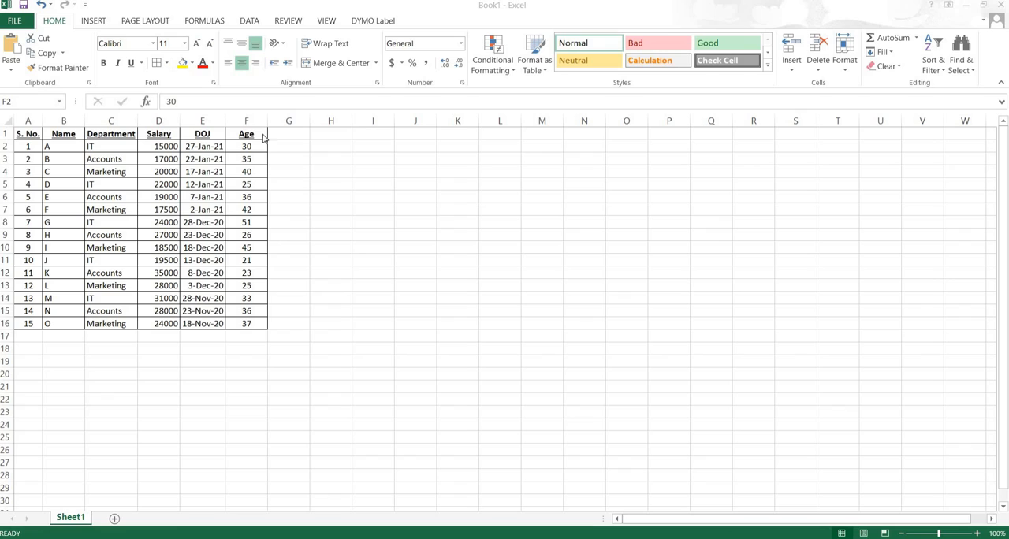
click(28, 133)
click(27, 133)
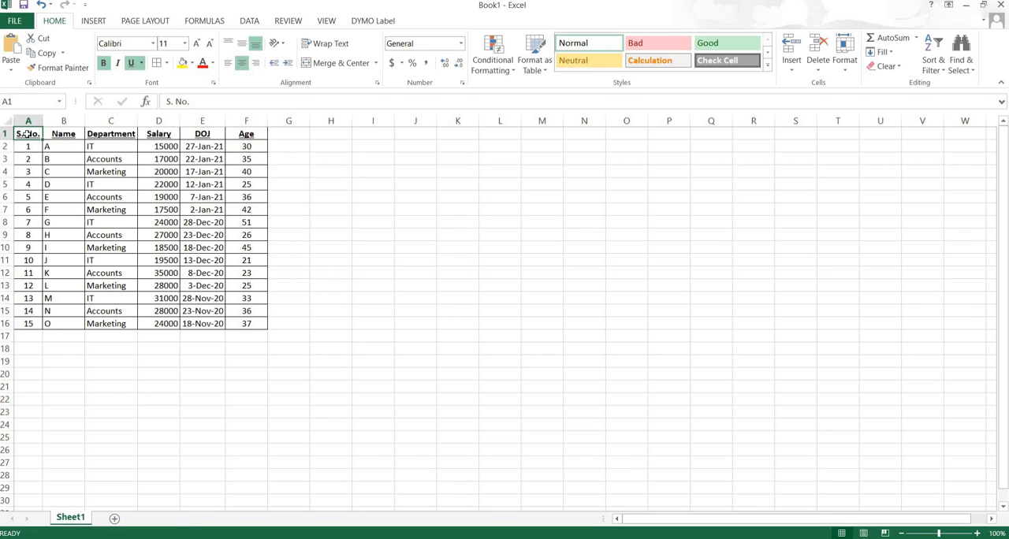
drag(26, 134, 255, 324)
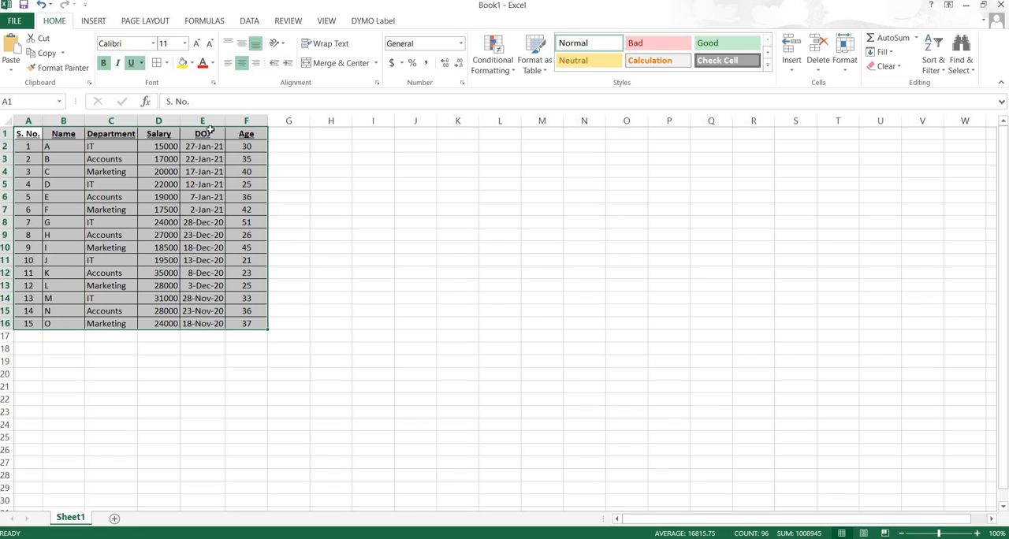
click(285, 150)
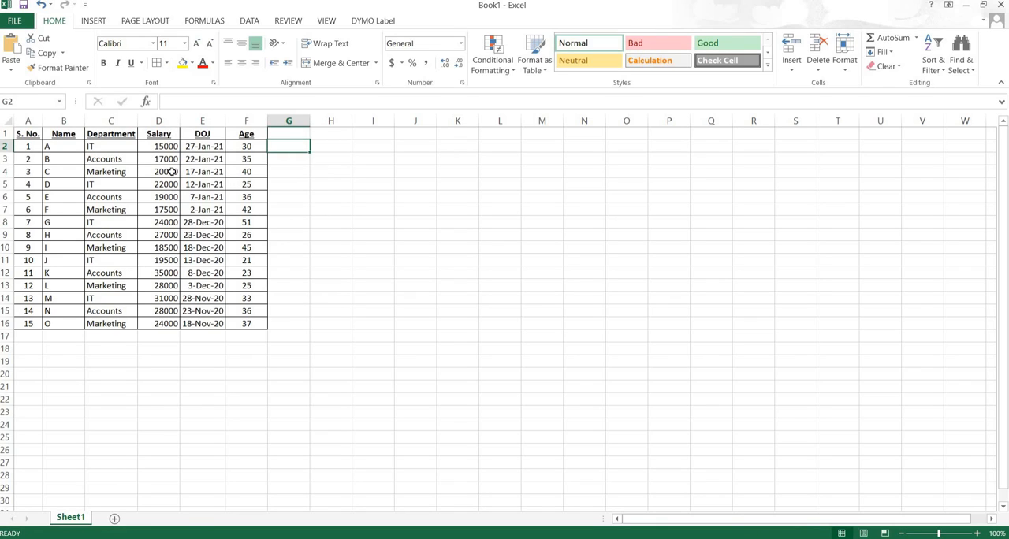
- Start a Greater Than highlight rule on the Salary column, D1:D16, with 30000 as the threshold
click(158, 134)
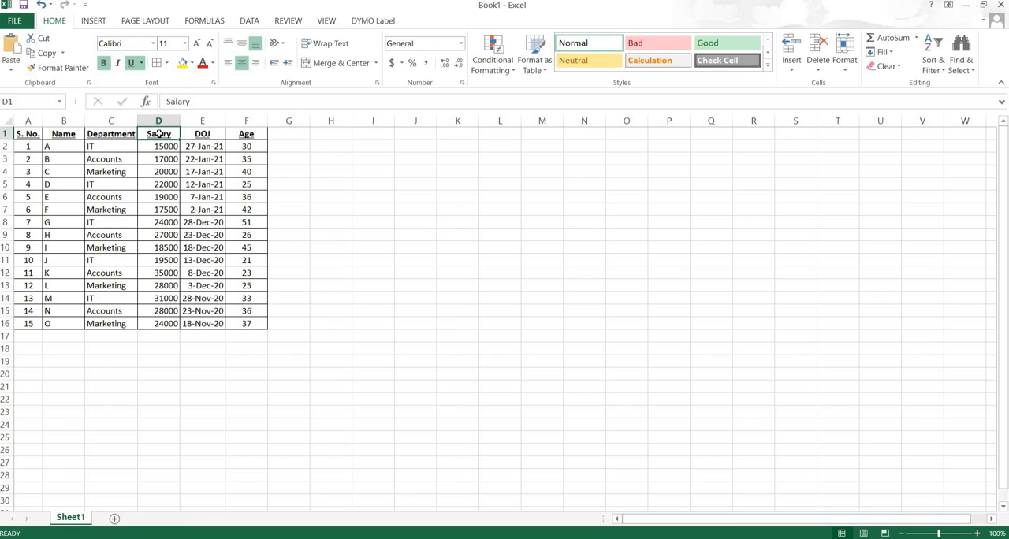
drag(158, 135, 161, 324)
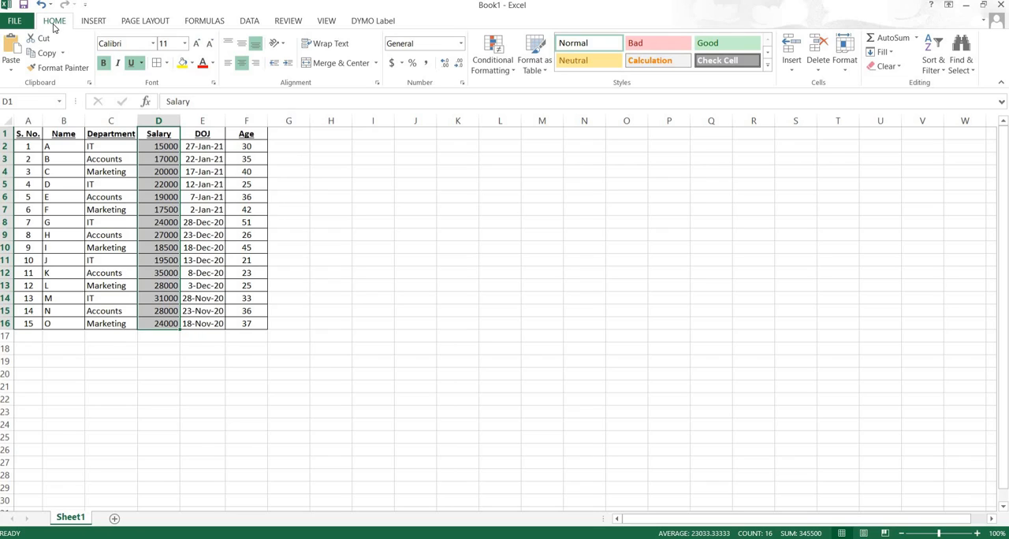
click(512, 73)
mouse_move(489, 82)
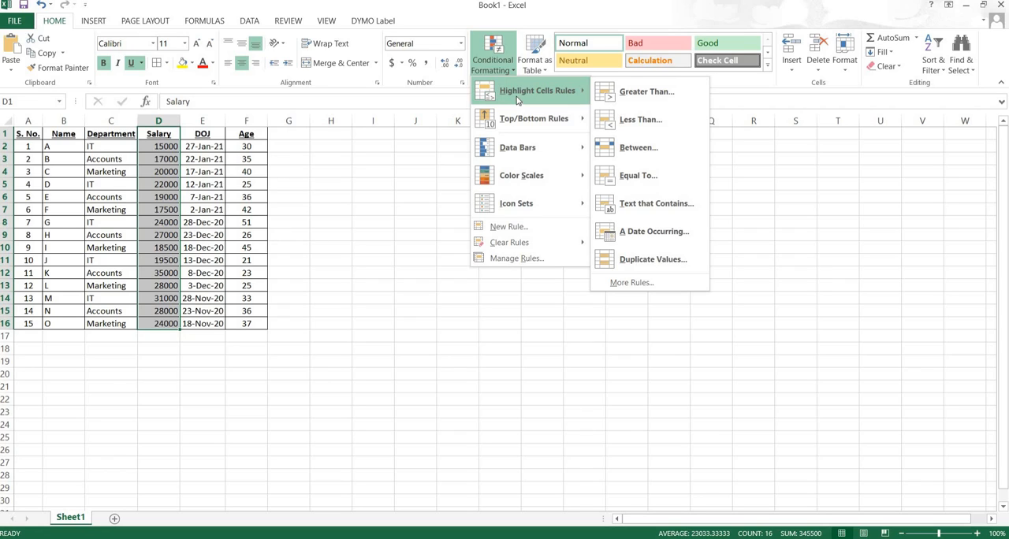
click(637, 93)
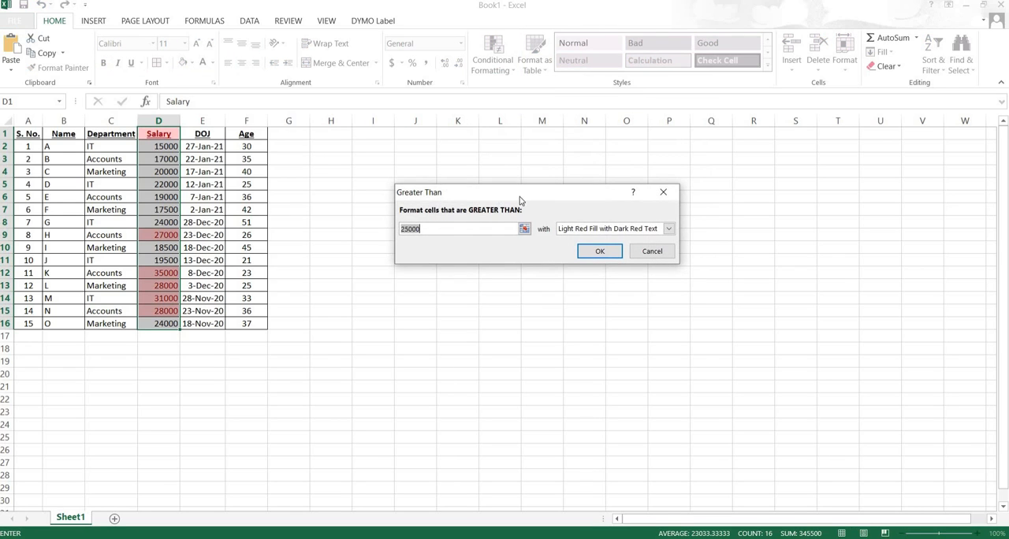
drag(519, 196, 494, 202)
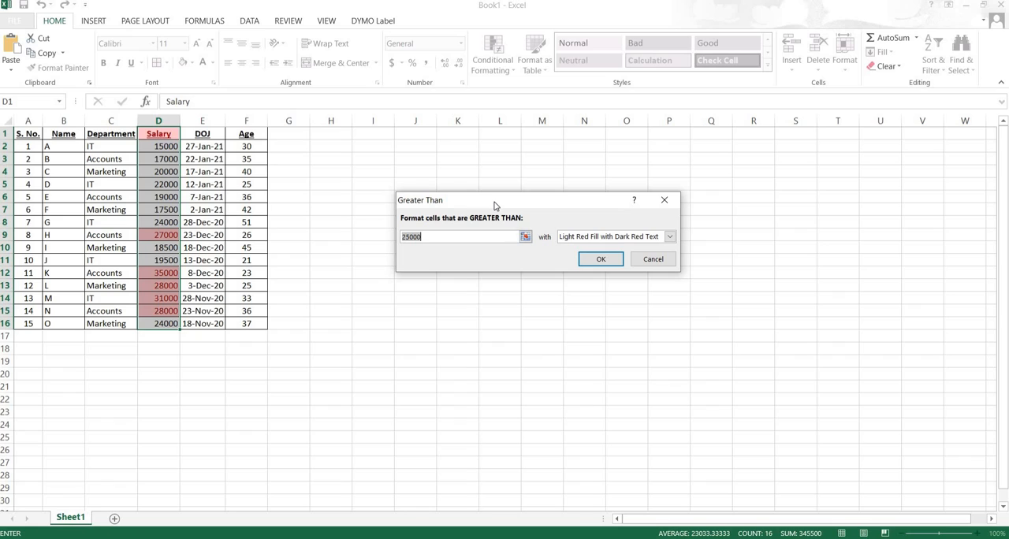
text(300)
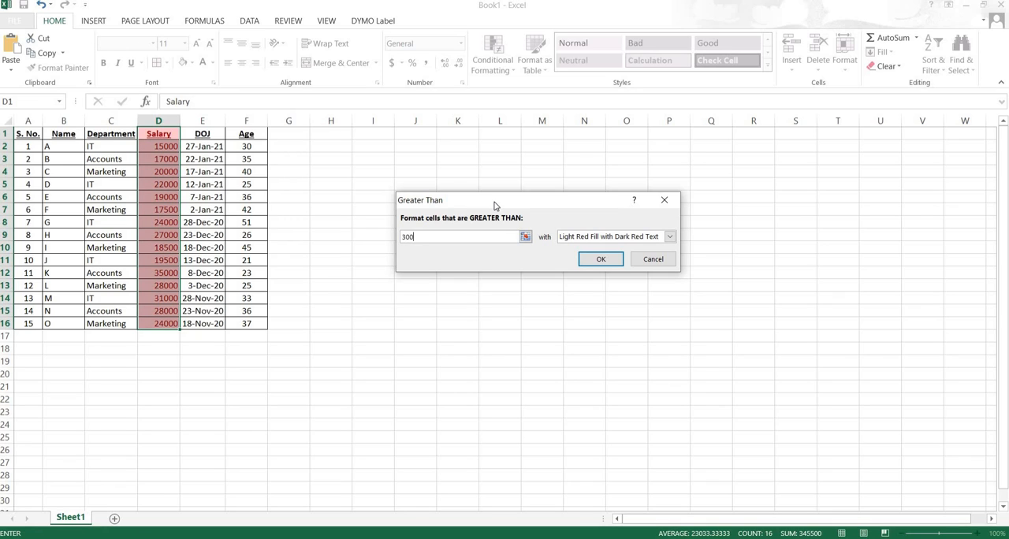
text(00)
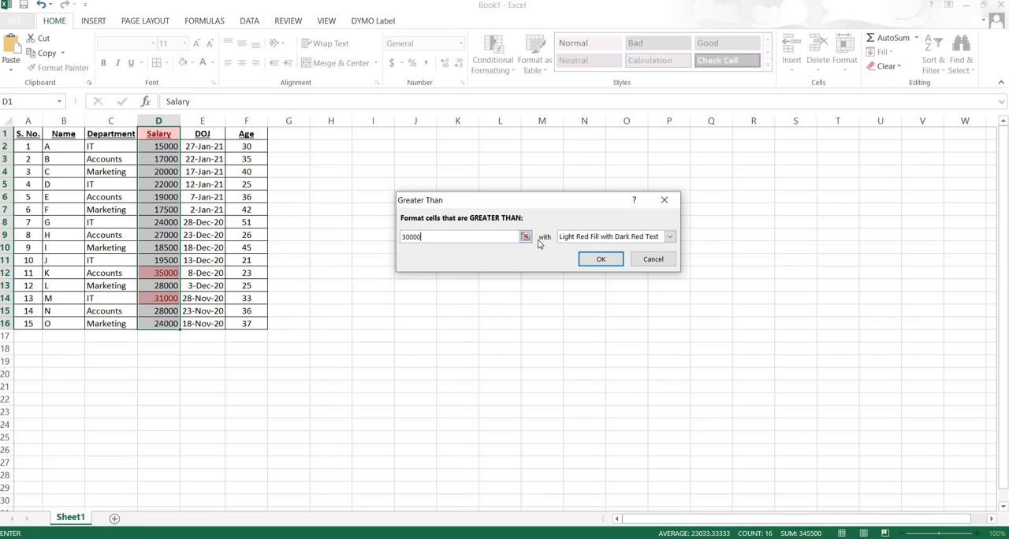
- Try the yellow fill, green fill, light red fill, red text and red border presets on the Greater Than rule
click(670, 237)
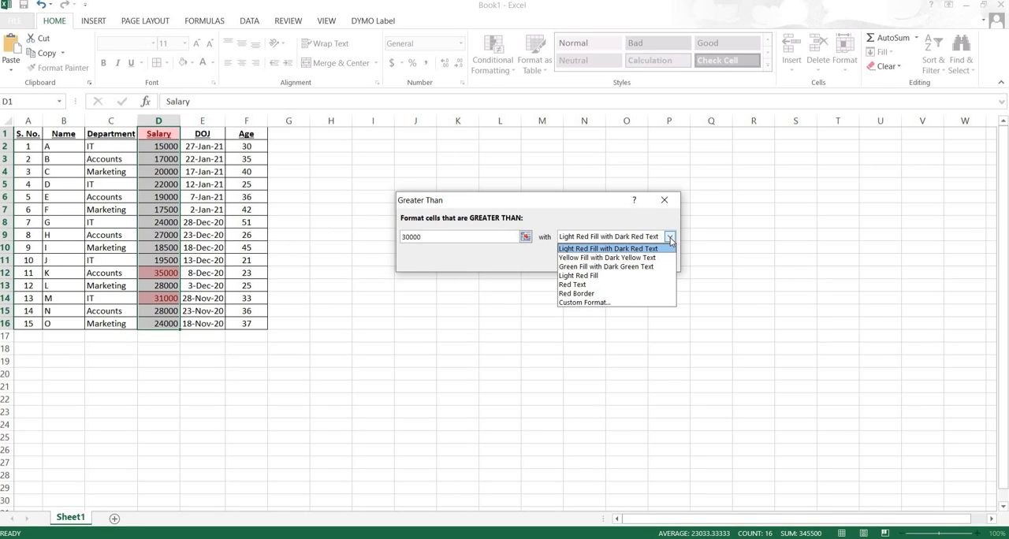
click(593, 258)
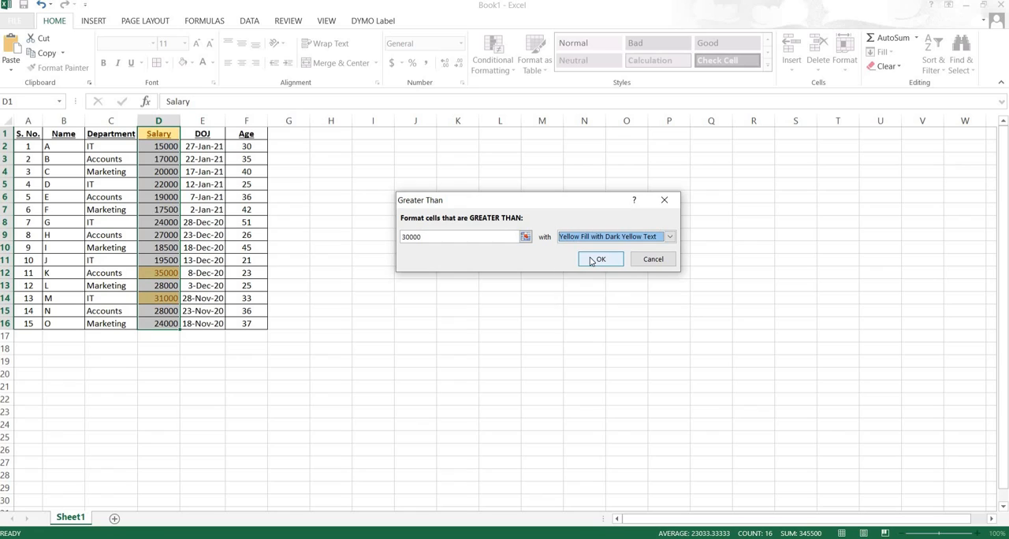
click(669, 237)
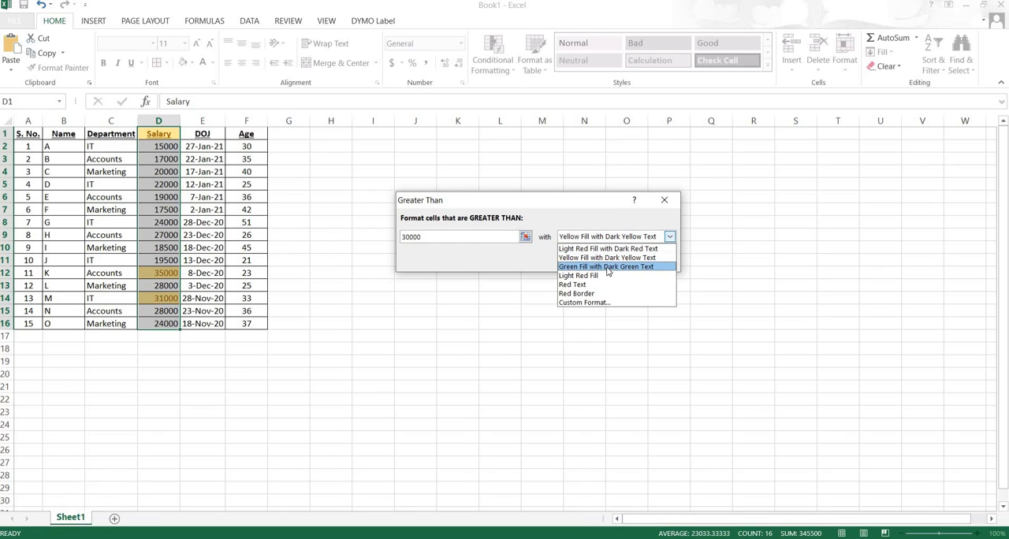
click(609, 268)
click(671, 239)
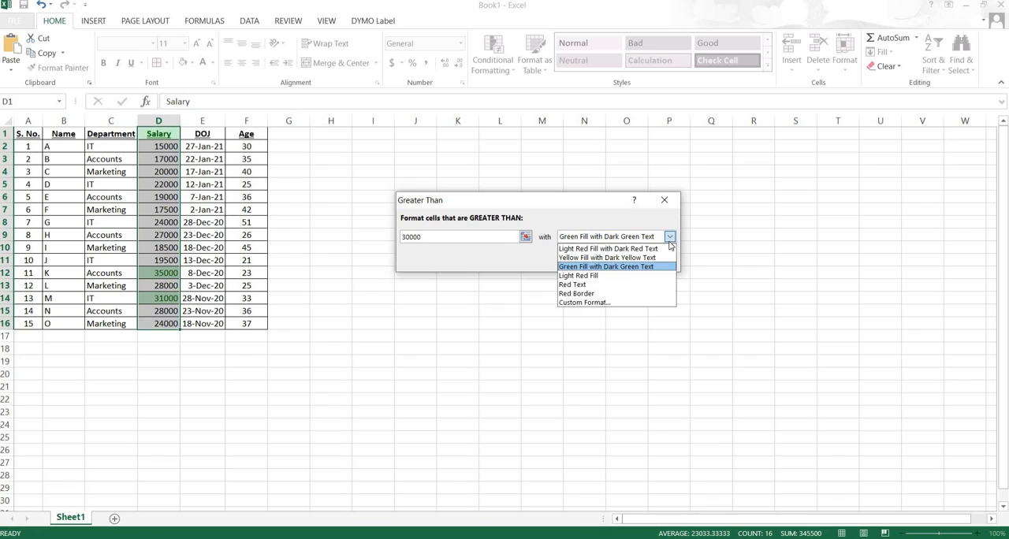
click(597, 278)
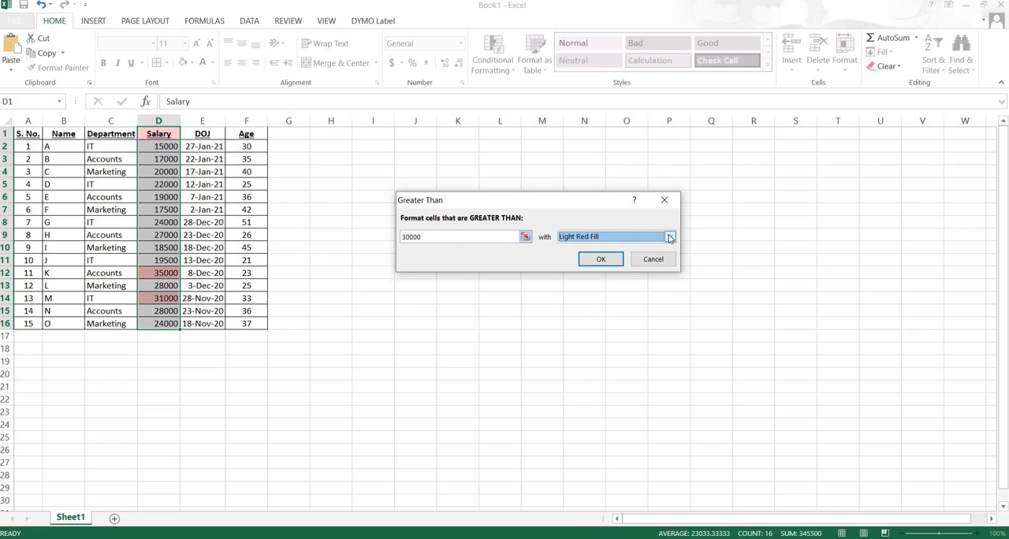
click(670, 237)
click(597, 285)
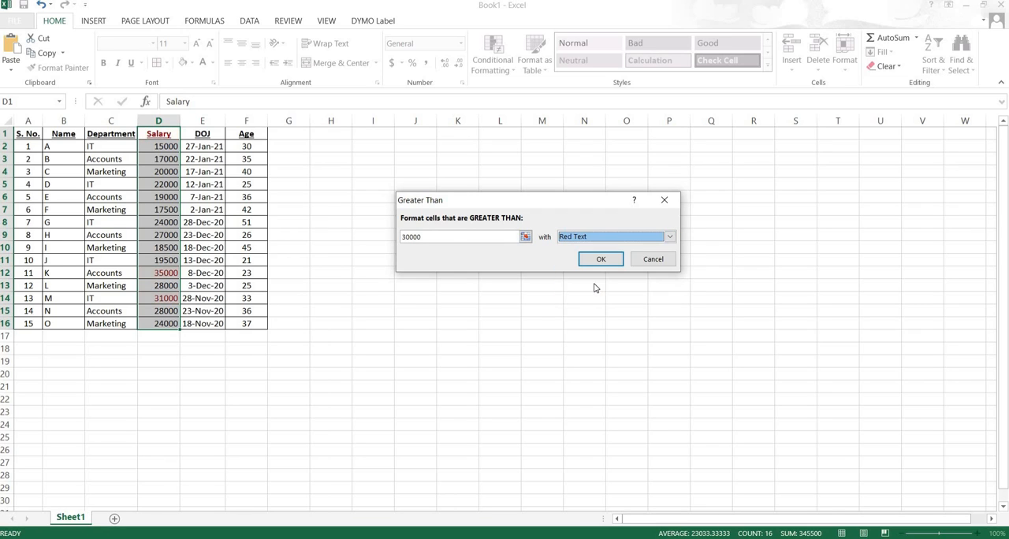
click(669, 237)
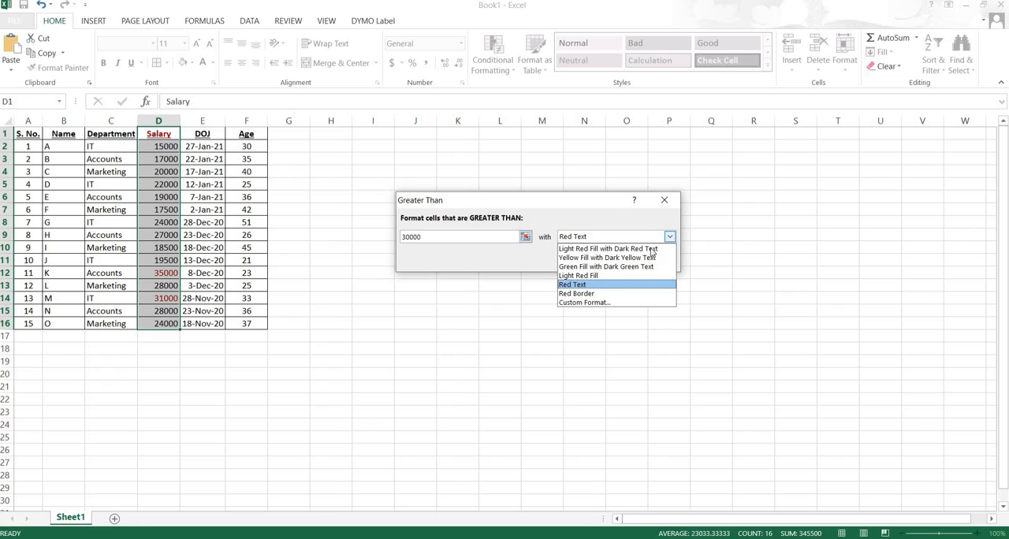
click(587, 293)
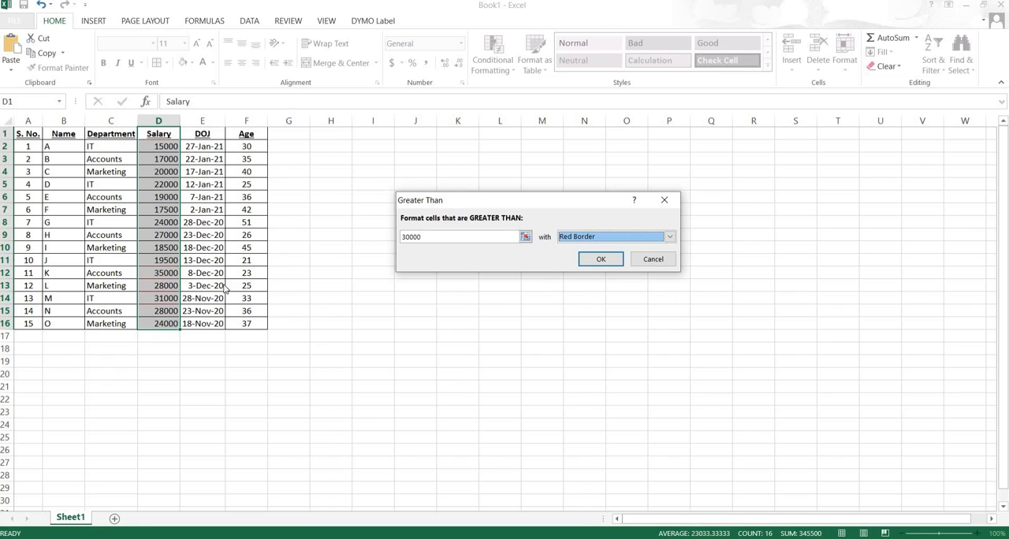
- Start a custom format for the Greater Than rule with its number category set to General
click(670, 237)
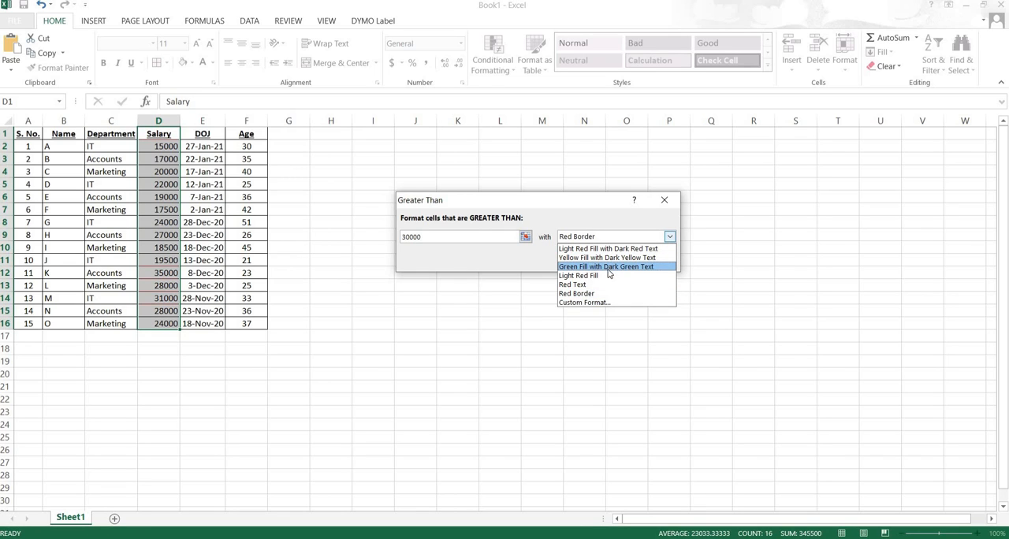
click(575, 303)
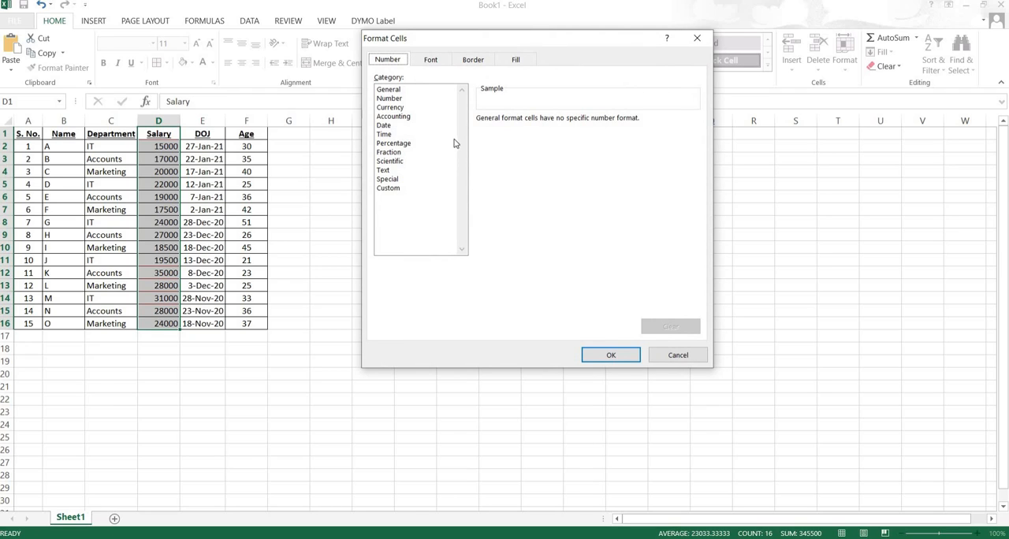
click(387, 99)
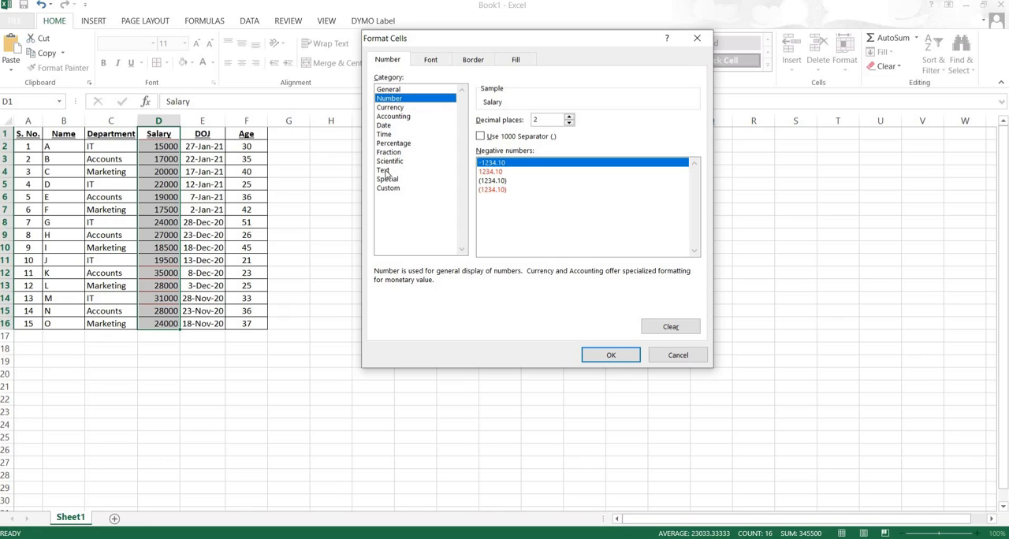
click(391, 90)
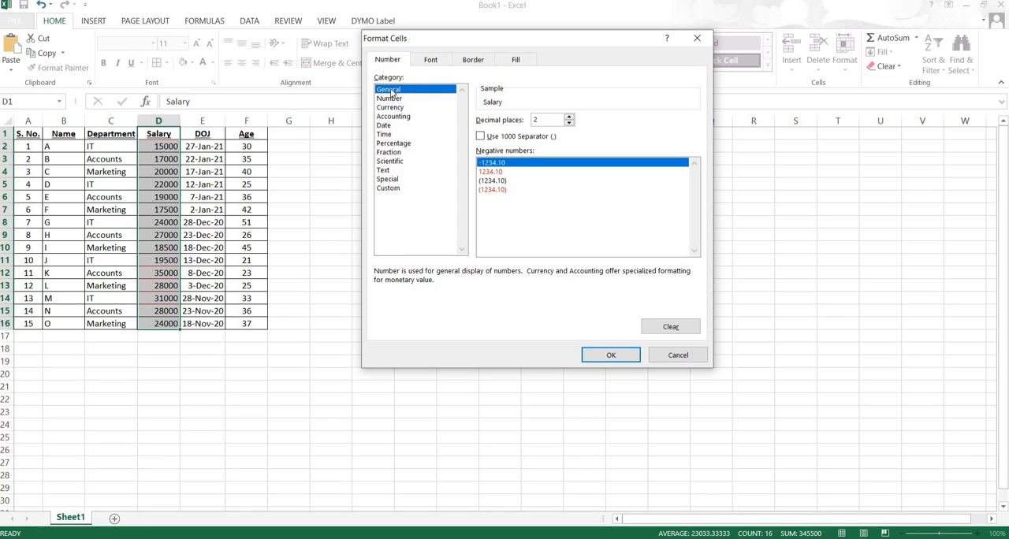
- Set the custom format's font style to Bold and its font color to the standard dark red
click(430, 61)
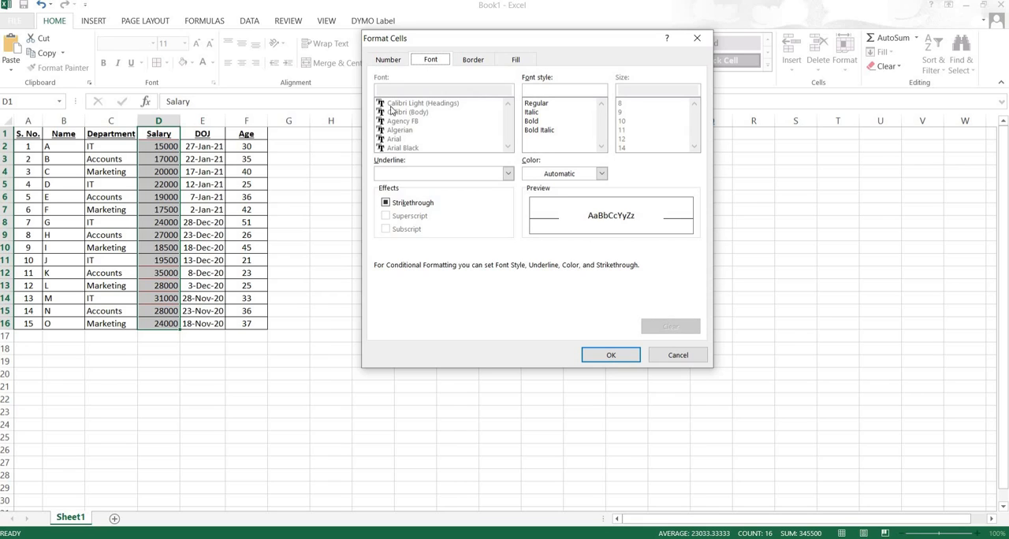
drag(498, 43, 454, 139)
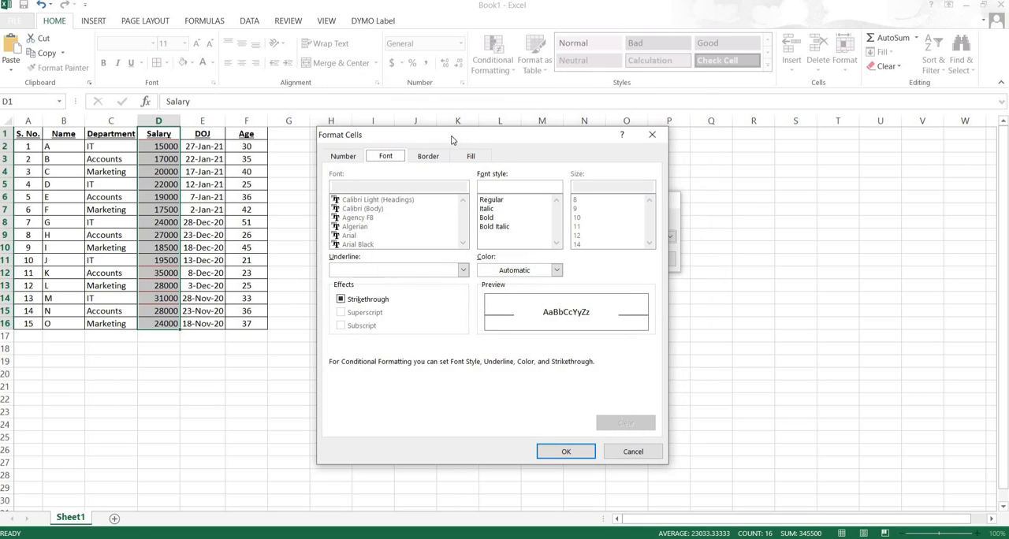
click(490, 202)
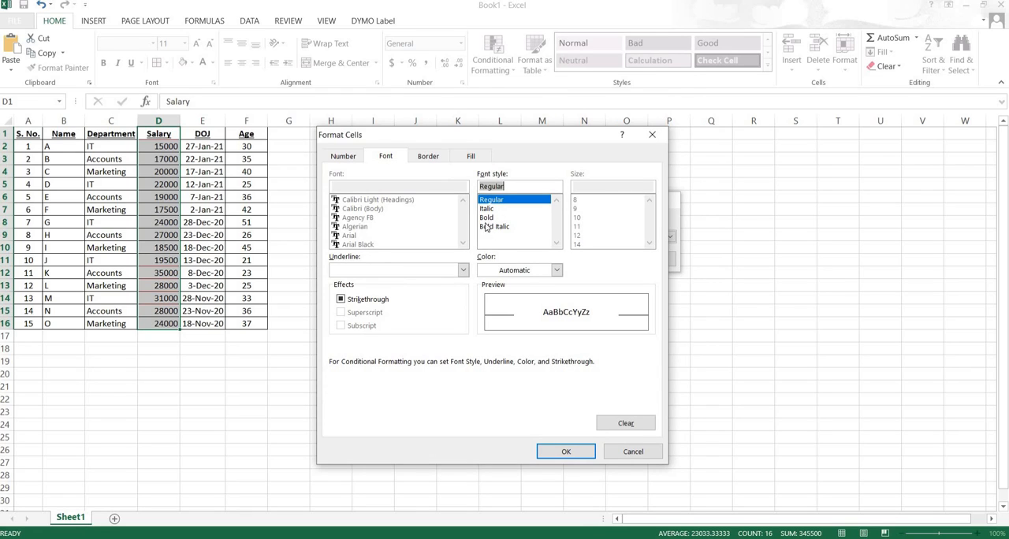
click(489, 219)
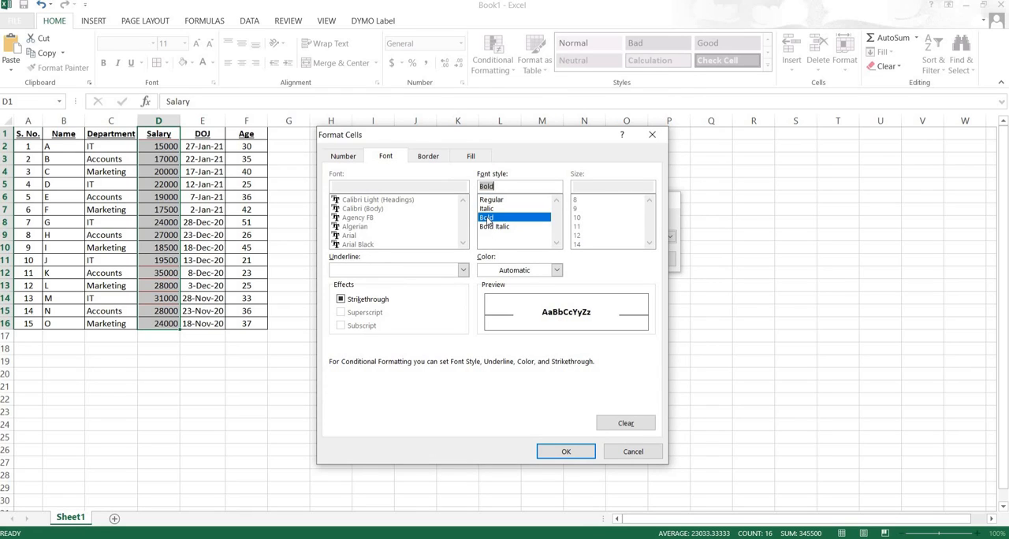
click(556, 270)
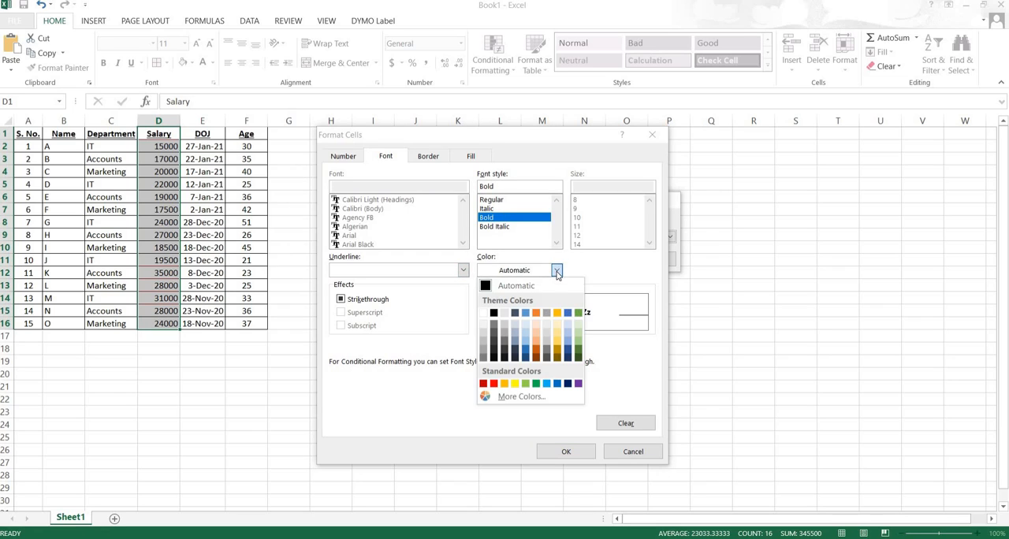
click(484, 384)
- Give the custom format a dash-dot outline border in dark green
click(427, 156)
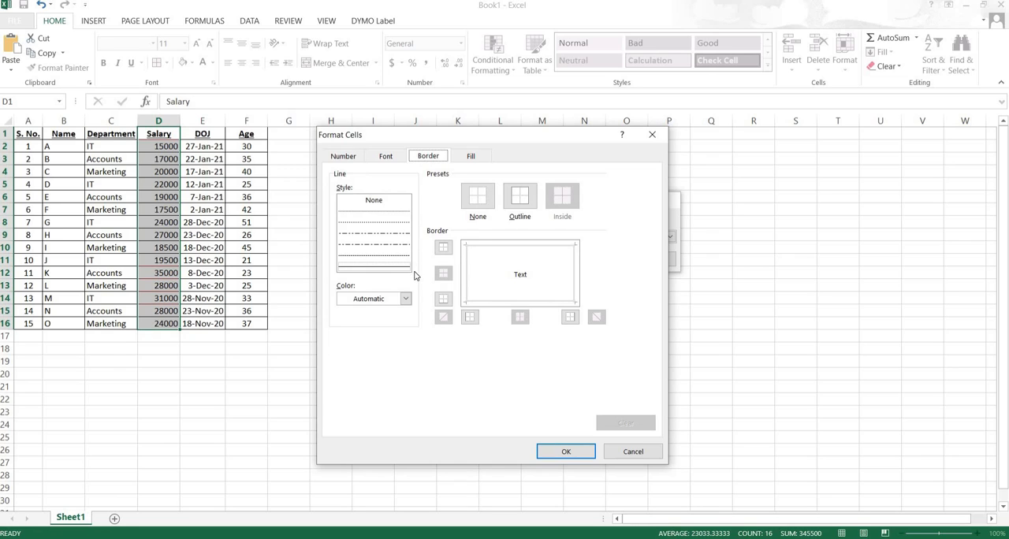
click(375, 249)
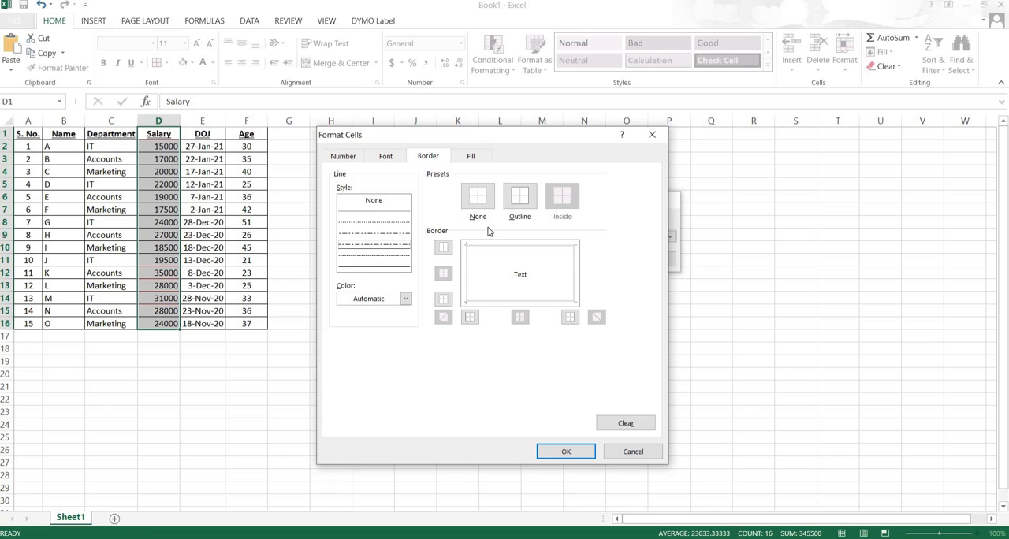
click(519, 205)
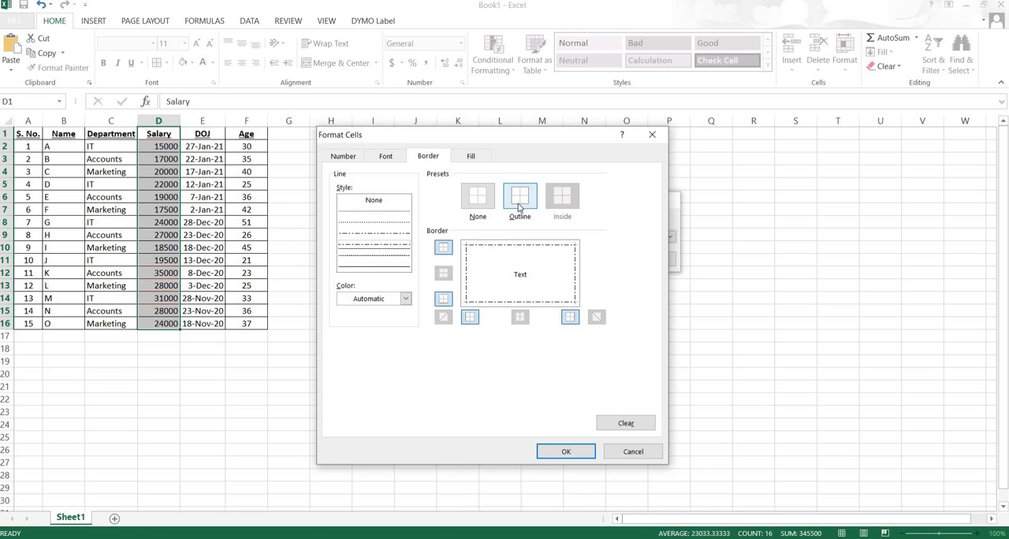
click(406, 298)
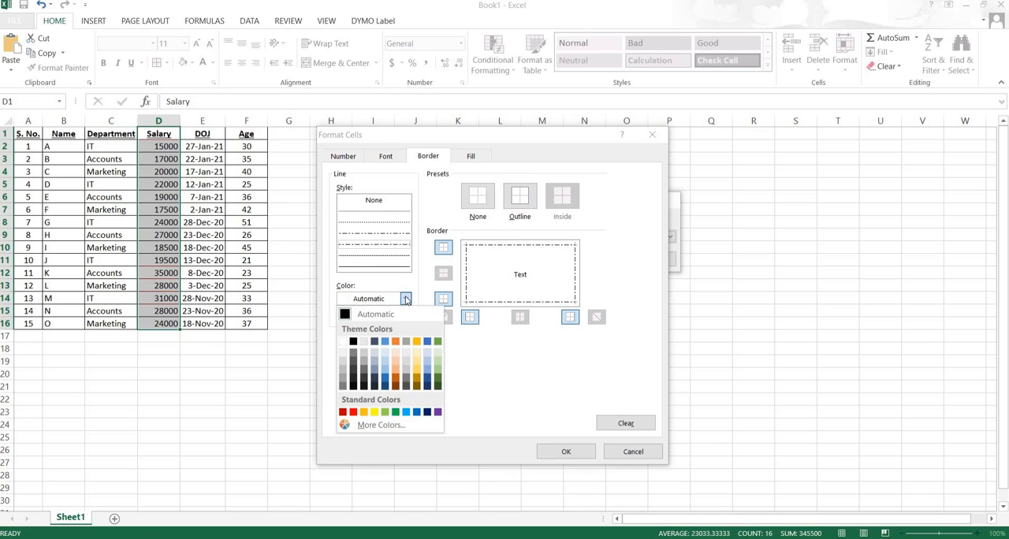
click(438, 380)
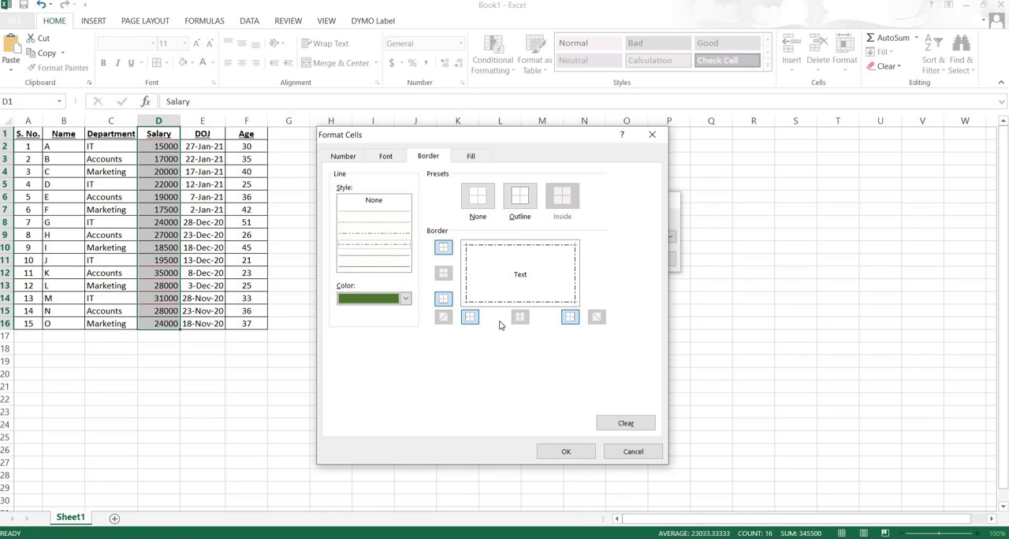
click(520, 206)
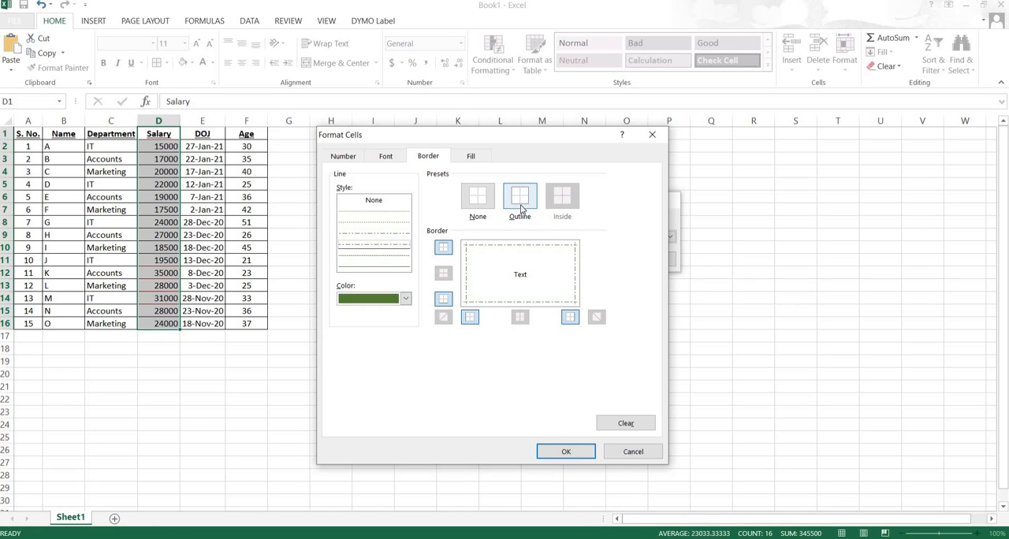
- Set the custom format's background fill to the standard blue and accept the format
click(466, 159)
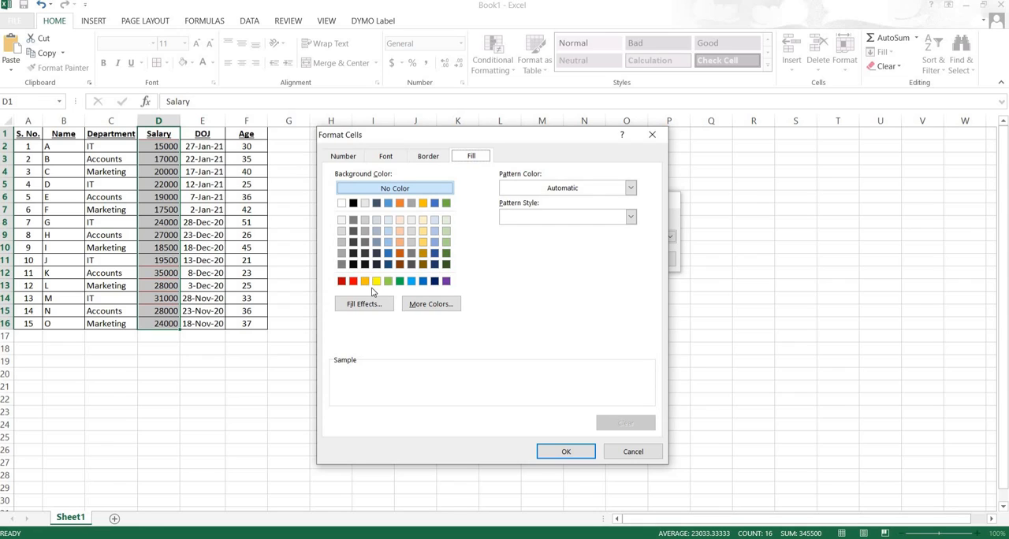
click(422, 282)
click(541, 455)
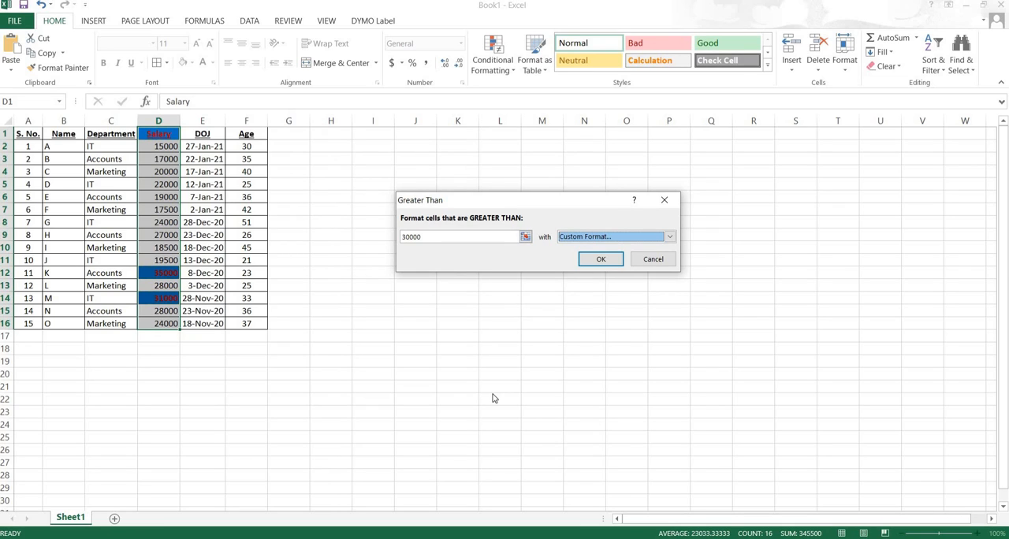
- Try a threshold of 20000 in the Greater Than rule and clear the value
drag(437, 237, 365, 231)
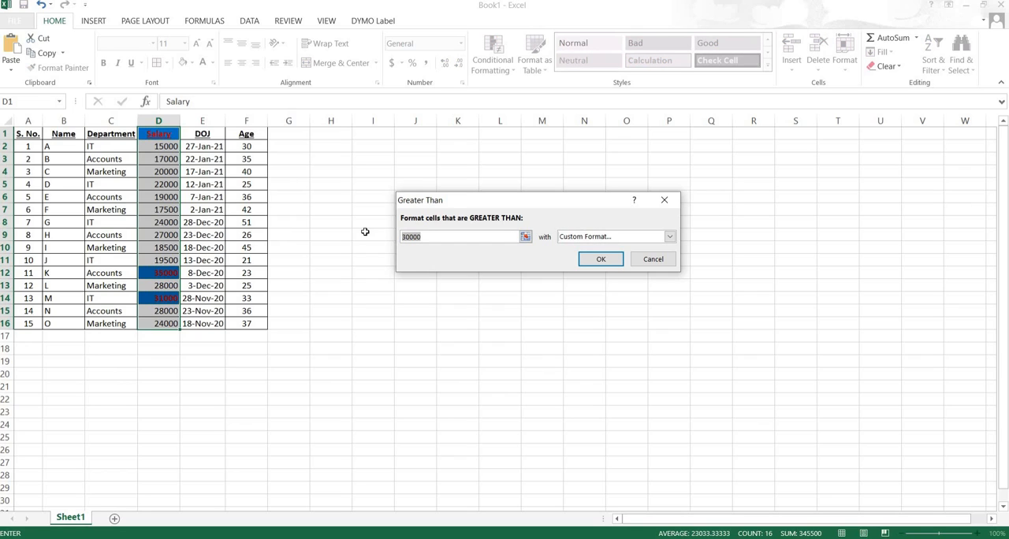
text(2000)
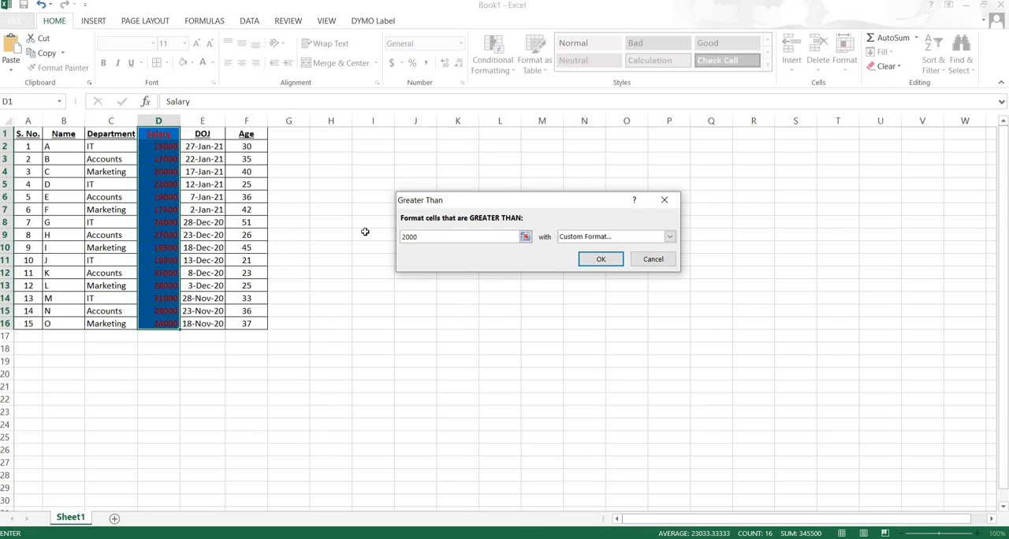
text(0)
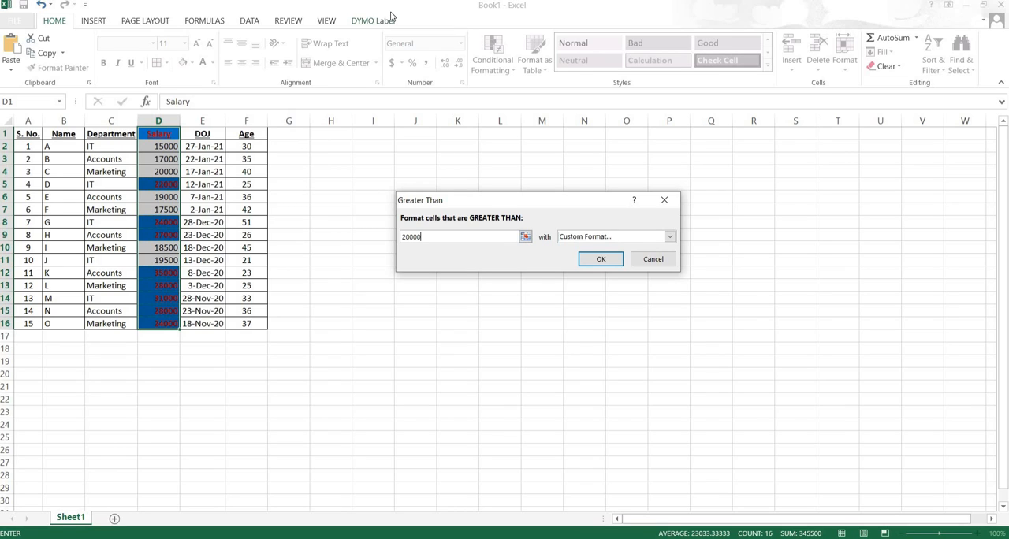
key(BackSpace)
key(BackSpace)
key(BackSpace)
key(BackSpace)
key(BackSpace)
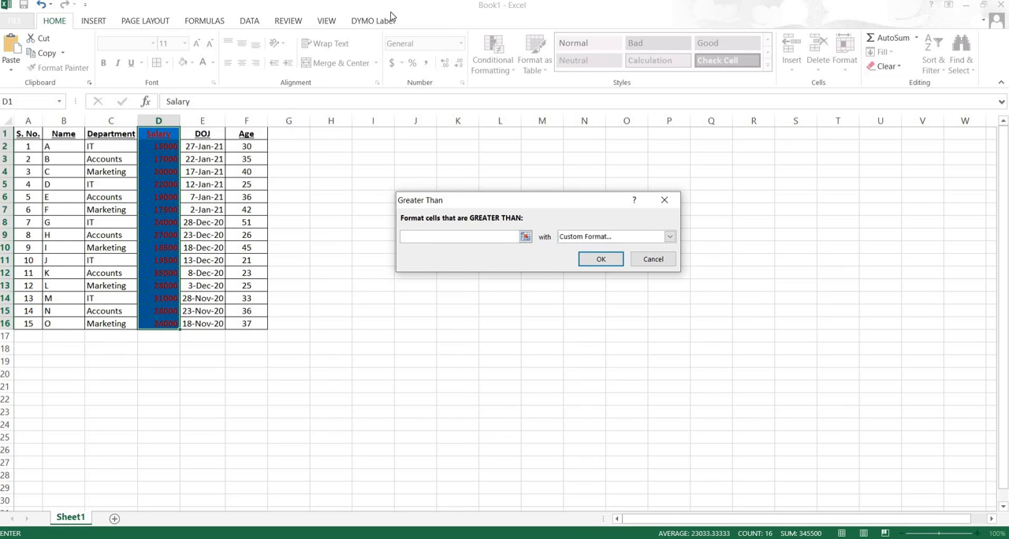
- Pick cell D13 as the comparison value of the Greater Than rule and apply the rule to the Salary column
click(526, 236)
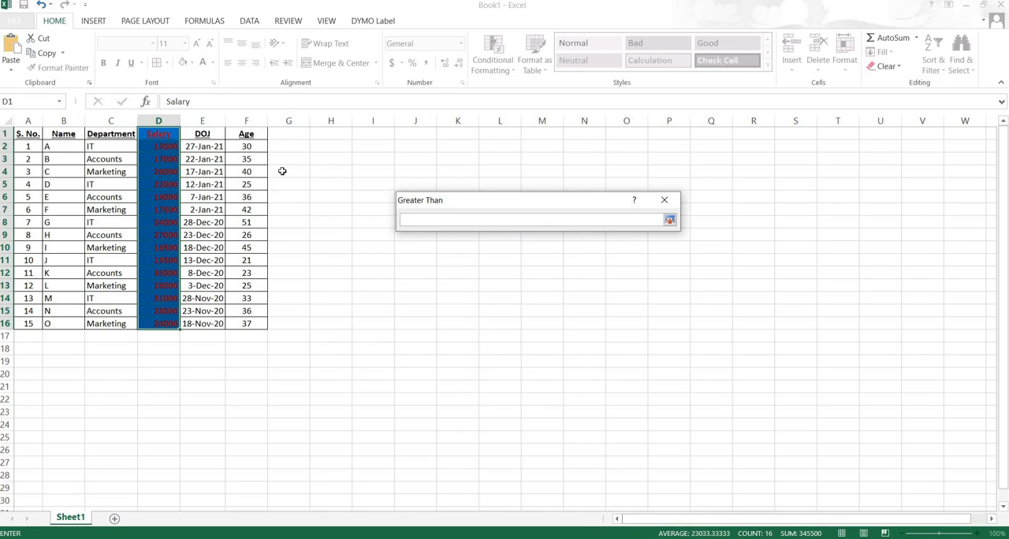
click(157, 173)
click(161, 272)
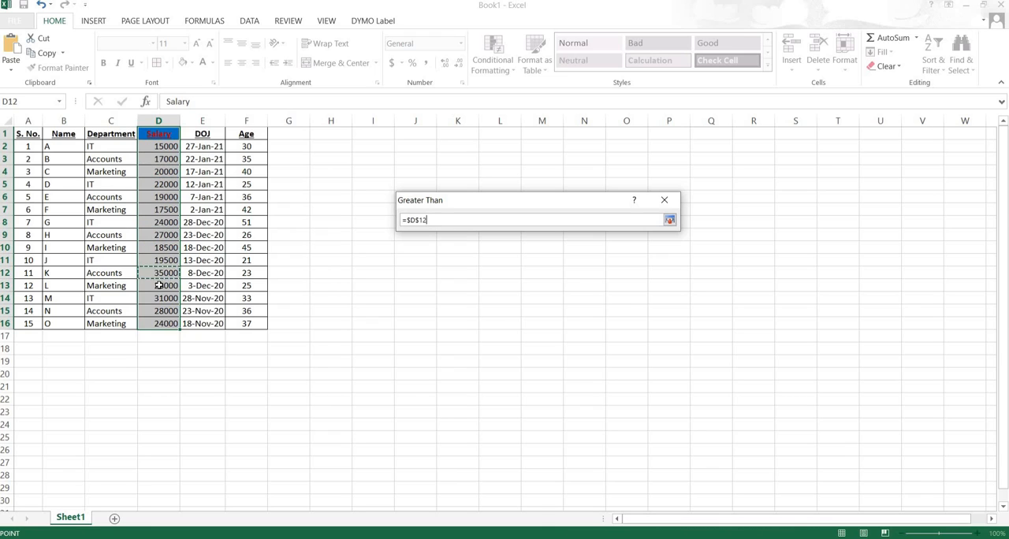
click(158, 298)
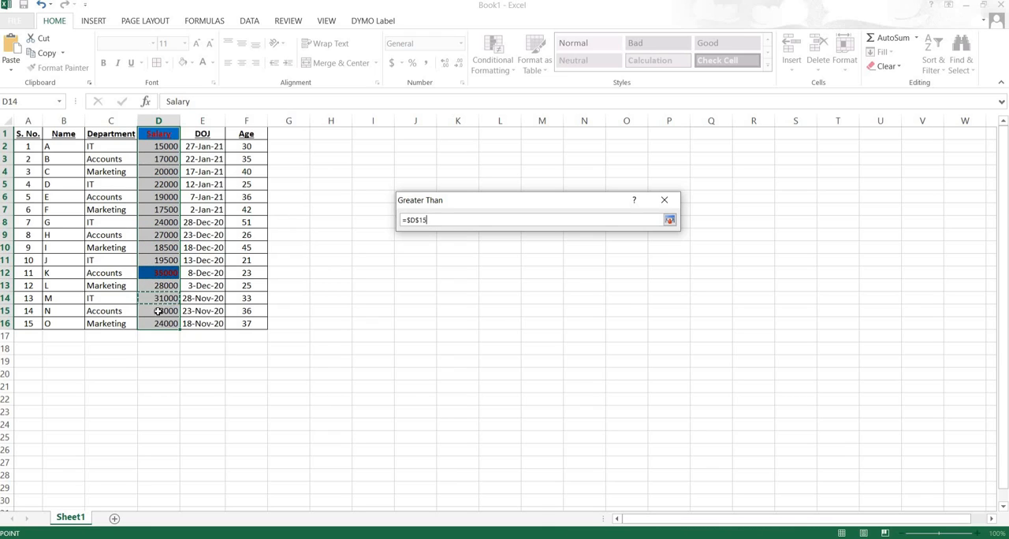
click(167, 209)
click(163, 158)
click(161, 148)
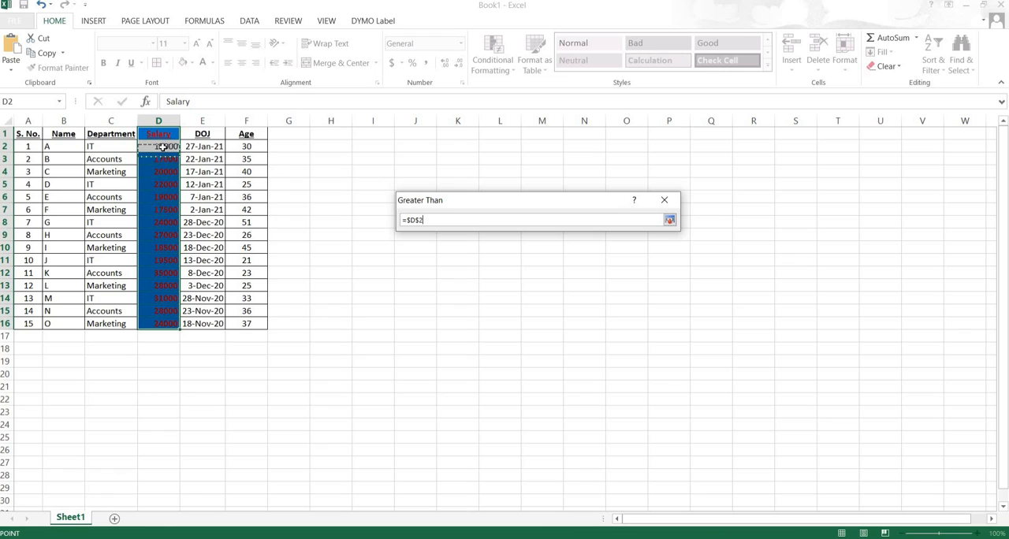
click(152, 228)
click(154, 285)
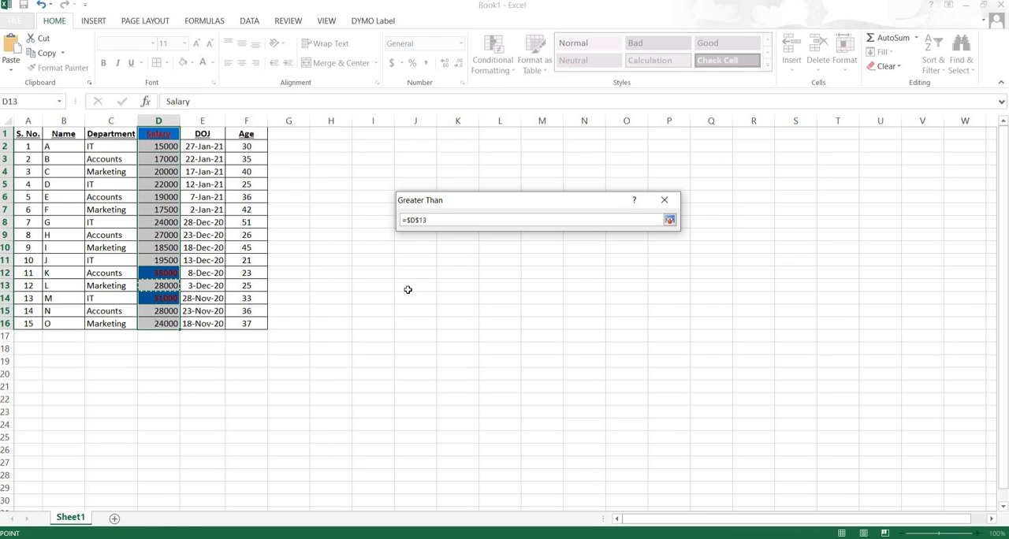
click(670, 220)
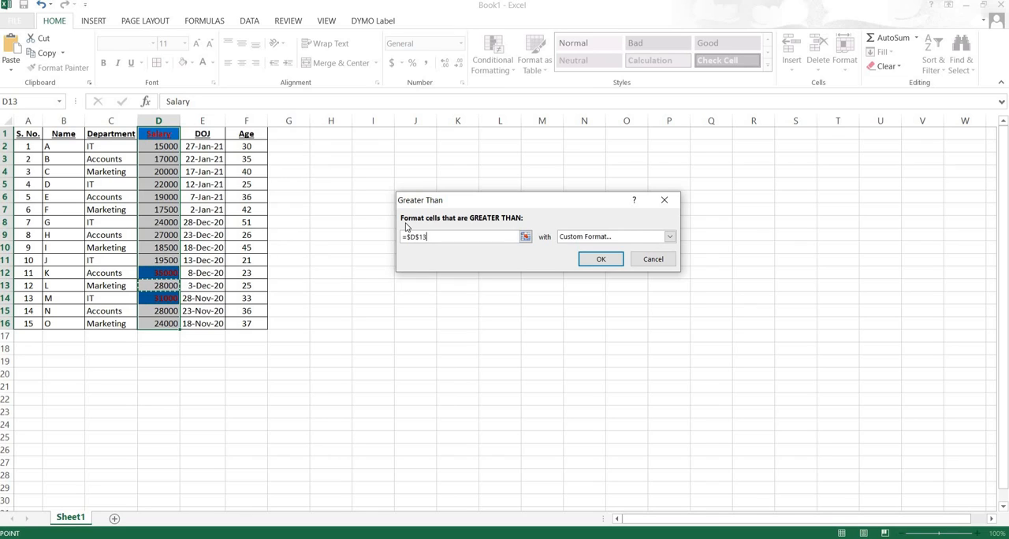
click(599, 260)
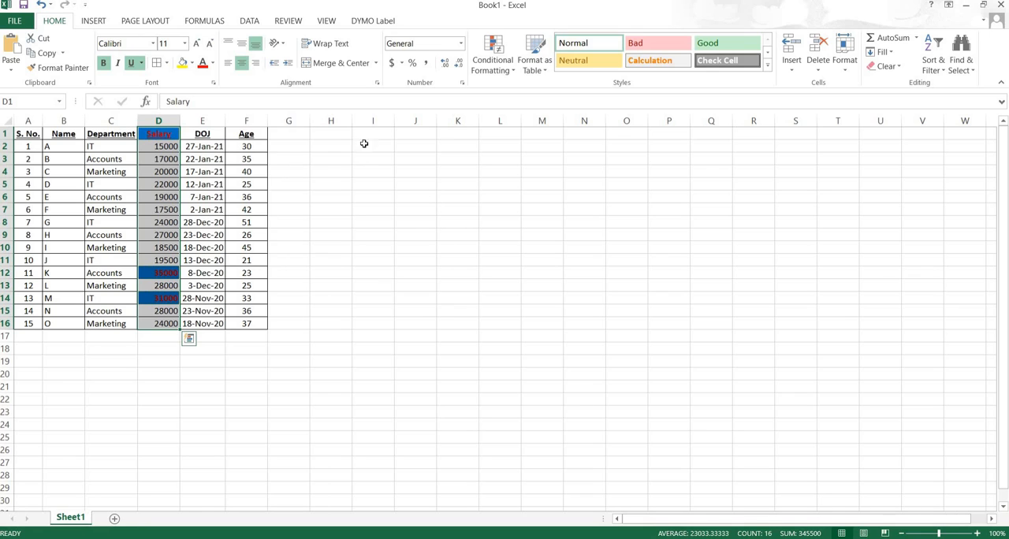
- Start a Less Than highlight rule for the Salary column with a threshold of 20000
click(514, 73)
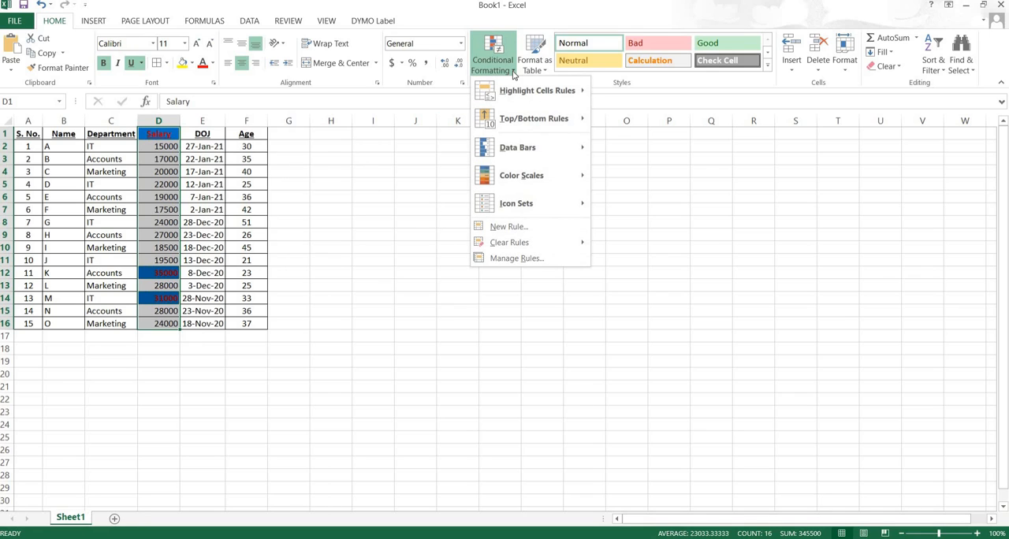
mouse_move(514, 95)
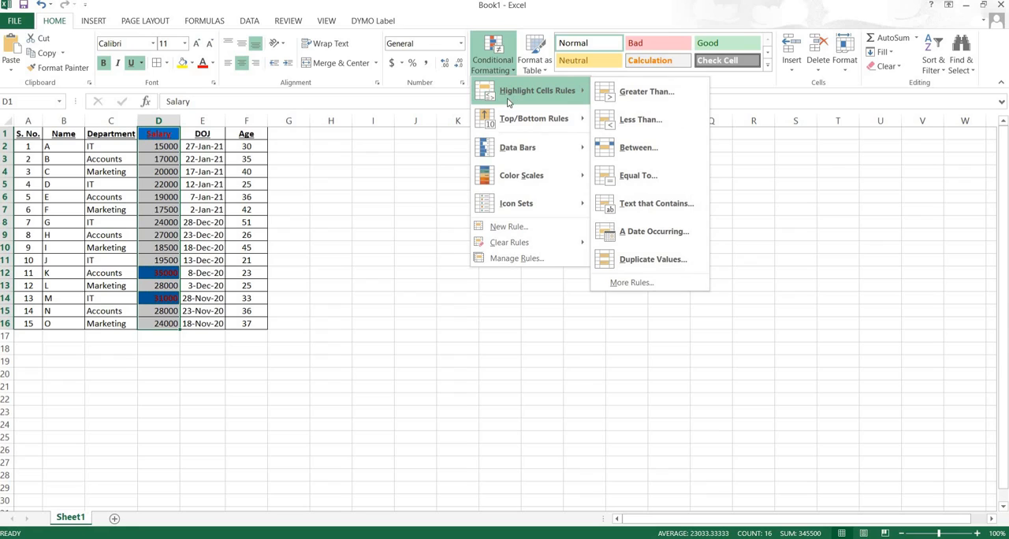
click(639, 120)
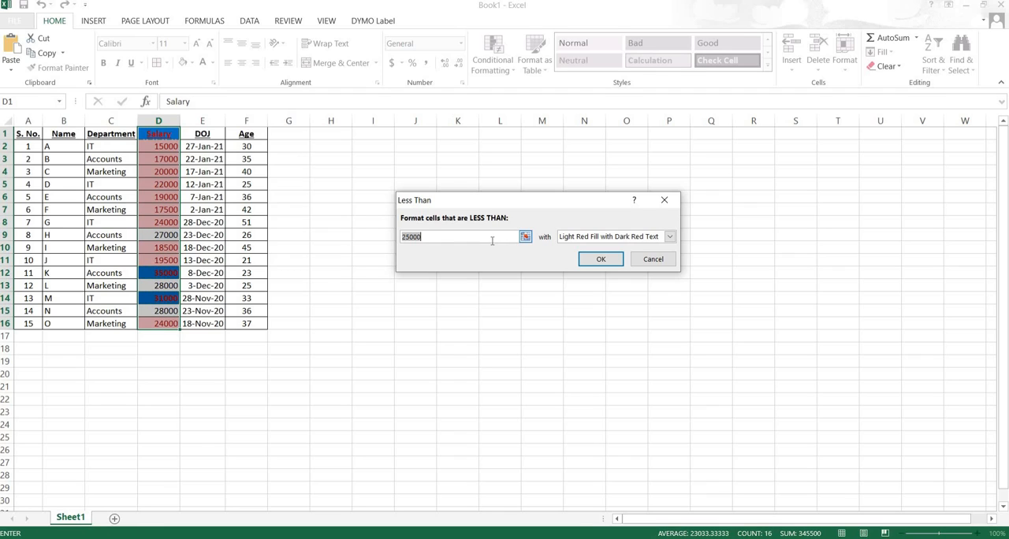
text(1)
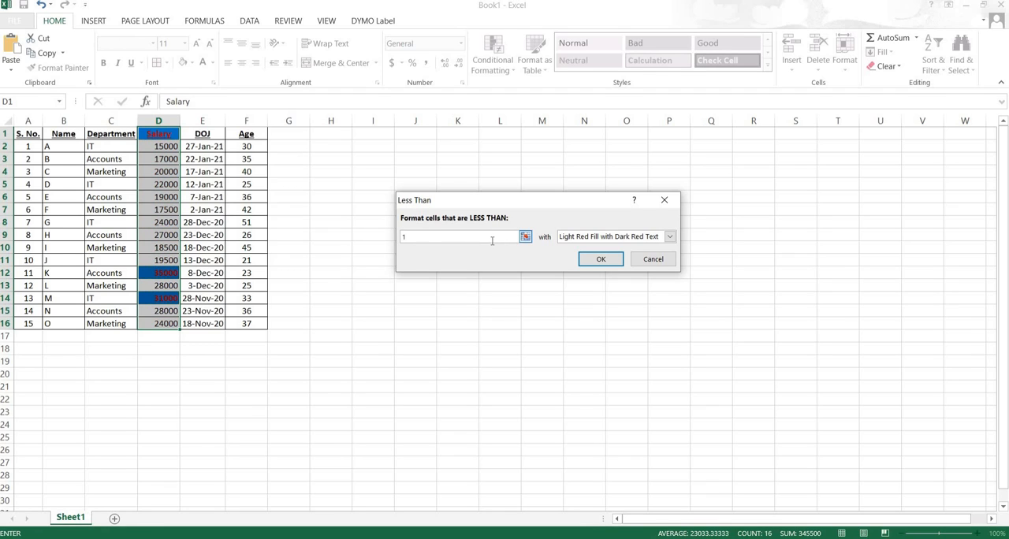
text(5000)
key(BackSpace)
key(BackSpace)
key(BackSpace)
key(BackSpace)
key(BackSpace)
text(20000)
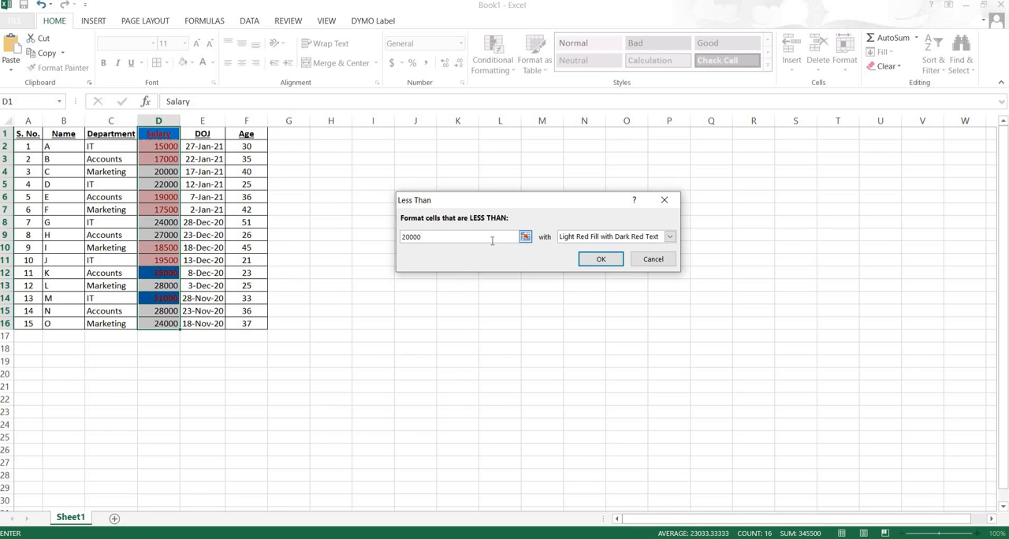
- Set the Less Than rule's format to Light Red Fill and apply the rule
click(670, 236)
click(643, 258)
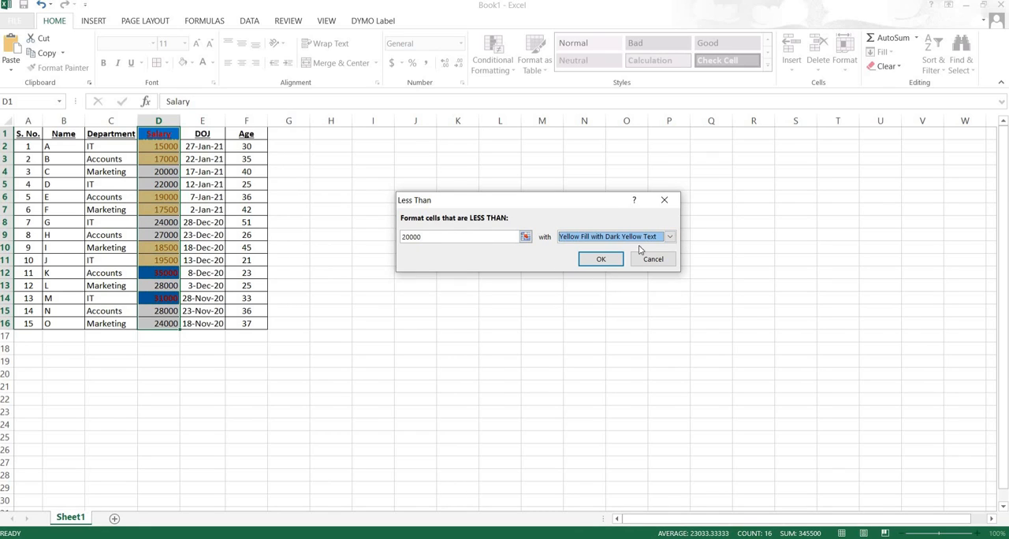
click(670, 236)
click(593, 285)
click(671, 238)
click(594, 276)
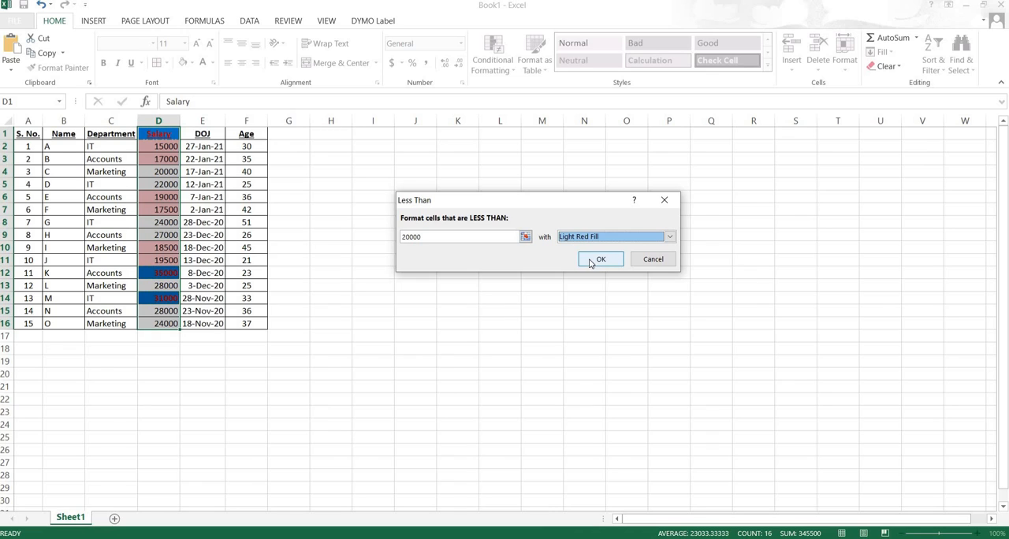
click(593, 261)
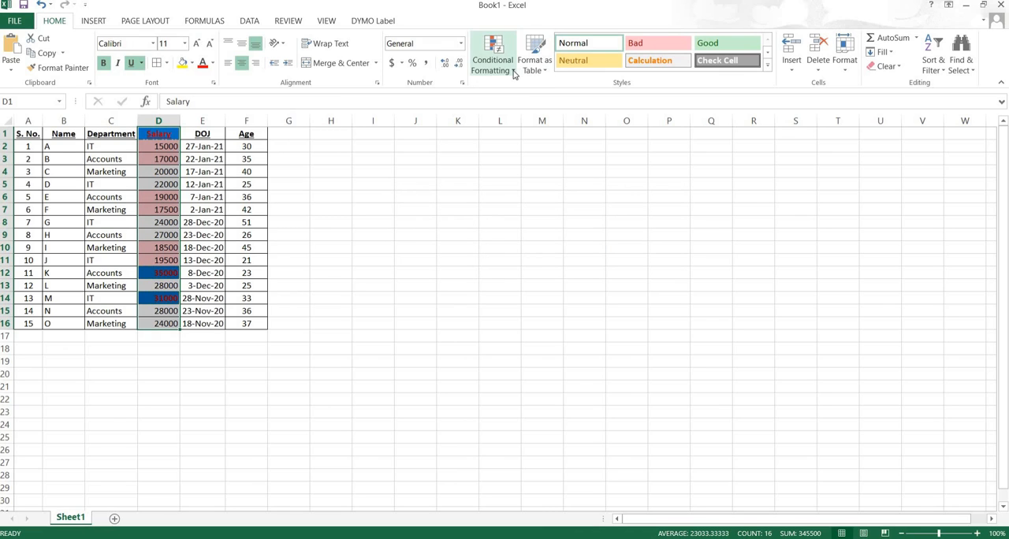
- Delete both conditional formatting rules of the Salary column in the rules manager and apply the change
click(513, 71)
mouse_move(526, 100)
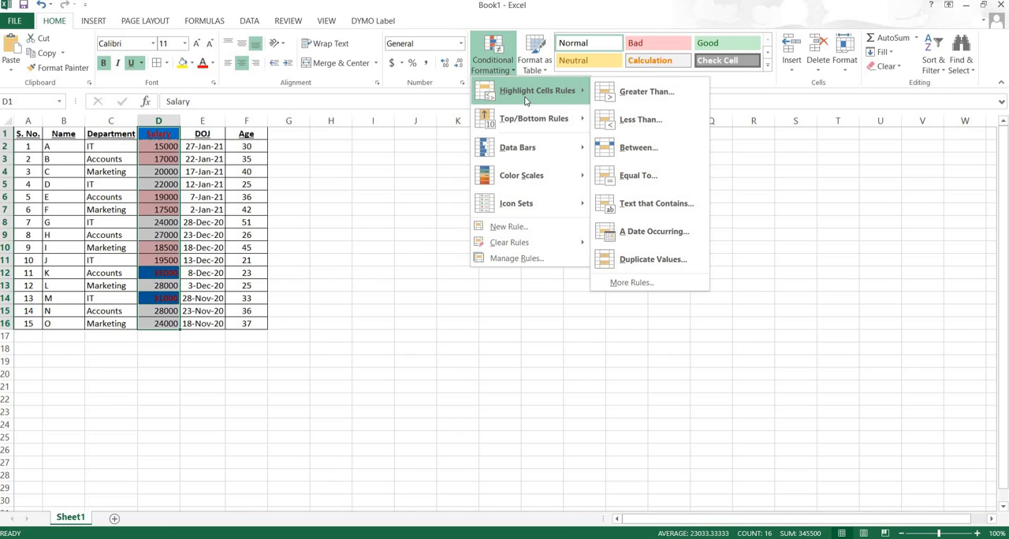
click(516, 259)
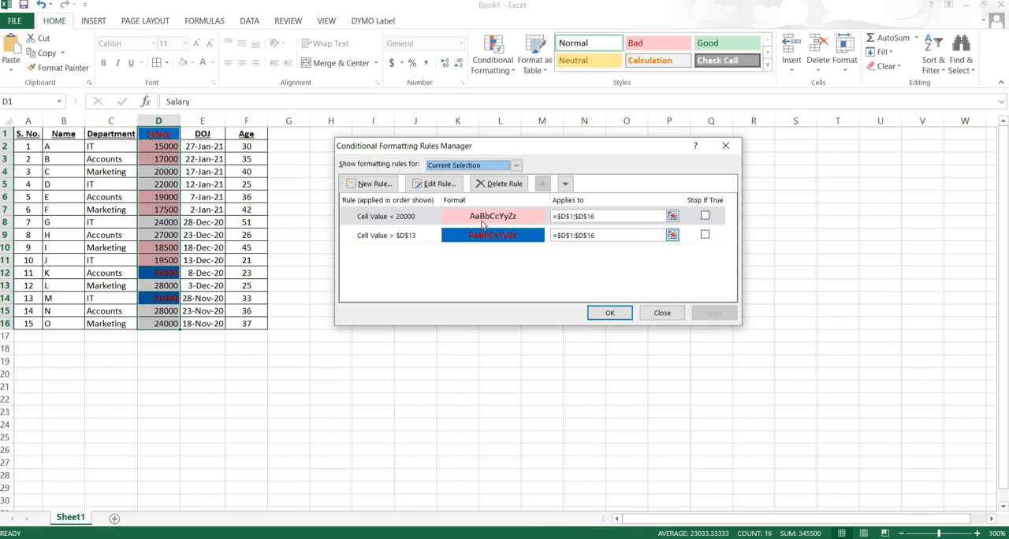
click(705, 216)
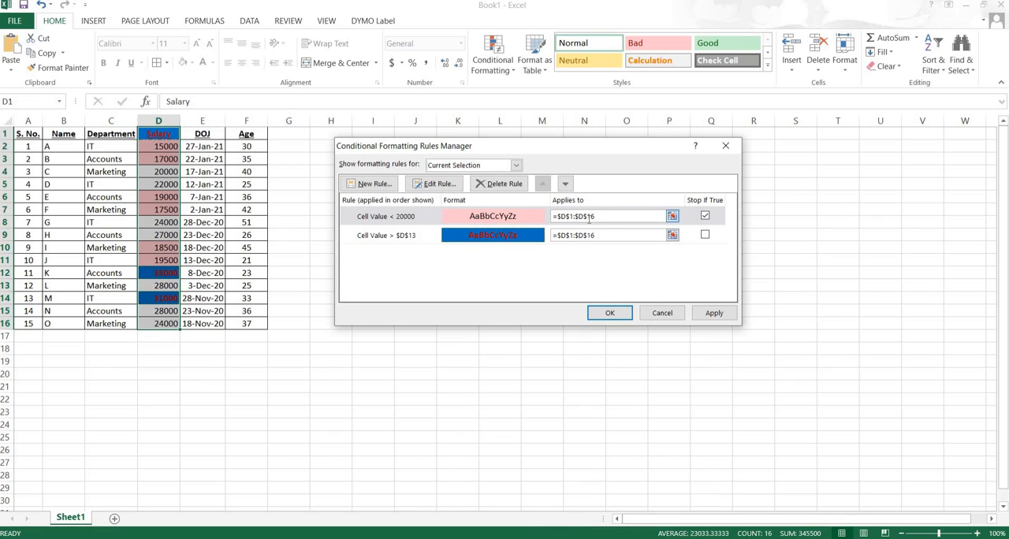
click(498, 185)
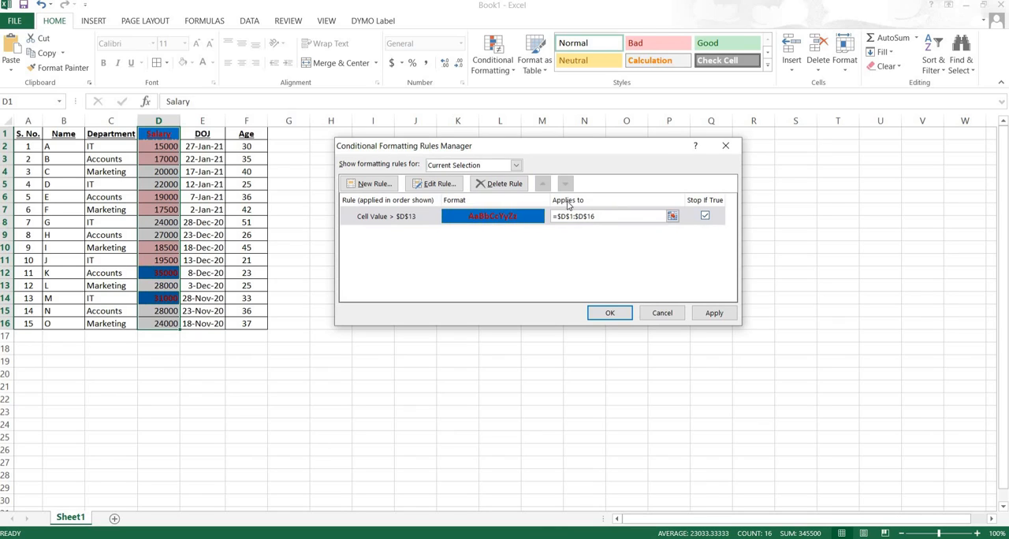
click(499, 185)
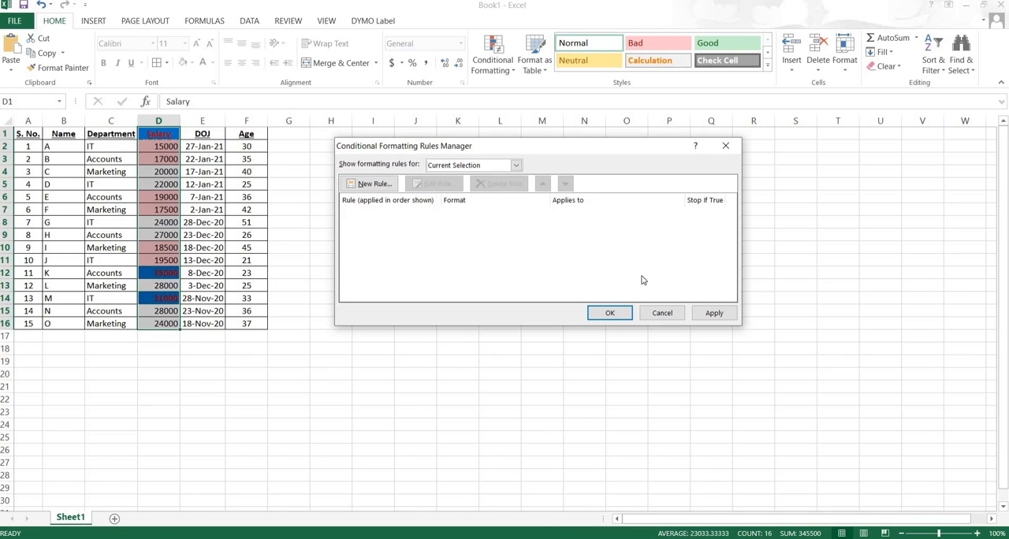
click(709, 314)
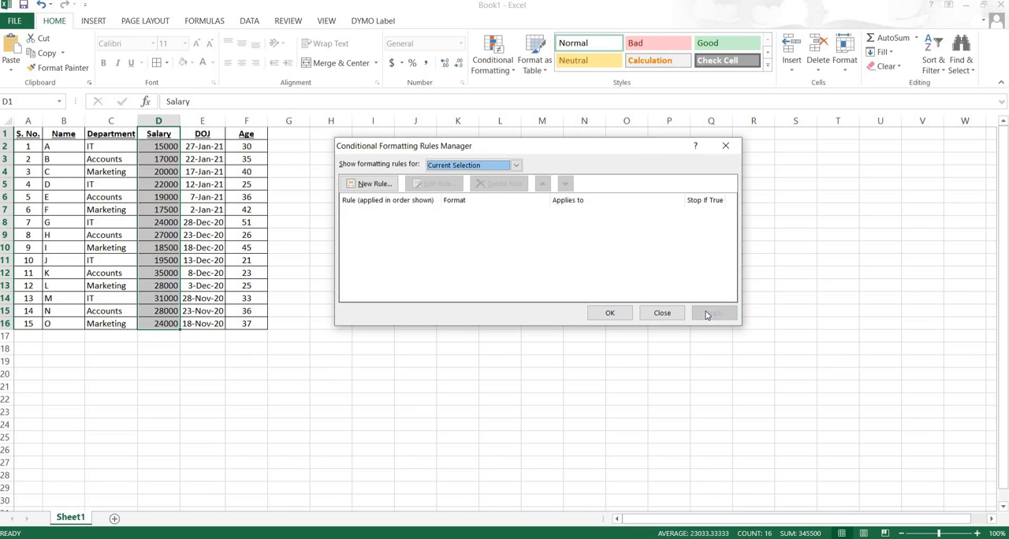
click(607, 313)
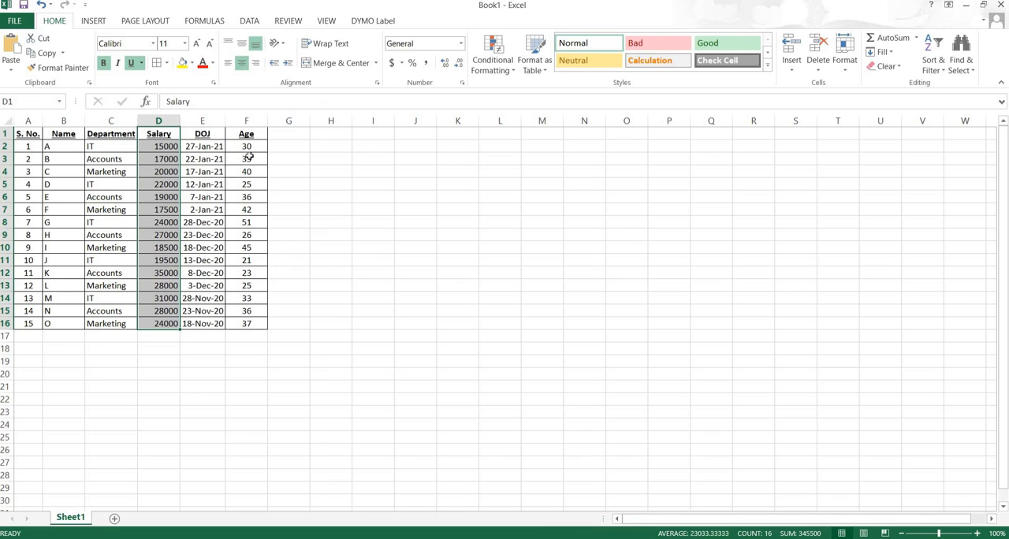
- Start a Between highlight rule for the Salary column and move its dialog closer to the table
click(512, 71)
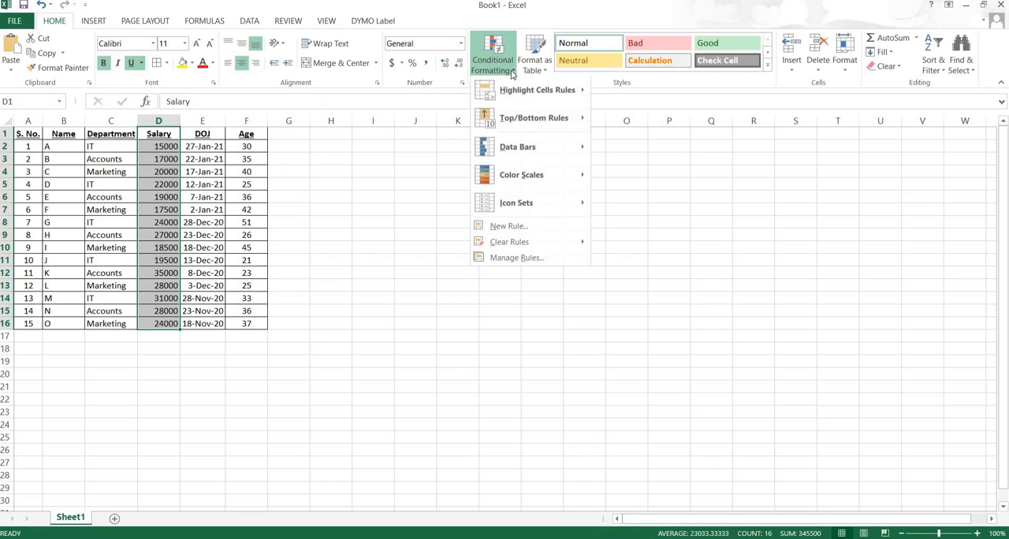
mouse_move(552, 90)
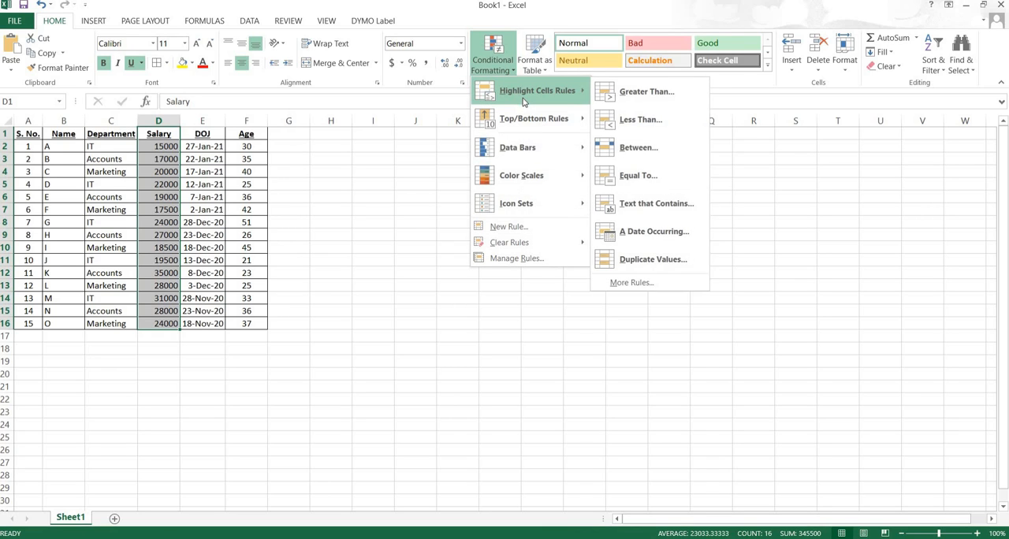
click(633, 149)
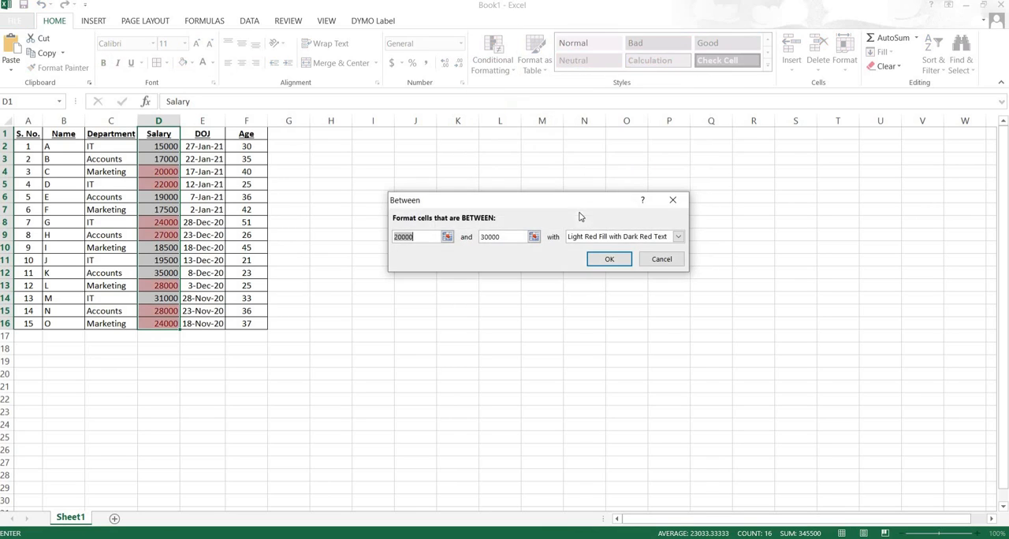
drag(509, 197, 502, 189)
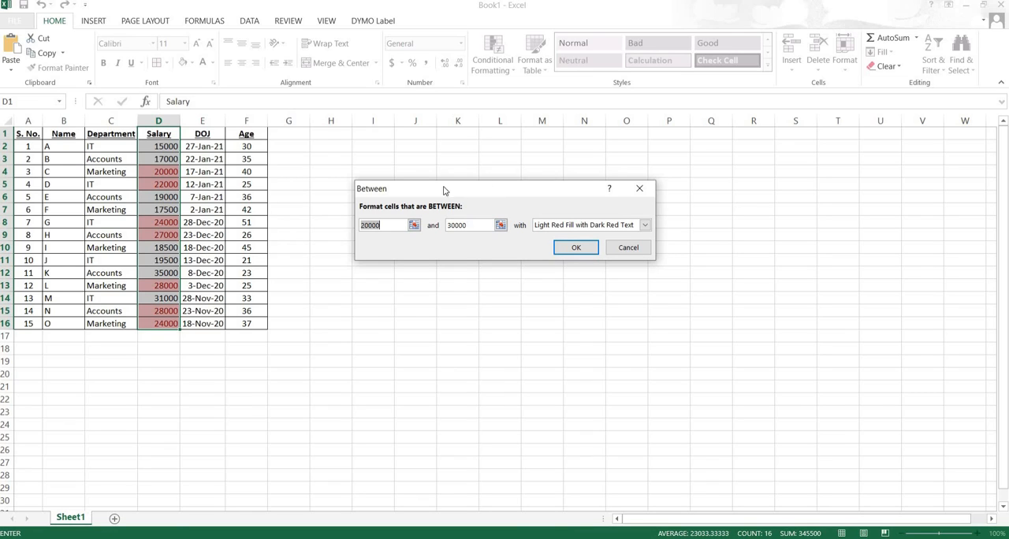
- Pick cell D4 as the lower bound and cell D8 as the upper bound of the Between rule
click(413, 226)
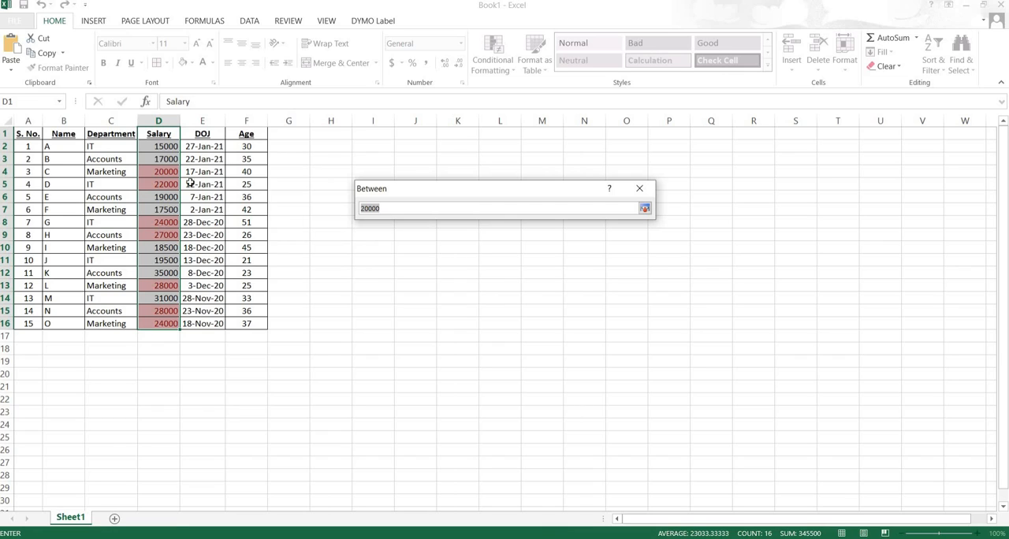
click(160, 172)
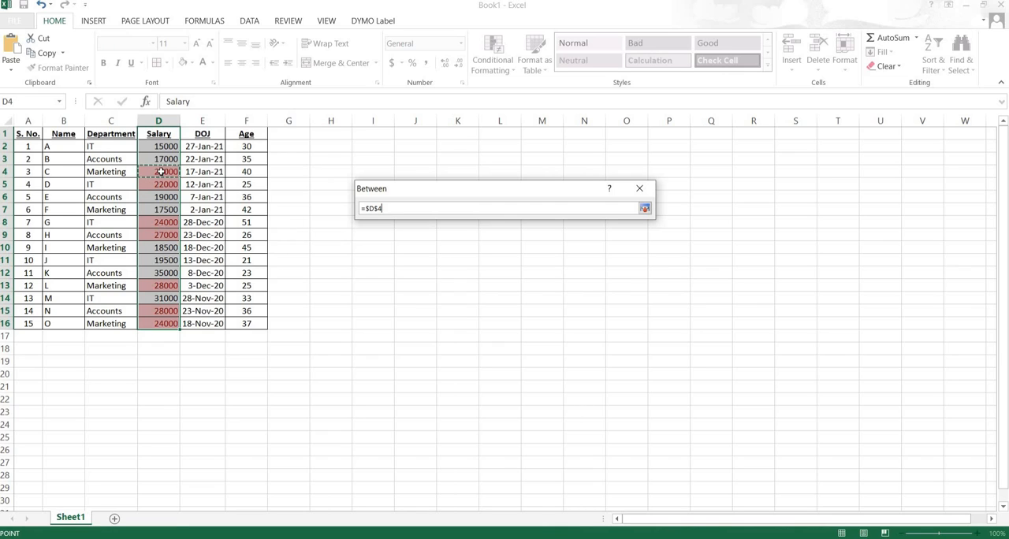
click(645, 209)
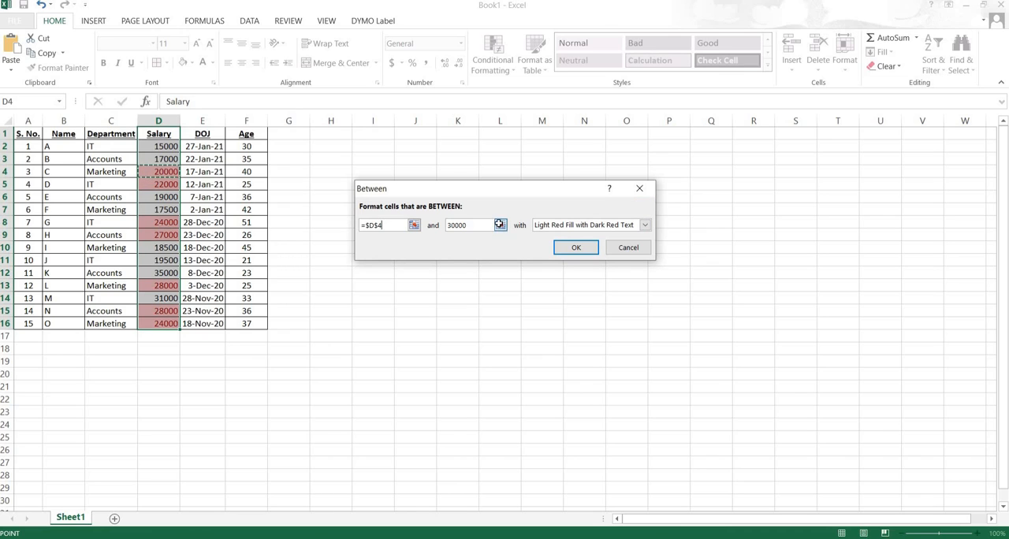
click(500, 225)
click(157, 226)
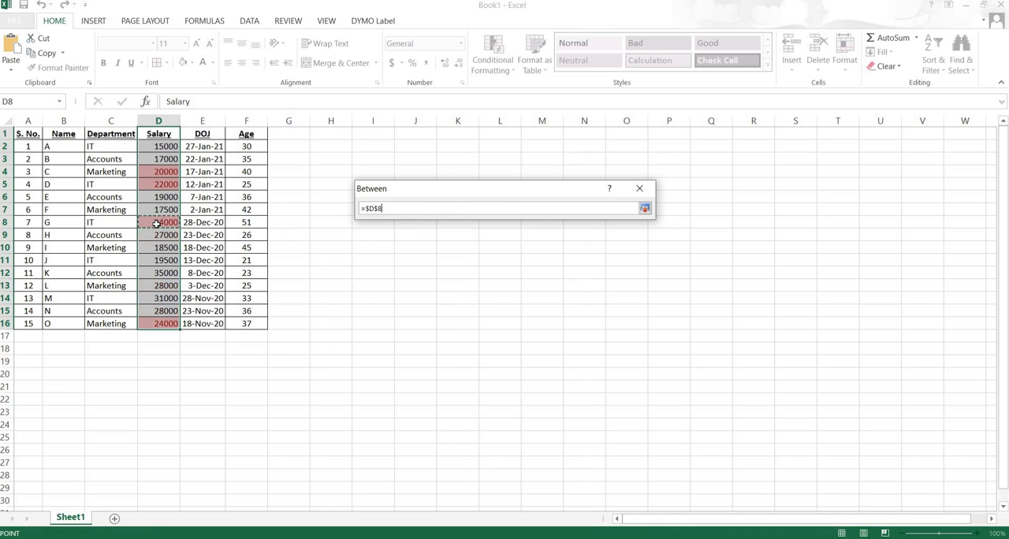
click(645, 209)
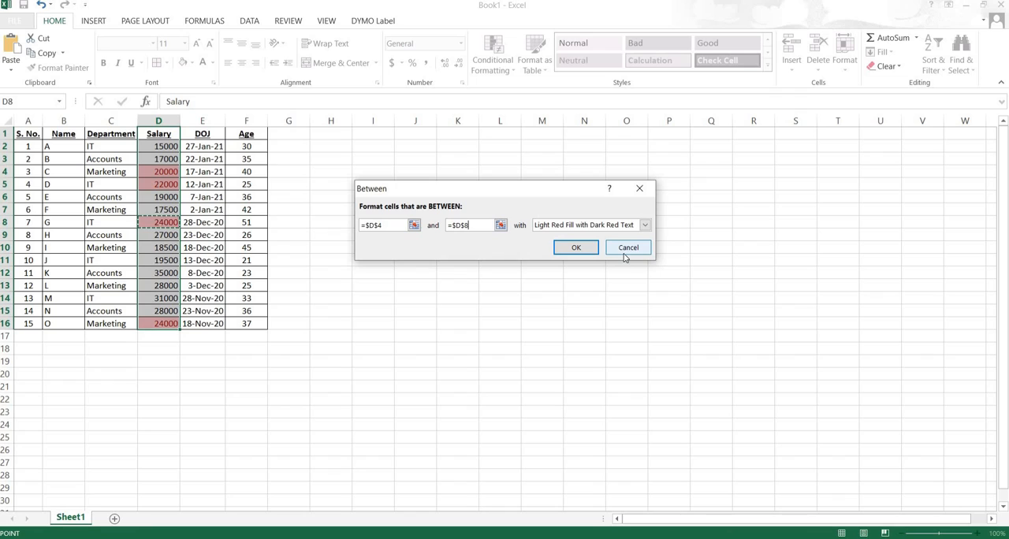
click(390, 224)
click(482, 224)
- Try Green Fill with Dark Green Text and Red Text, and set the Between rule's format to Yellow Fill with Dark Yellow Text
click(645, 225)
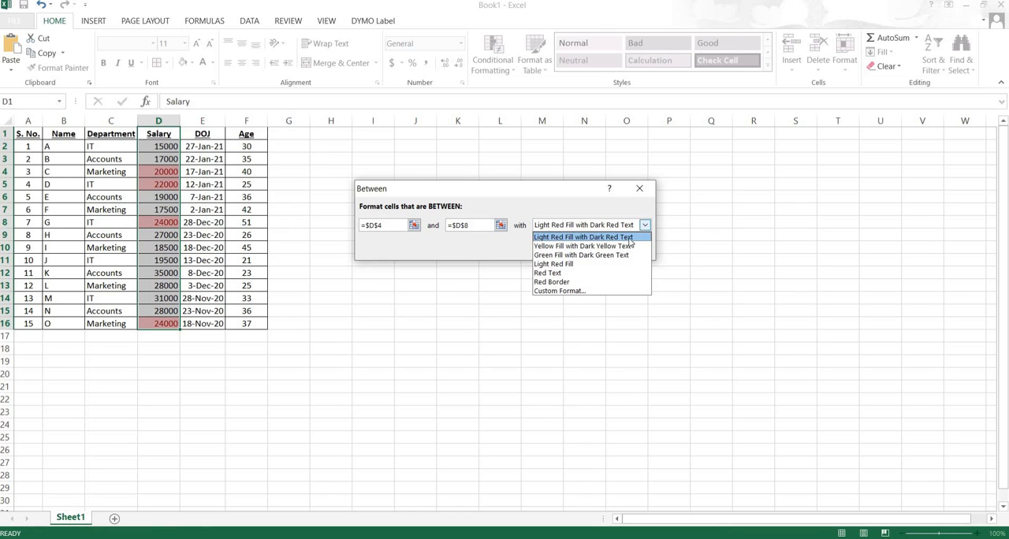
click(584, 255)
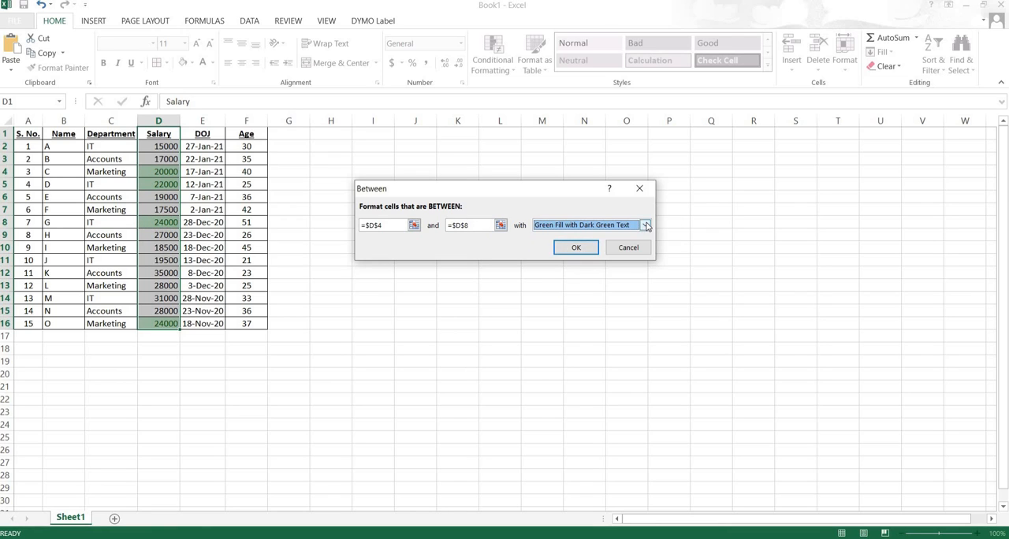
click(646, 226)
click(560, 273)
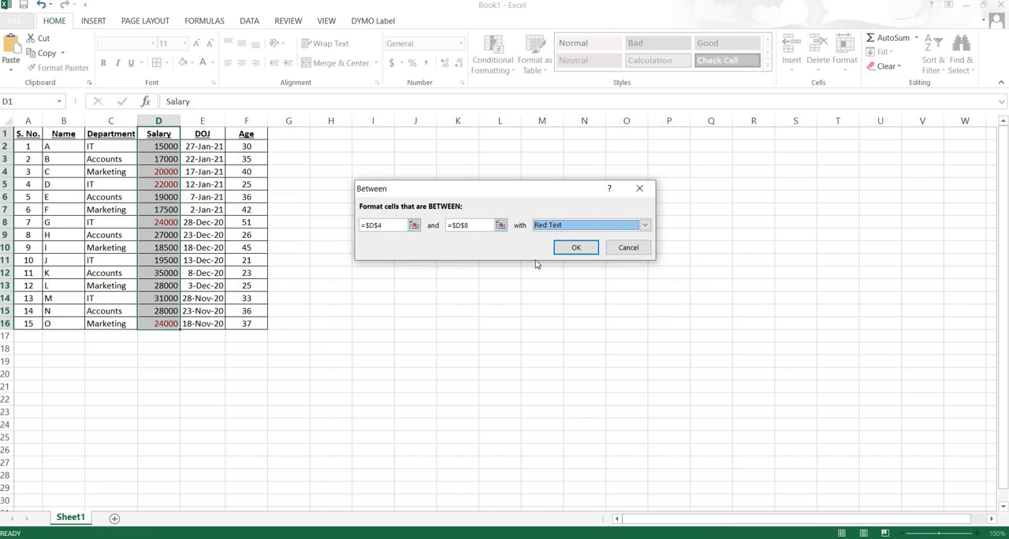
click(645, 226)
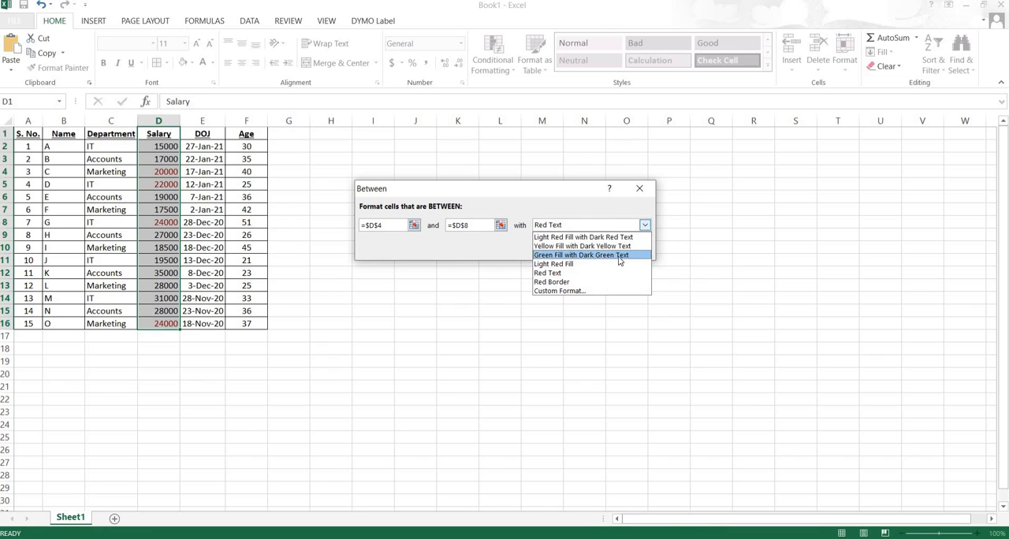
click(584, 246)
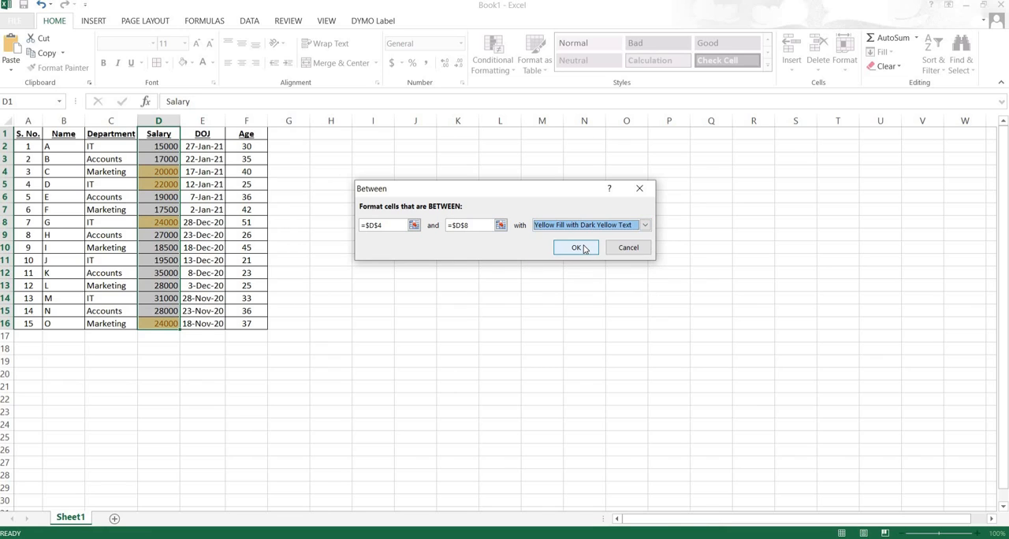
- Set the Between rule's bounds to 10000 and 20000 and apply the rule to the Salary column
click(386, 226)
key(BackSpace)
key(BackSpace)
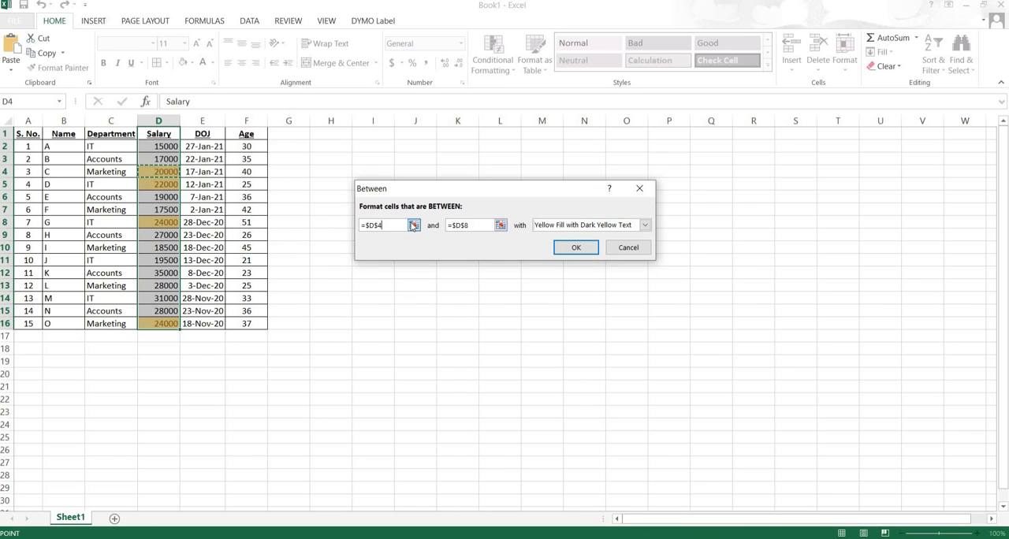
key(BackSpace)
key(BackSpace)
key(BackSpace)
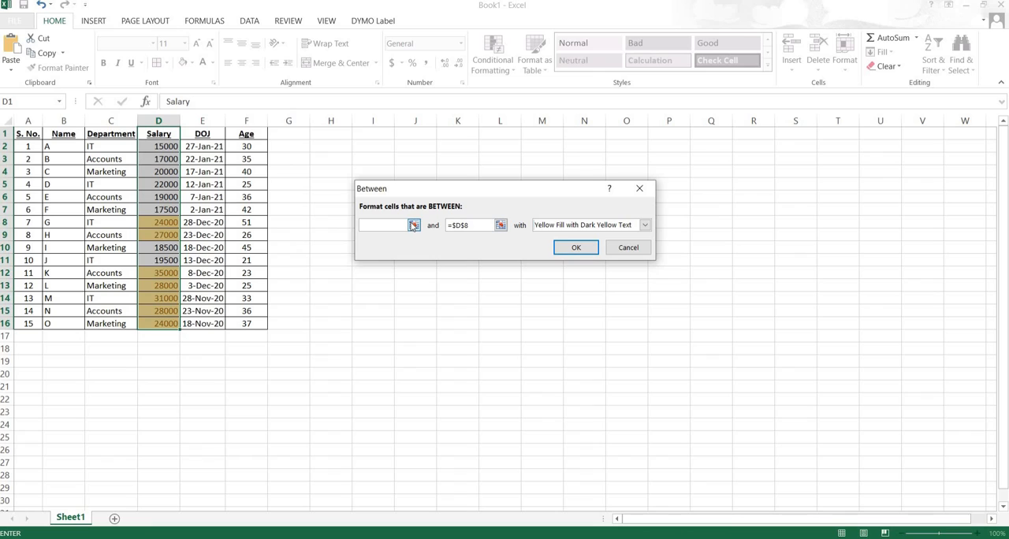
text(1000)
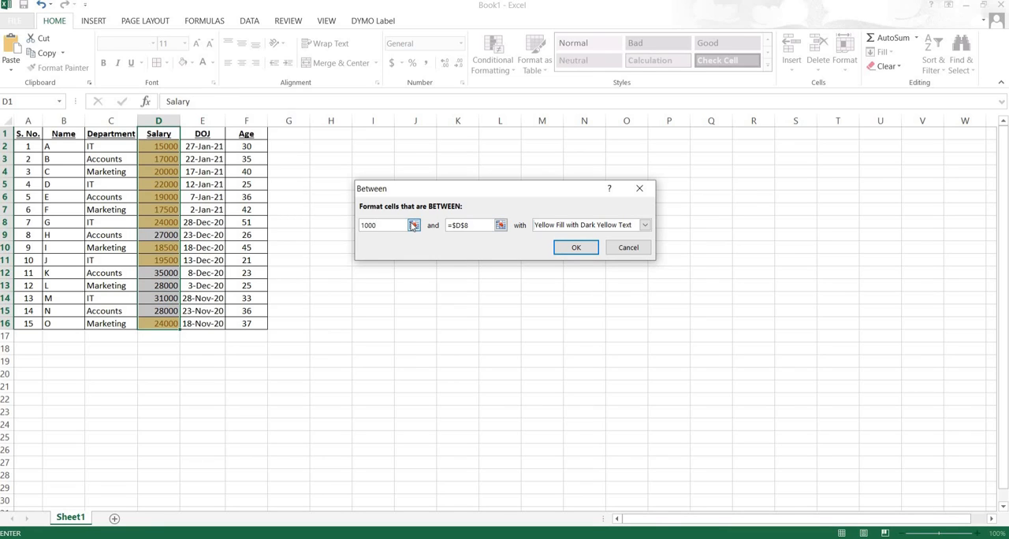
text(0)
click(462, 226)
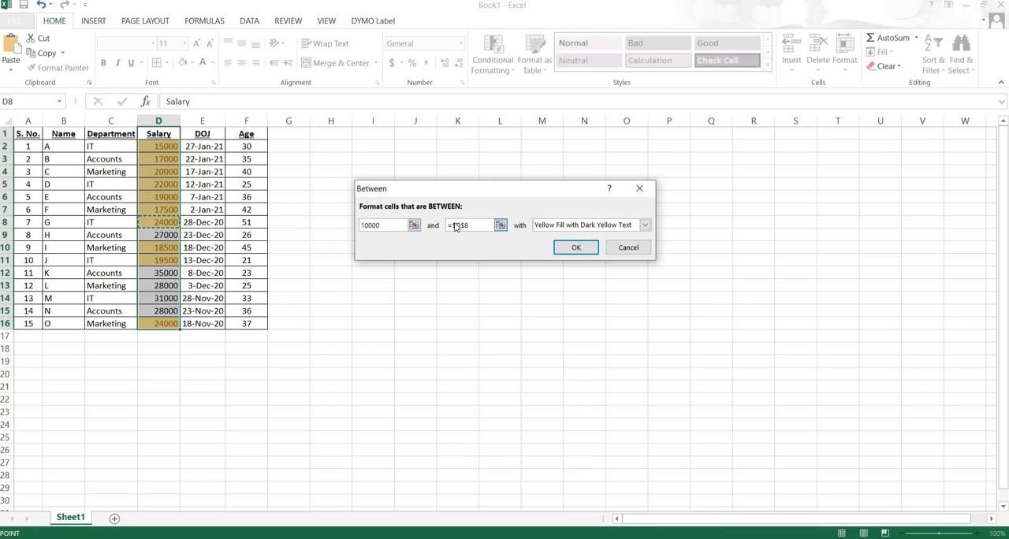
text(2)
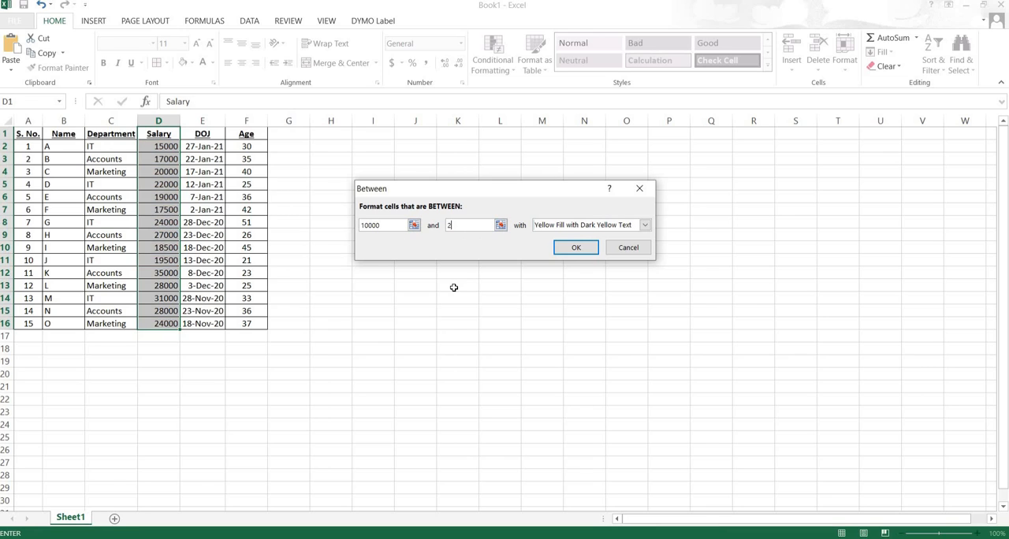
text(0000)
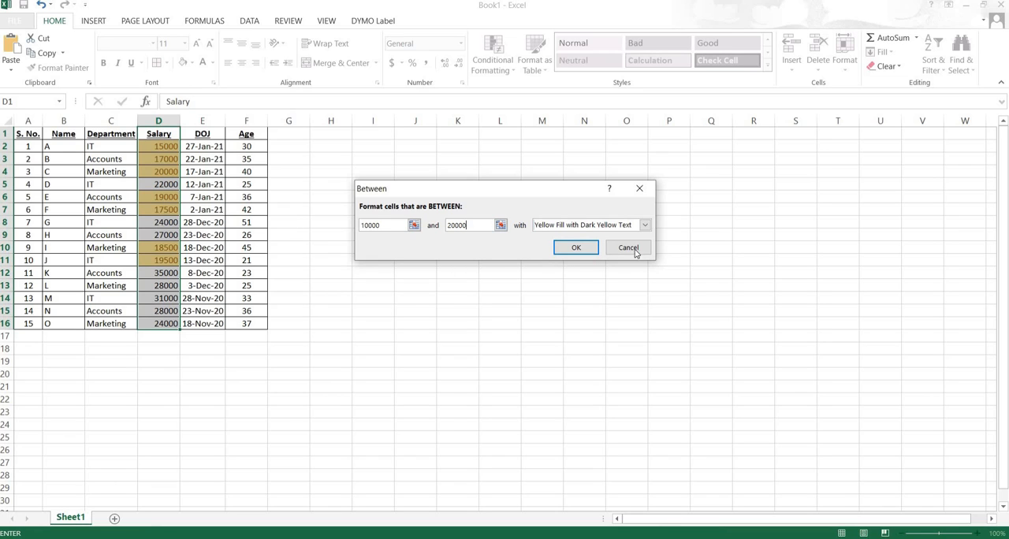
click(566, 248)
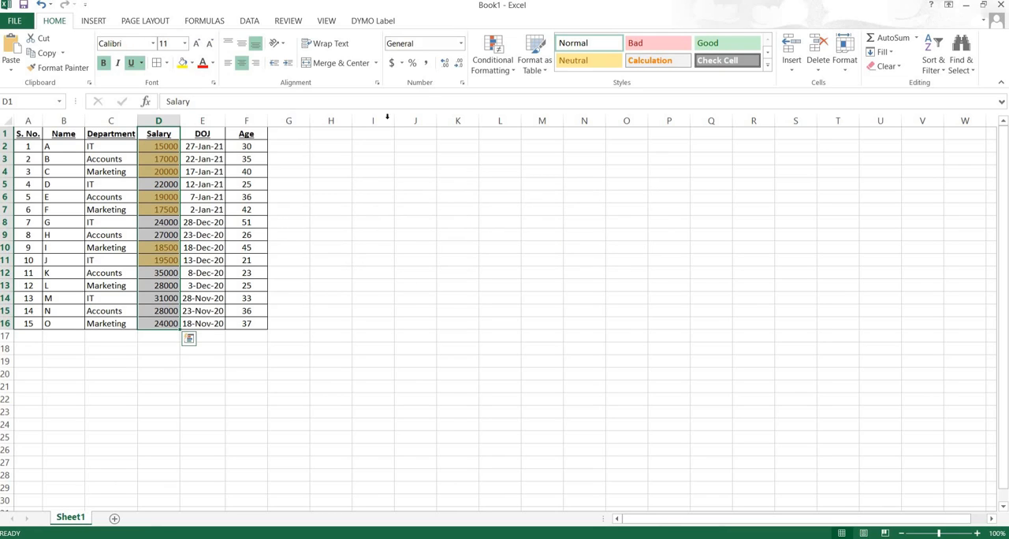
- Start an Equal To highlight rule for the Salary column with the comparison value 15000
click(513, 72)
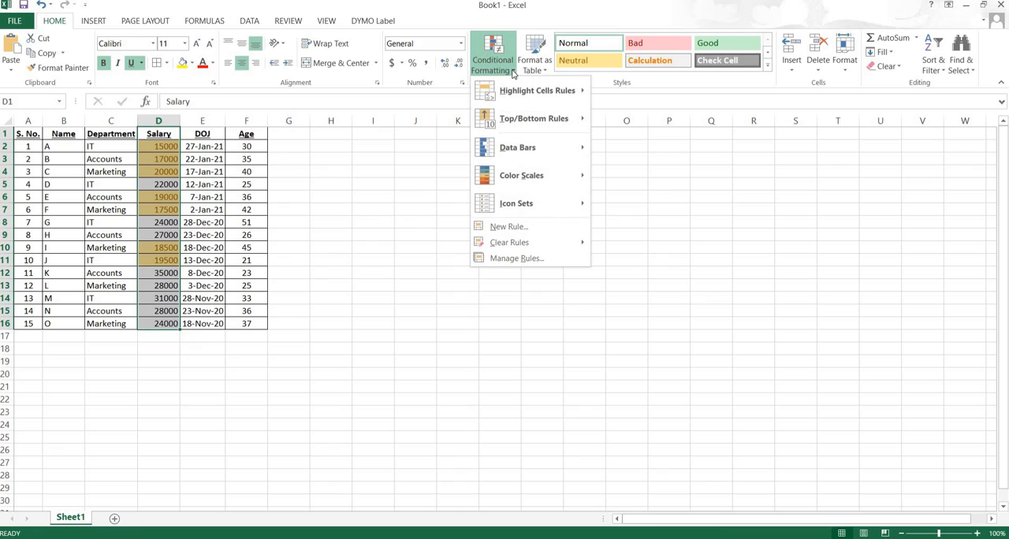
mouse_move(517, 96)
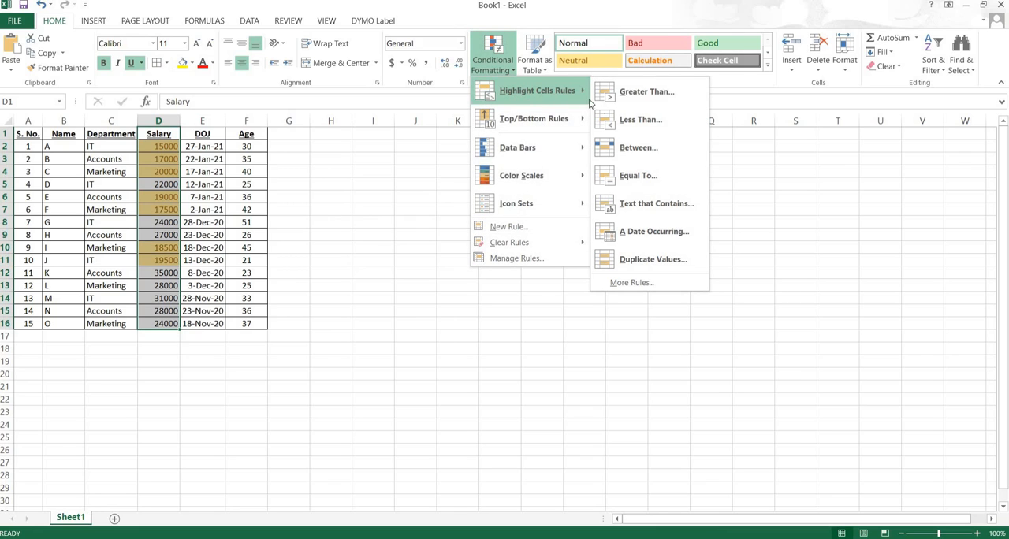
click(629, 177)
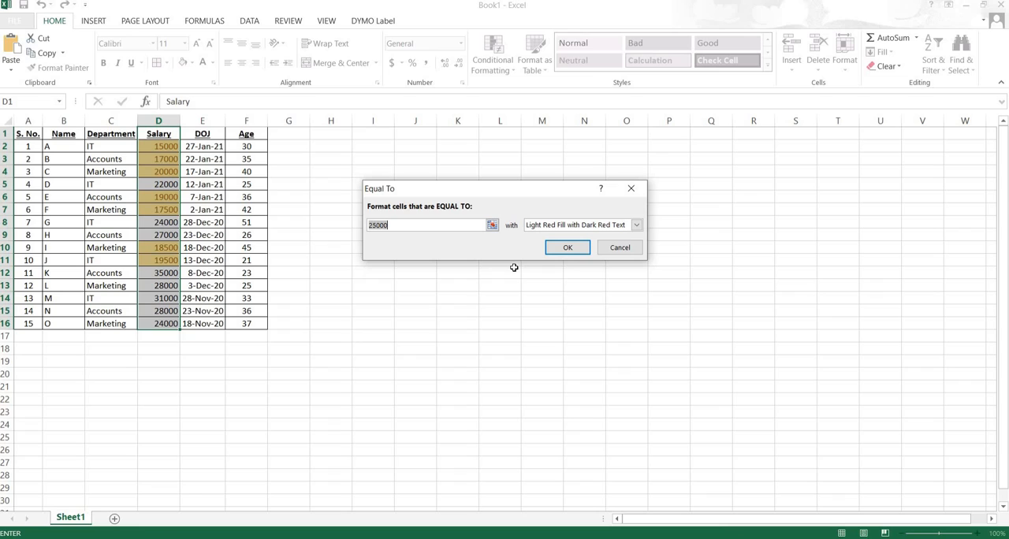
text(15000)
- Try Light Red Fill, and set the Equal To rule's format to Green Fill with Dark Green Text
click(636, 225)
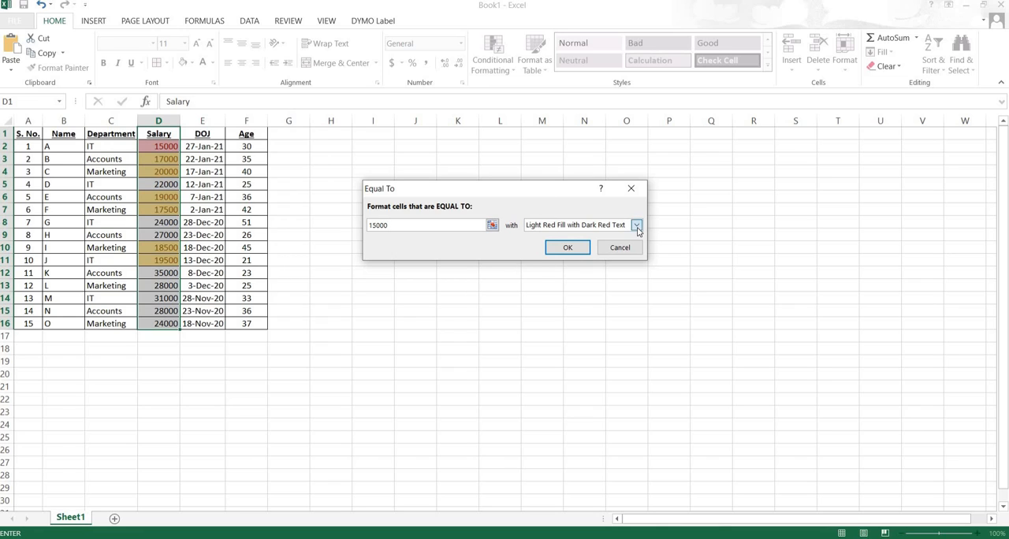
click(563, 267)
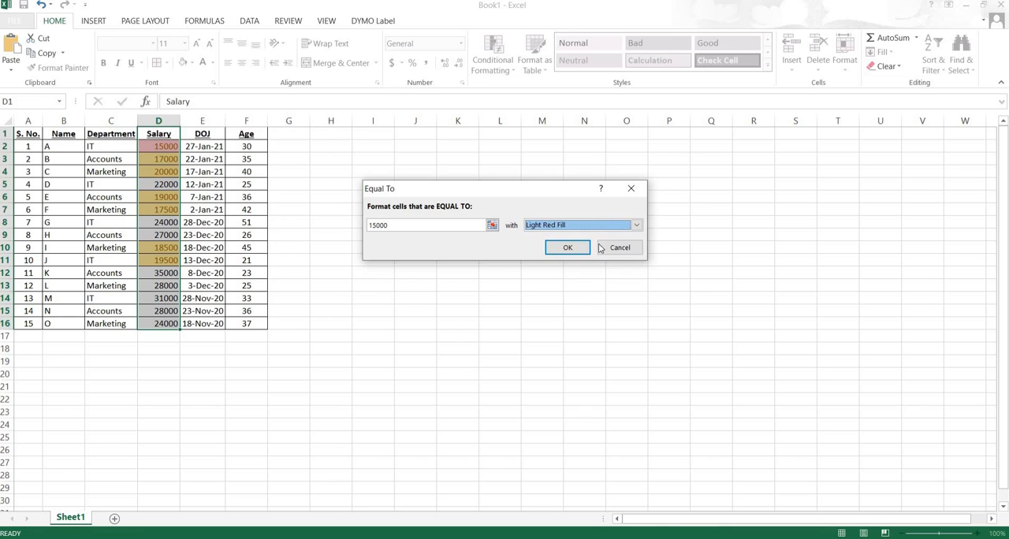
click(636, 225)
click(577, 256)
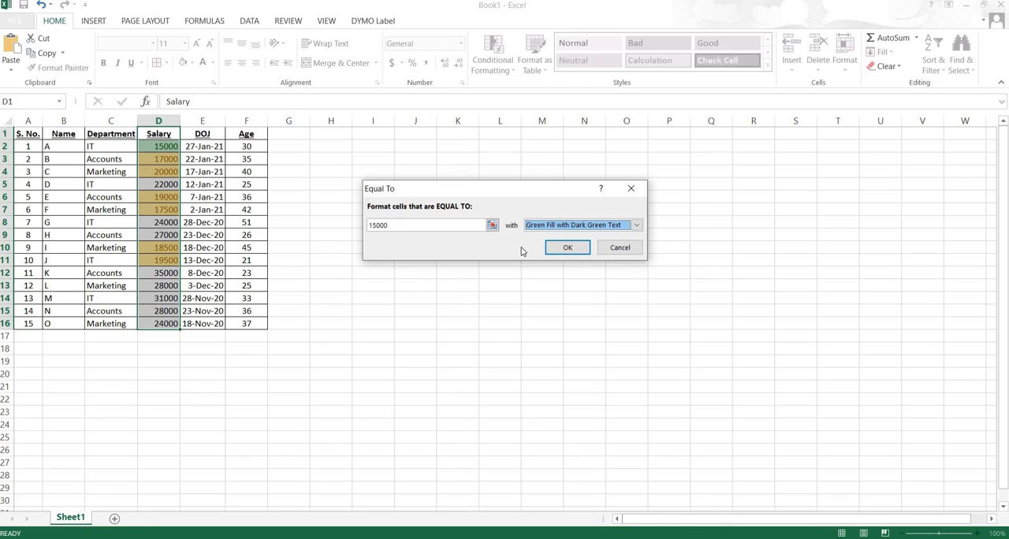
- Set the Equal To rule's comparison value to 31000 and apply the rule to the Salary column
double_click(385, 228)
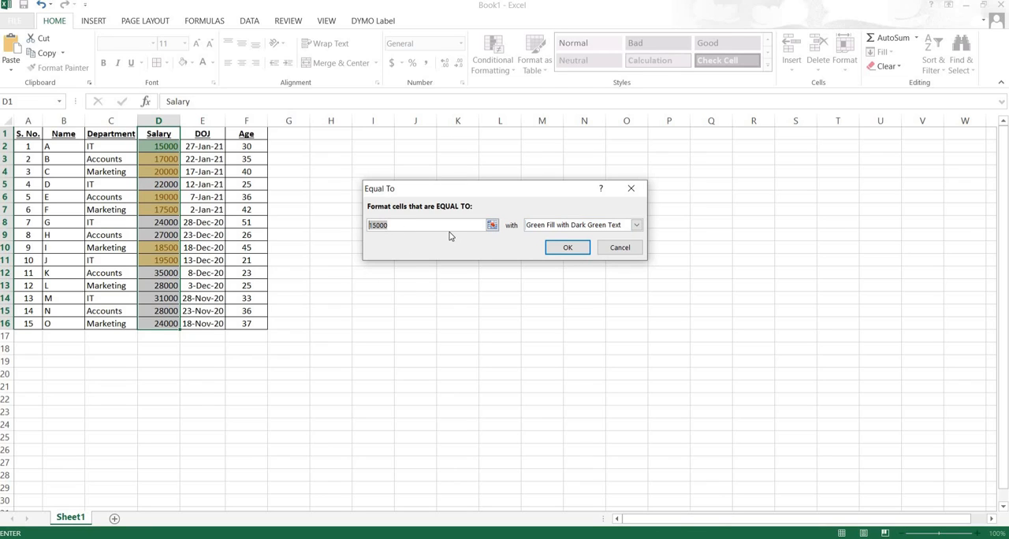
text(31000)
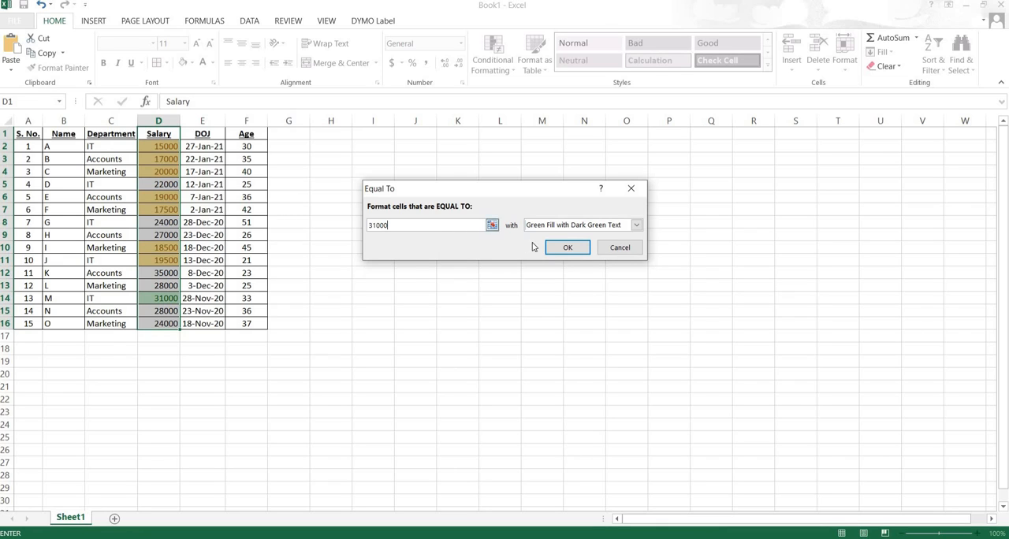
click(556, 249)
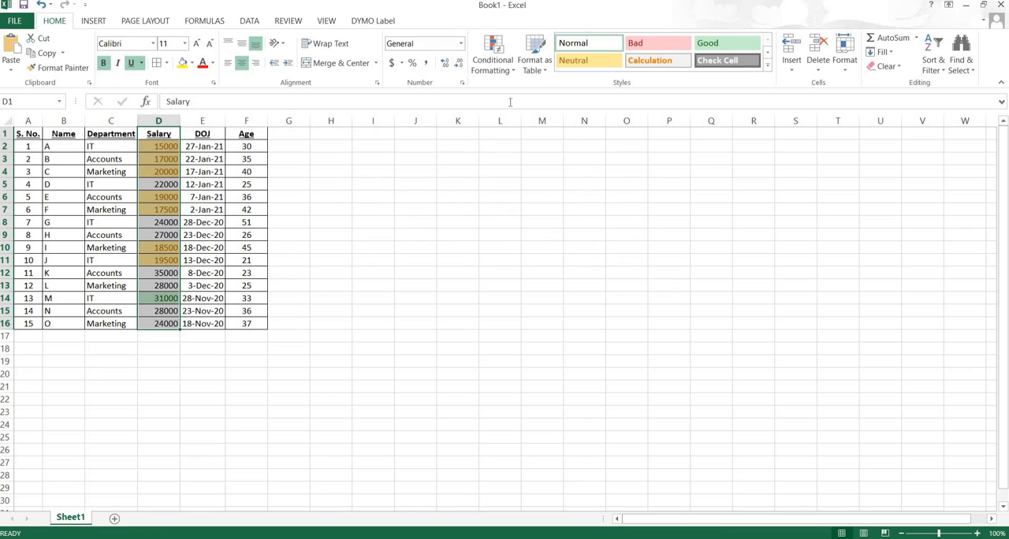
- Clear the conditional formatting rules from the selected Salary cells
click(513, 71)
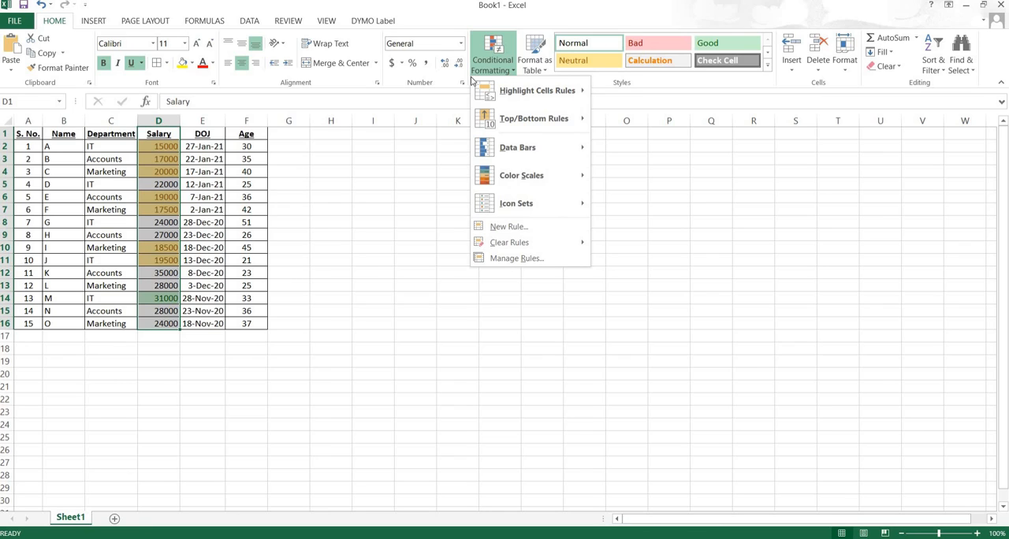
mouse_move(521, 248)
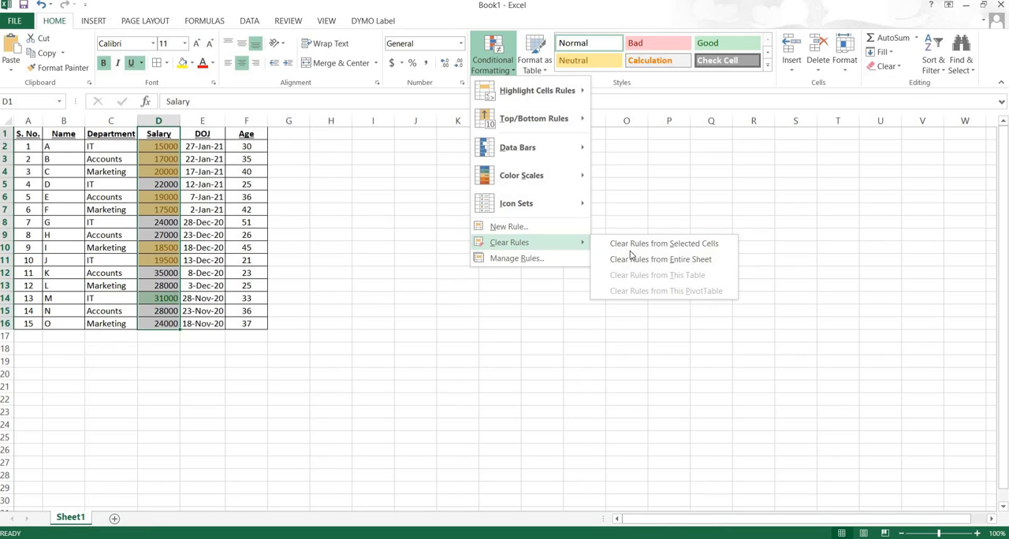
click(654, 246)
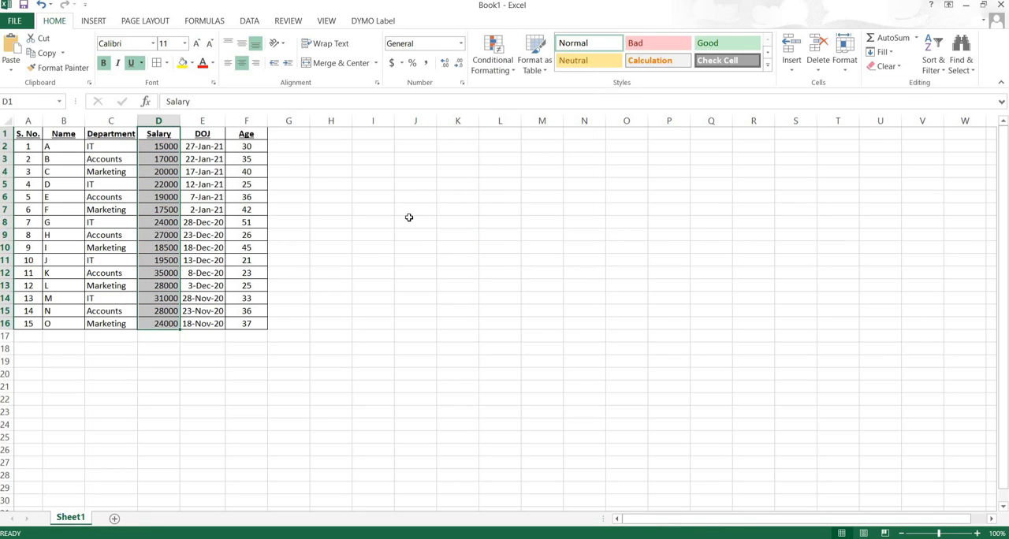
click(512, 73)
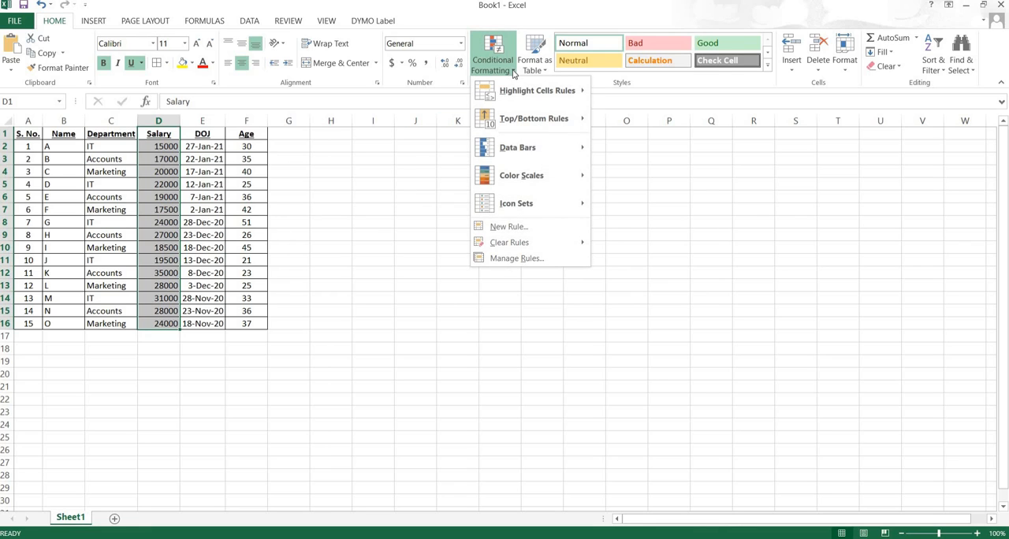
mouse_move(521, 94)
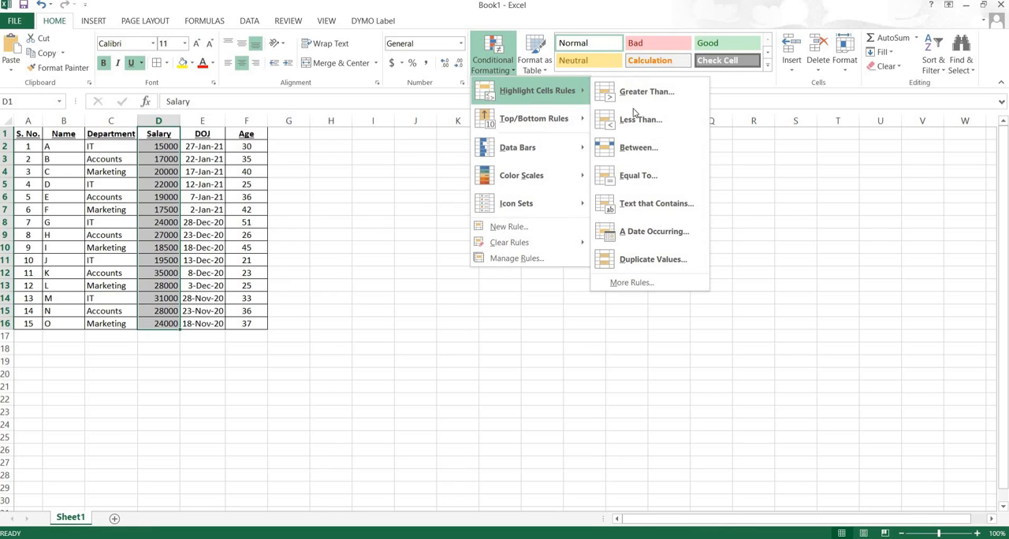
click(640, 204)
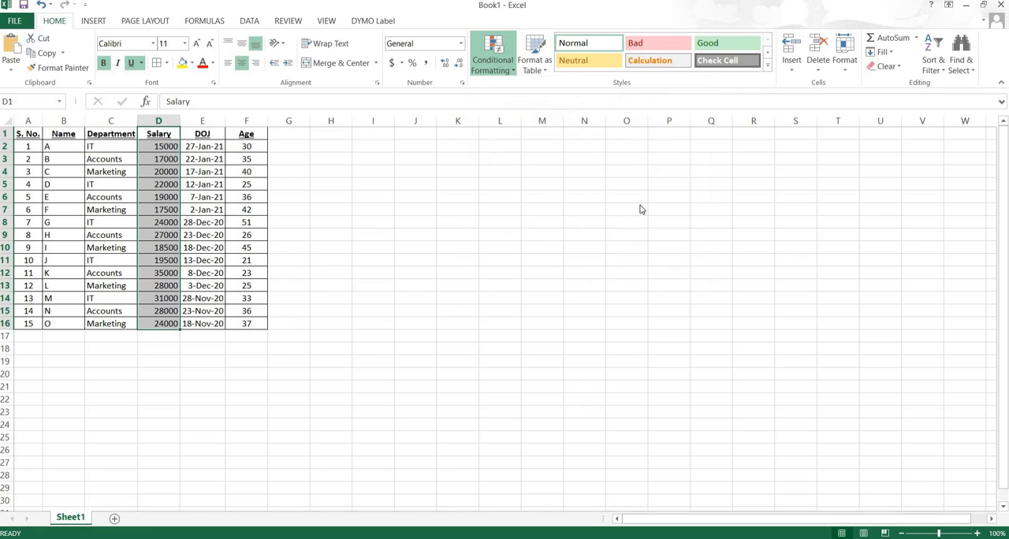
drag(531, 190, 589, 187)
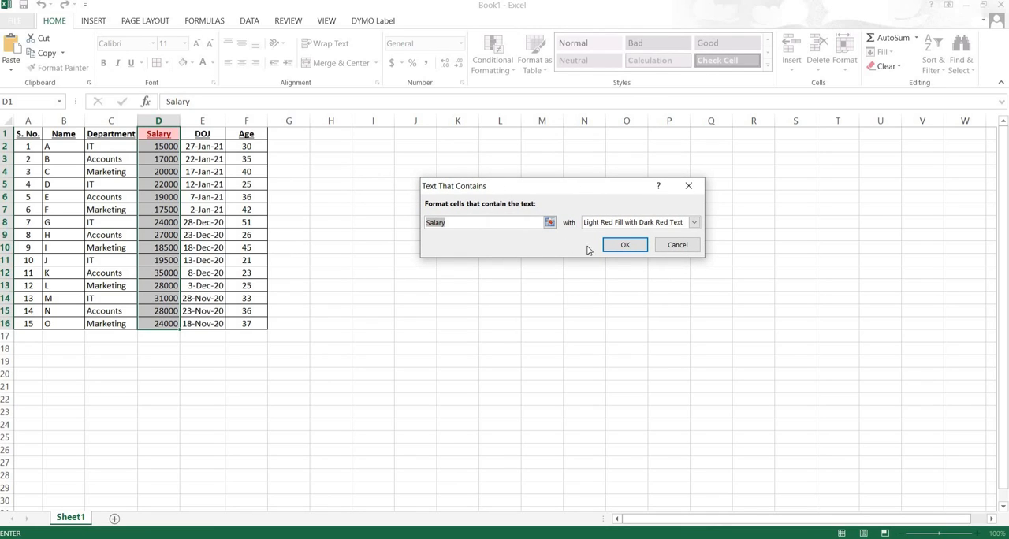
click(676, 246)
click(201, 223)
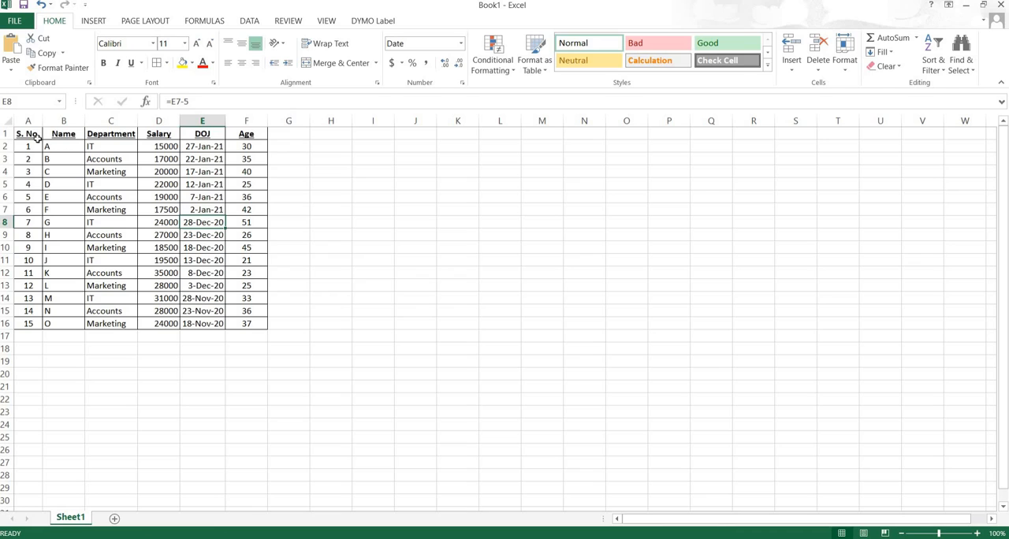
- Start a Text that Contains highlight rule for the Name and Department columns (B1:C16) with the text "it"
drag(27, 134, 249, 325)
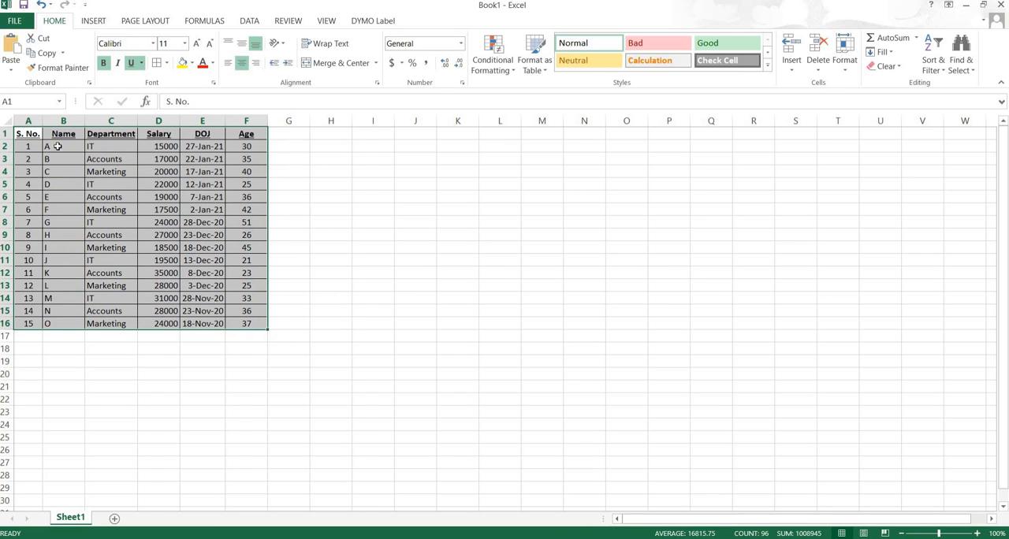
click(39, 138)
drag(54, 134, 120, 332)
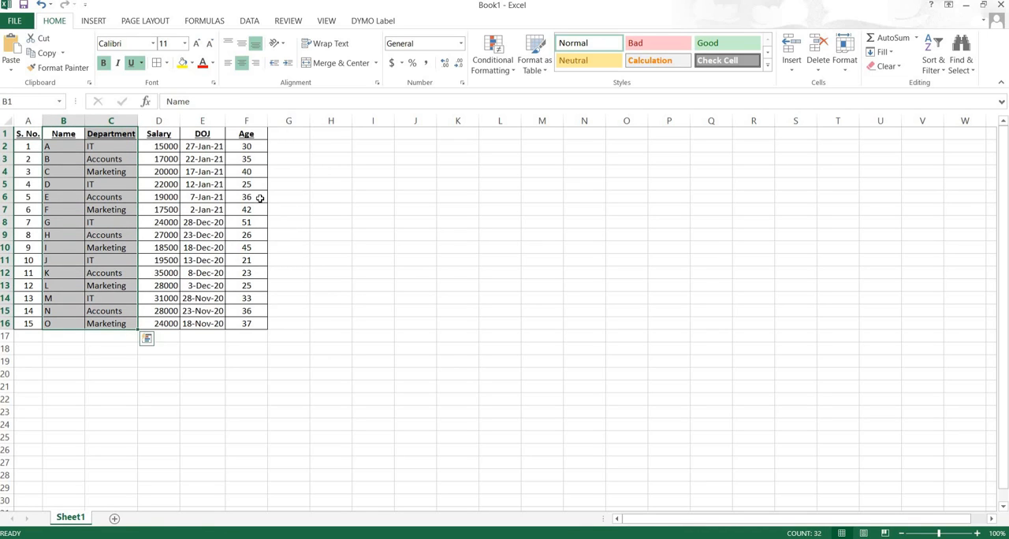
click(513, 74)
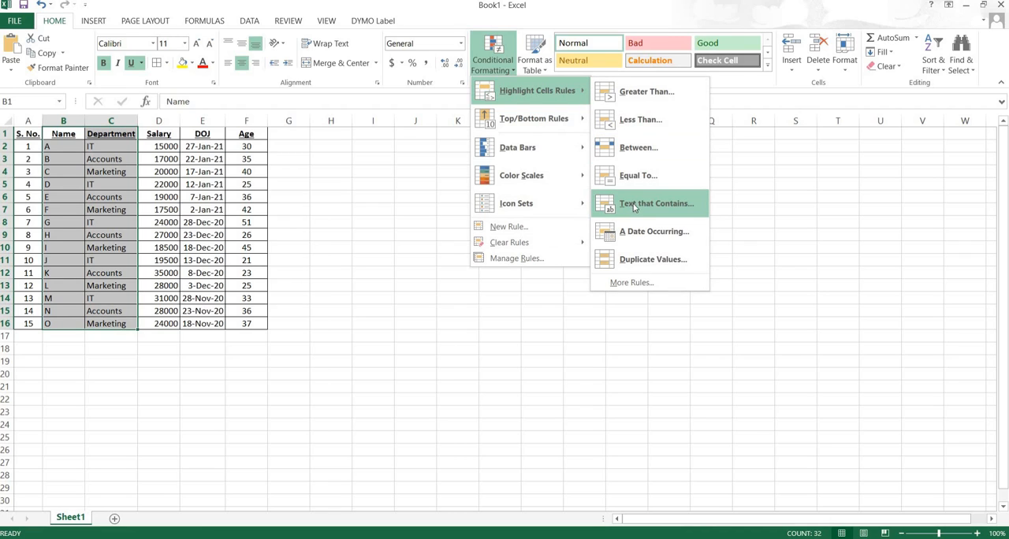
click(635, 205)
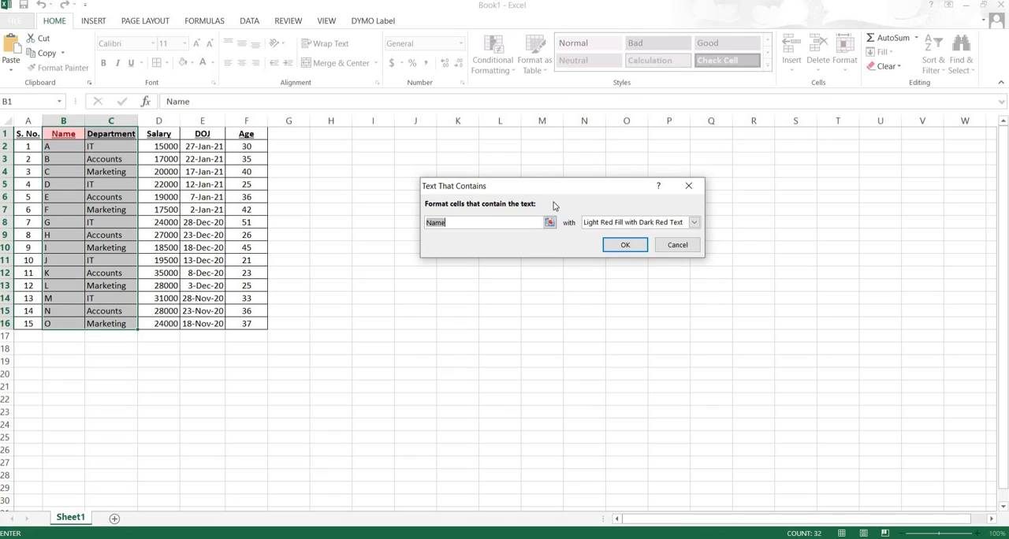
text(it)
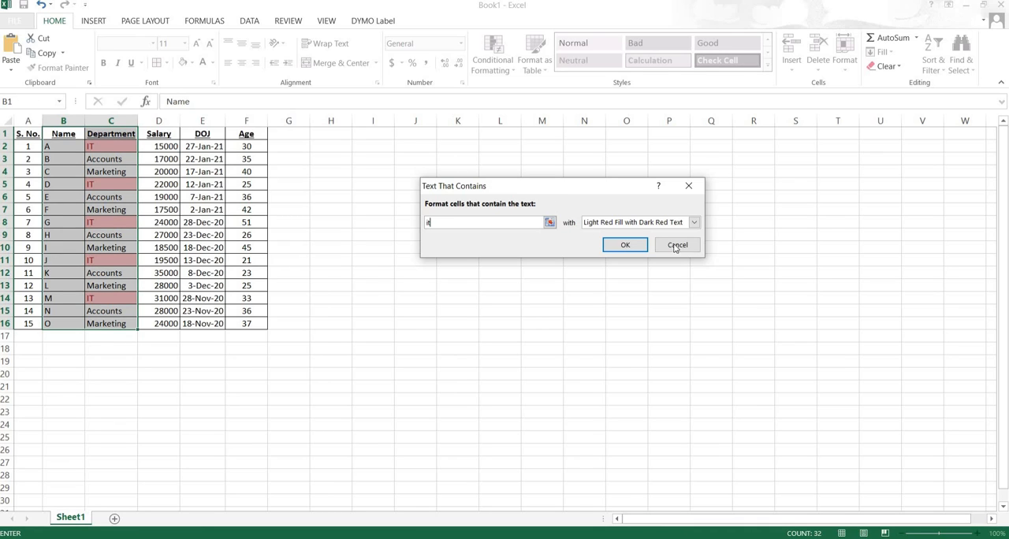
- Try Yellow Fill with Dark Yellow Text, and set the text rule's format to Green Fill with Dark Green Text
click(694, 222)
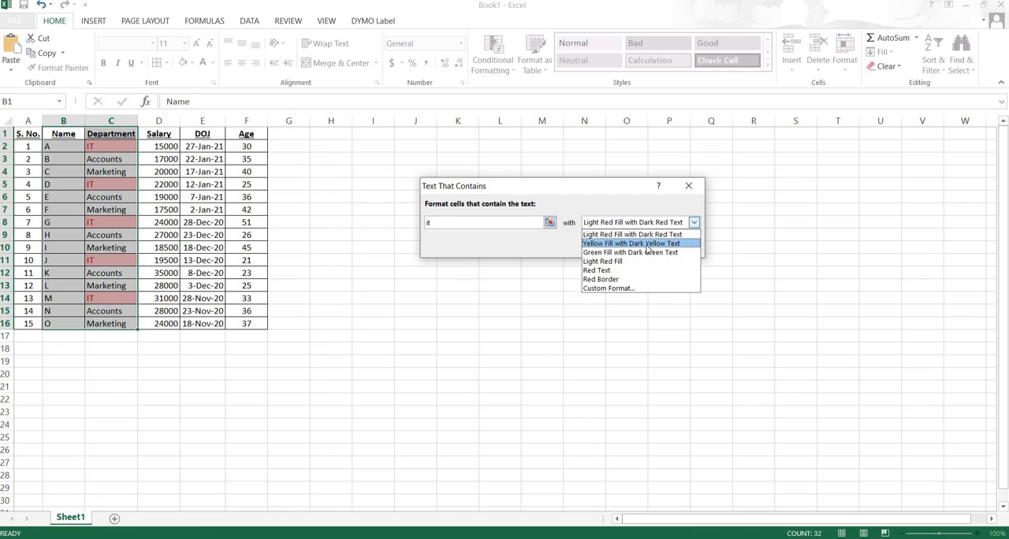
click(667, 243)
click(625, 223)
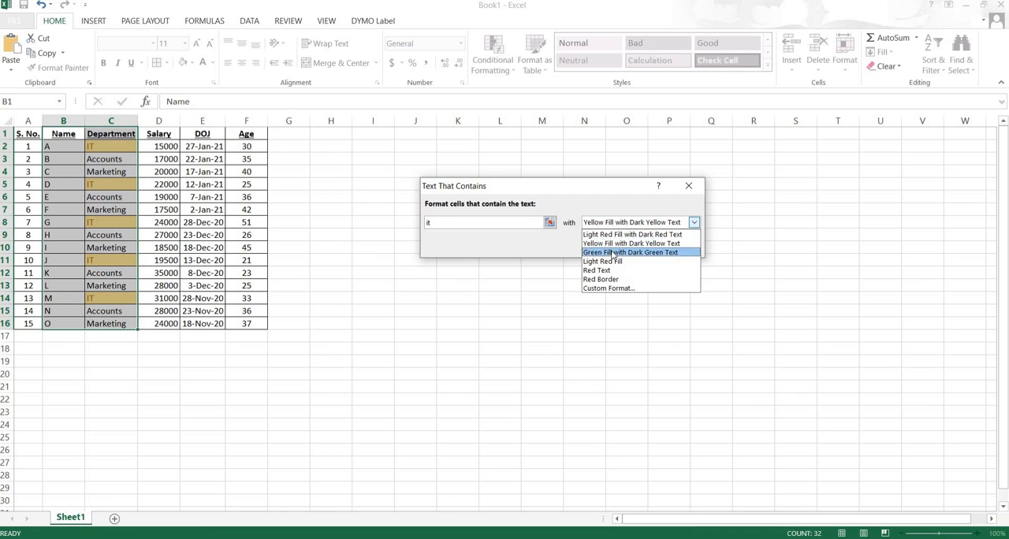
click(627, 252)
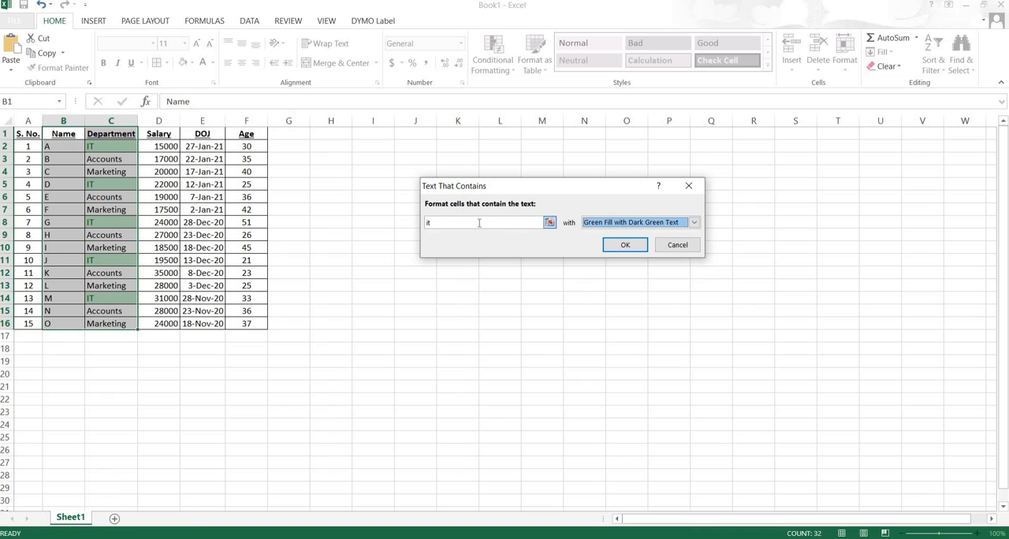
- Try to take the text rule's search text from cell C4, and set its format to Light Red Fill
double_click(438, 223)
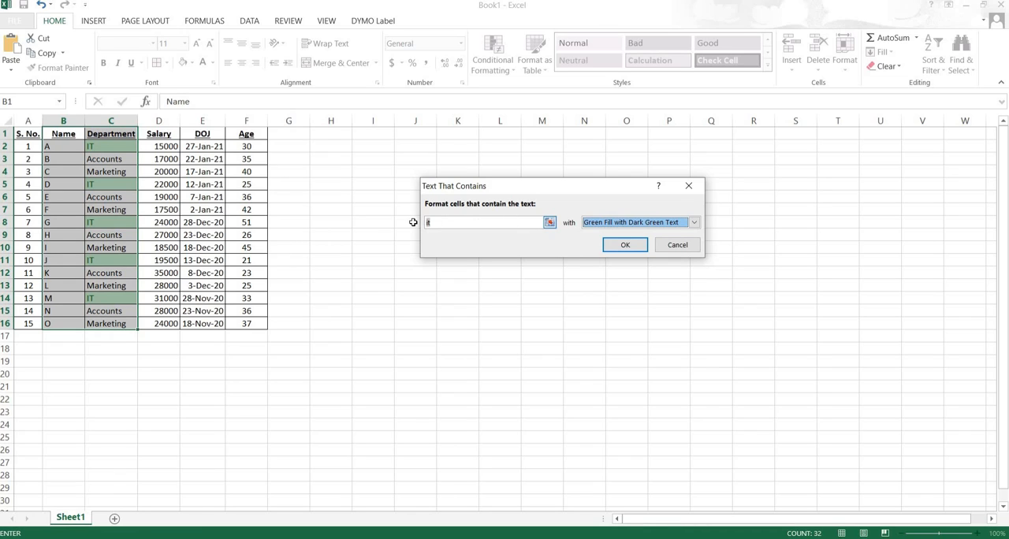
click(550, 224)
click(111, 173)
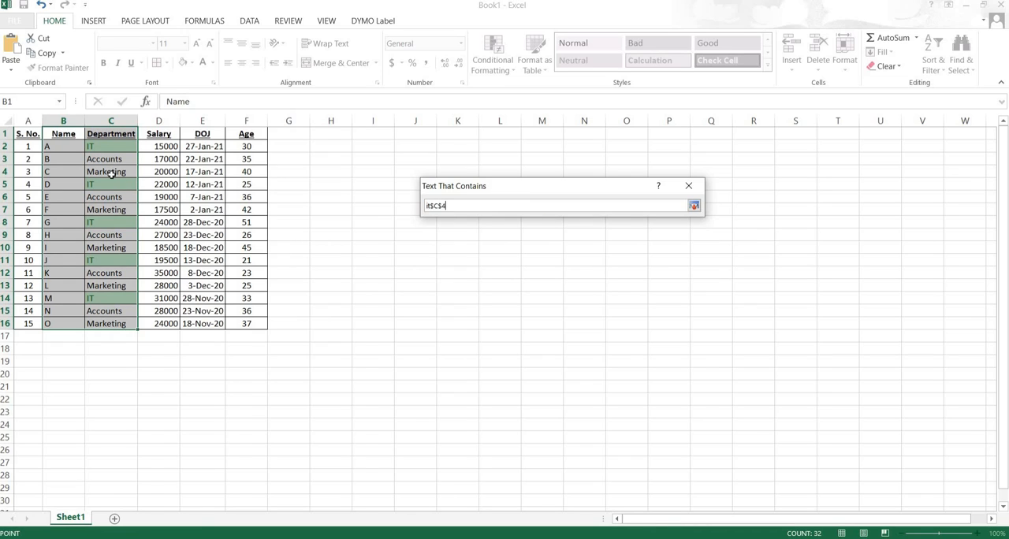
click(693, 205)
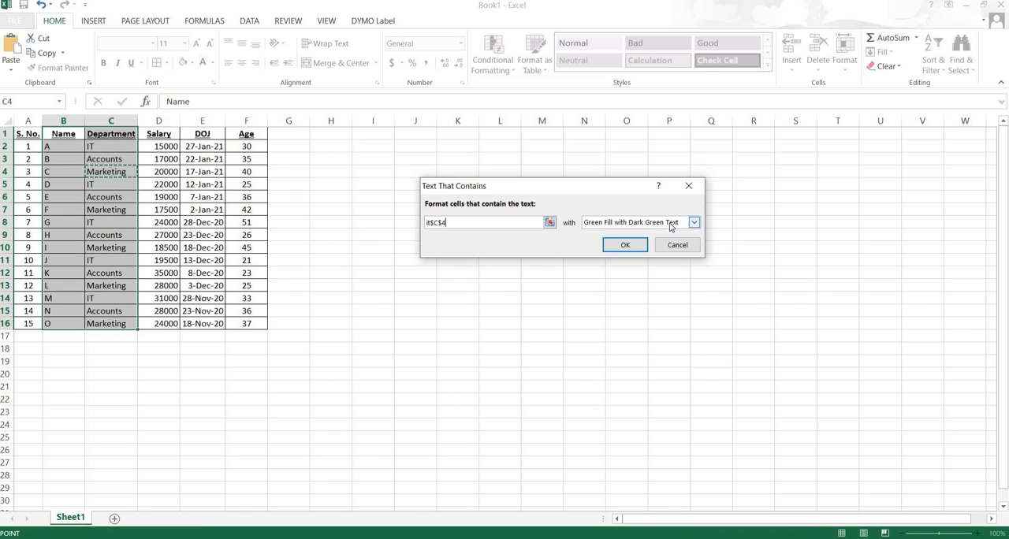
click(671, 225)
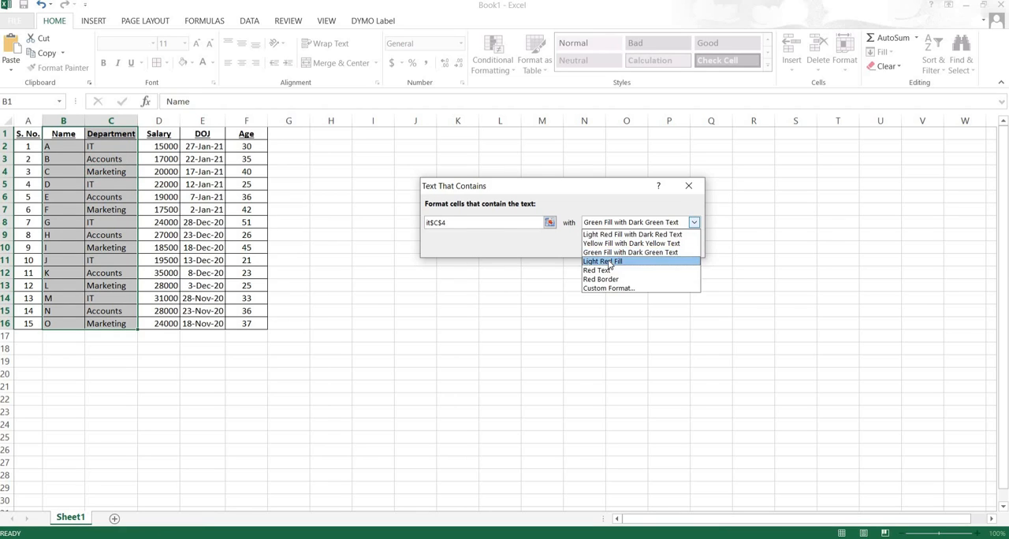
click(610, 263)
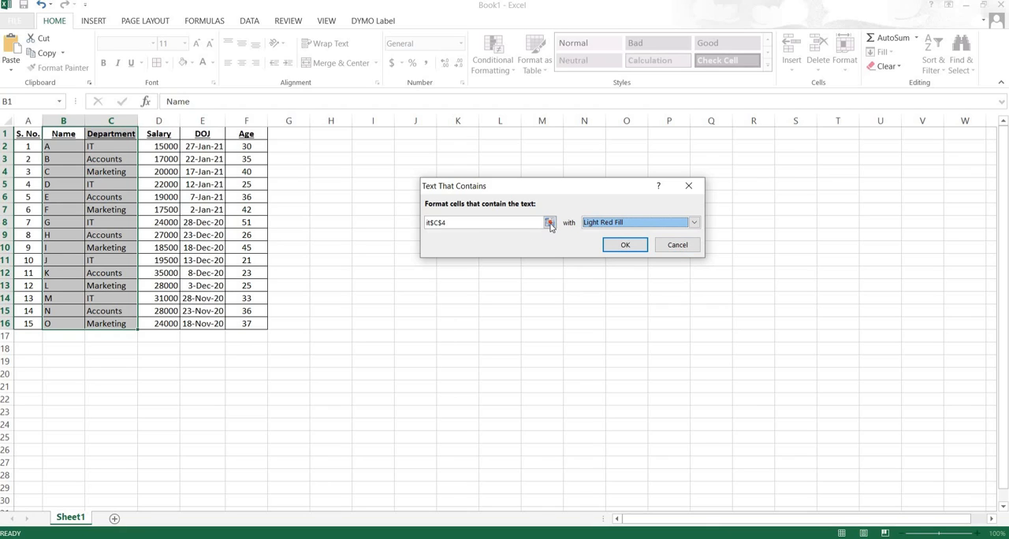
- Clear the text rule's search text and replace it with a reference to cell C4
click(430, 224)
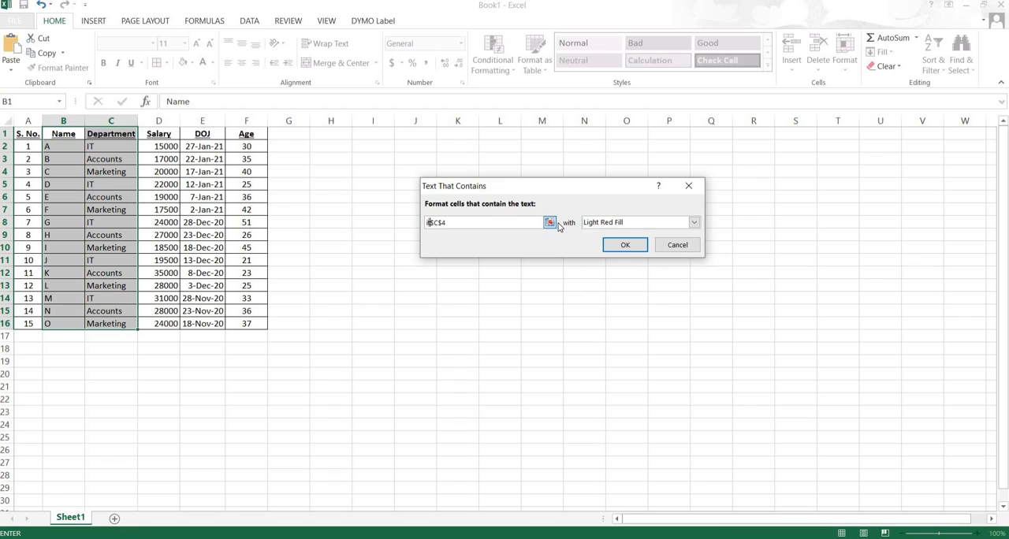
key(Right)
key(Right)
key(Right)
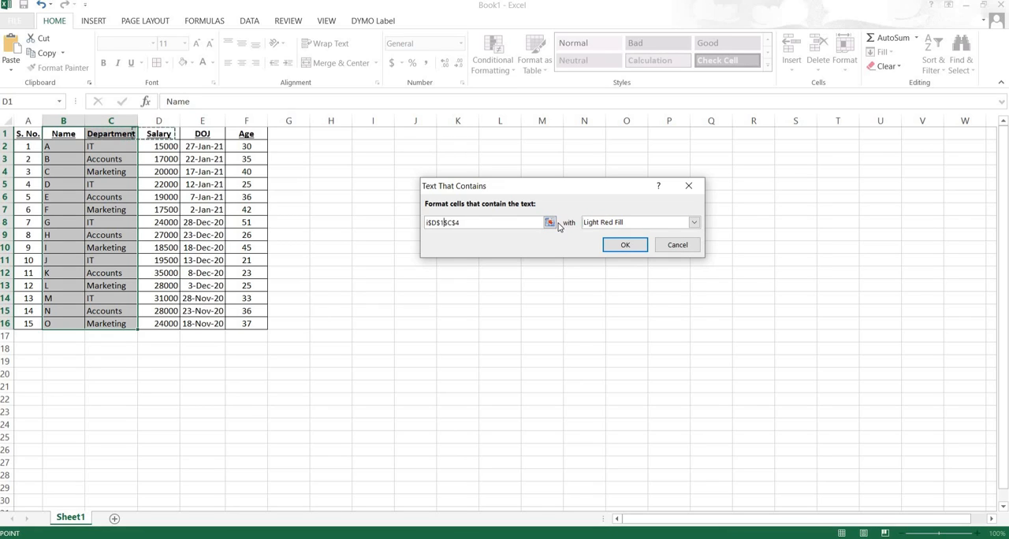
click(474, 224)
key(BackSpace)
key(BackSpace)
key(BackSpace)
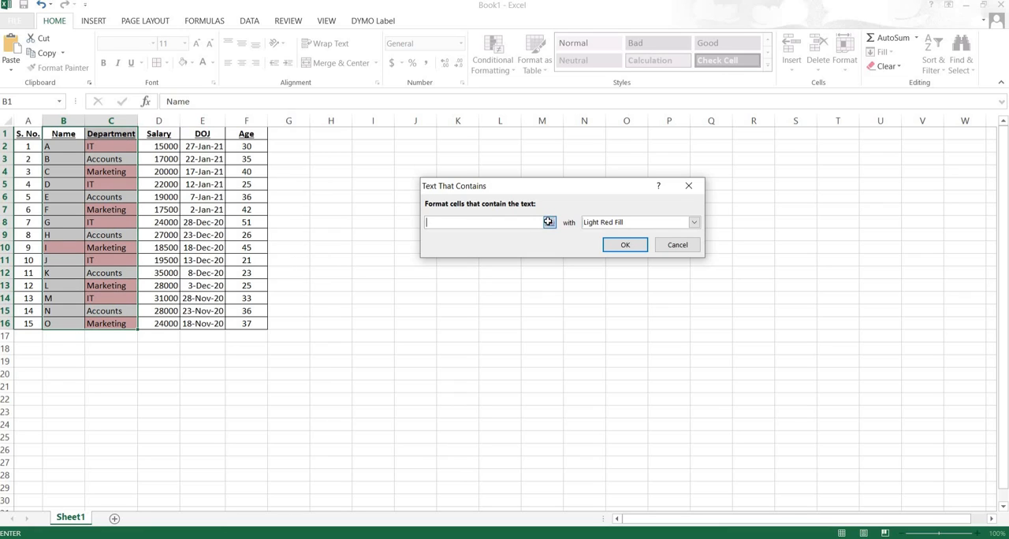
click(550, 222)
click(113, 172)
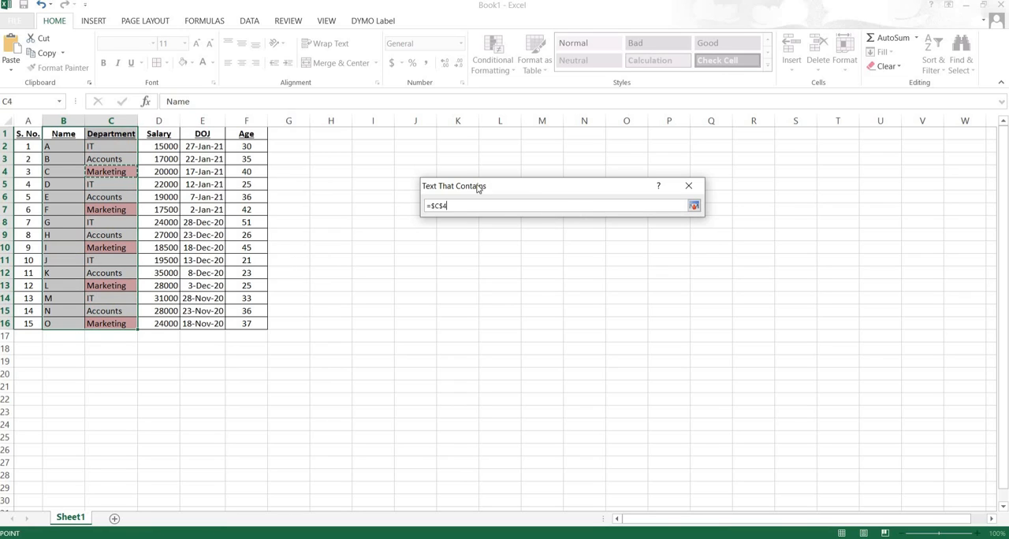
click(694, 206)
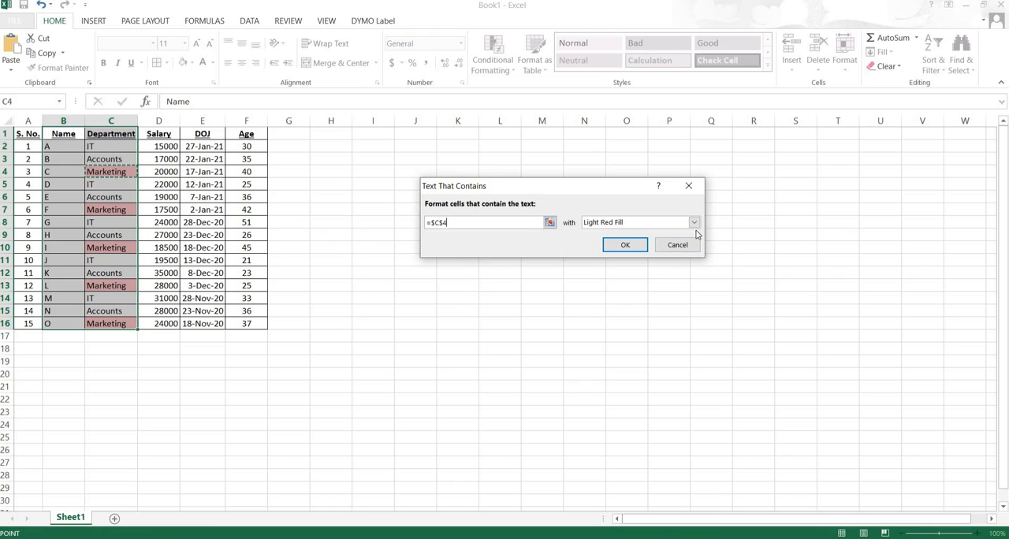
- Try Green Fill with Dark Green Text, and set the text rule's format to Light Red Fill with Dark Red Text
click(694, 222)
click(633, 252)
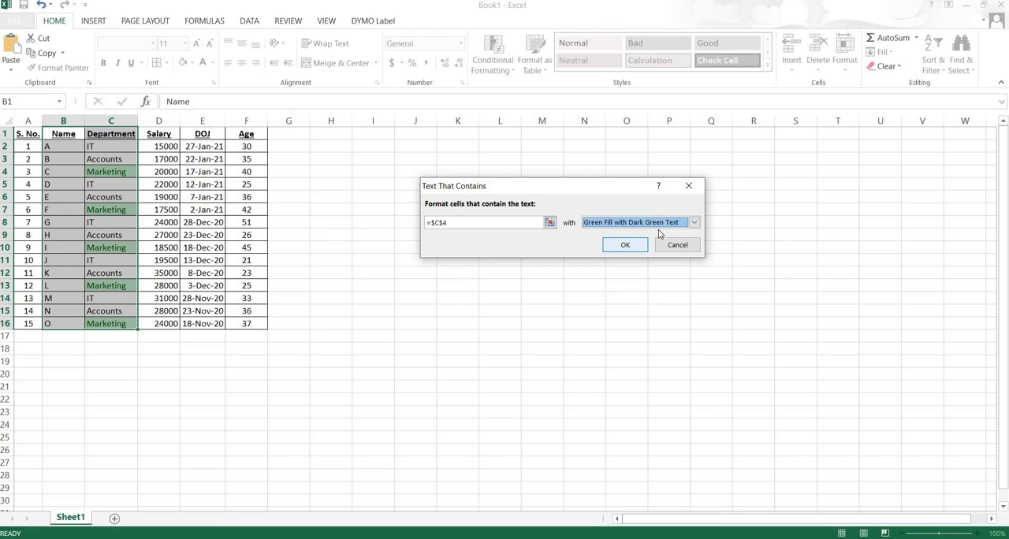
click(694, 222)
click(630, 231)
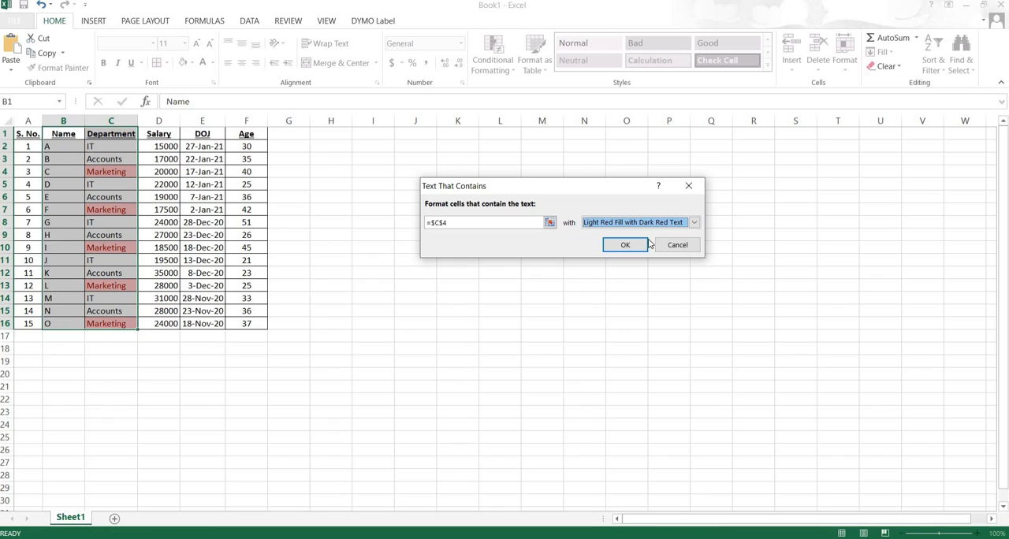
- Remove the cell reference from the text rule's search text and try the text "a" instead
click(453, 224)
key(BackSpace)
key(BackSpace)
key(BackSpace)
key(BackSpace)
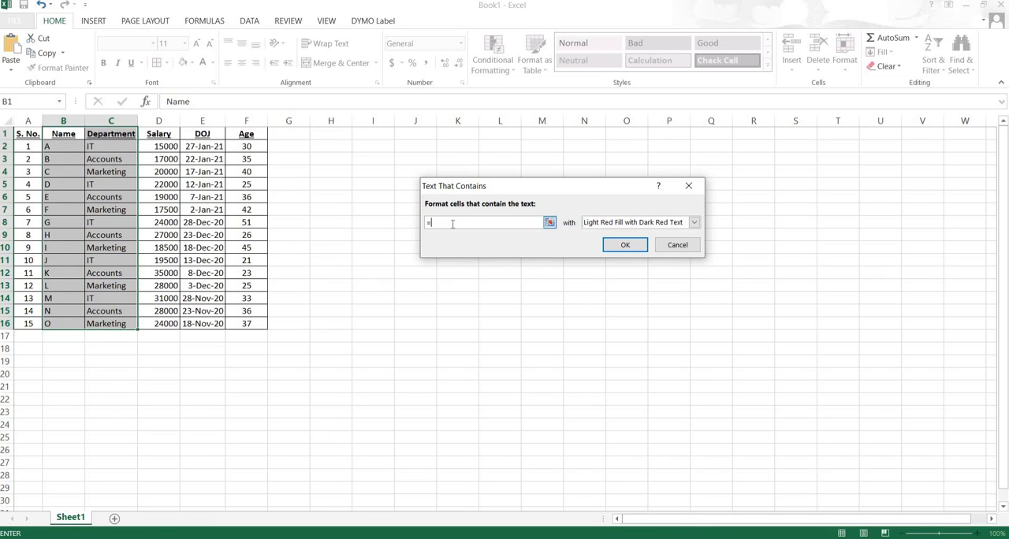
text(a)
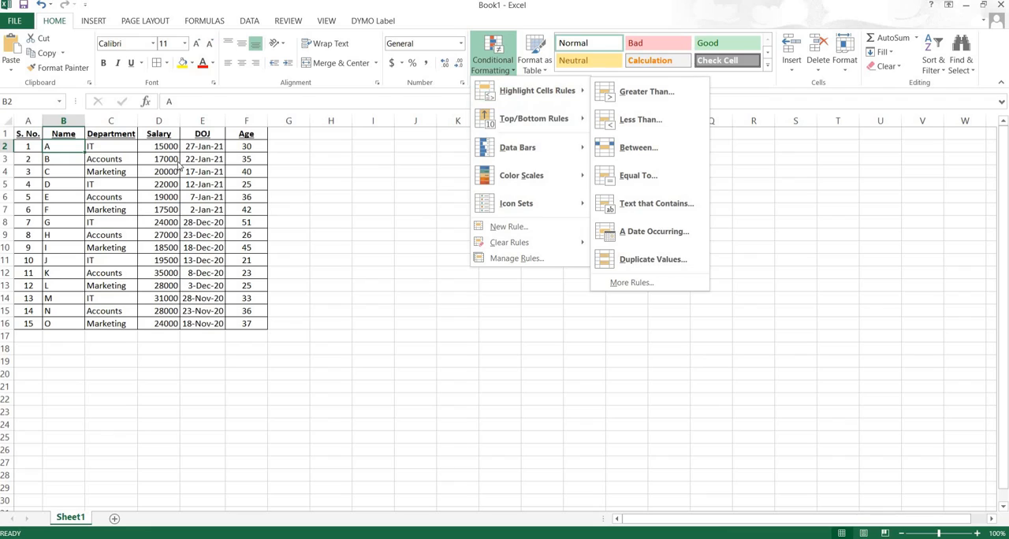
key(Escape)
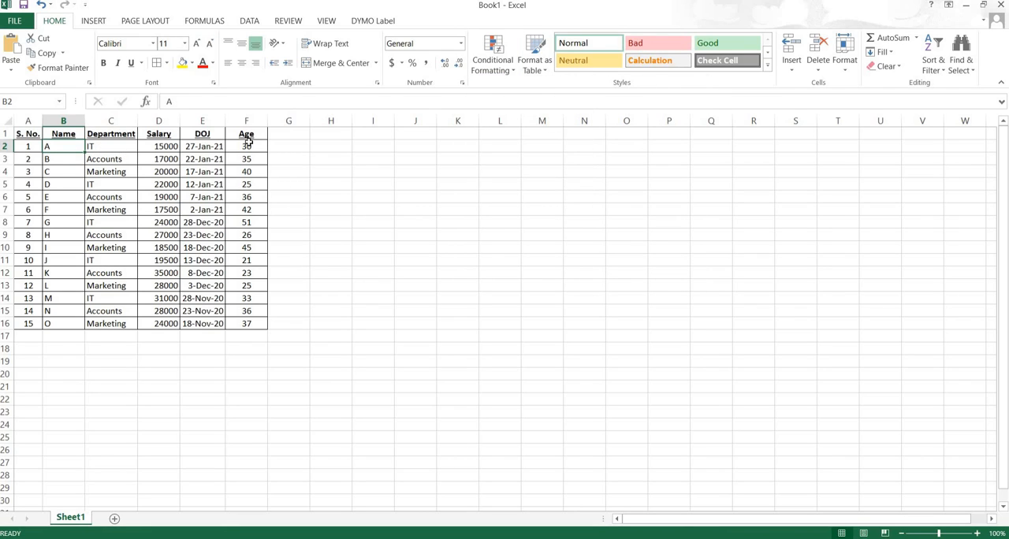
click(514, 73)
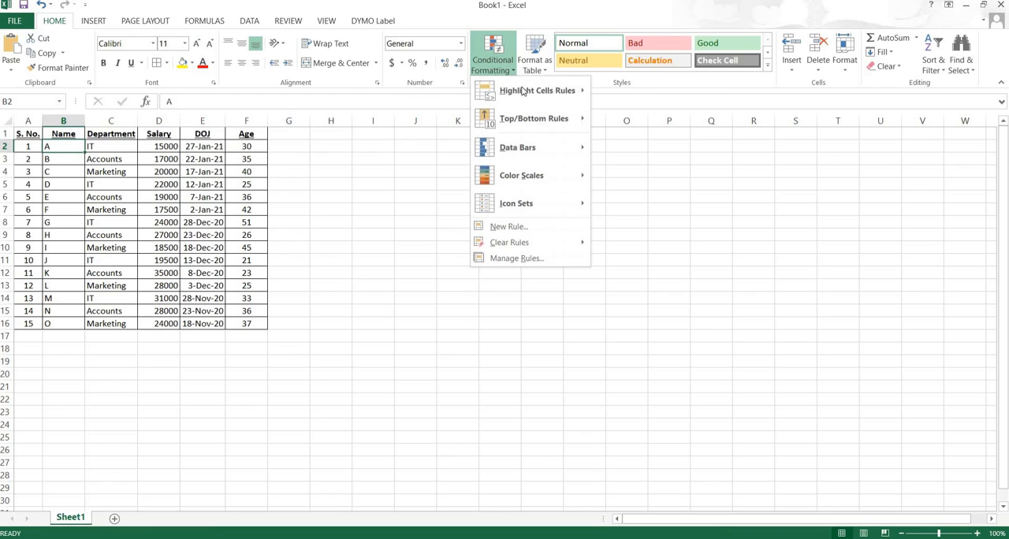
mouse_move(523, 93)
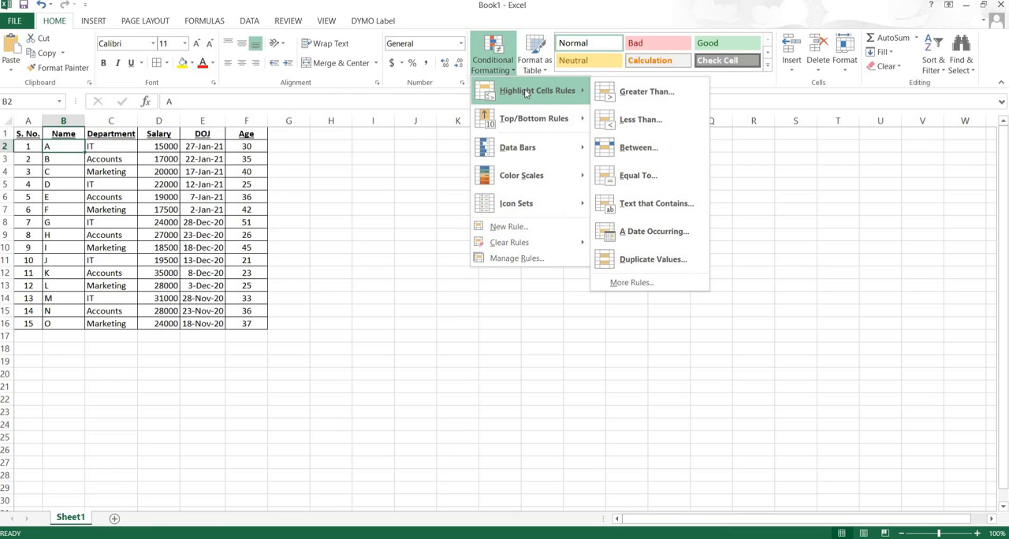
click(631, 231)
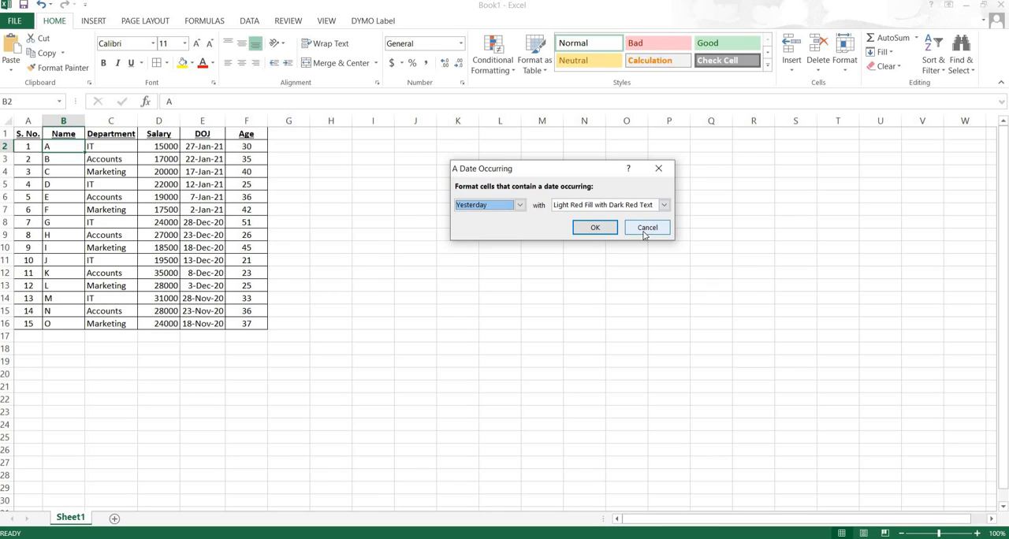
click(645, 229)
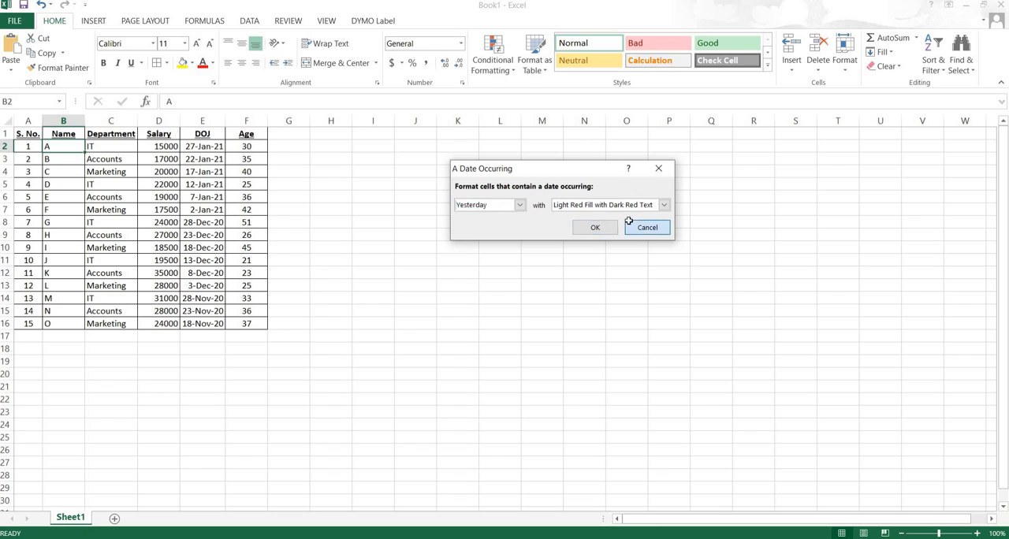
- Start an A Date Occurring highlight rule on the DOJ column, E1:E16, and try the periods Today and Tomorrow
click(203, 145)
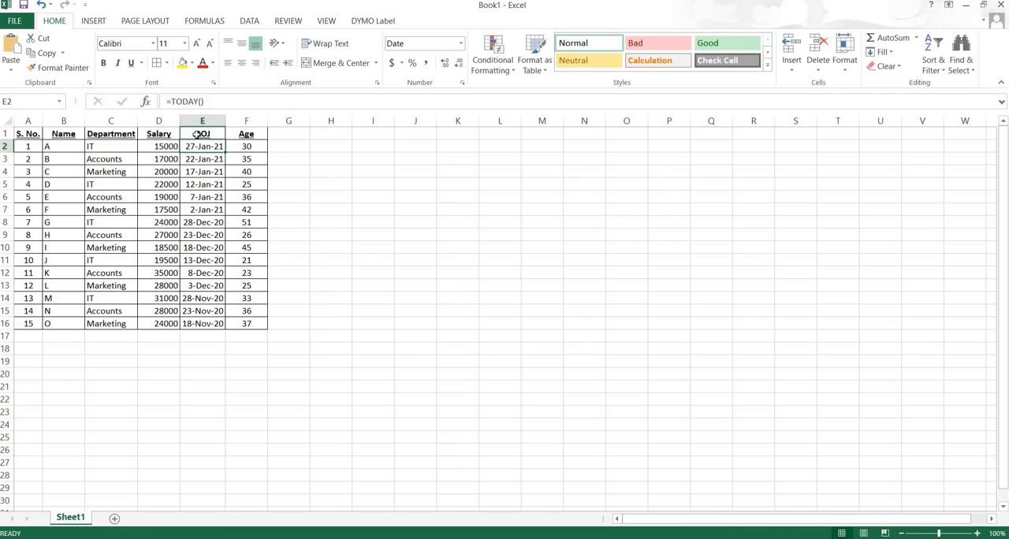
drag(197, 134, 210, 323)
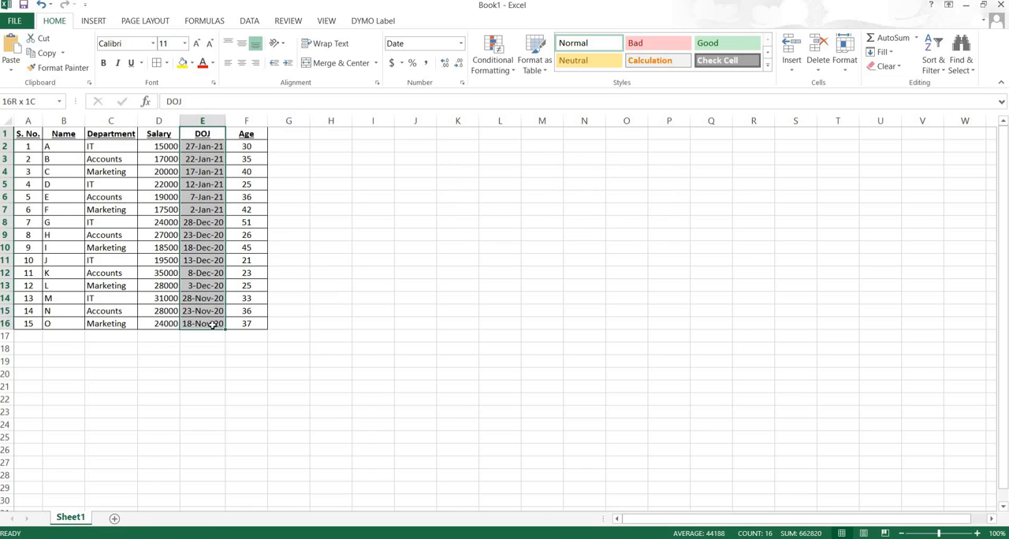
click(513, 72)
mouse_move(517, 96)
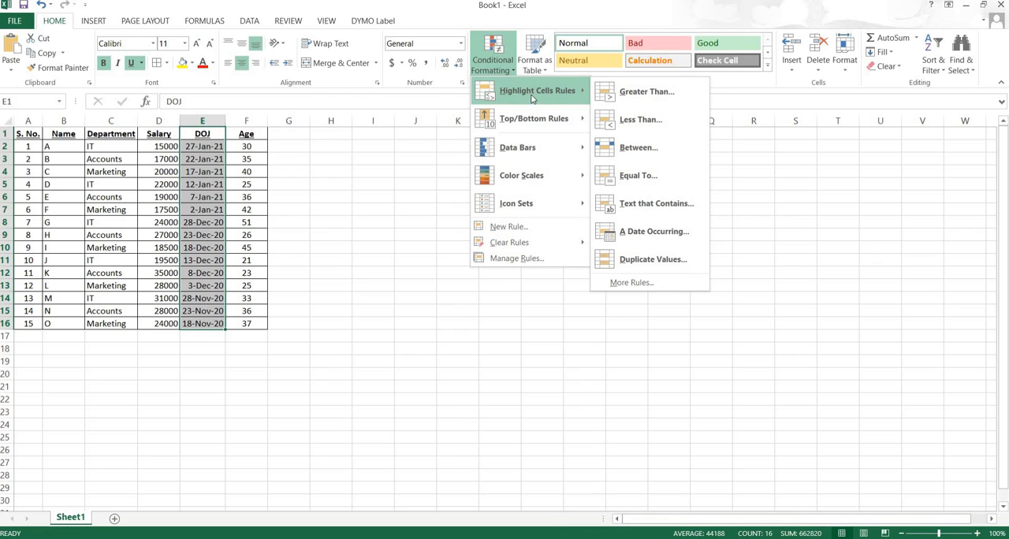
click(637, 233)
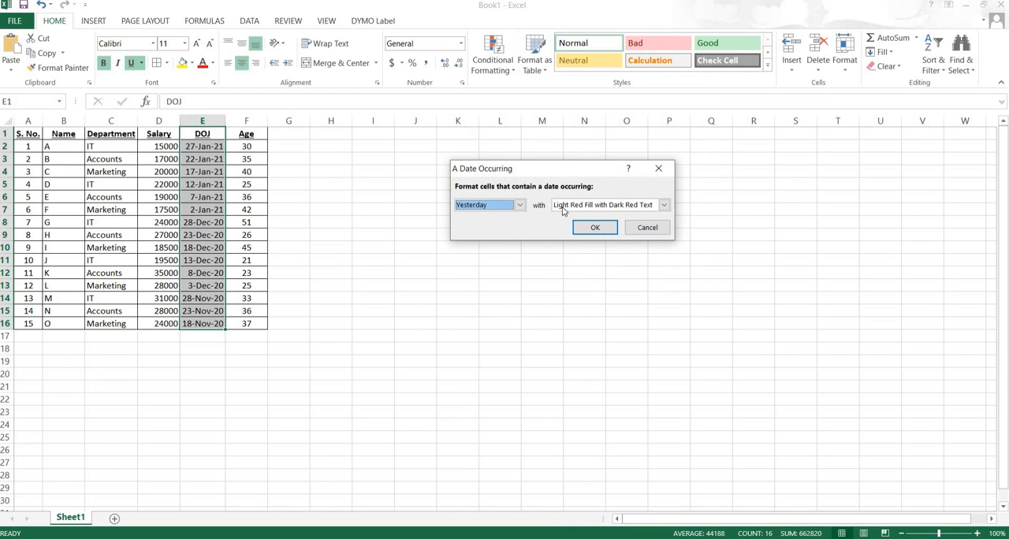
click(520, 205)
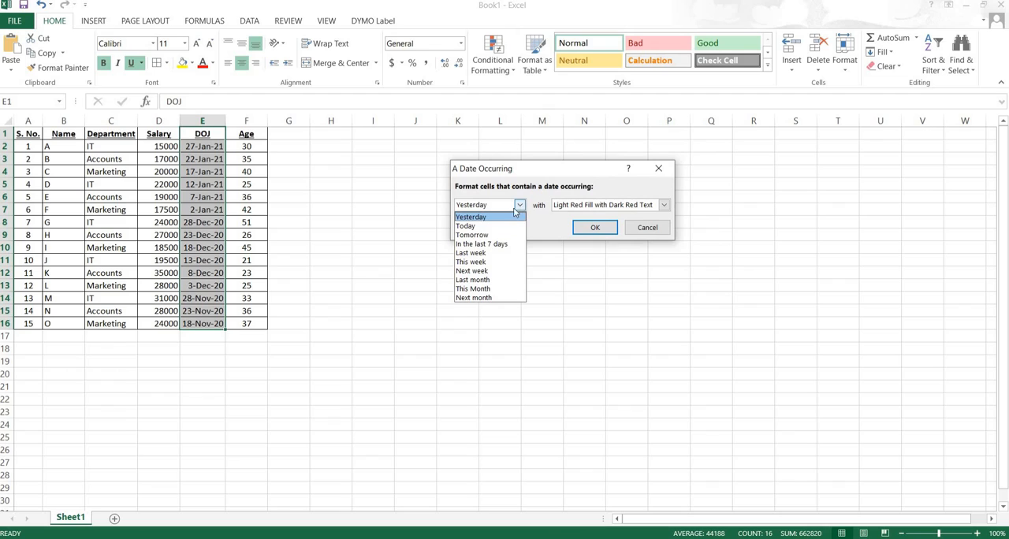
click(475, 227)
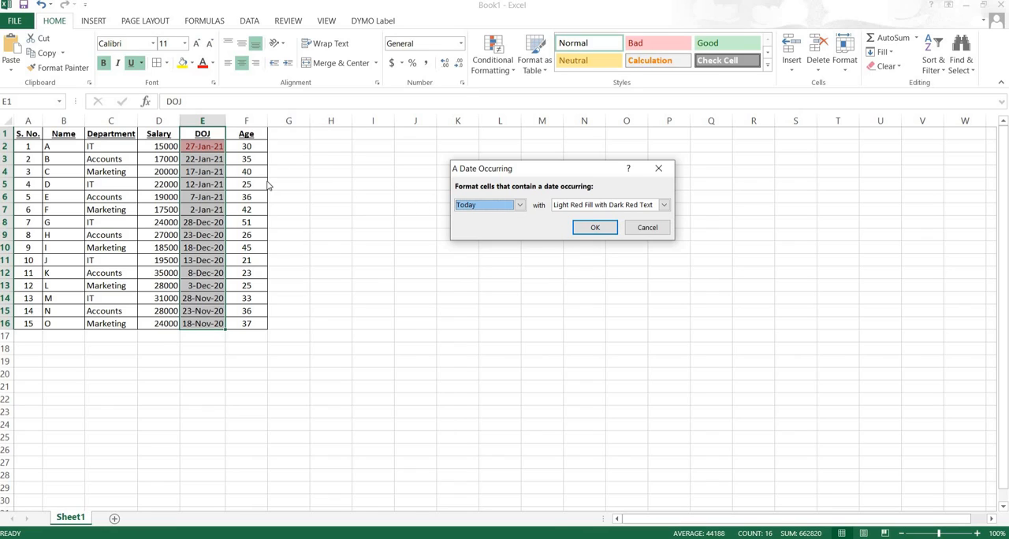
click(520, 206)
click(488, 238)
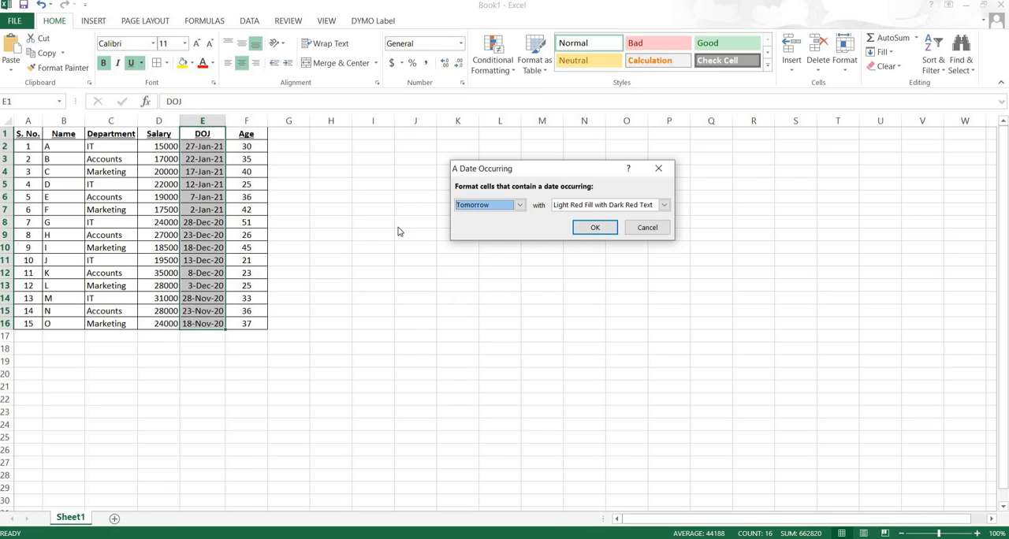
- Try the date rule with In the last 7 days and Yellow Fill with Dark Yellow Text
click(521, 206)
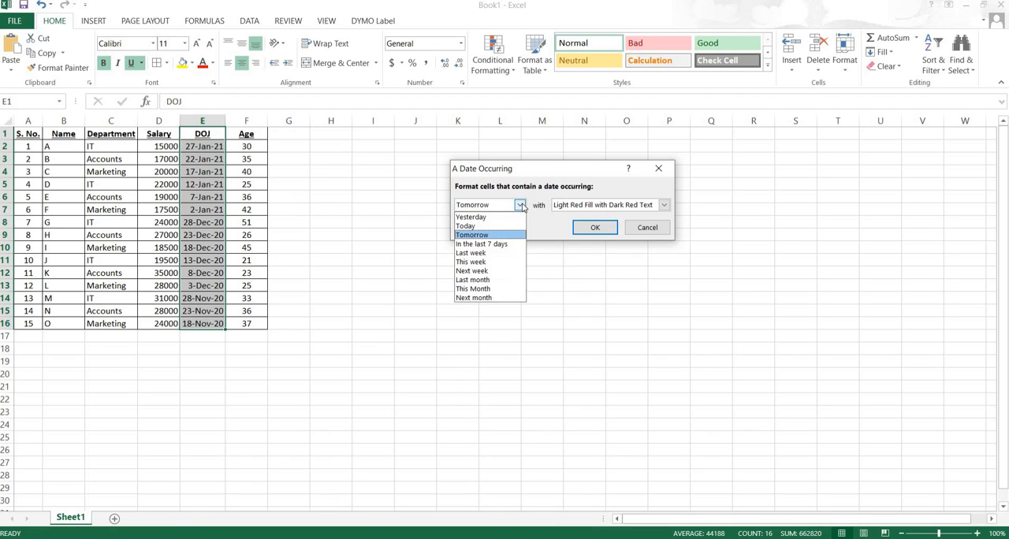
click(472, 246)
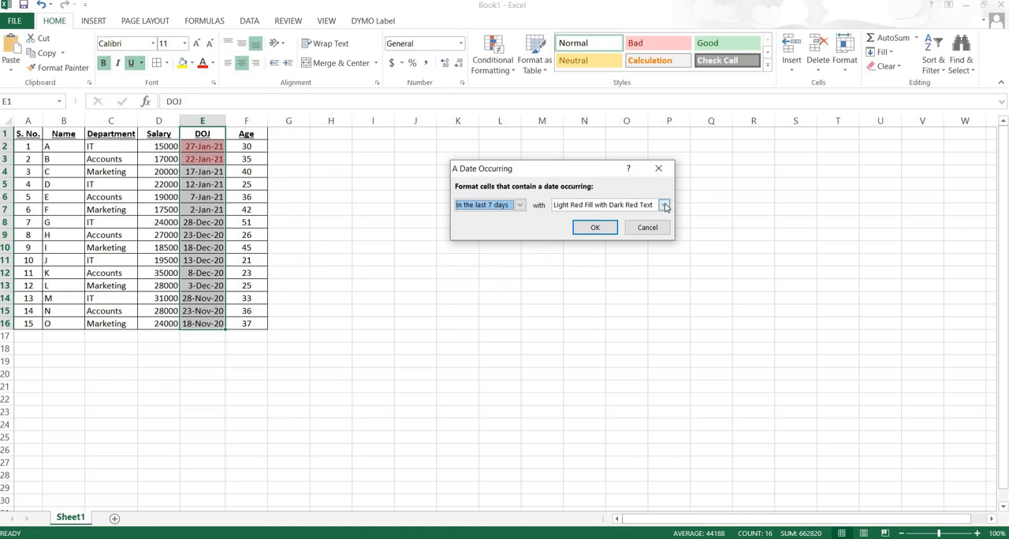
click(665, 205)
click(592, 224)
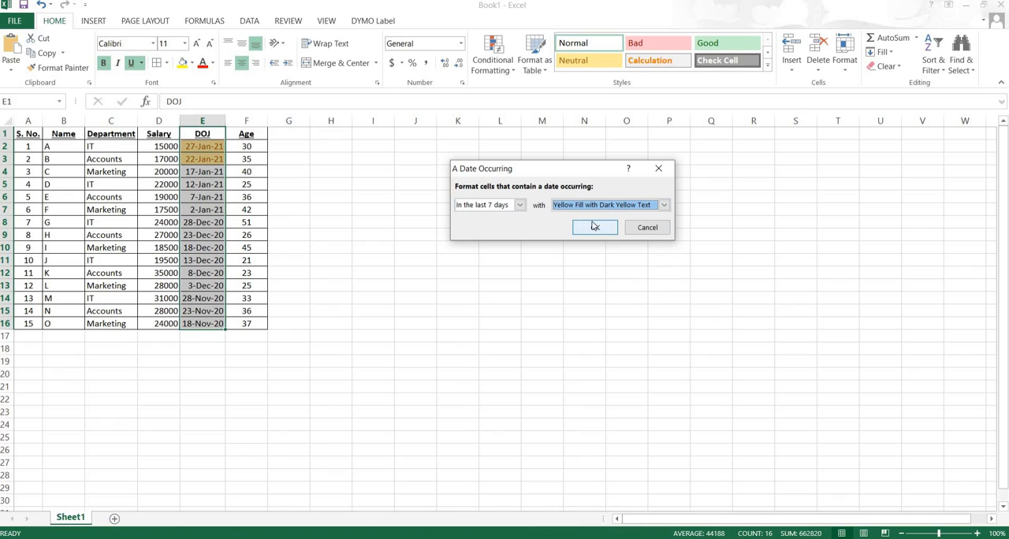
- Try the periods Last week, This week and Next week in the date rule
click(520, 206)
click(483, 254)
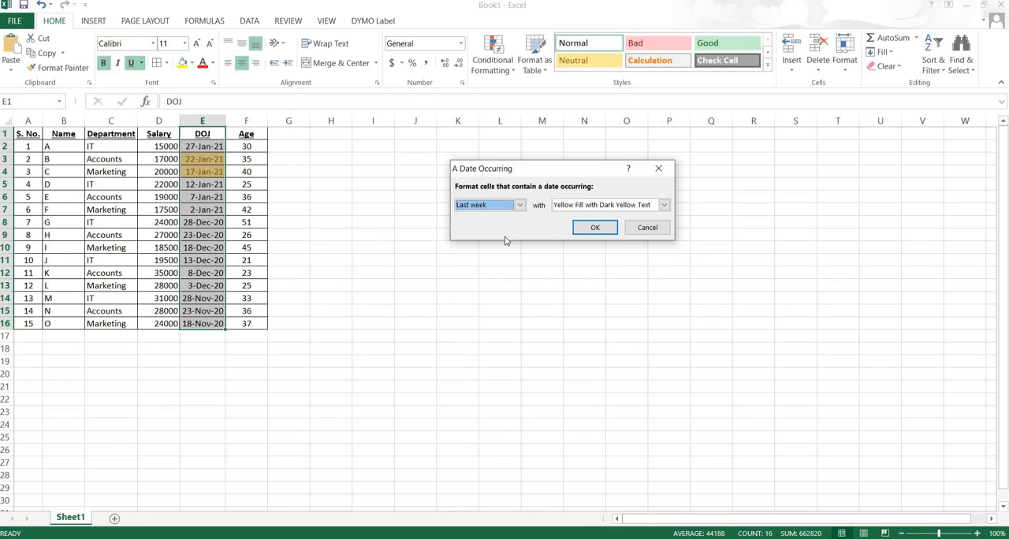
click(519, 205)
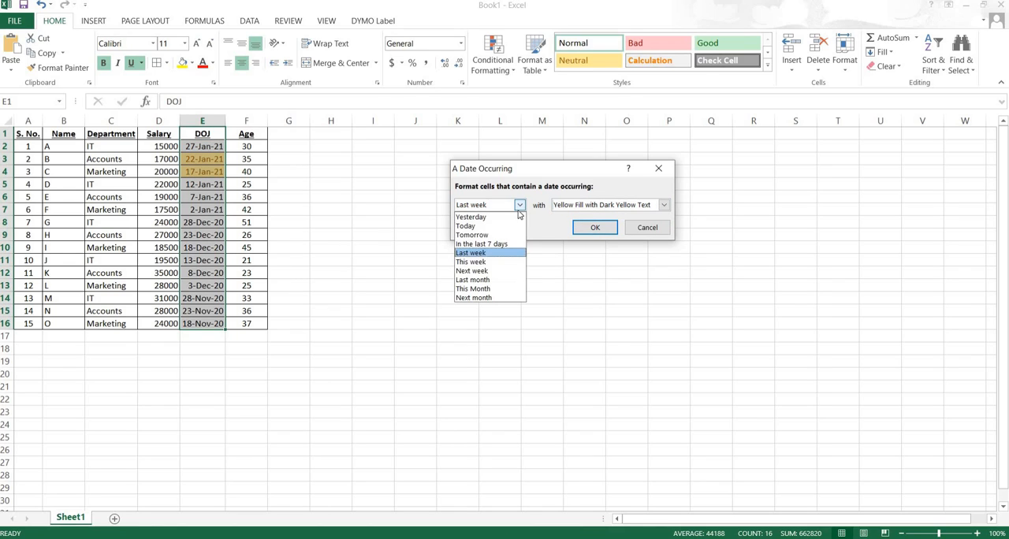
click(482, 263)
click(520, 205)
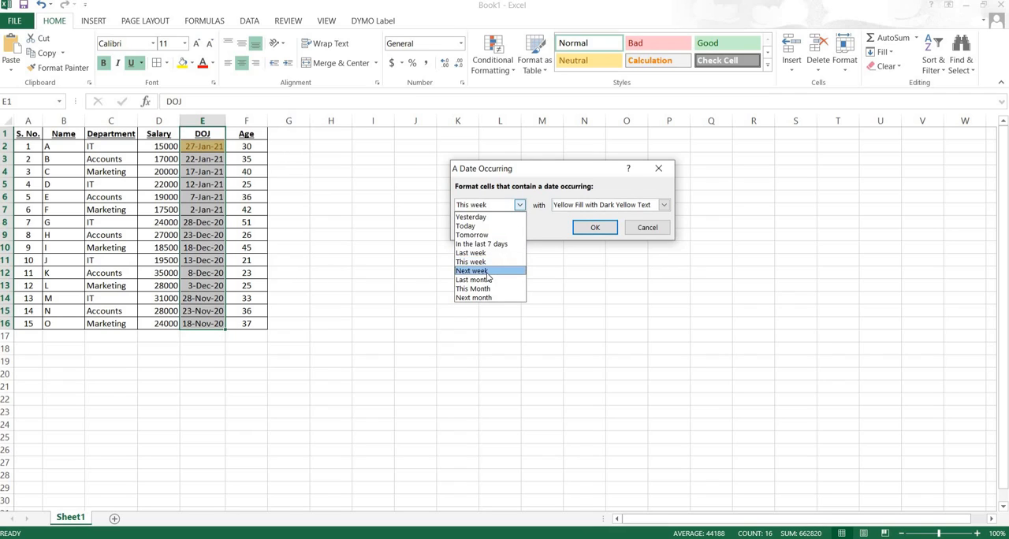
click(487, 272)
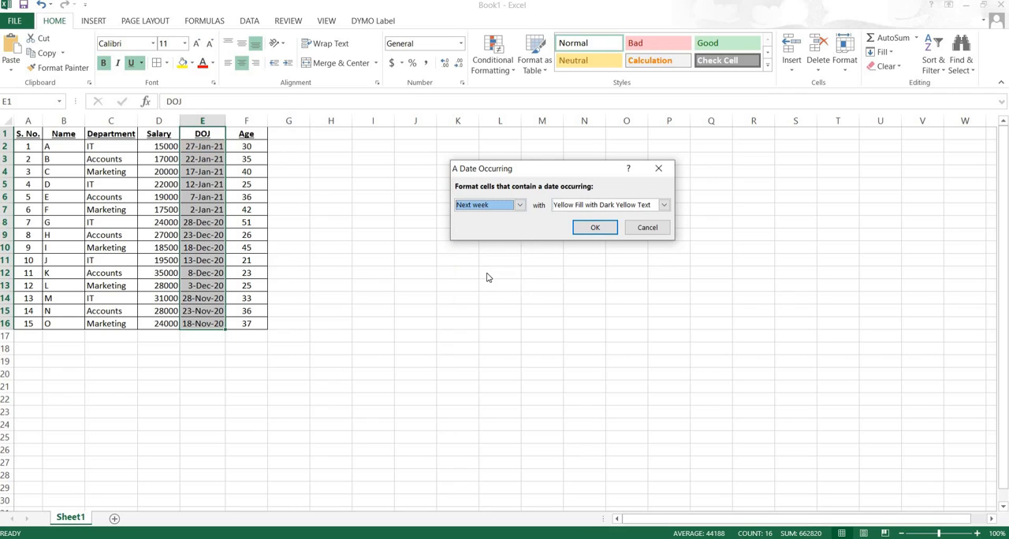
- Try the periods Last month, This Month and Next month in the date rule, and cancel the rule
click(519, 206)
click(473, 280)
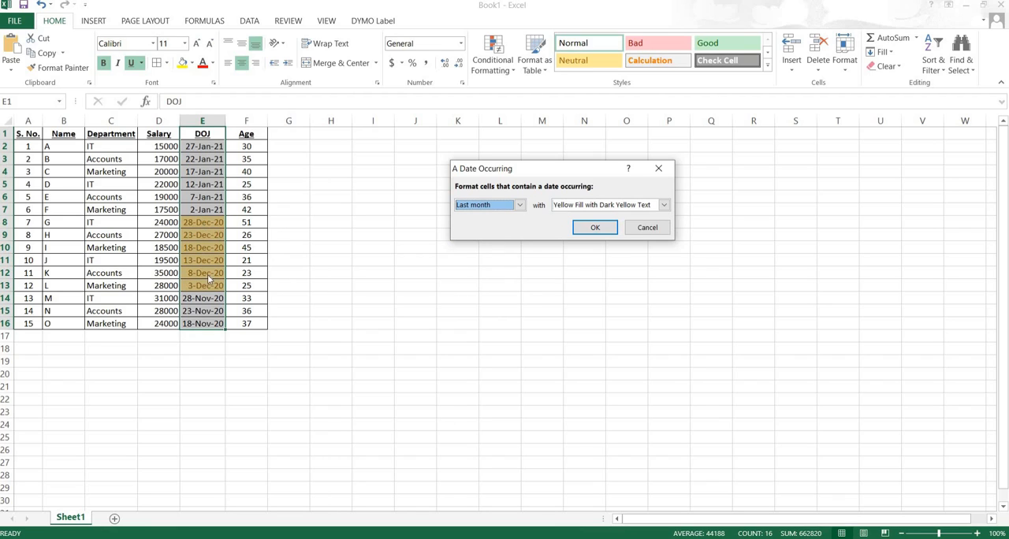
click(520, 205)
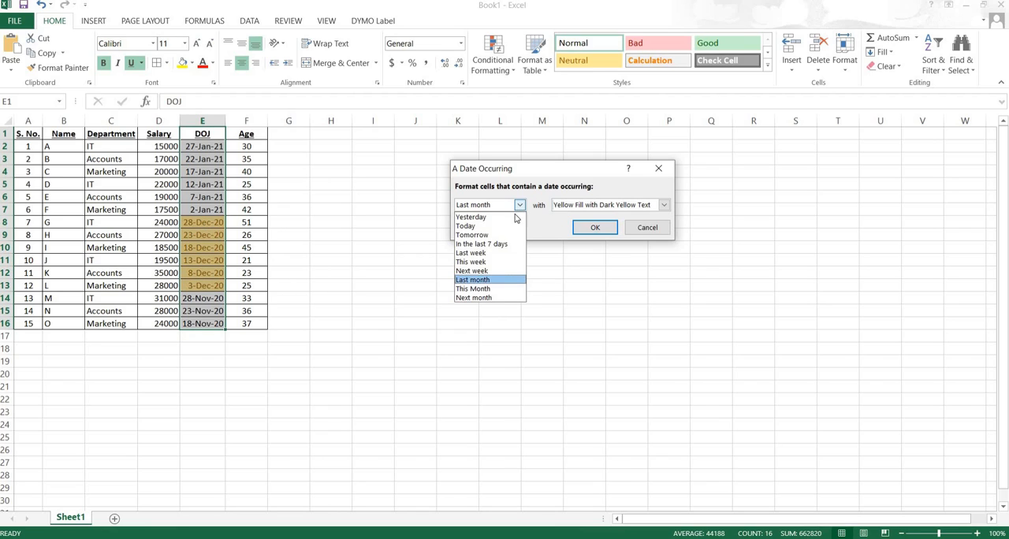
click(488, 290)
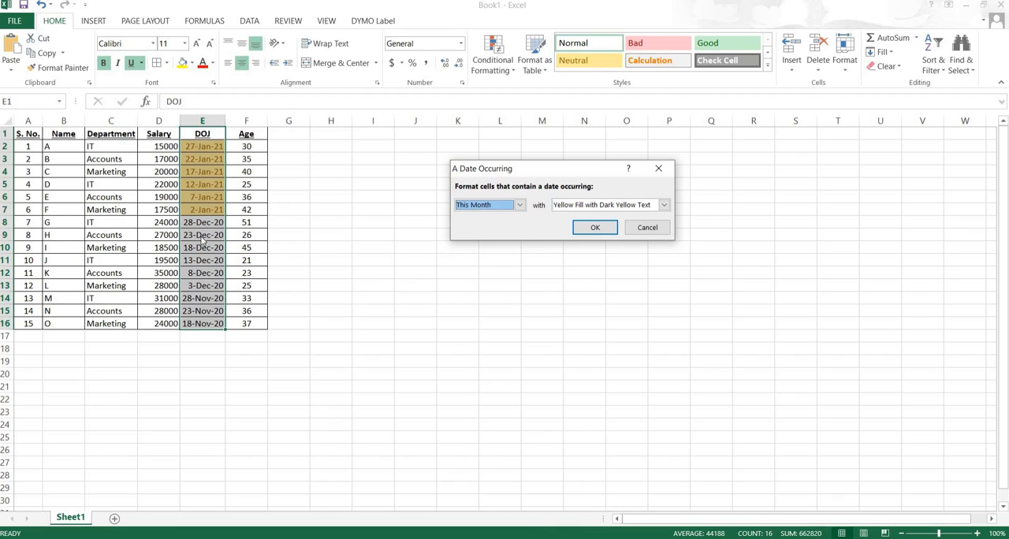
click(520, 205)
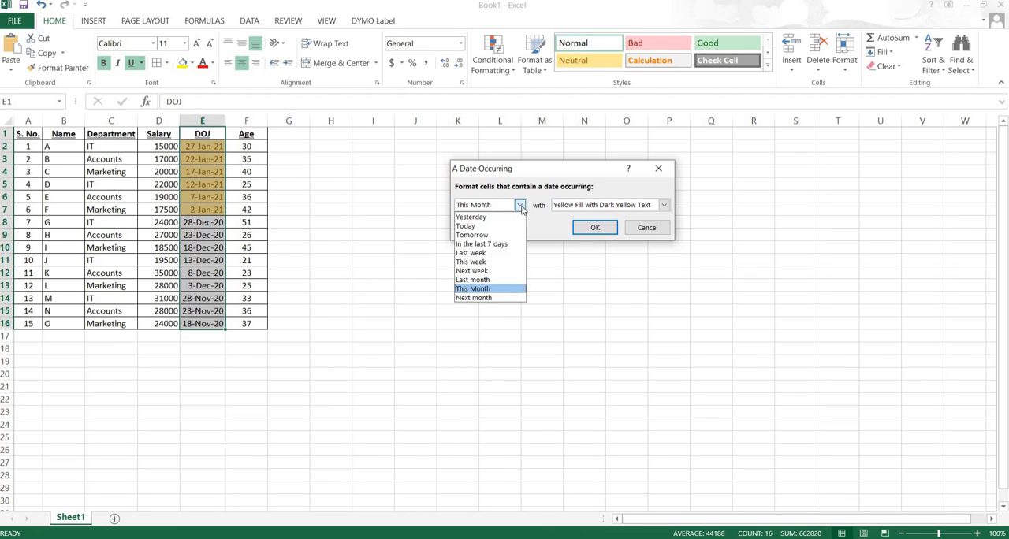
click(488, 299)
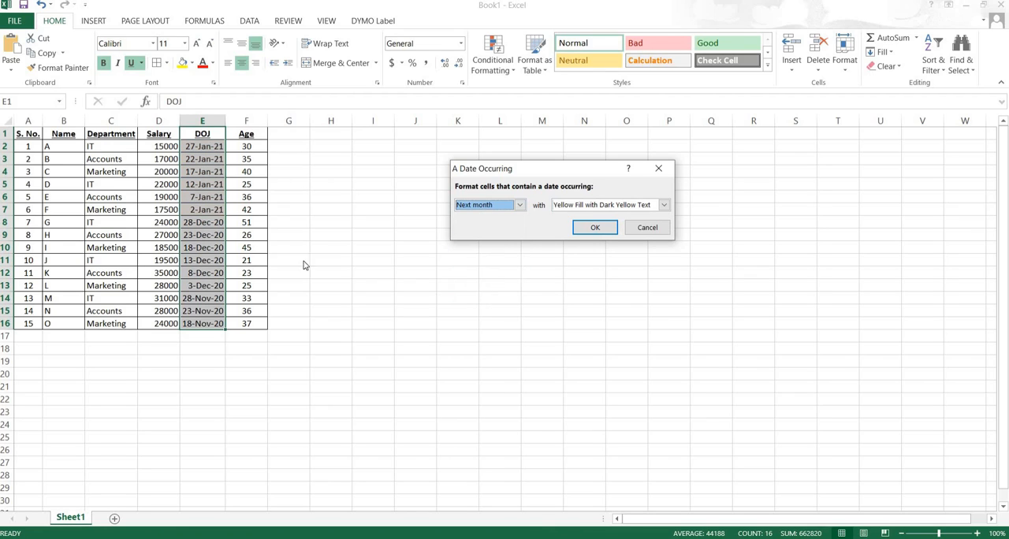
click(647, 228)
- Replace the DOJ date in cell E9 with 02-02-21
click(202, 235)
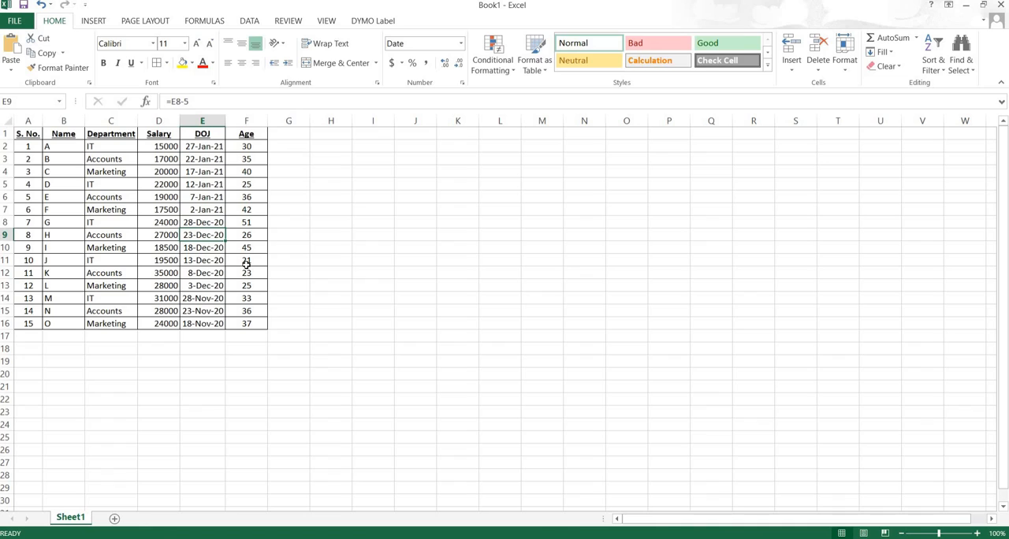
text(02-02)
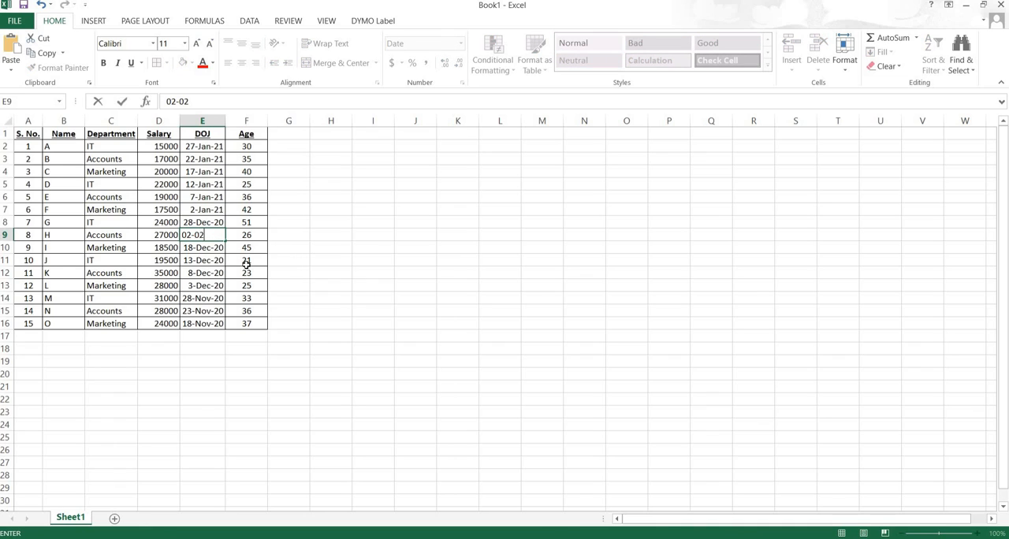
text(-21)
key(Return)
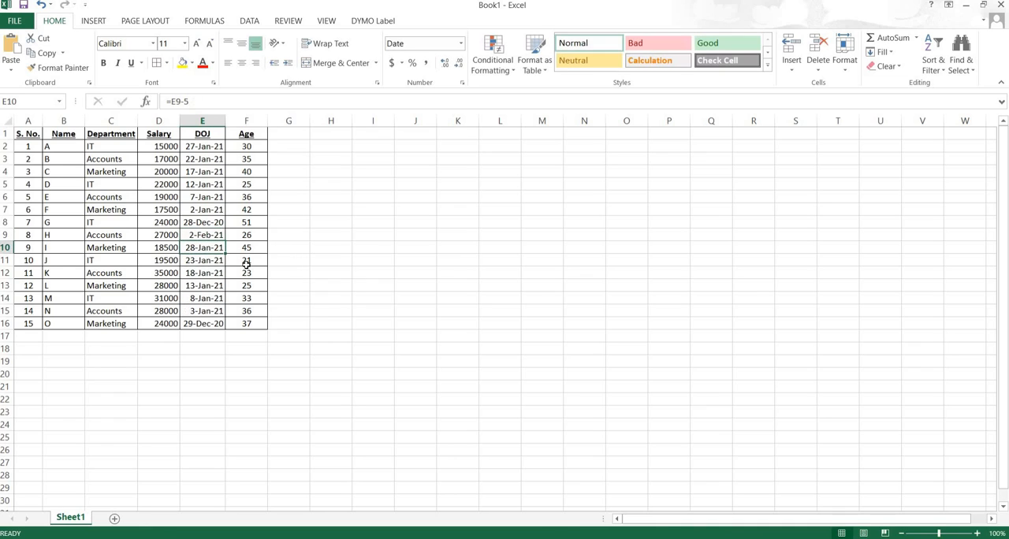
- Highlight dates occurring Next month in E2:E16 with Light Red Fill with Dark Red Text
drag(198, 141, 203, 323)
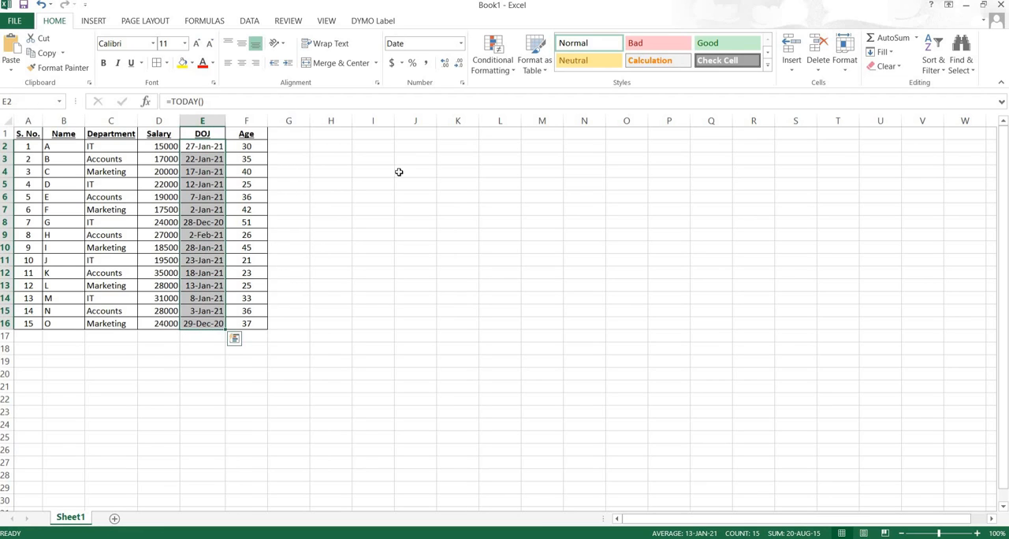
click(514, 70)
mouse_move(516, 91)
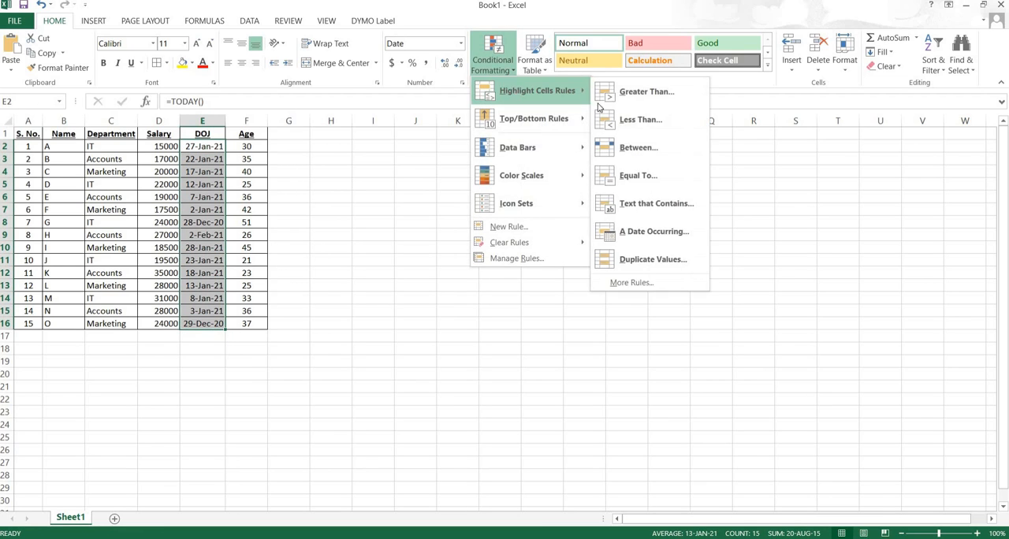
click(640, 232)
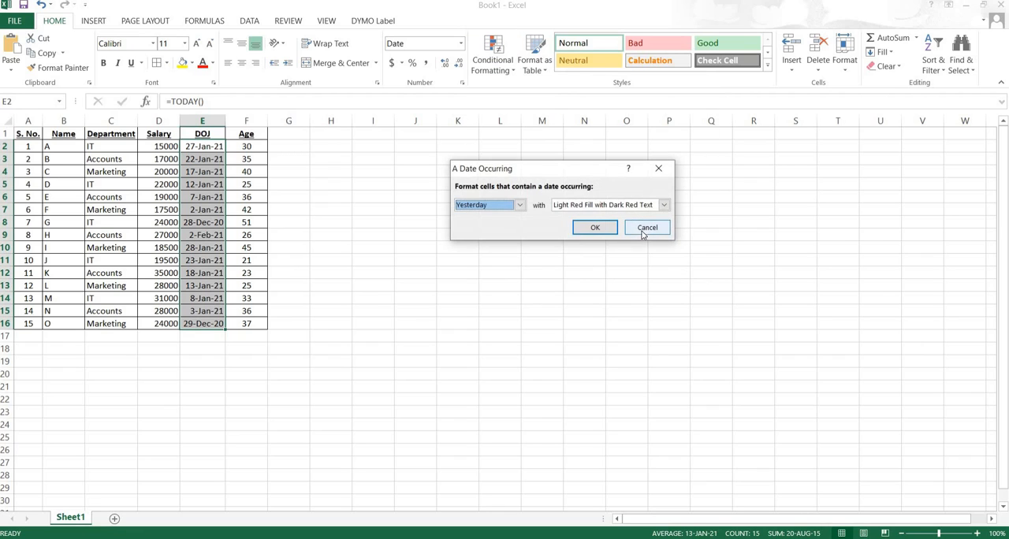
click(519, 205)
click(487, 297)
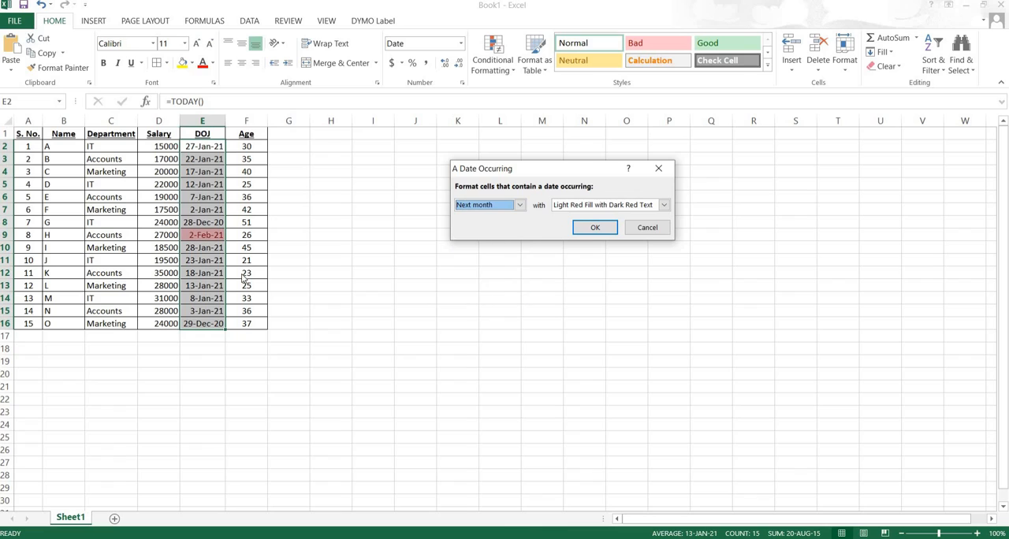
click(595, 229)
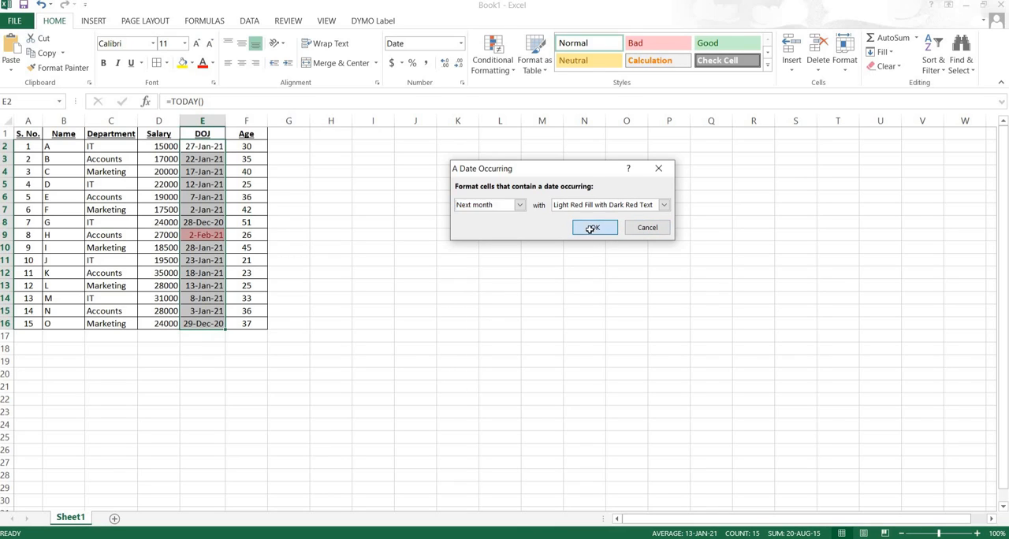
- Check the conditional formatting rules of the DOJ header cell E1 in the Rules Manager and close it
click(205, 135)
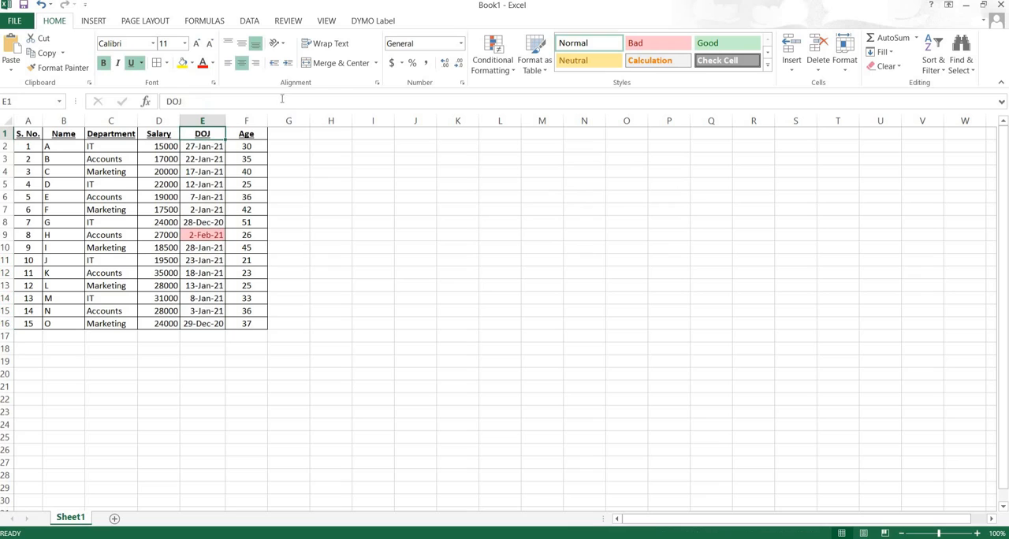
click(515, 72)
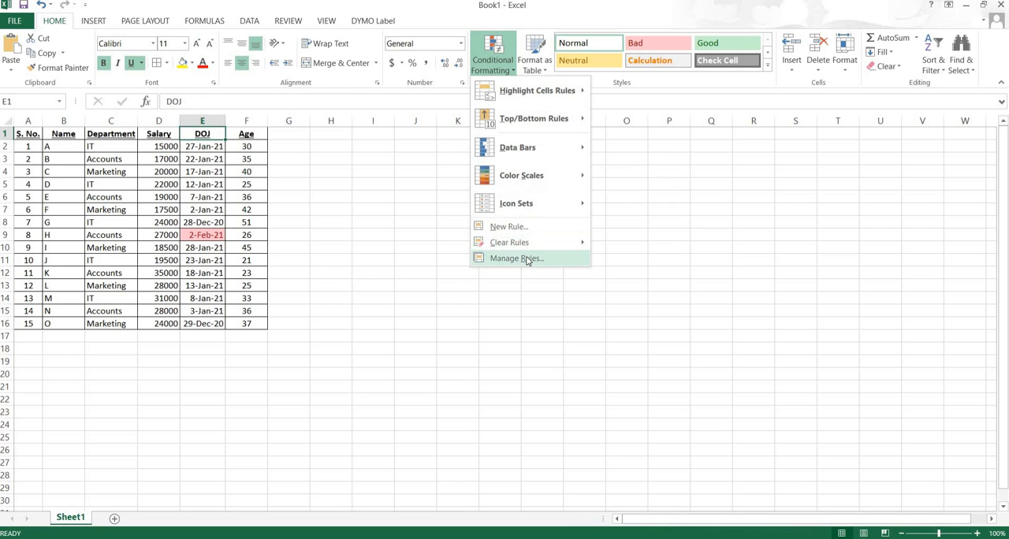
click(524, 260)
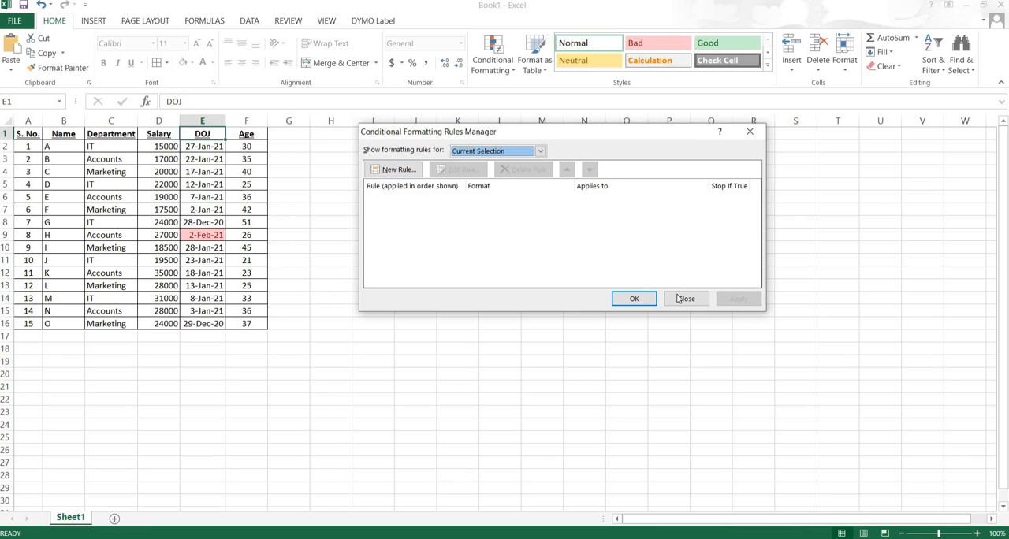
click(680, 298)
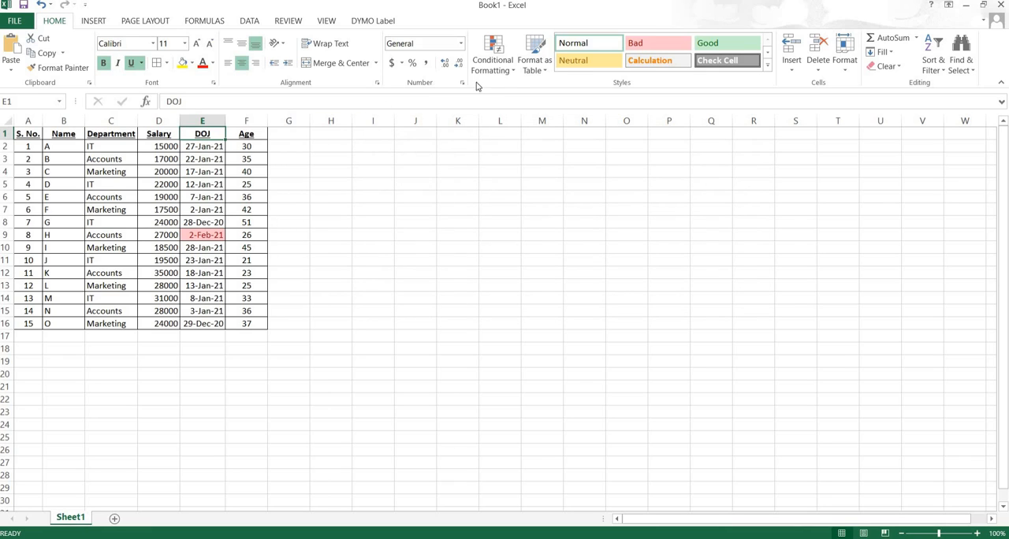
click(513, 71)
mouse_move(517, 98)
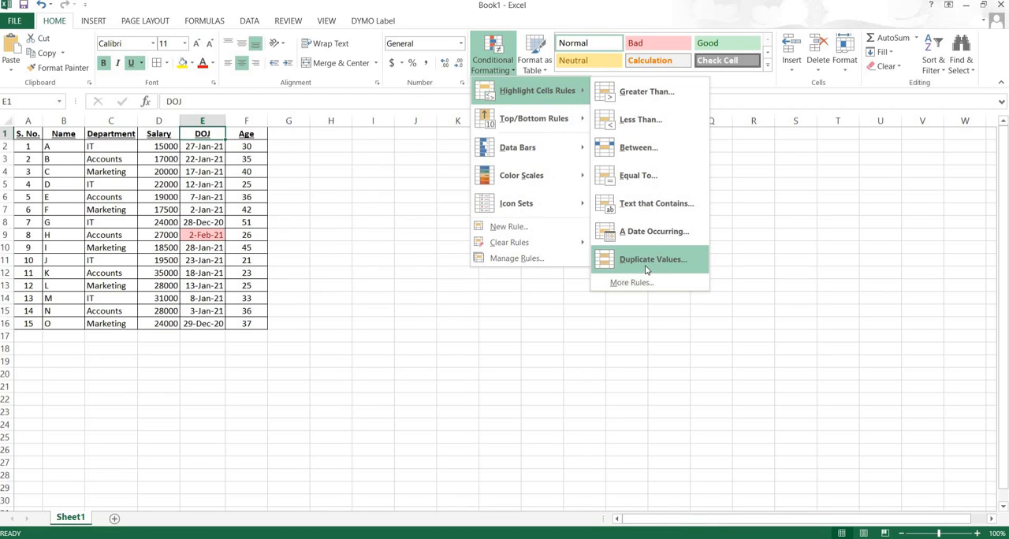
click(200, 157)
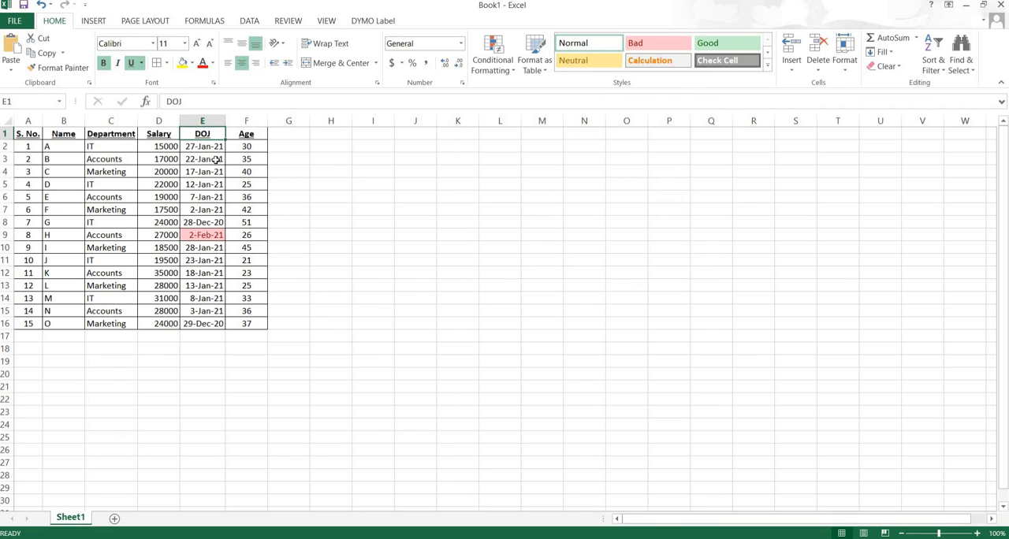
click(161, 148)
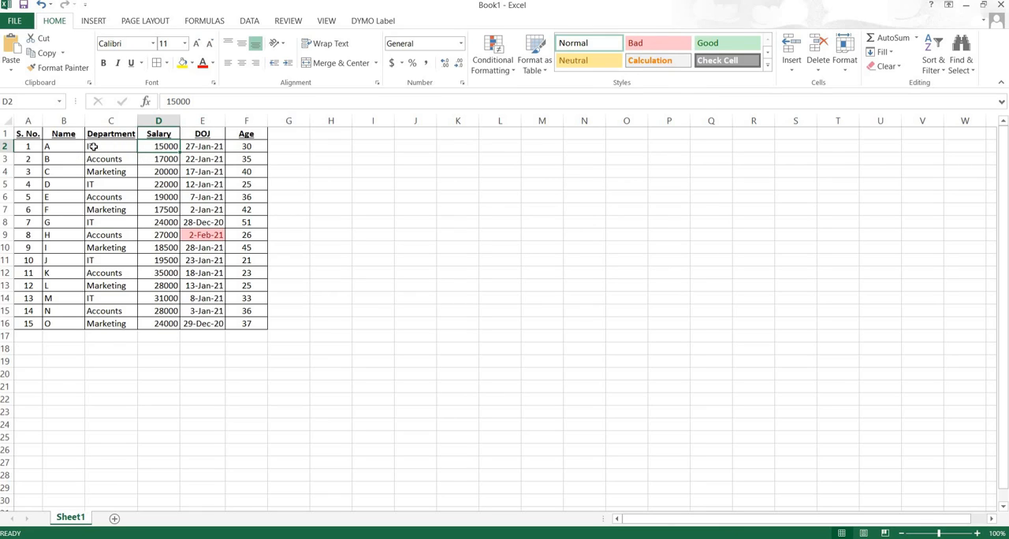
- Highlight duplicate values in the whole table A1:F16 with Green Fill with Dark Green Text
drag(39, 136, 254, 323)
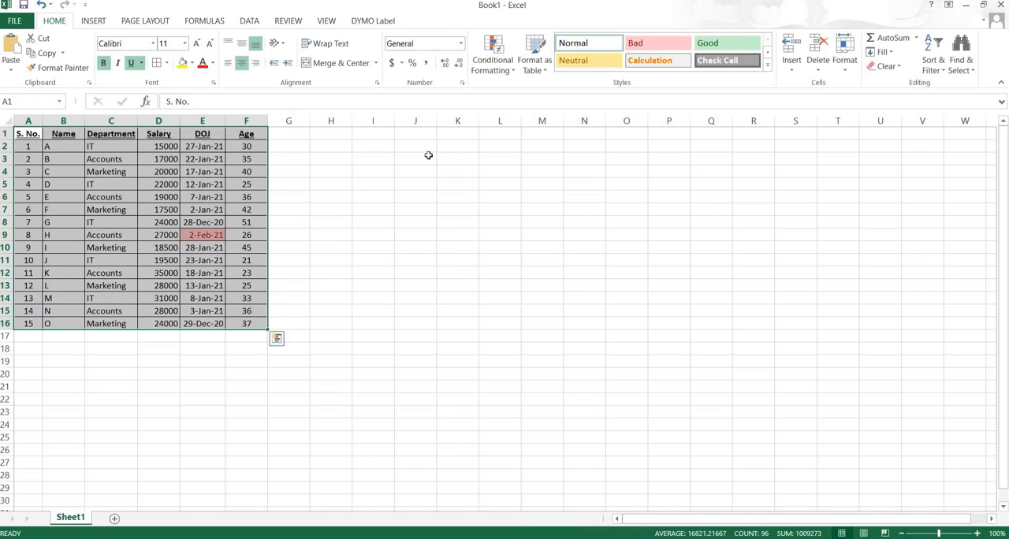
click(512, 71)
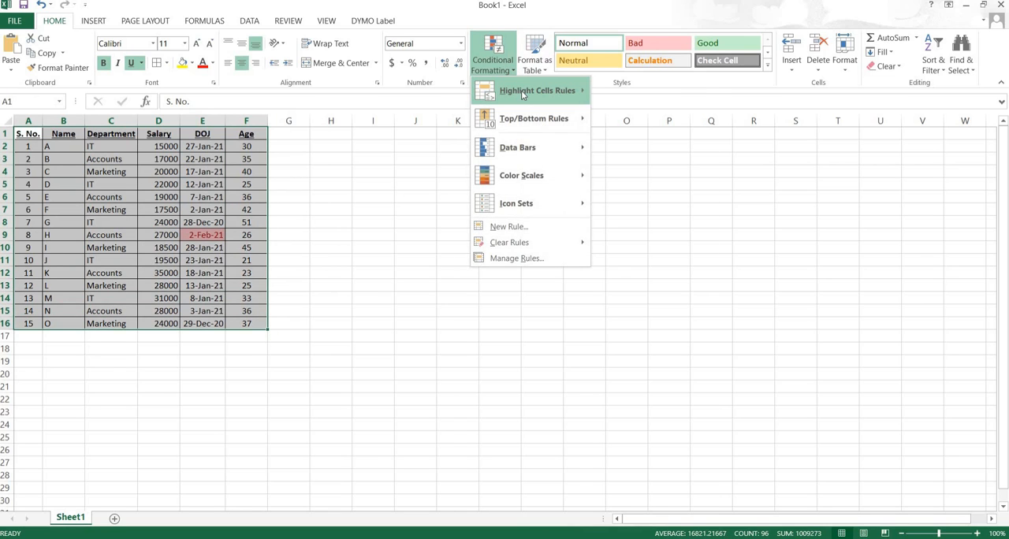
mouse_move(526, 92)
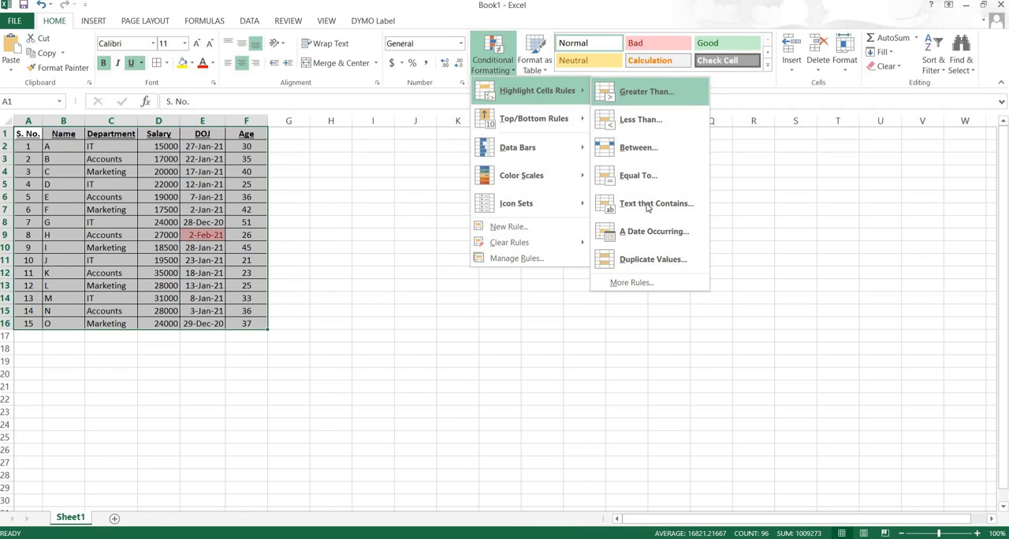
click(634, 263)
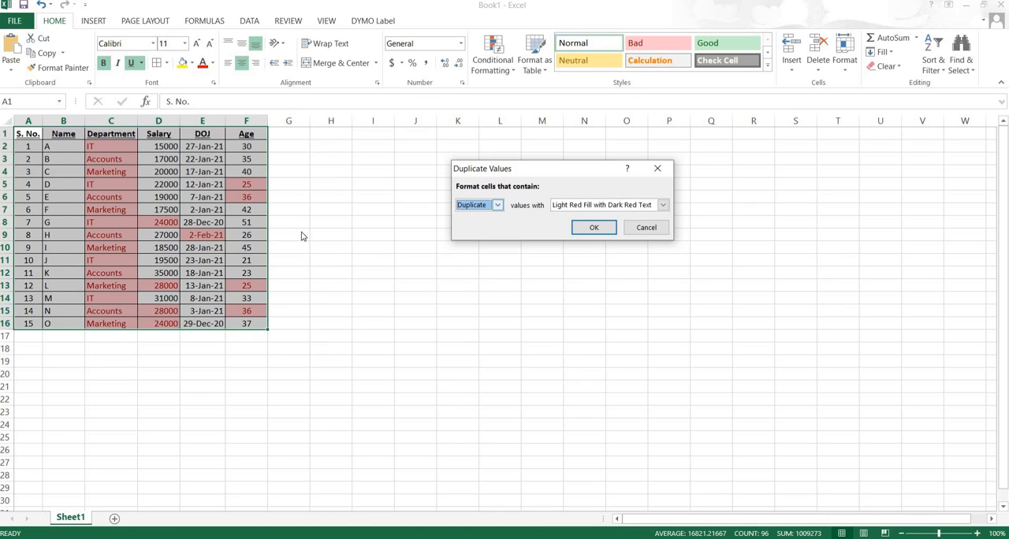
click(662, 205)
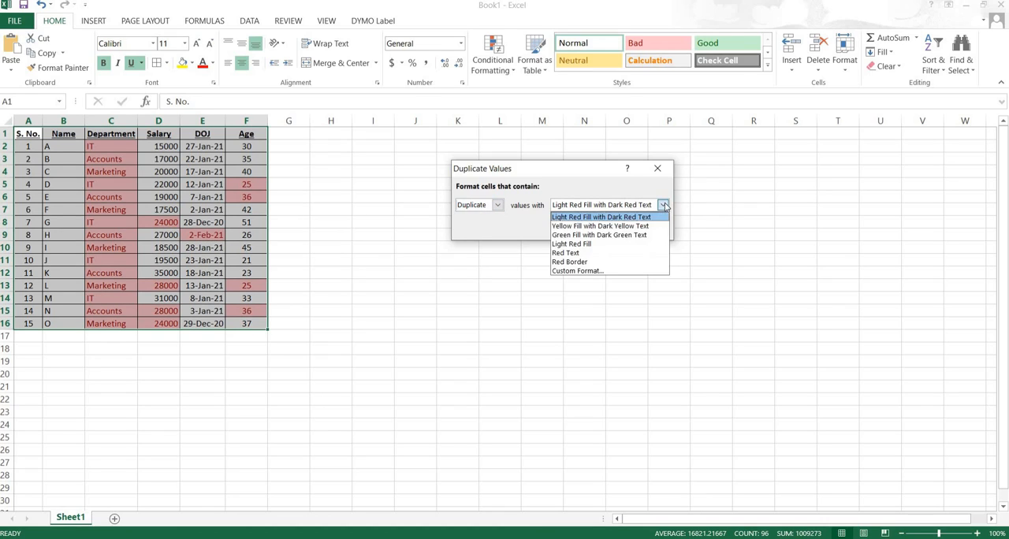
click(586, 236)
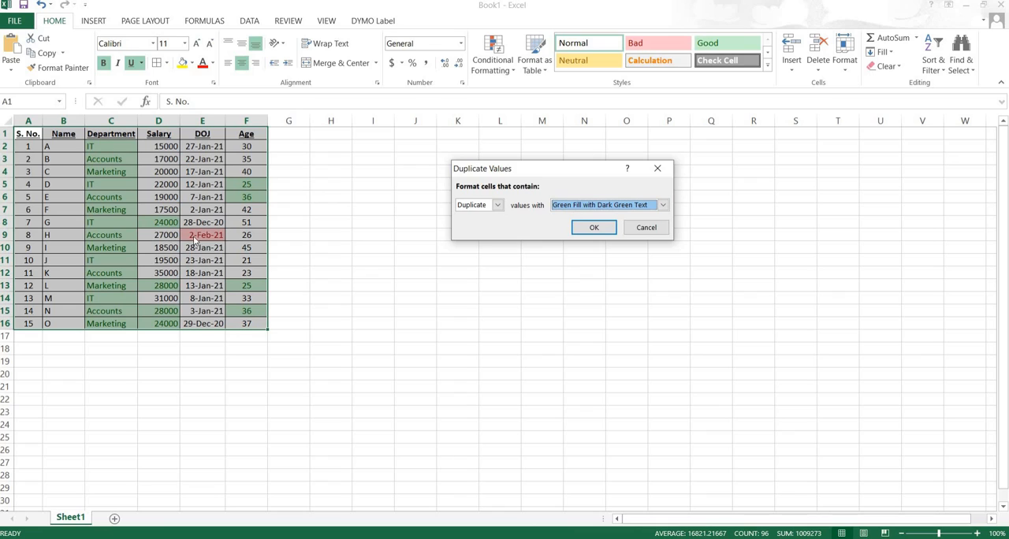
click(594, 228)
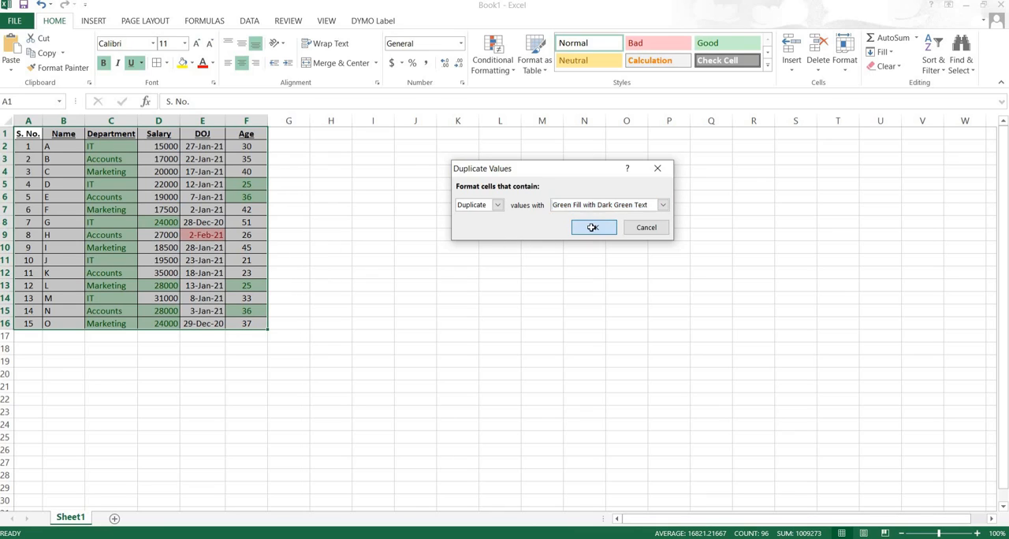
- Set up a new 2-Color Scale rule for A1:F16 based on cell values, with Number minimum 1 and Number maximum 10
click(511, 72)
mouse_move(523, 93)
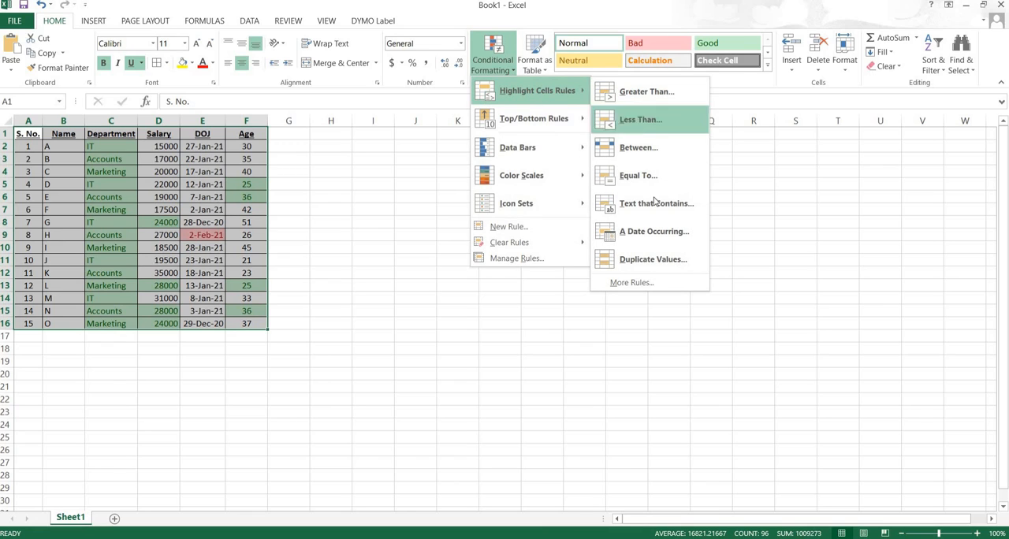
click(630, 283)
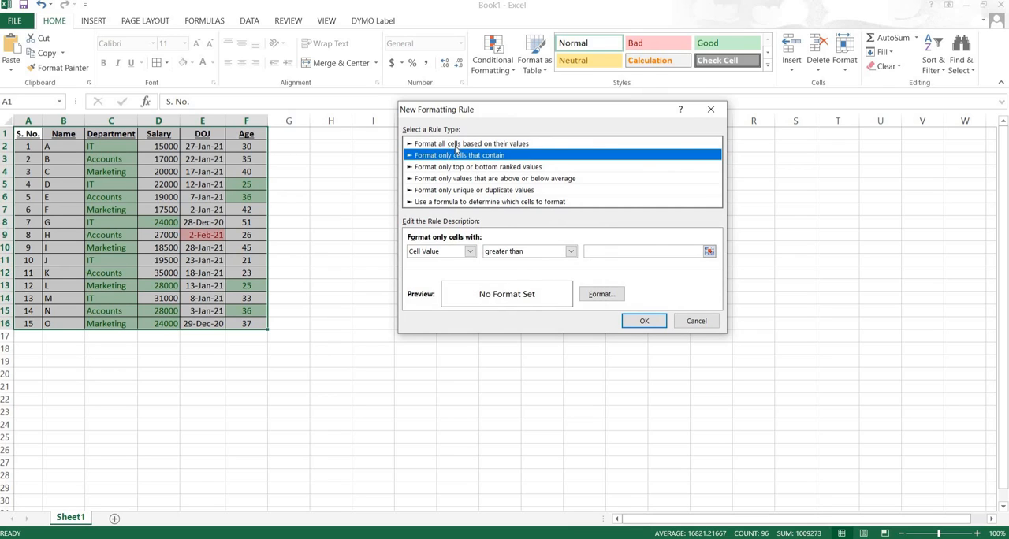
click(479, 145)
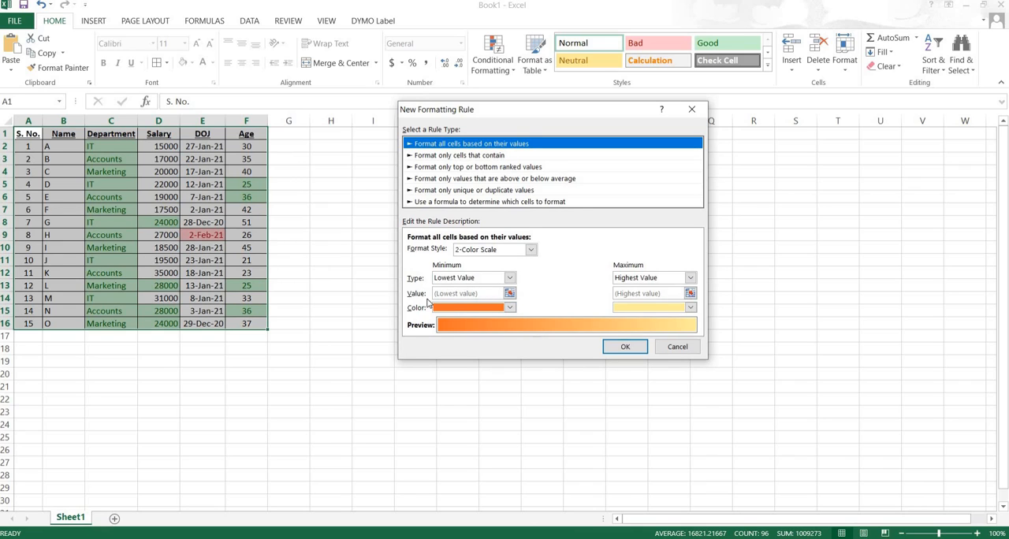
click(510, 279)
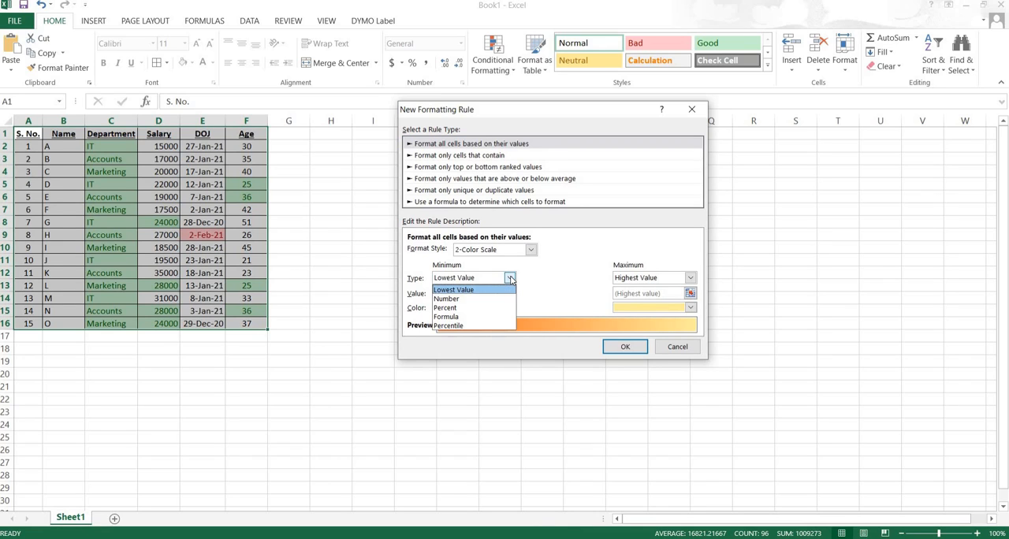
click(476, 298)
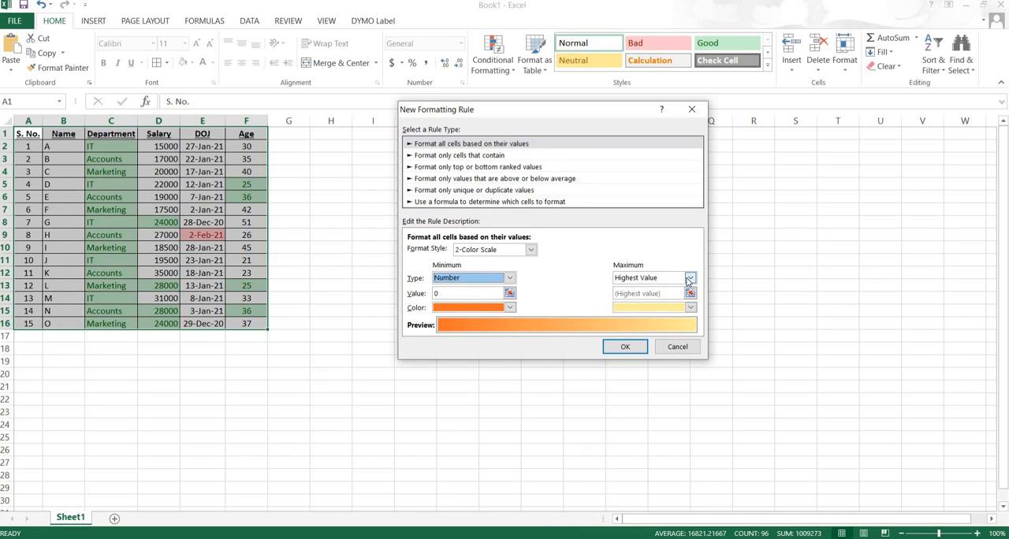
click(691, 279)
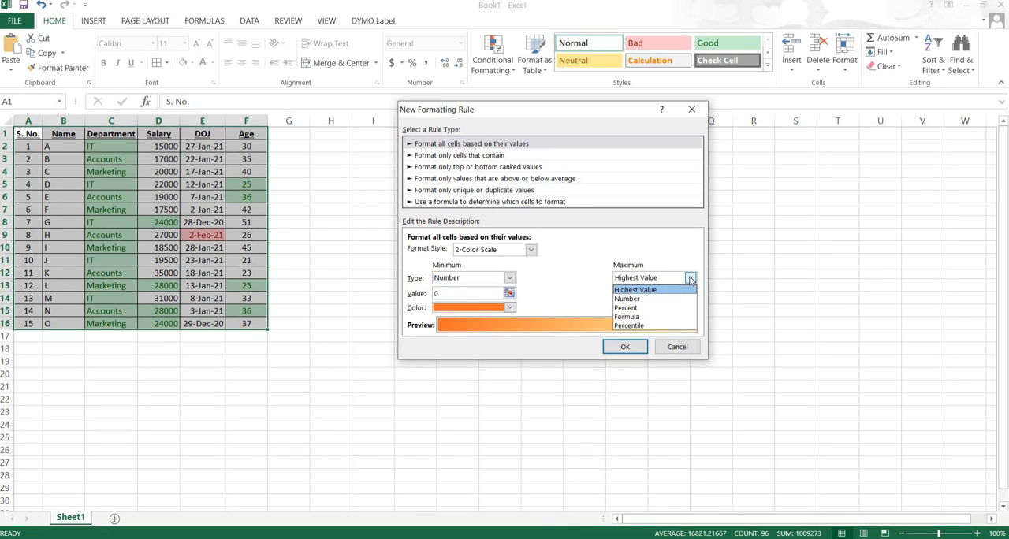
click(645, 296)
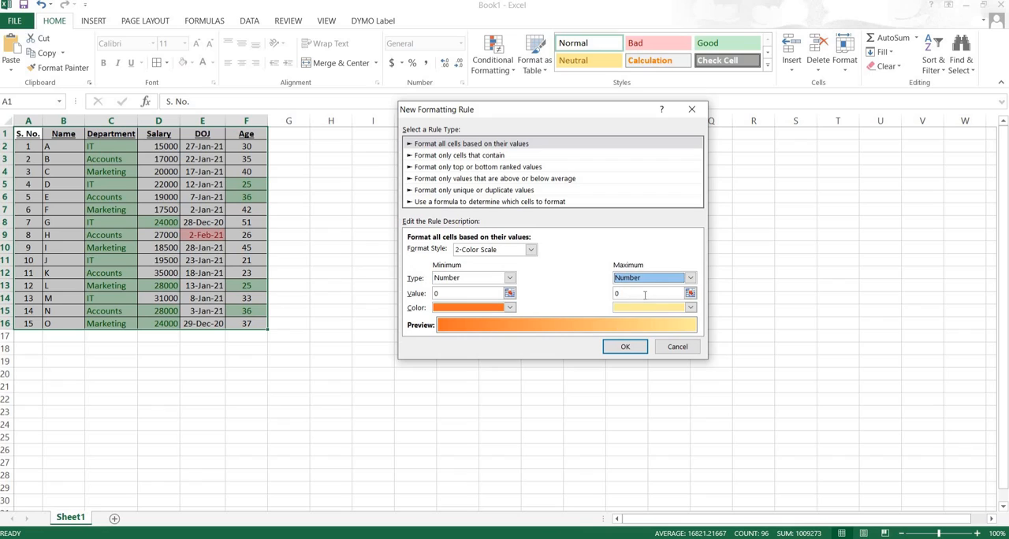
click(440, 294)
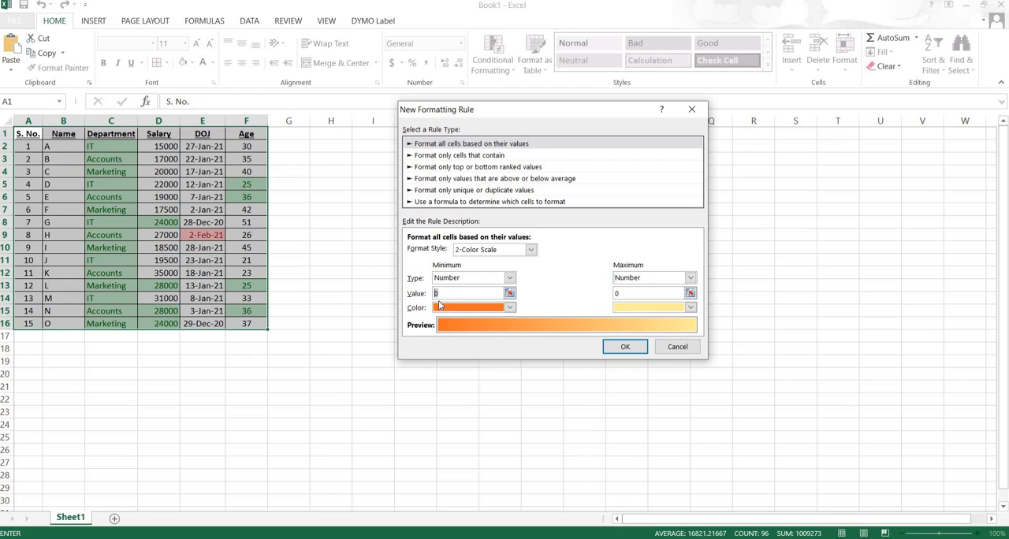
text(1)
click(620, 294)
text(1)
- Set the scale's minimum color to dark green and maximum color to black, and apply the rule
click(511, 309)
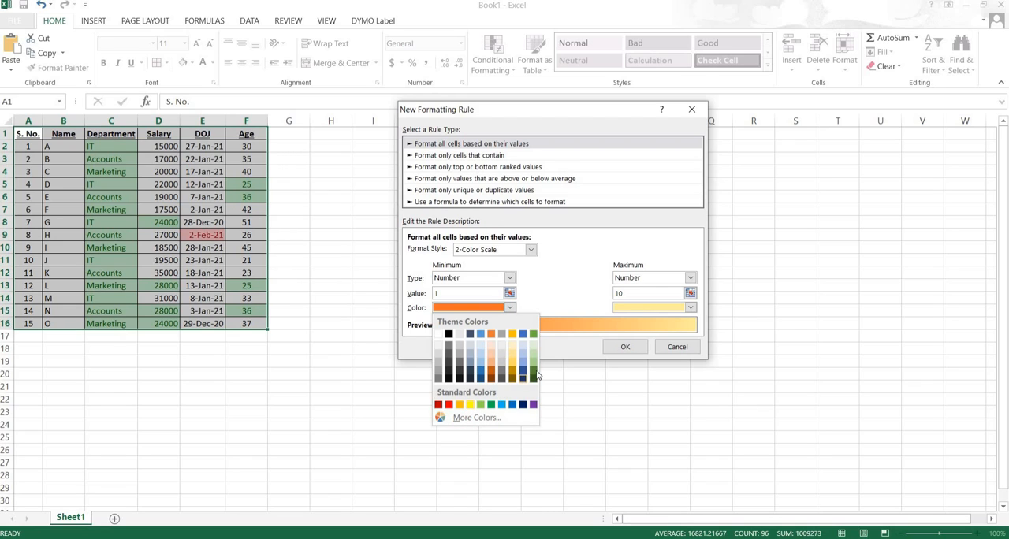
click(534, 375)
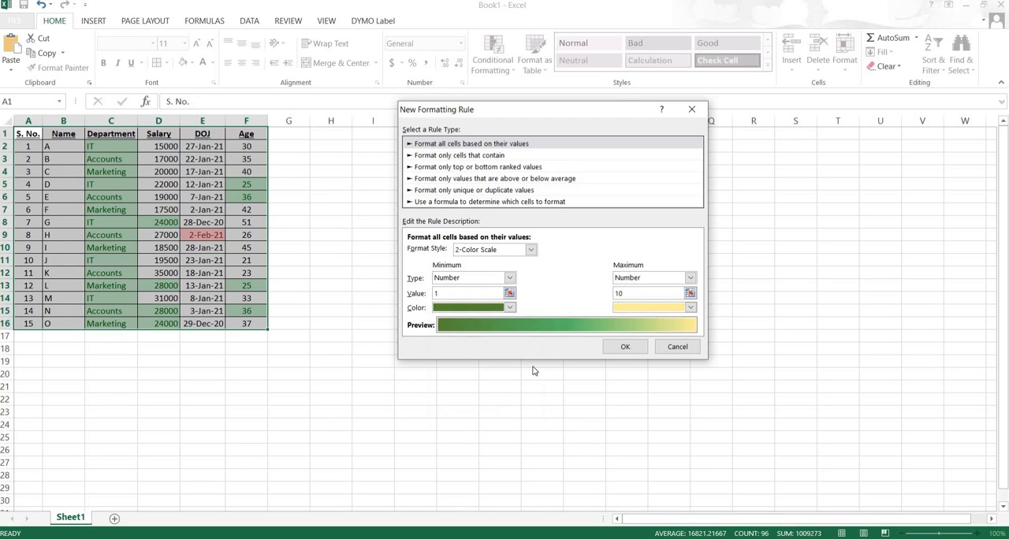
click(690, 308)
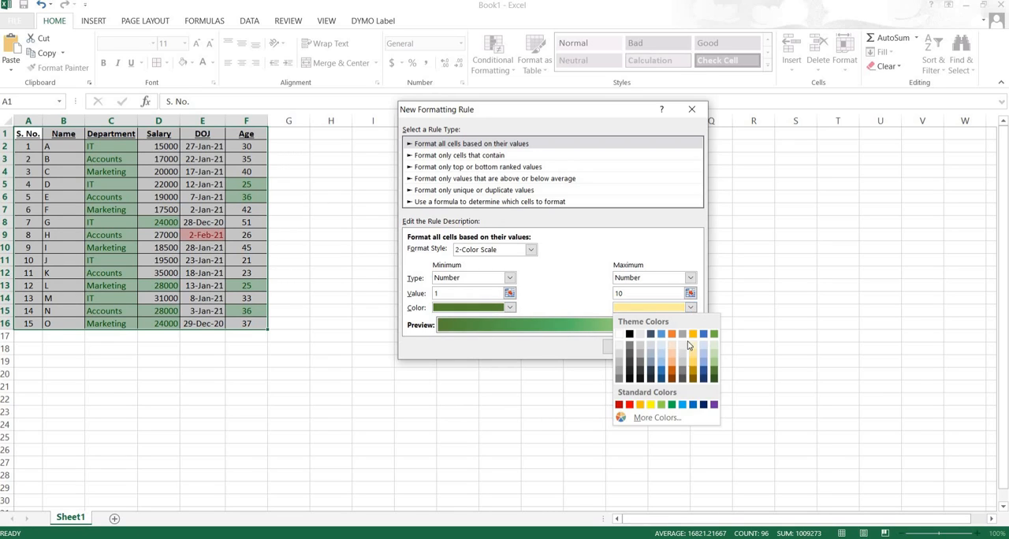
click(630, 380)
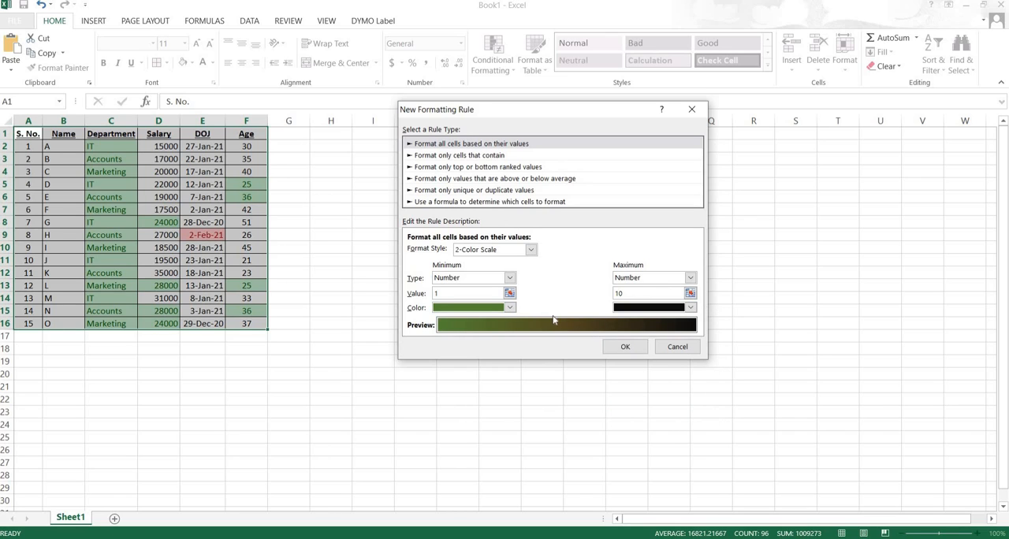
click(626, 348)
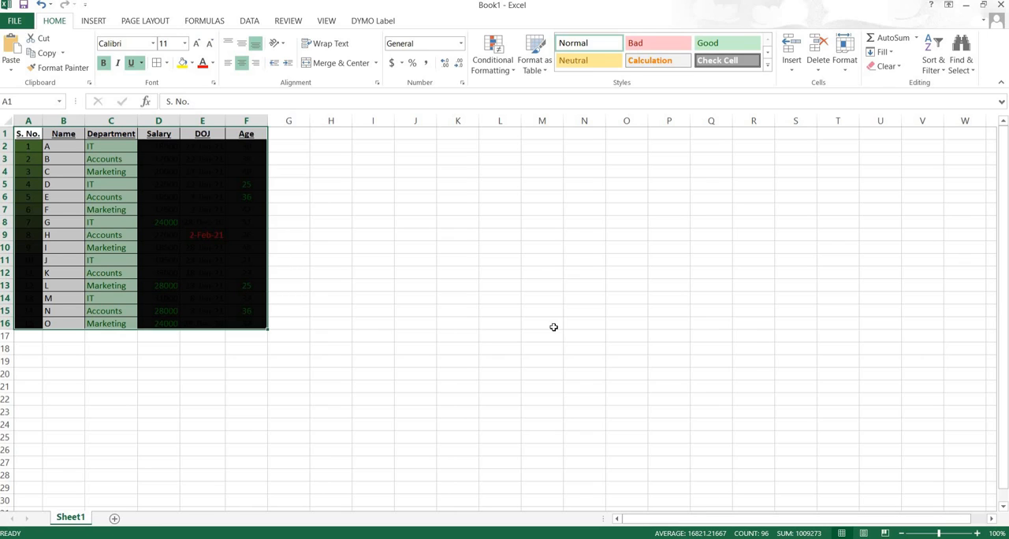
click(495, 57)
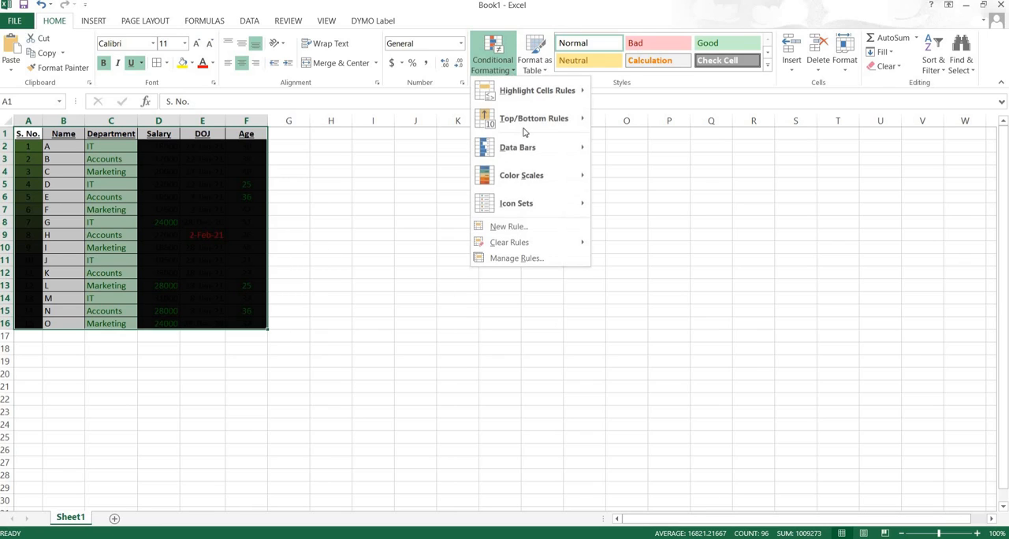
mouse_move(544, 91)
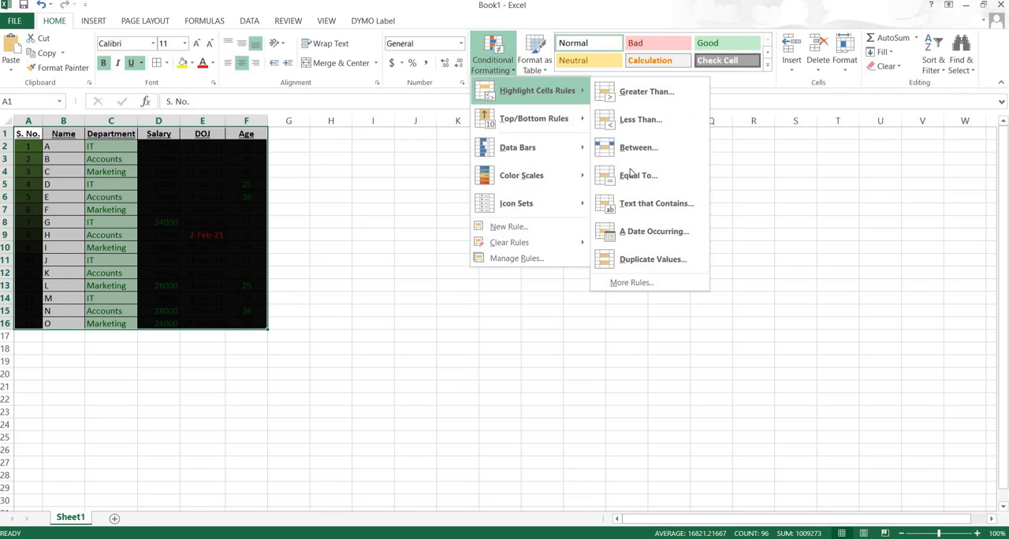
click(646, 283)
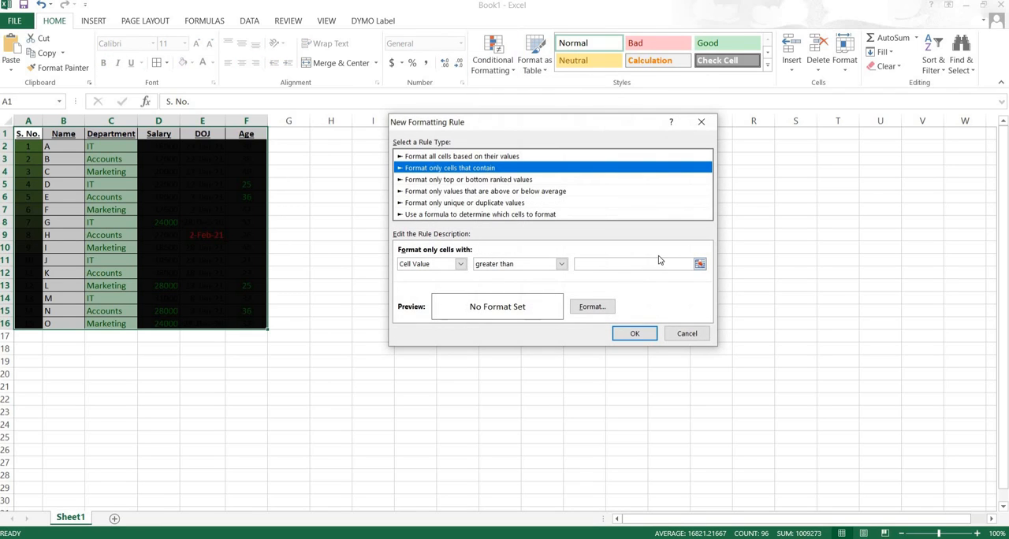
click(473, 157)
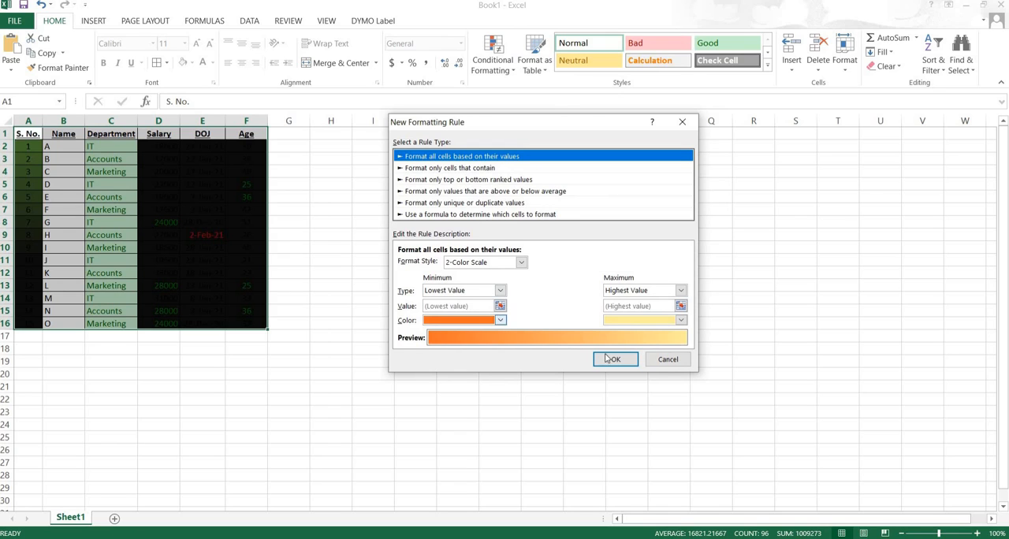
click(667, 360)
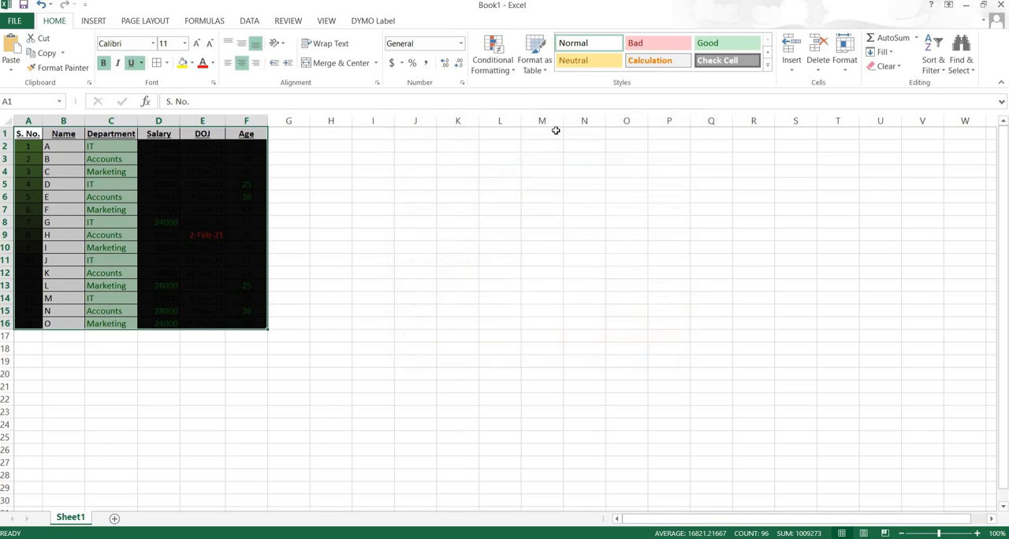
- Turn on Stop If True for the Duplicate Values and Next month rules in the Rules Manager
click(514, 72)
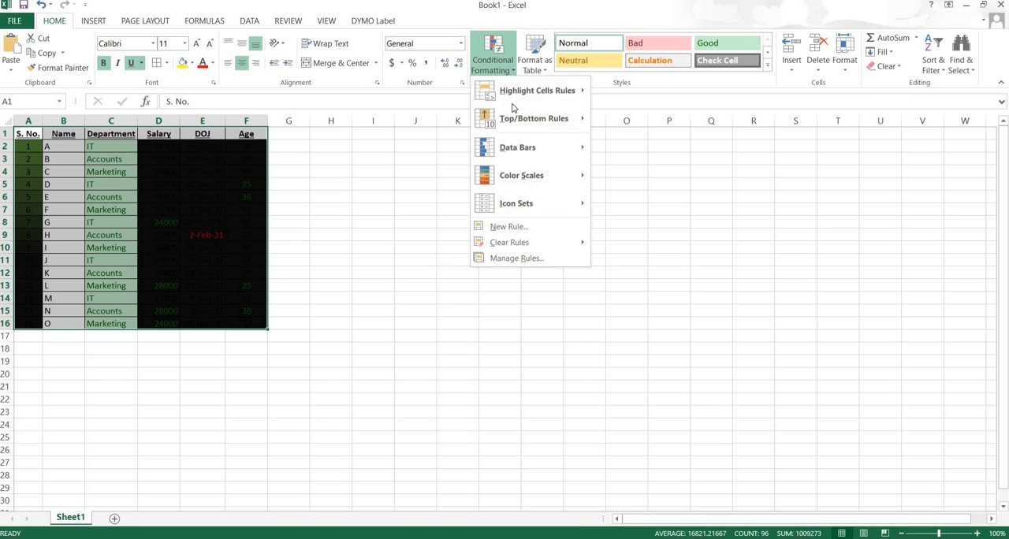
click(517, 257)
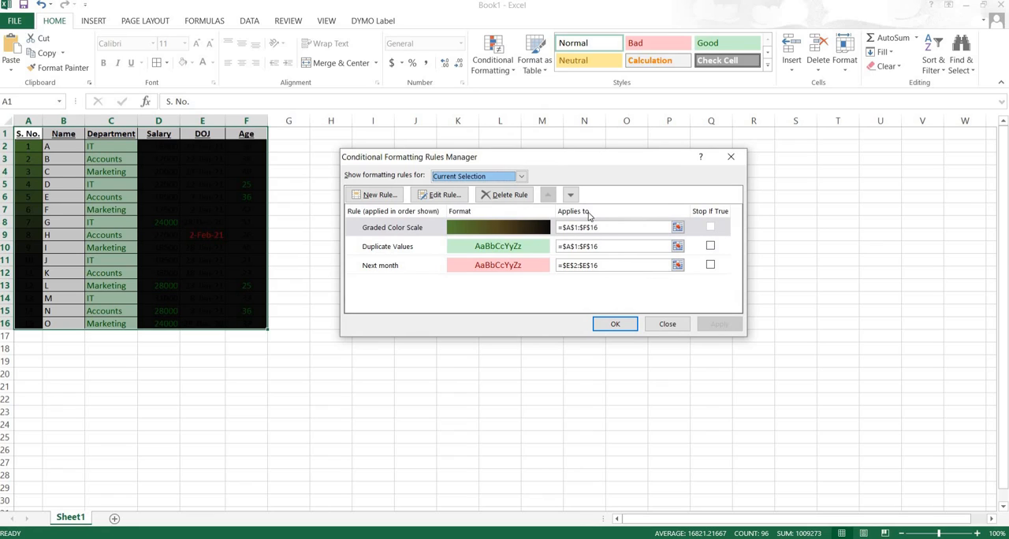
click(712, 228)
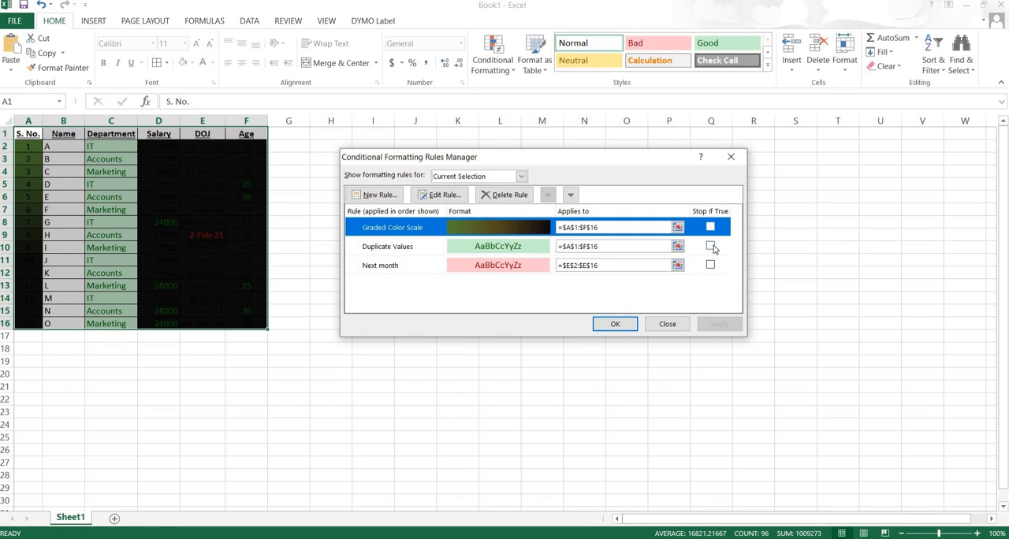
click(710, 246)
click(712, 228)
click(710, 265)
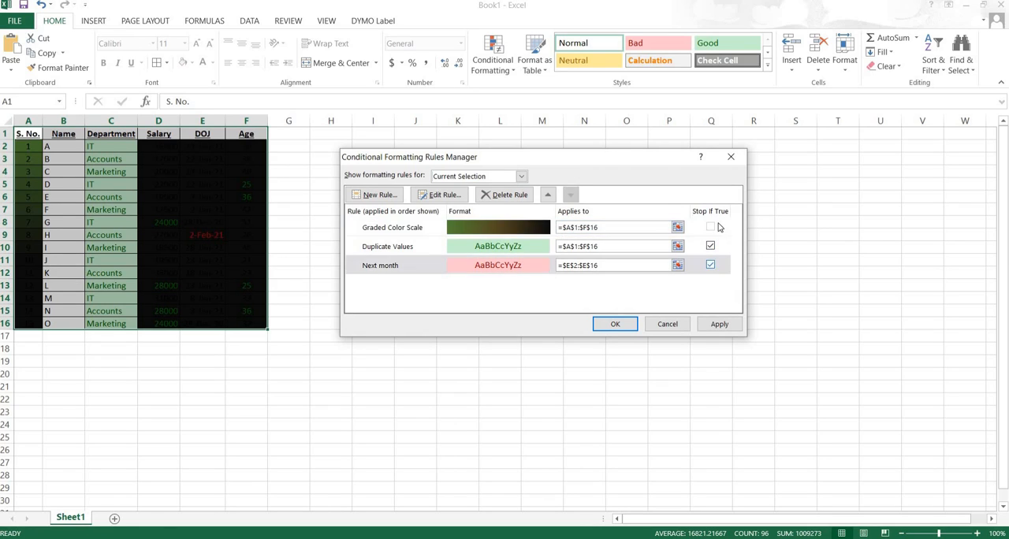
click(712, 227)
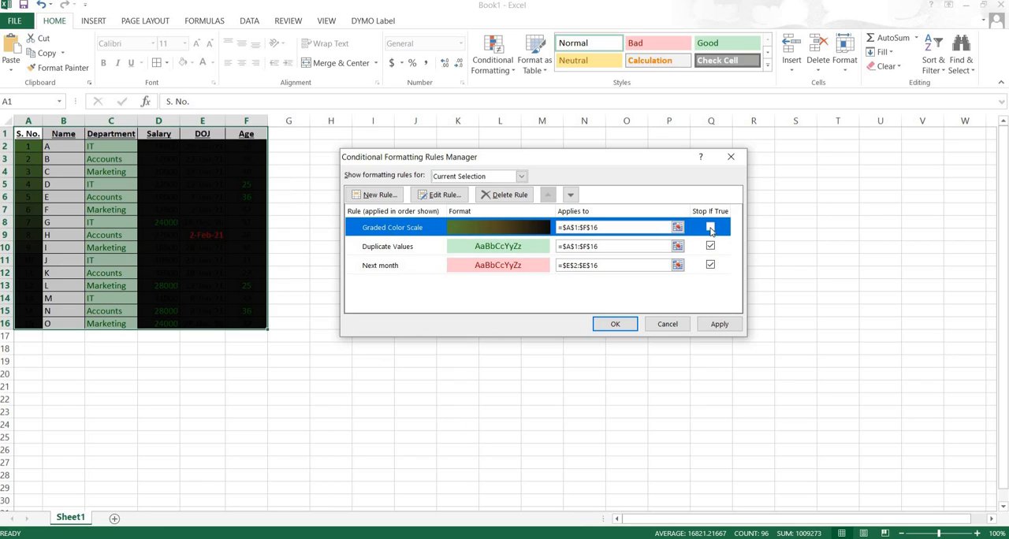
- Delete the Graded Color Scale, Duplicate Values and Next month rules, and apply the change to the table
click(501, 199)
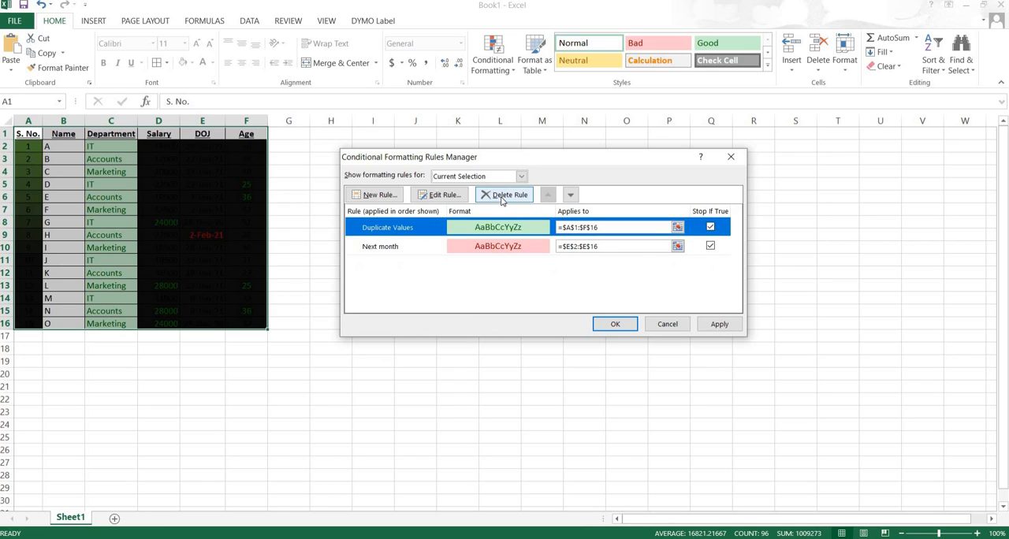
click(502, 199)
click(502, 198)
click(717, 325)
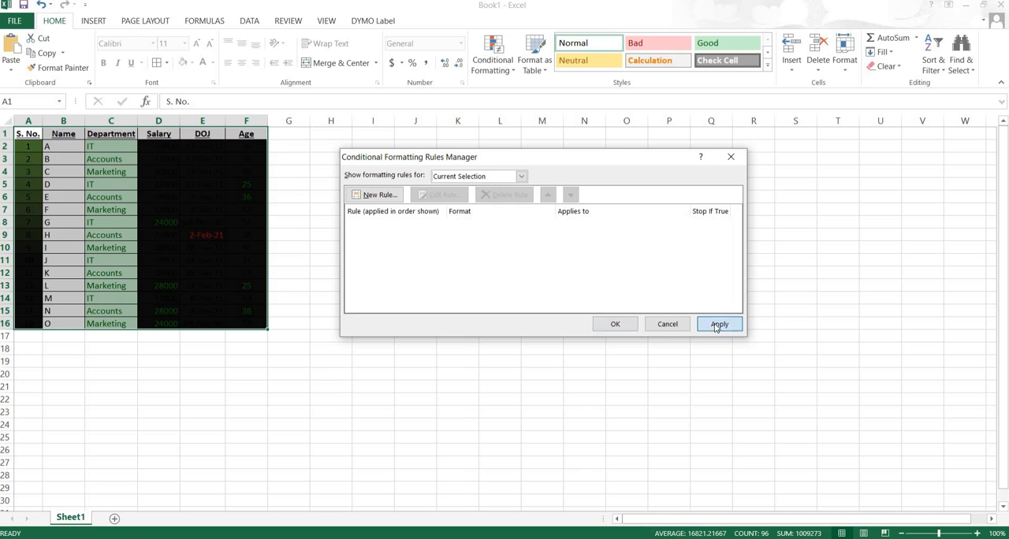
click(613, 324)
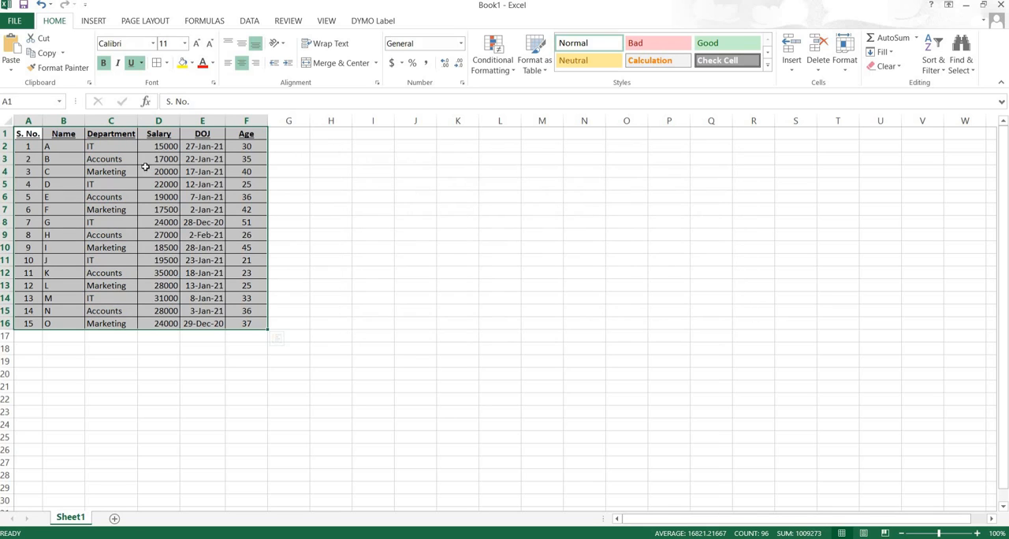
- Create a new highlight rule for A1:F16 that formats only cells with a Cell Value greater than 25000
click(492, 54)
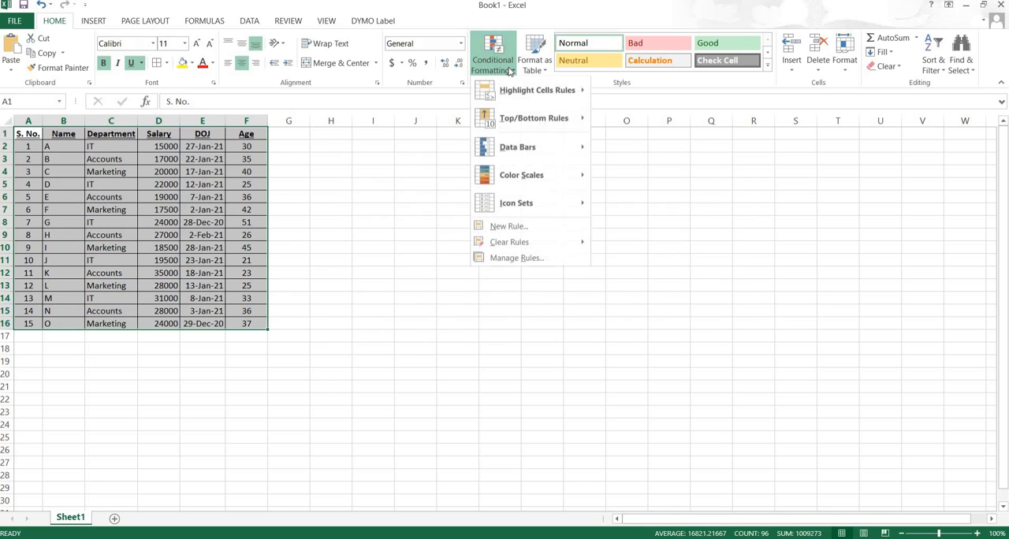
mouse_move(544, 91)
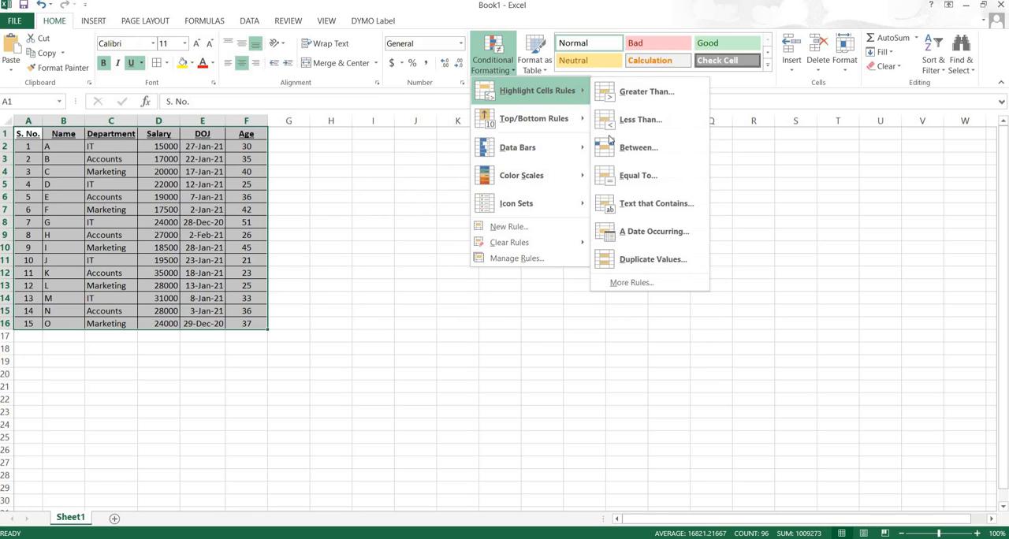
click(635, 282)
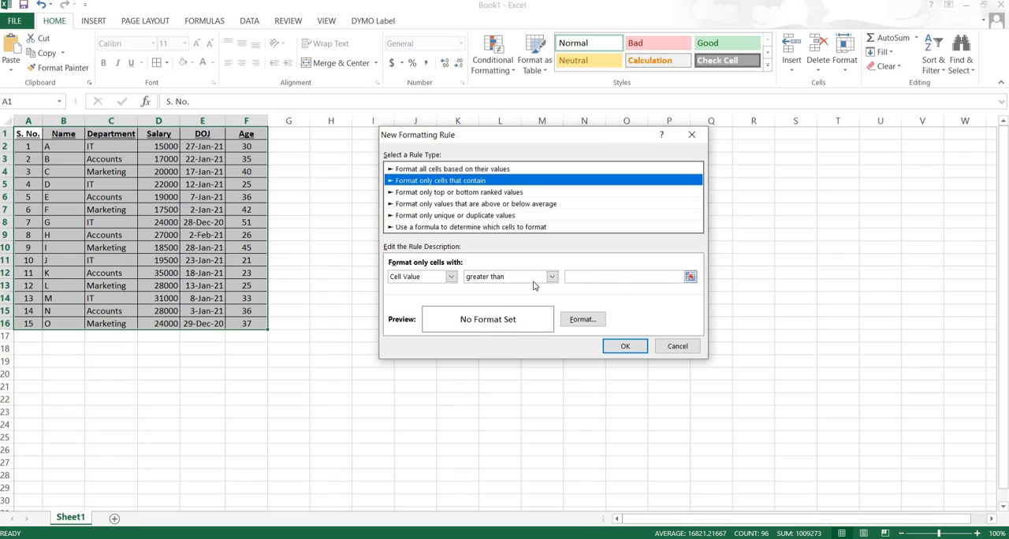
click(587, 276)
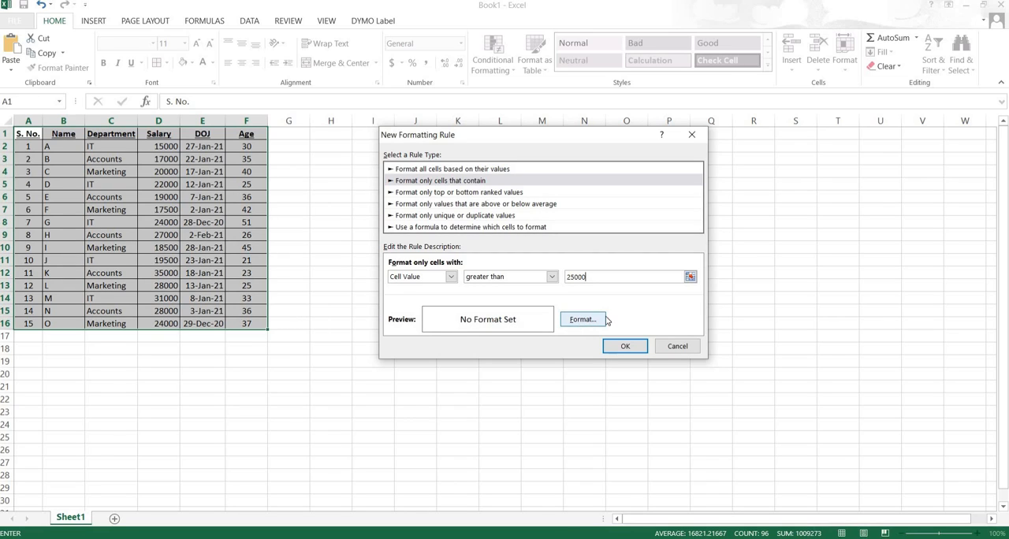
- Give the rule's format the Number category with 2 decimal places and a bold blue font
click(582, 320)
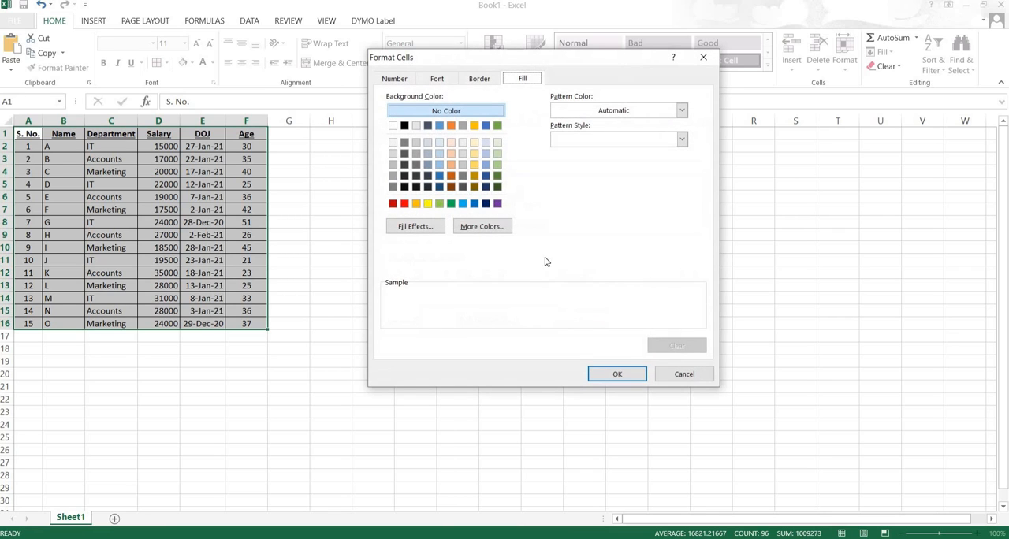
click(395, 79)
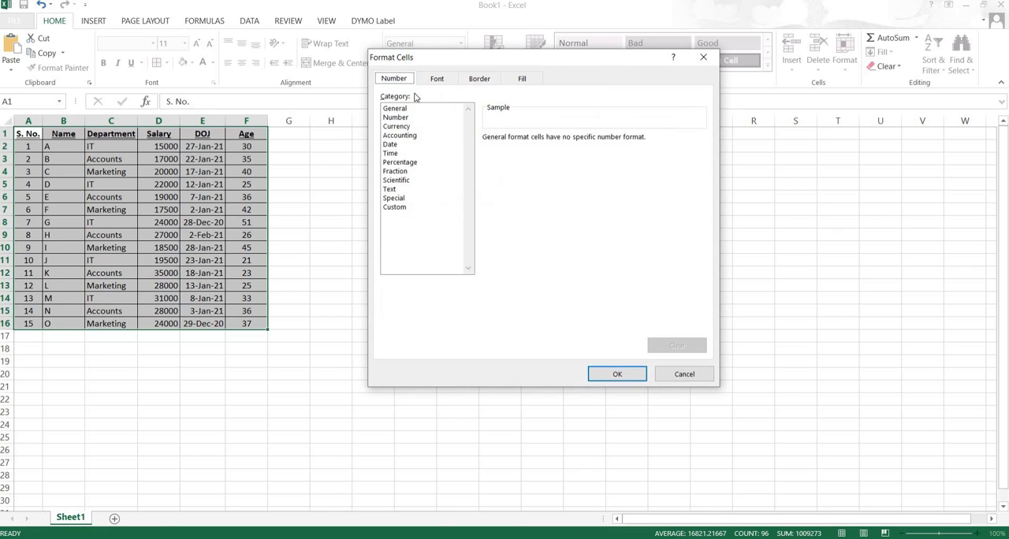
click(397, 119)
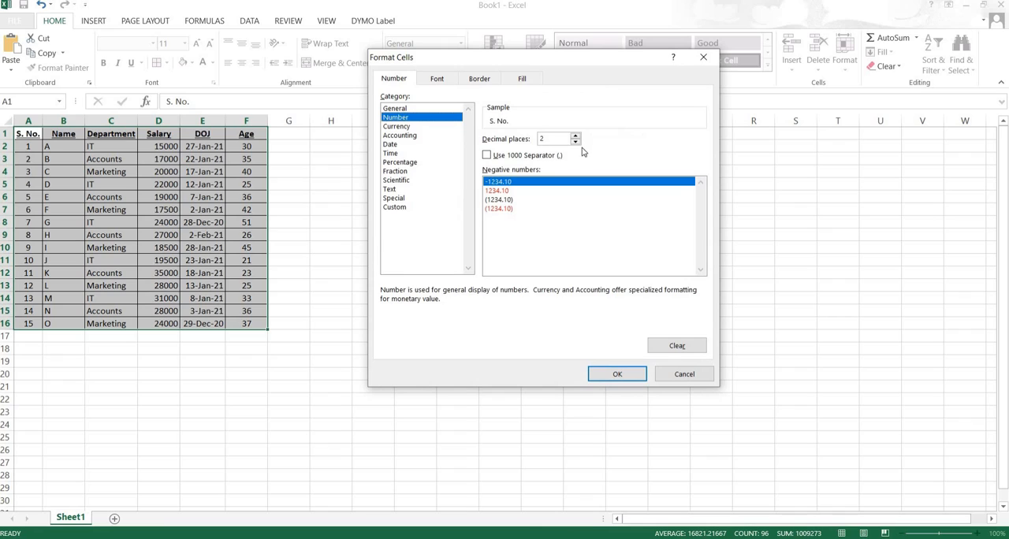
click(440, 80)
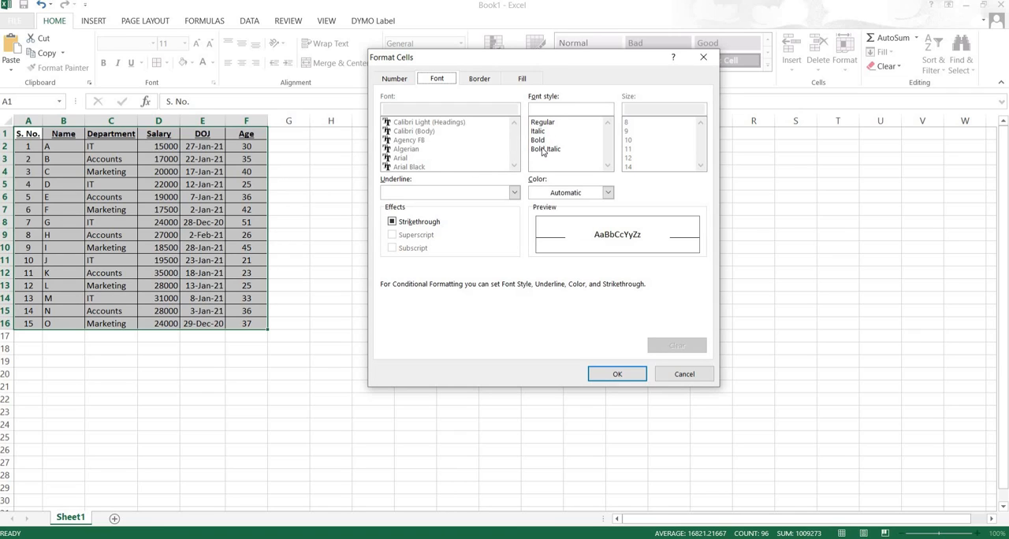
click(540, 141)
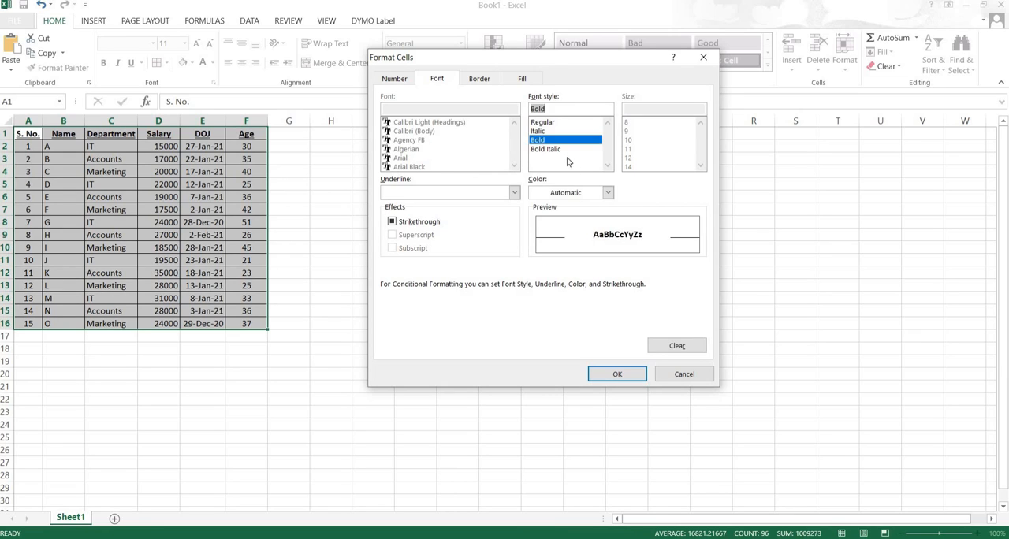
click(608, 192)
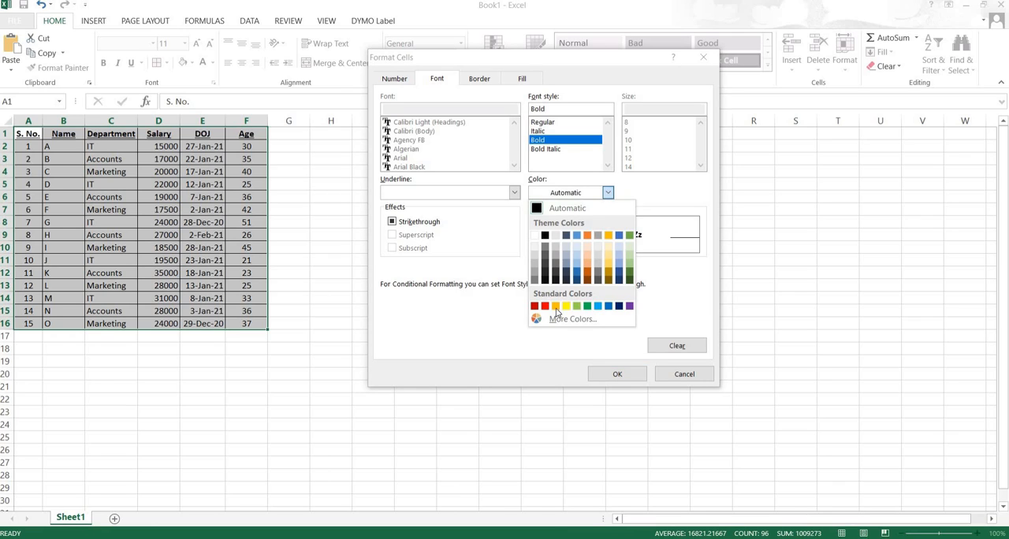
click(576, 274)
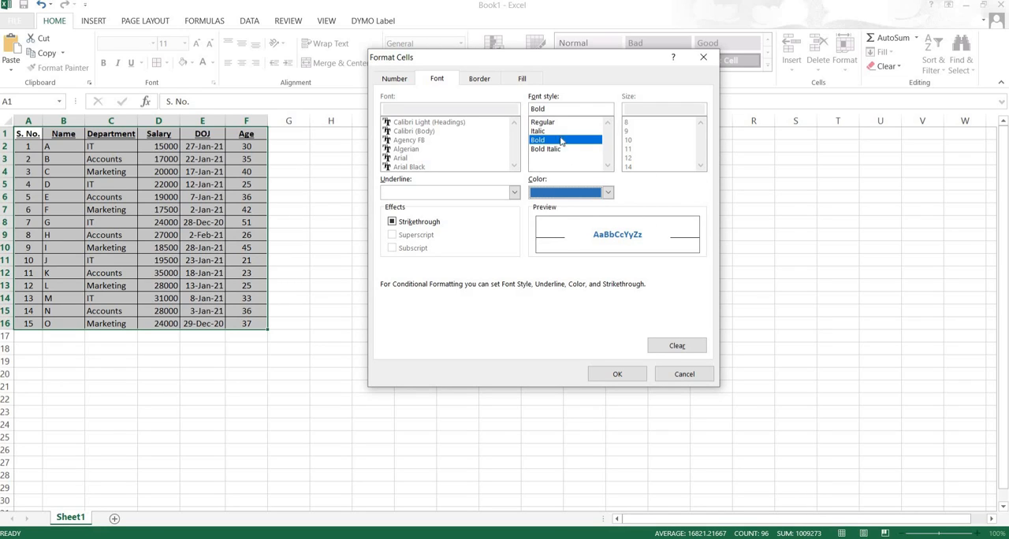
- Add a red outline border to the rule's format
click(481, 79)
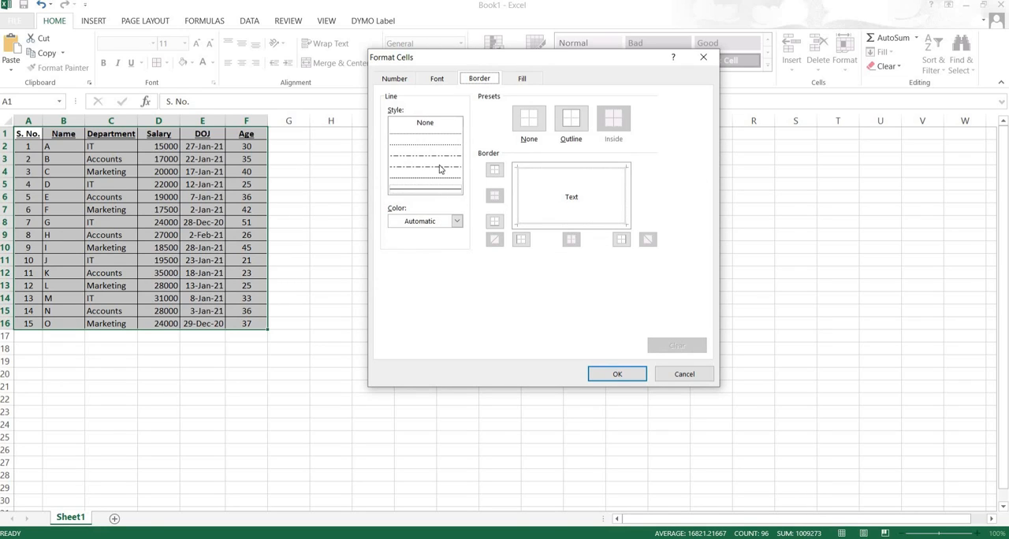
click(457, 221)
click(405, 334)
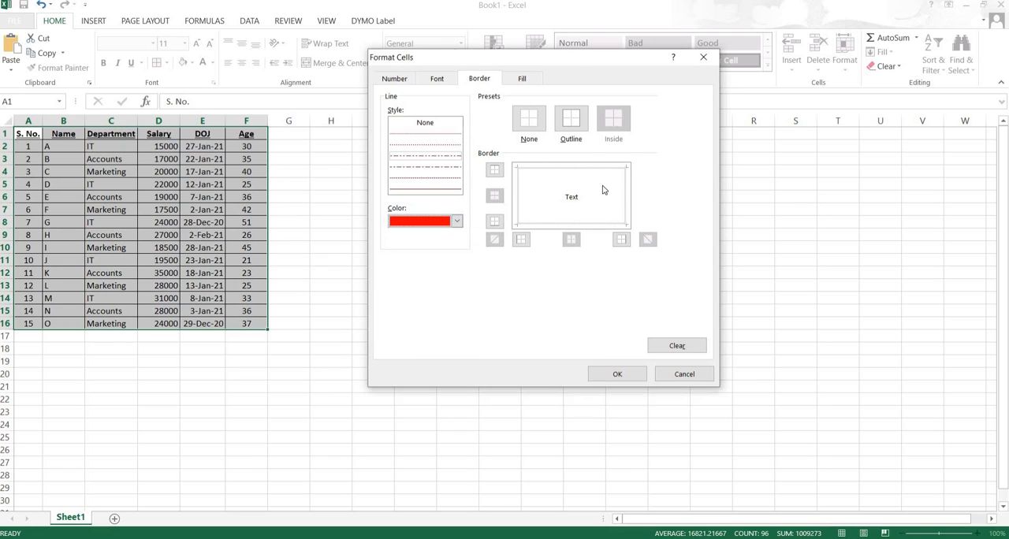
click(572, 126)
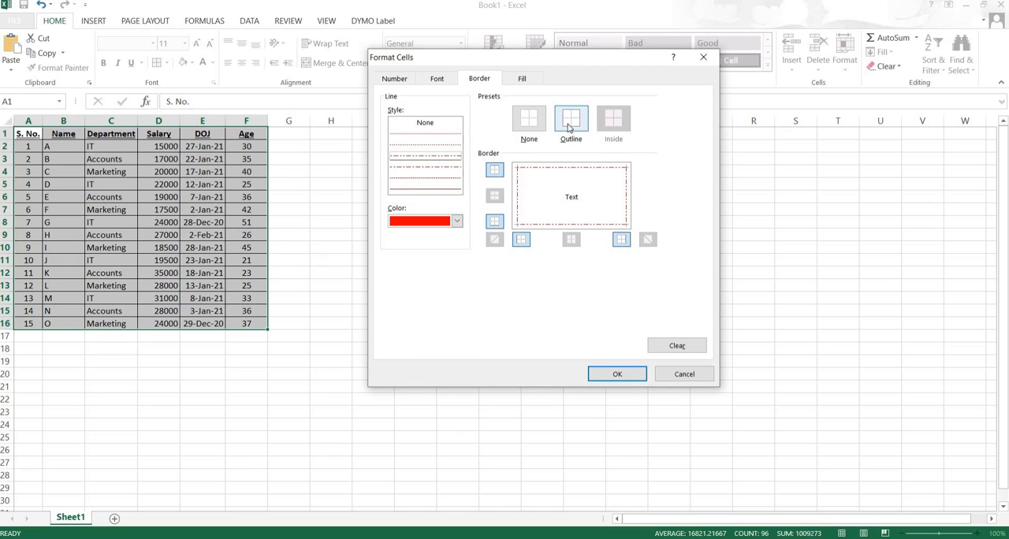
- Set the rule's background fill to yellow, keep Cell Value as the condition type, and apply the rule to the table
click(524, 79)
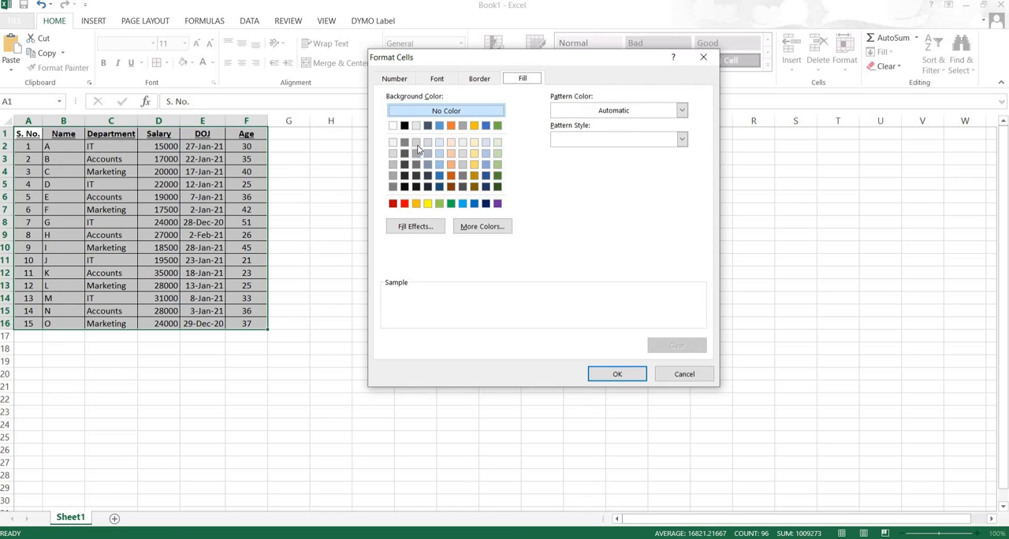
click(430, 205)
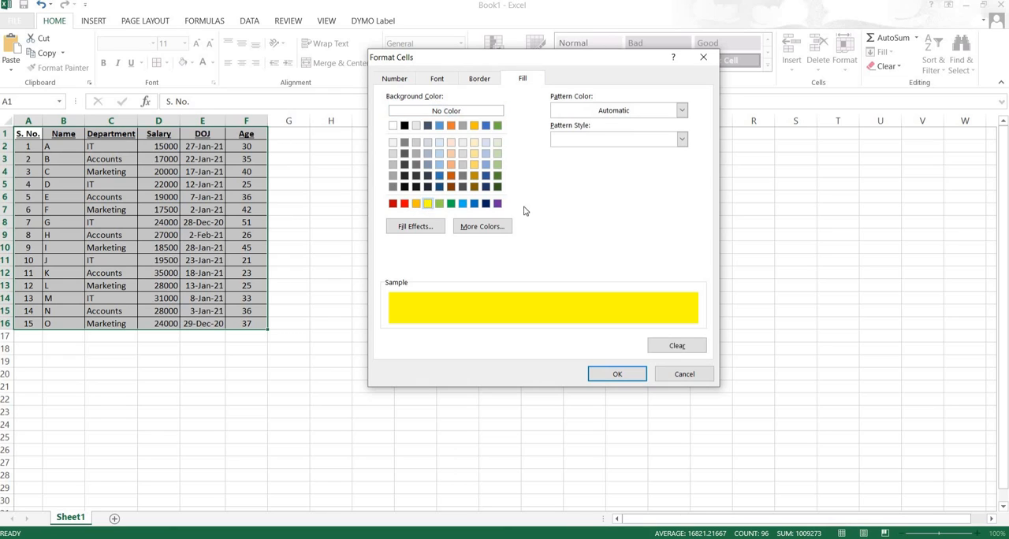
click(616, 376)
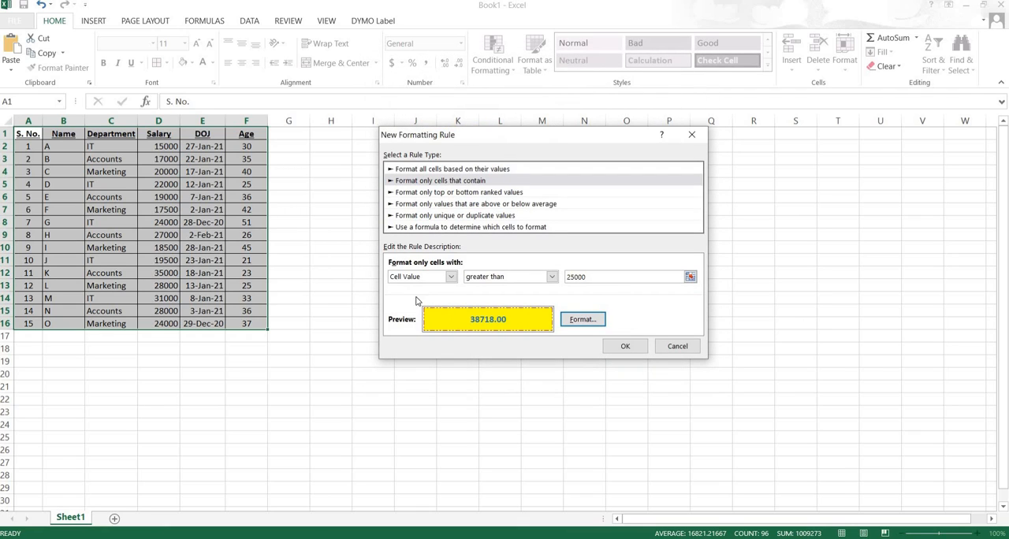
click(451, 277)
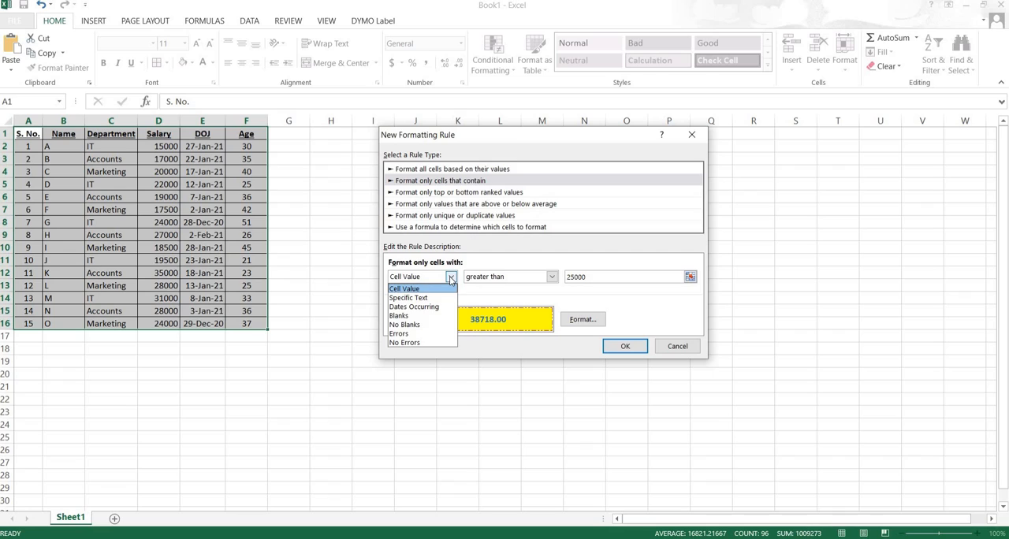
click(451, 278)
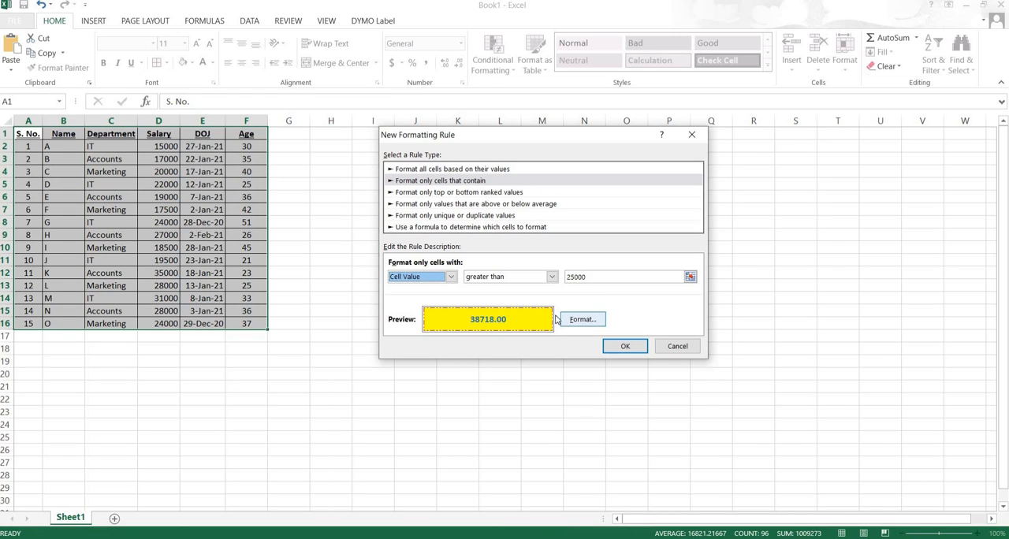
click(622, 346)
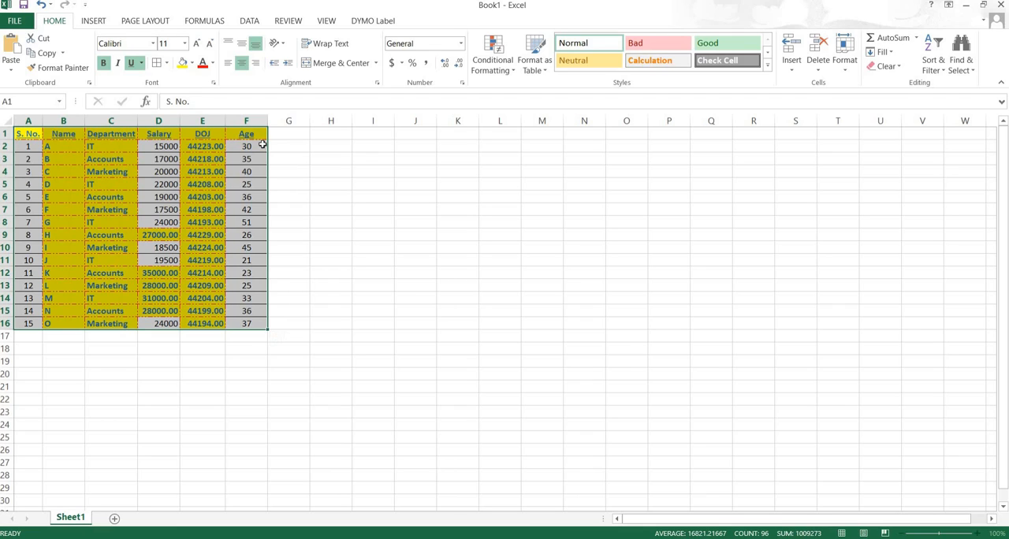
click(511, 69)
mouse_move(520, 94)
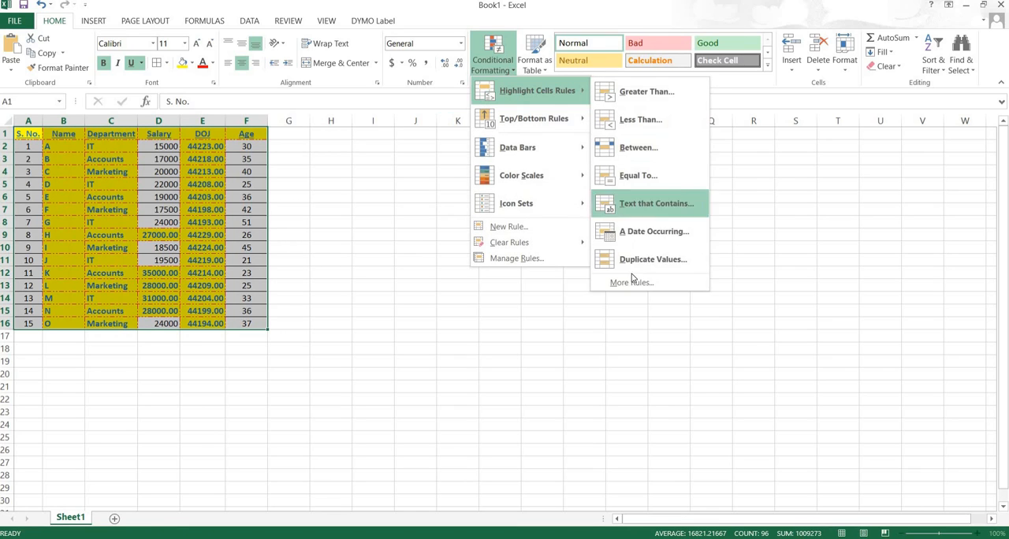
click(636, 282)
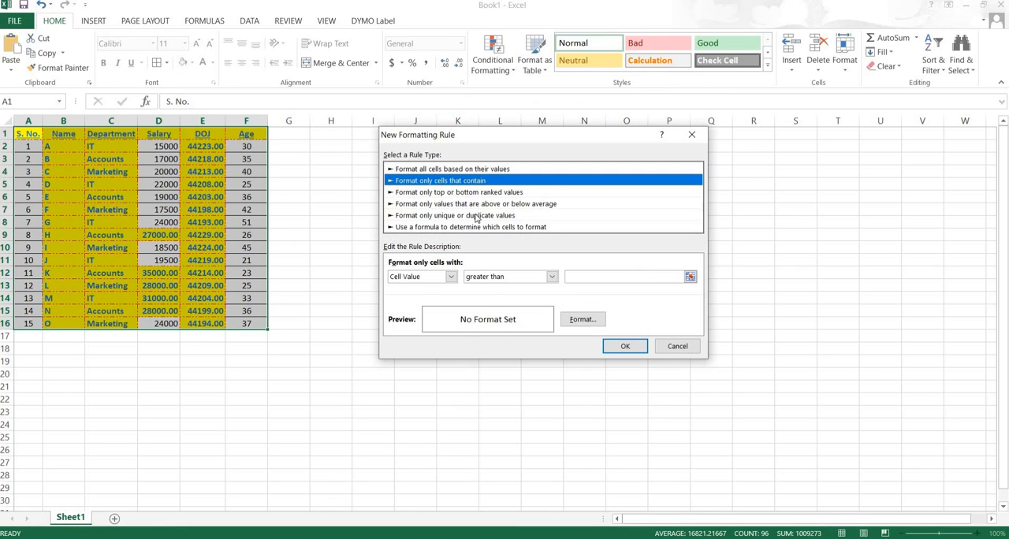
click(451, 277)
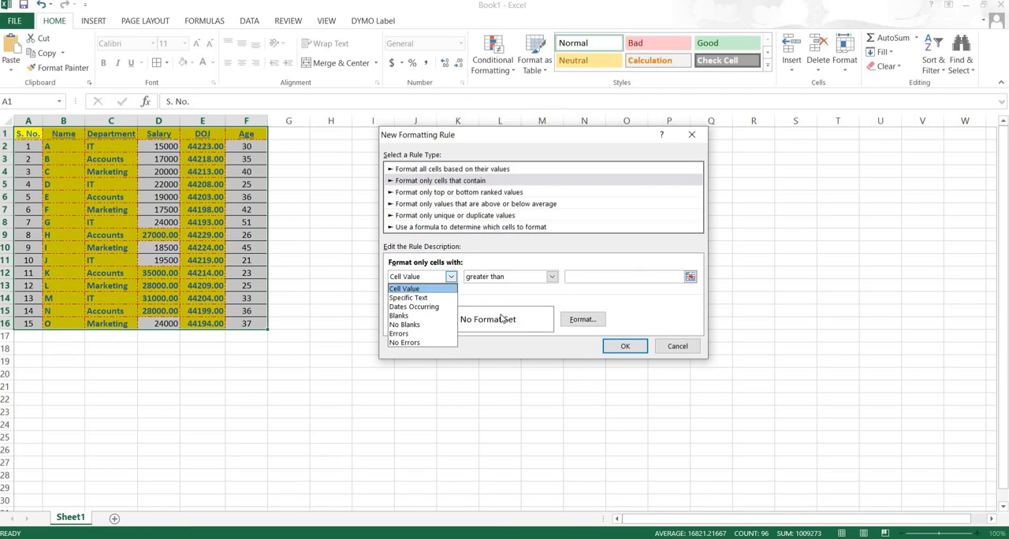
click(666, 350)
- Delete the Cell Value > 25000 rule from the table's conditional formatting rules and apply the deletion
click(511, 70)
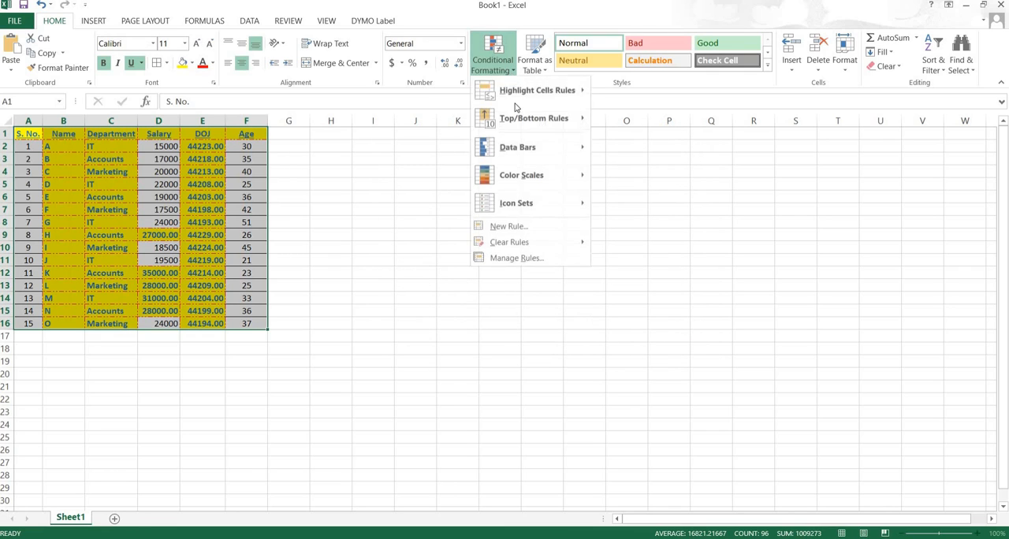
click(519, 259)
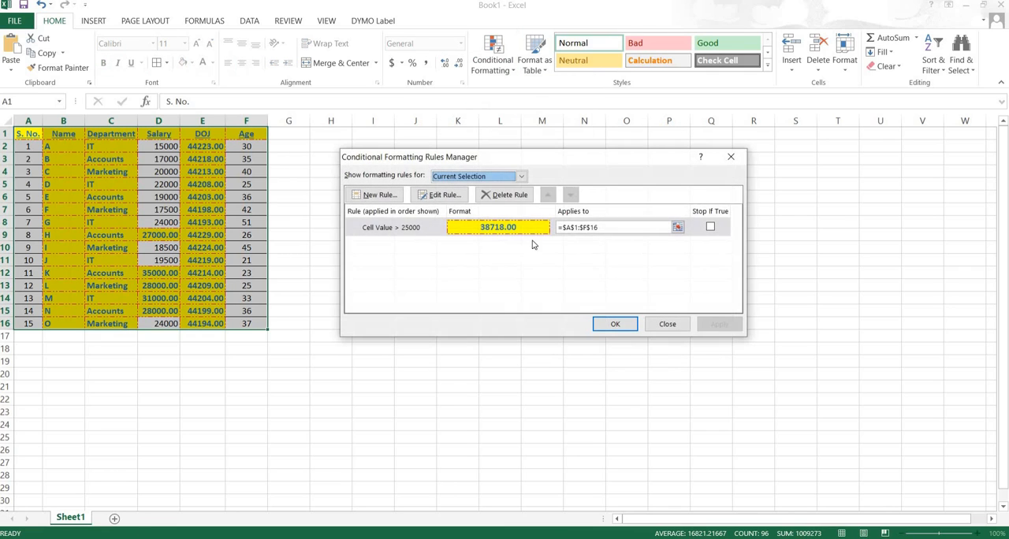
click(710, 227)
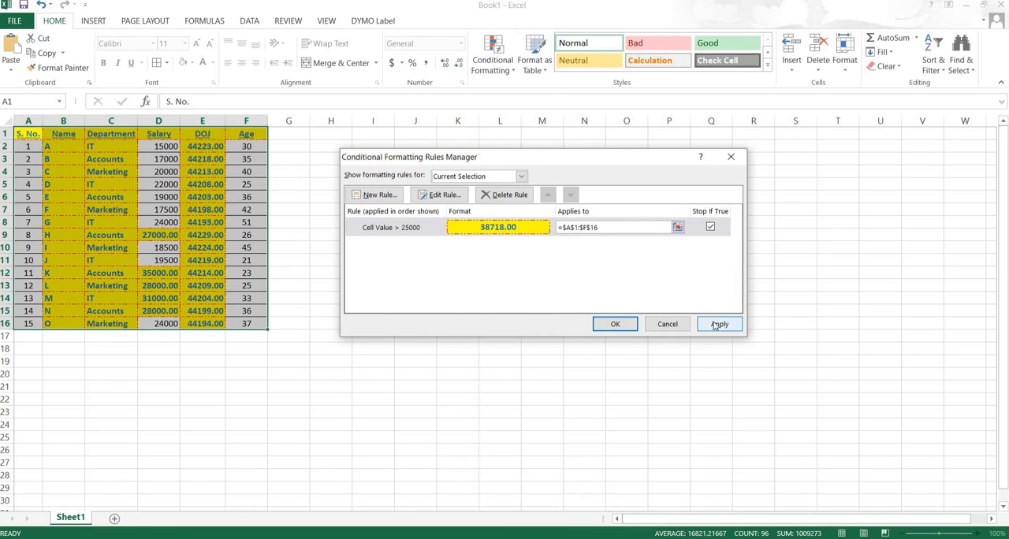
click(504, 195)
click(717, 324)
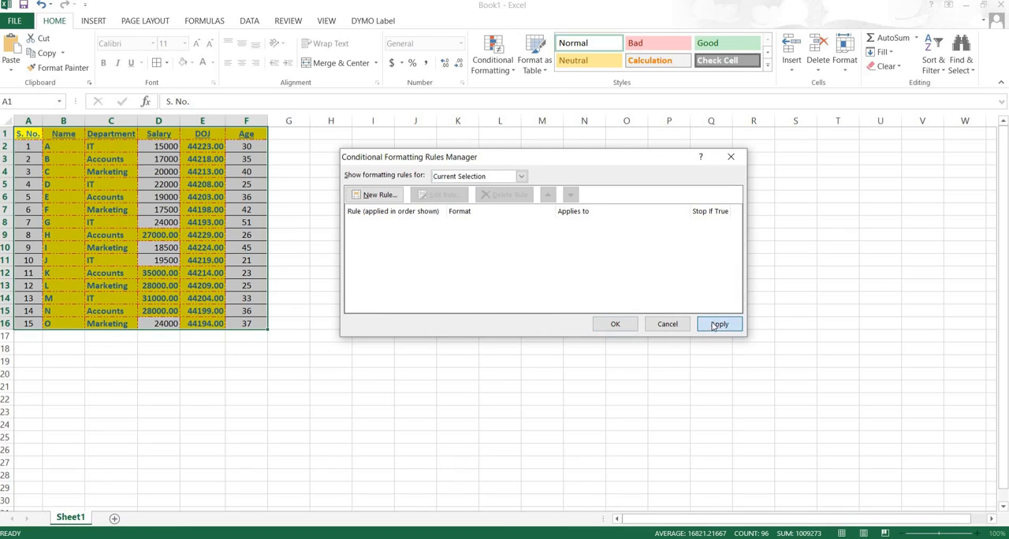
click(615, 324)
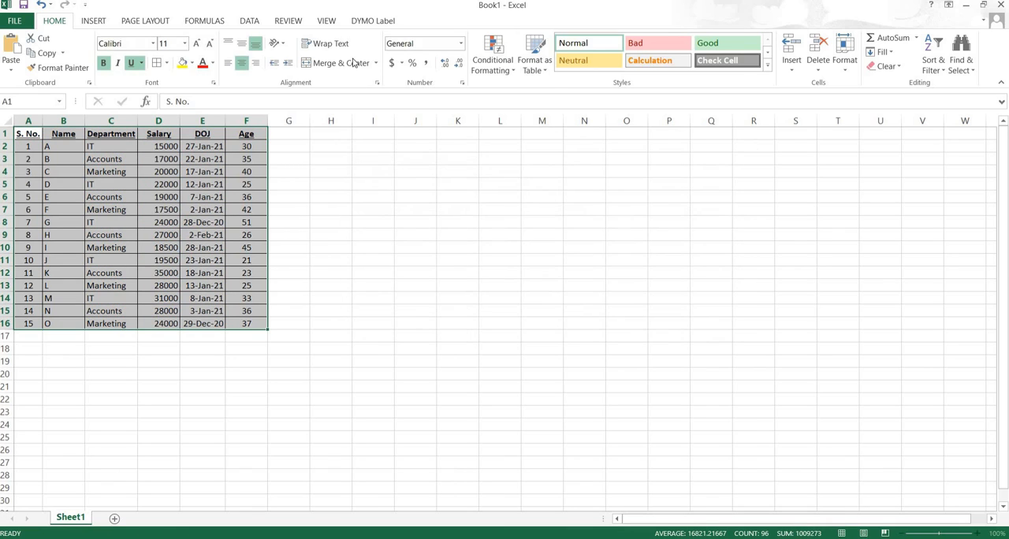
- Create a new highlight rule for A1:F16 that formats only cells with Specific Text containing "it"
click(510, 73)
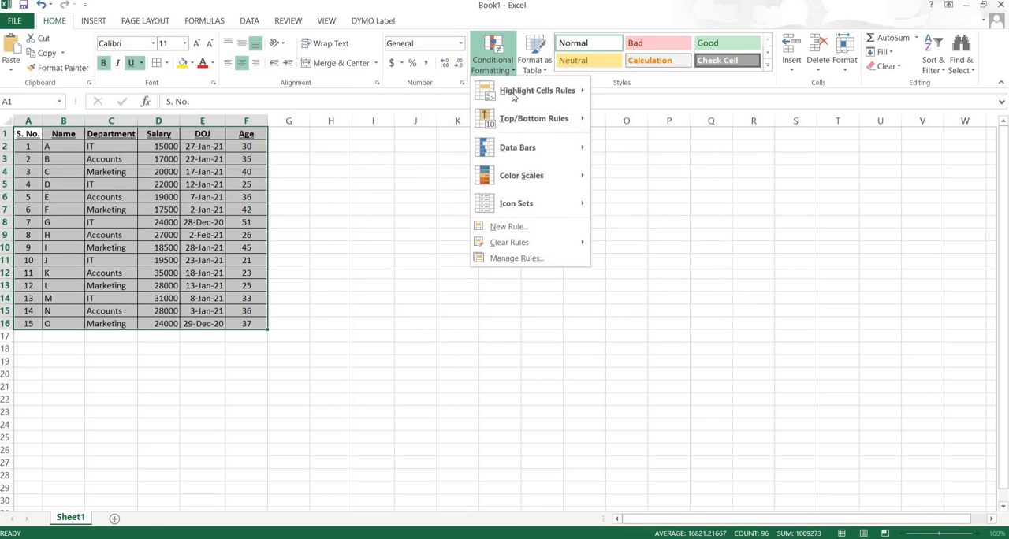
mouse_move(519, 99)
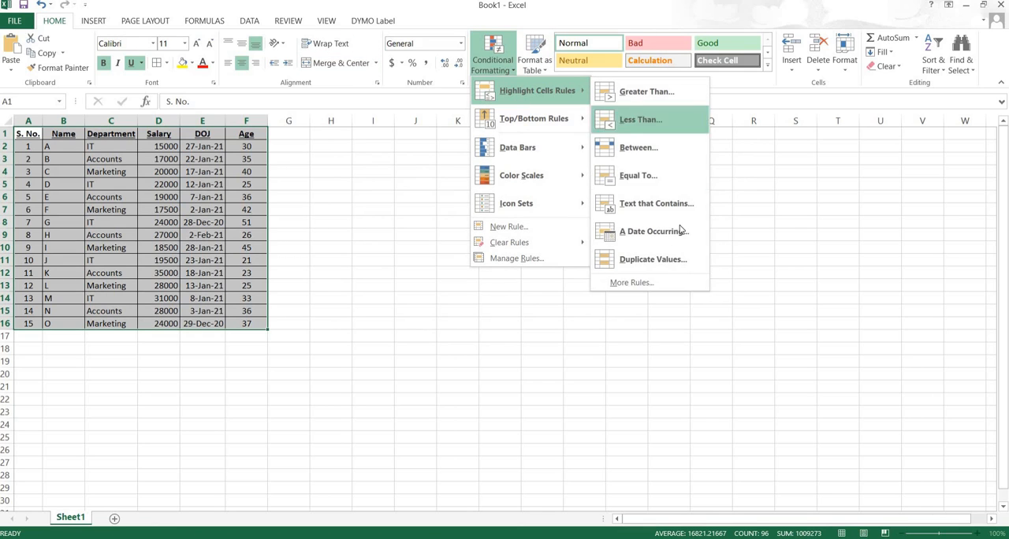
click(628, 286)
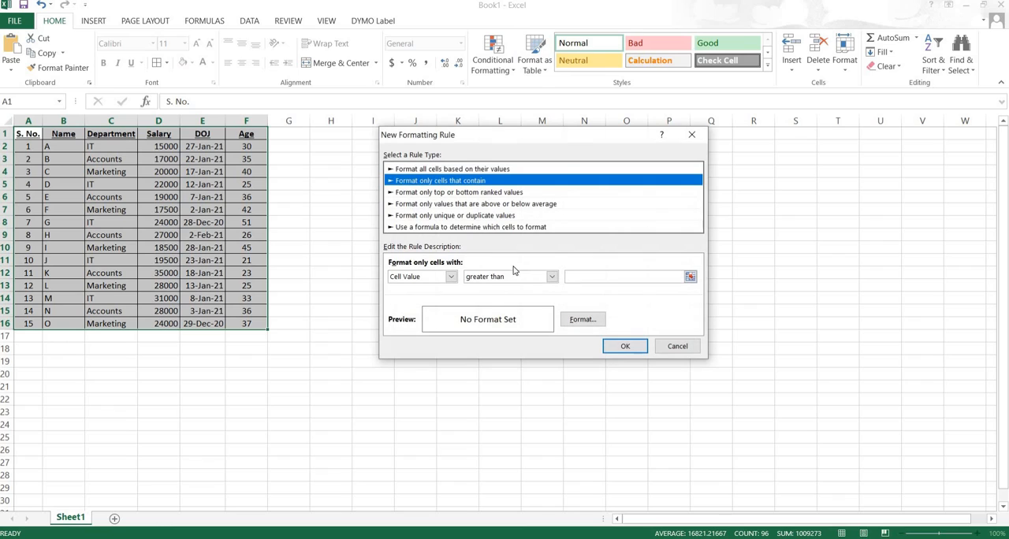
click(452, 278)
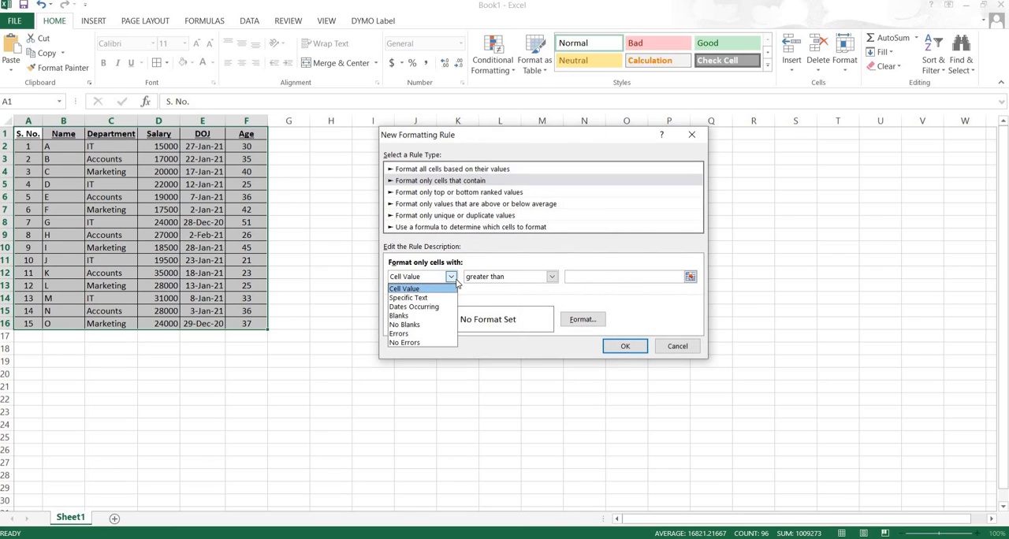
click(414, 298)
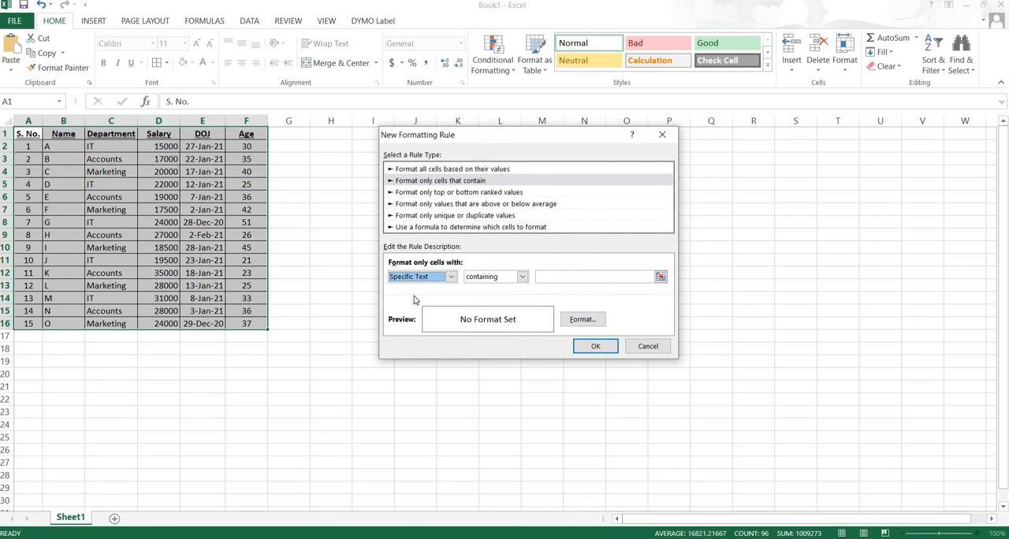
click(552, 278)
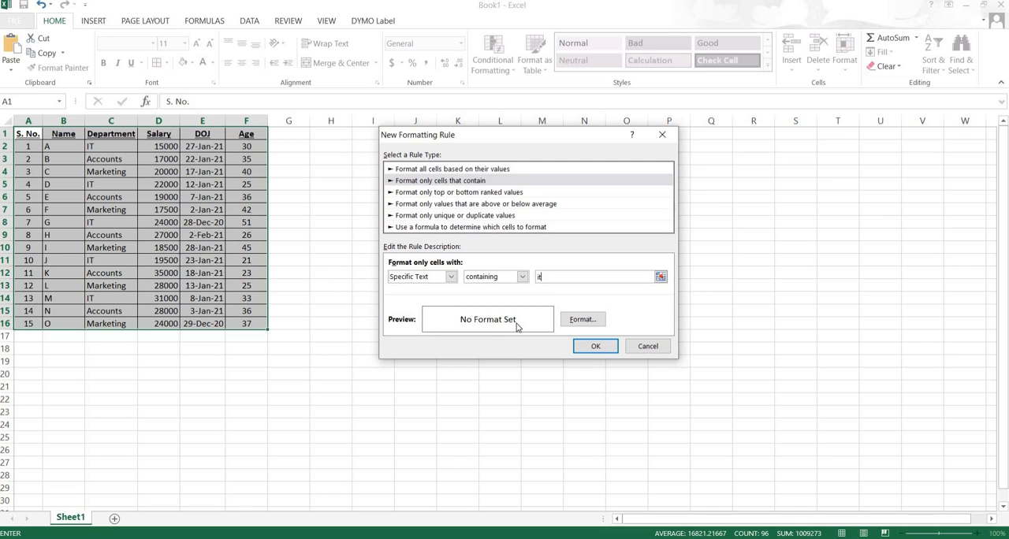
- Give the text rule a bold italic green font and a red background fill, and apply it to the table
click(582, 320)
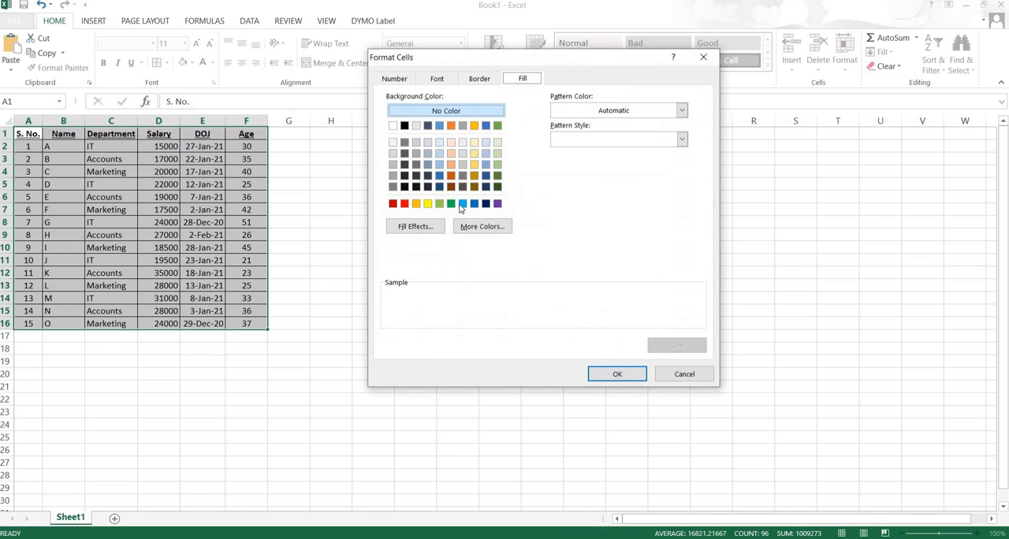
click(440, 81)
click(545, 149)
click(563, 194)
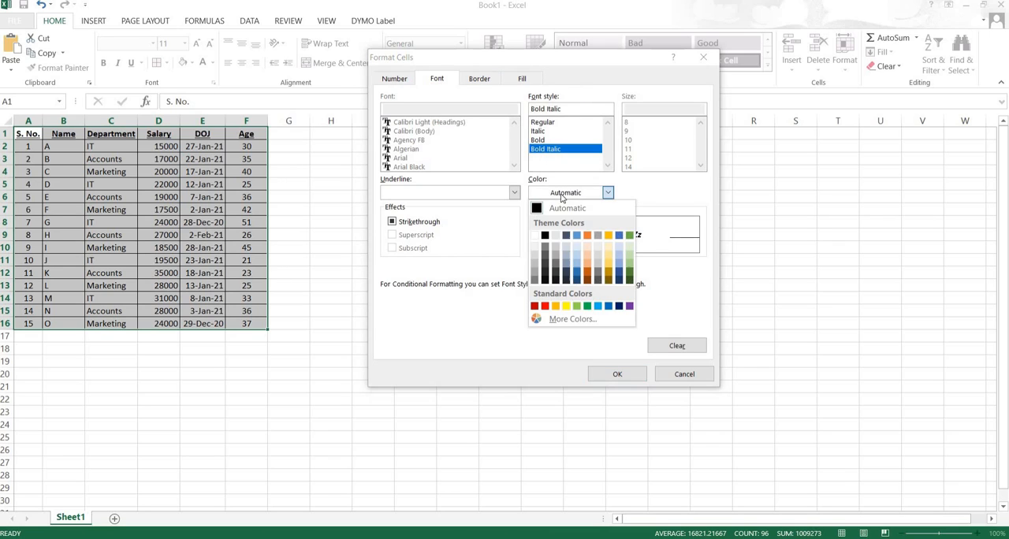
click(587, 307)
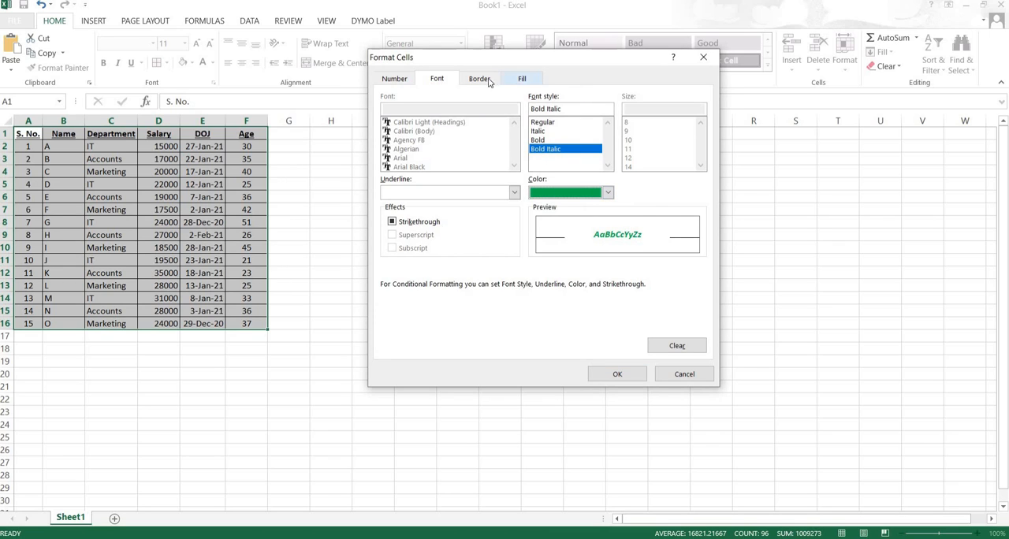
click(522, 79)
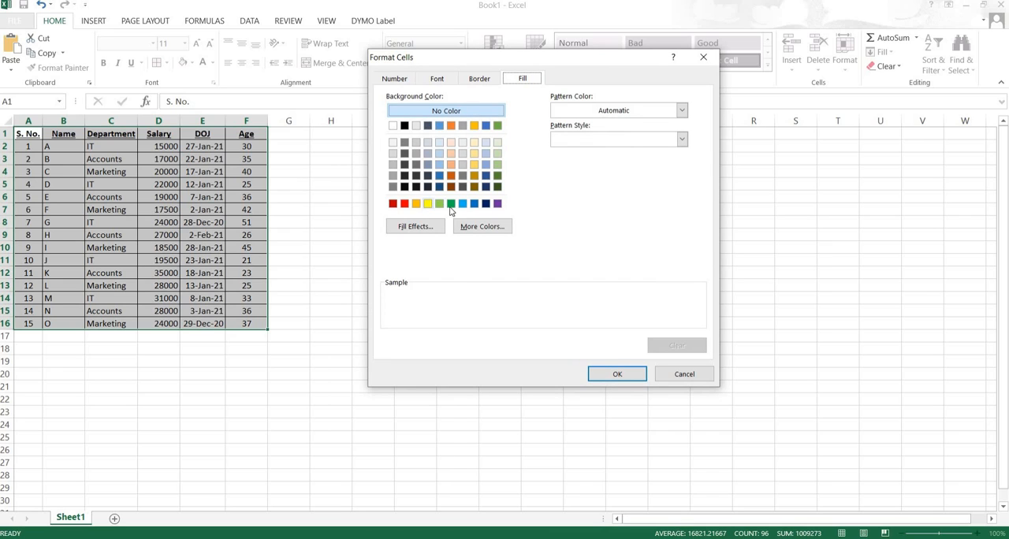
click(404, 204)
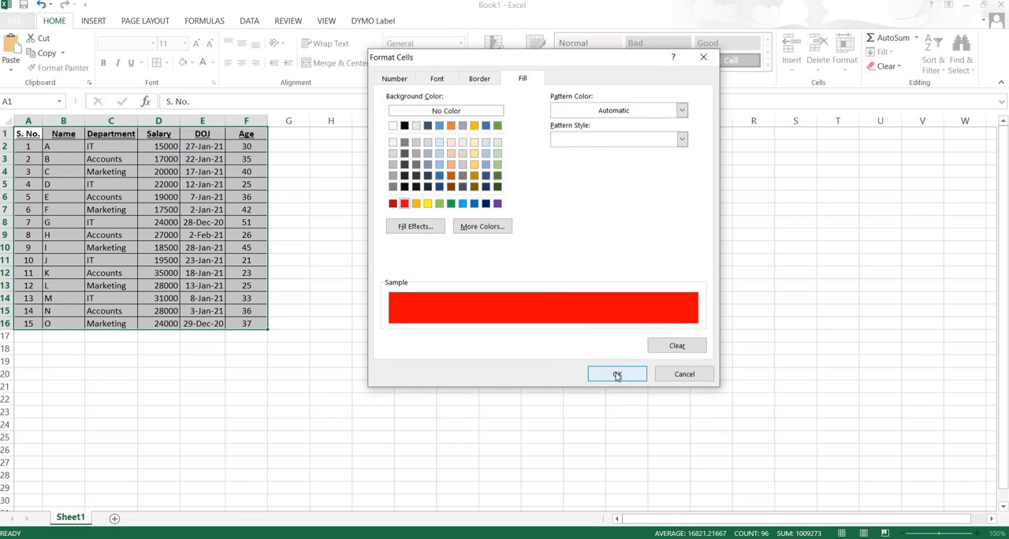
click(618, 375)
click(591, 345)
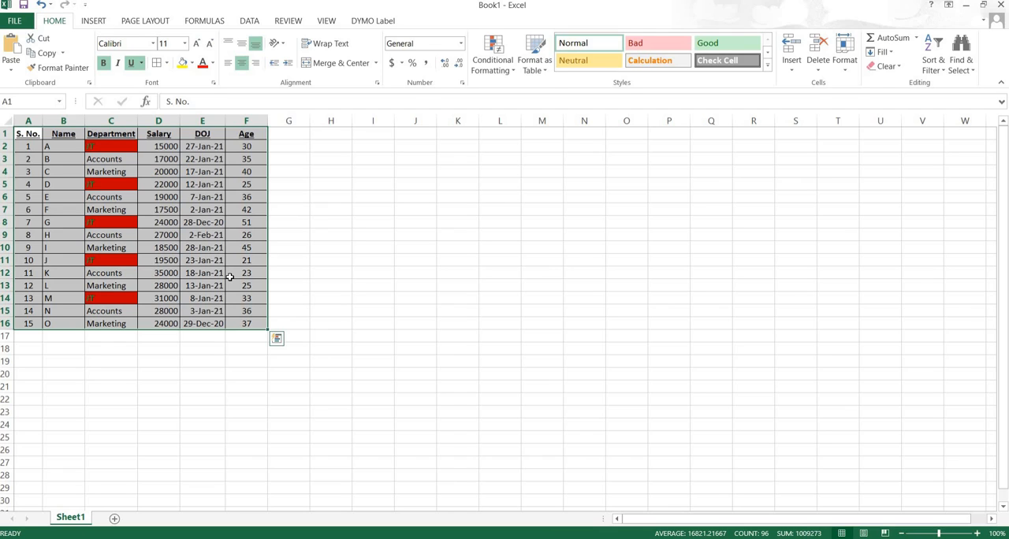
- Create another highlight rule for A1:F16 that formats only cells with Blanks
click(498, 69)
mouse_move(544, 91)
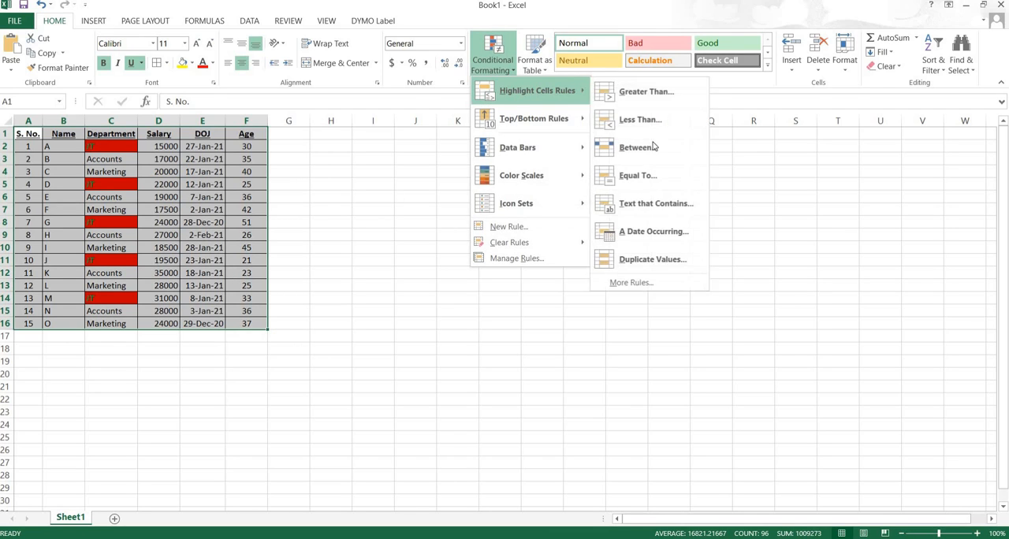
click(631, 285)
click(436, 277)
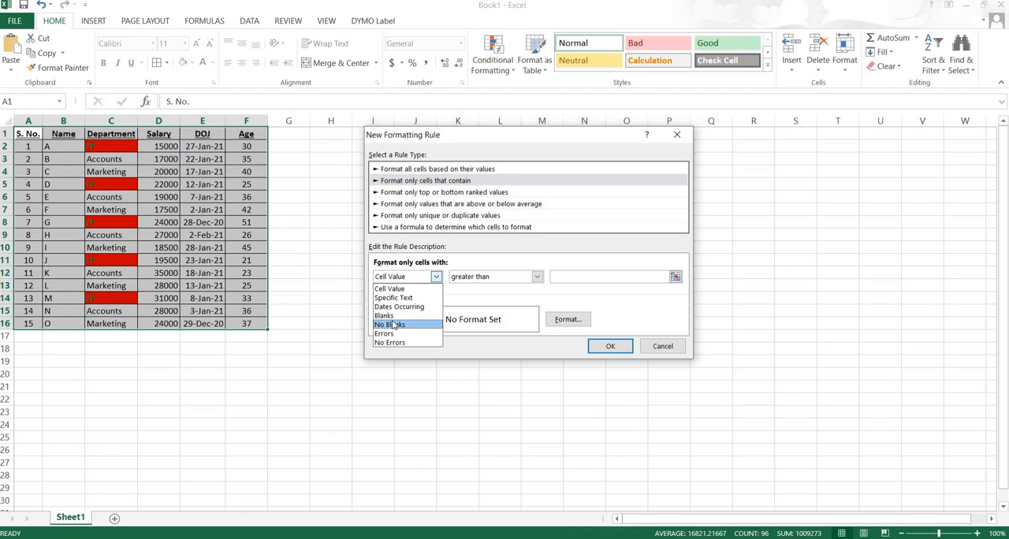
click(390, 317)
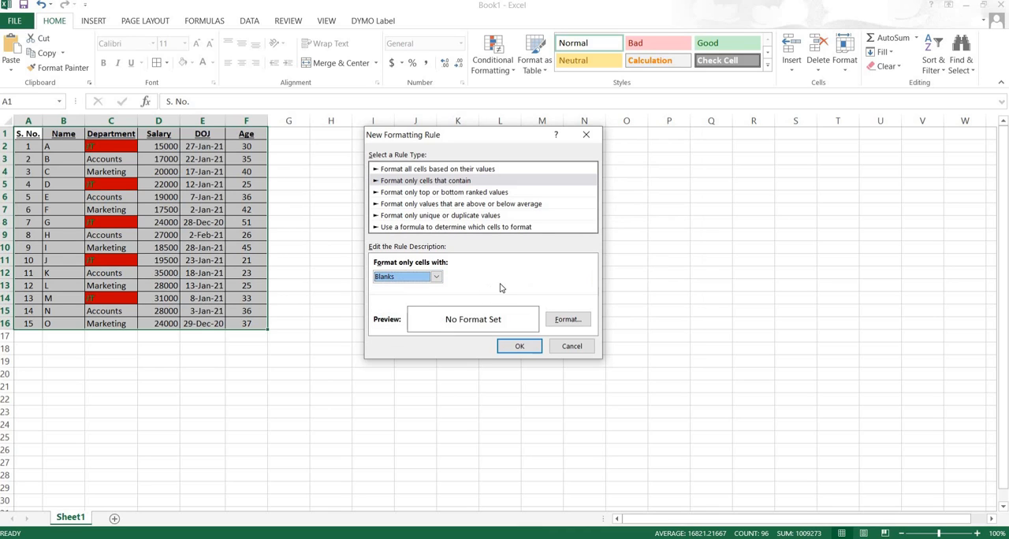
- Give the Blanks rule a dark blue background fill and a bold italic font, and apply it to the table
click(569, 320)
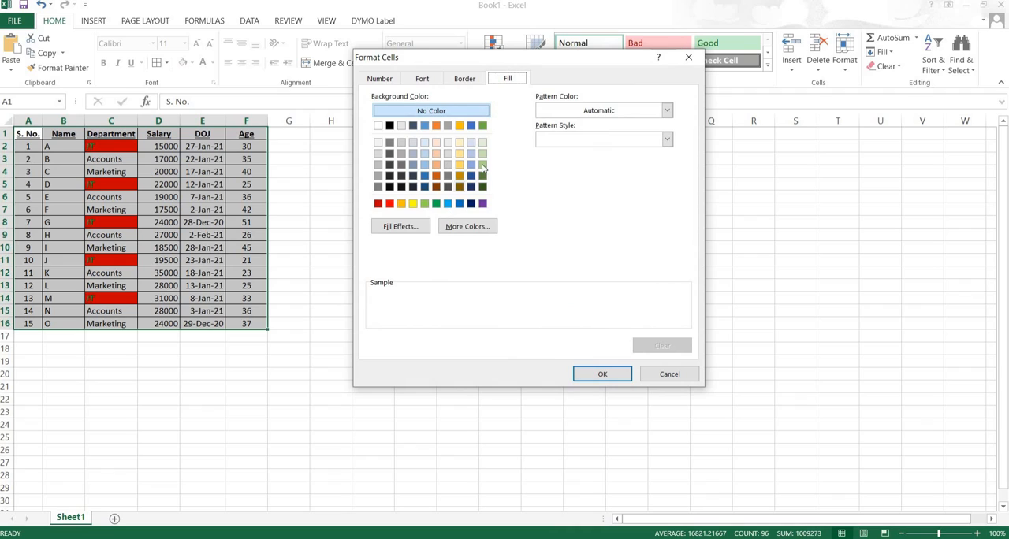
click(471, 205)
click(464, 78)
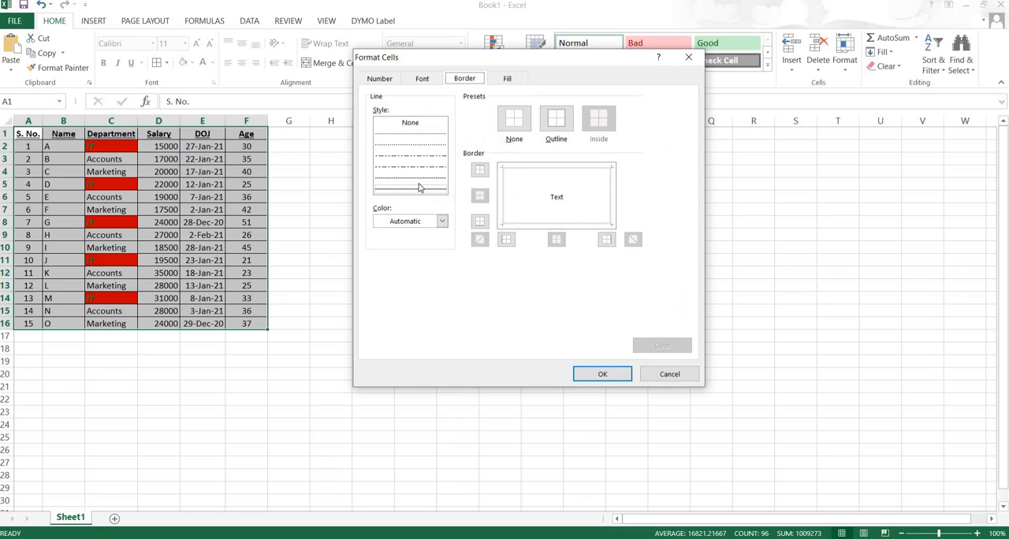
click(423, 79)
click(551, 194)
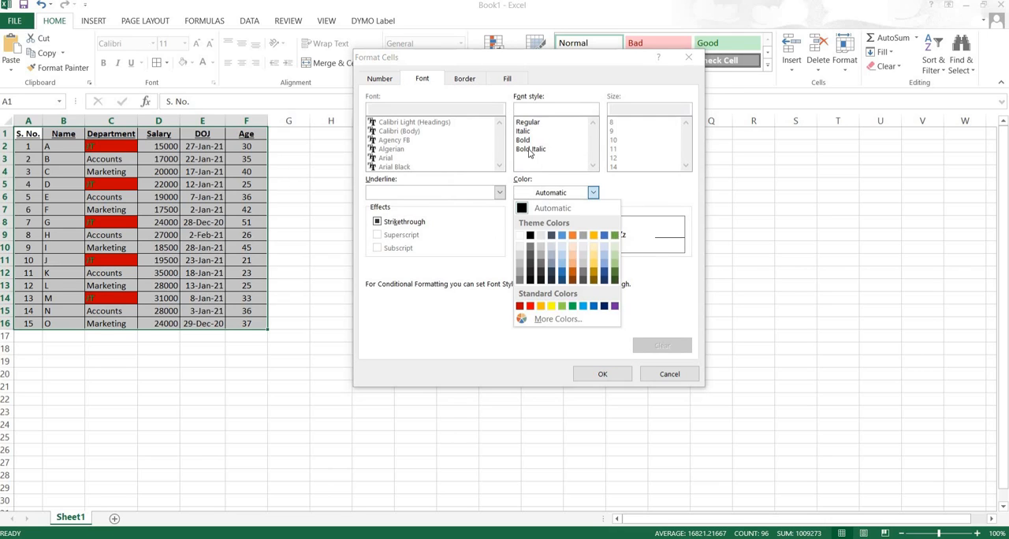
click(530, 149)
click(530, 150)
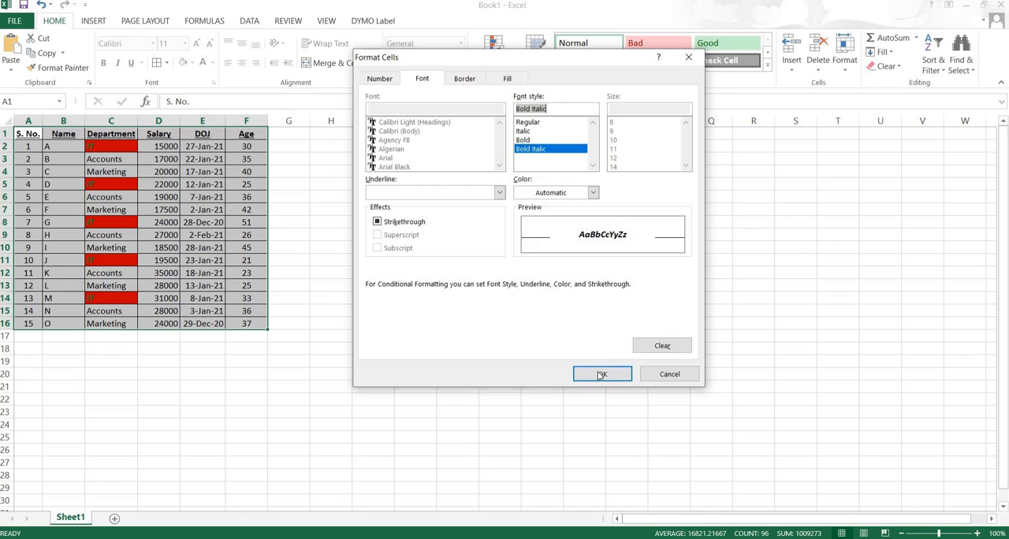
click(507, 79)
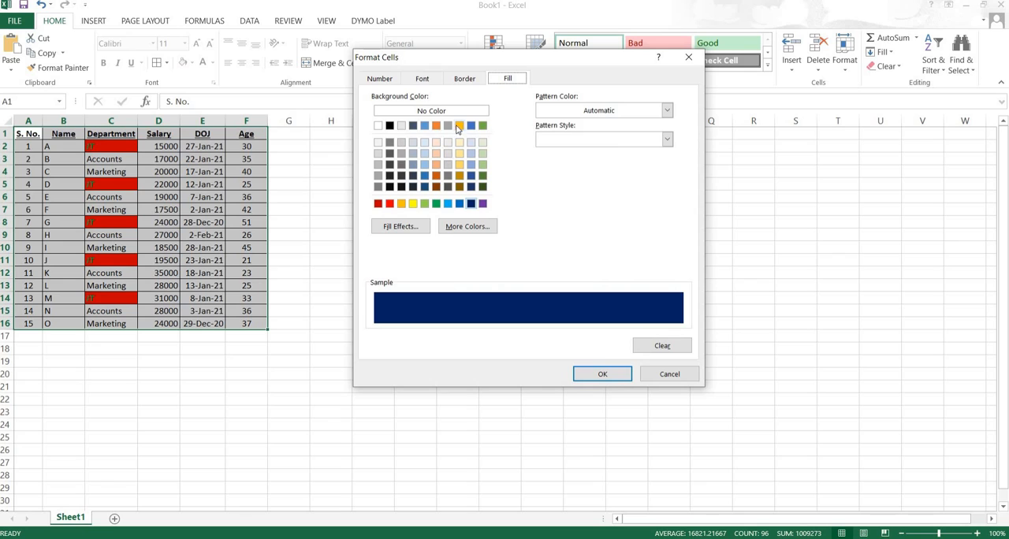
click(598, 377)
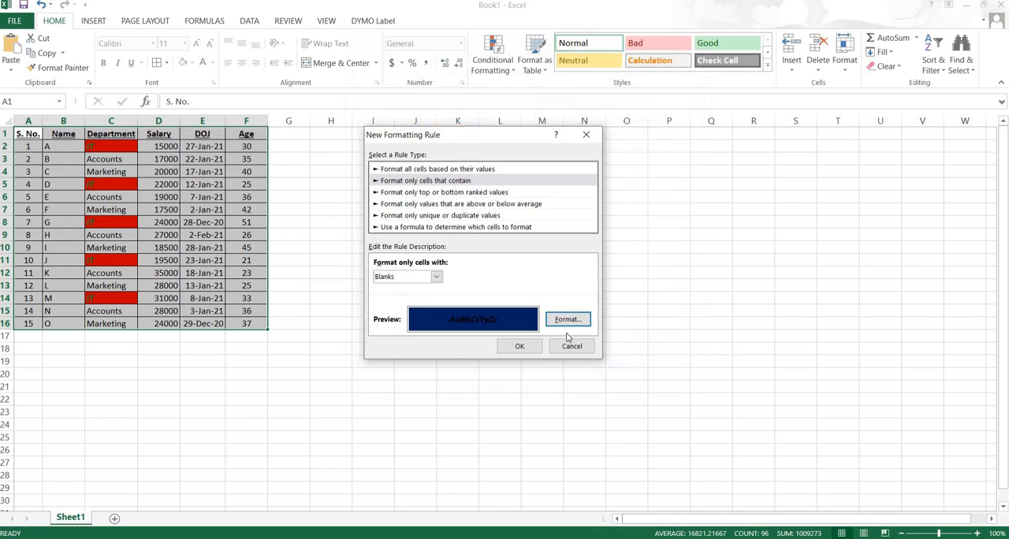
click(518, 347)
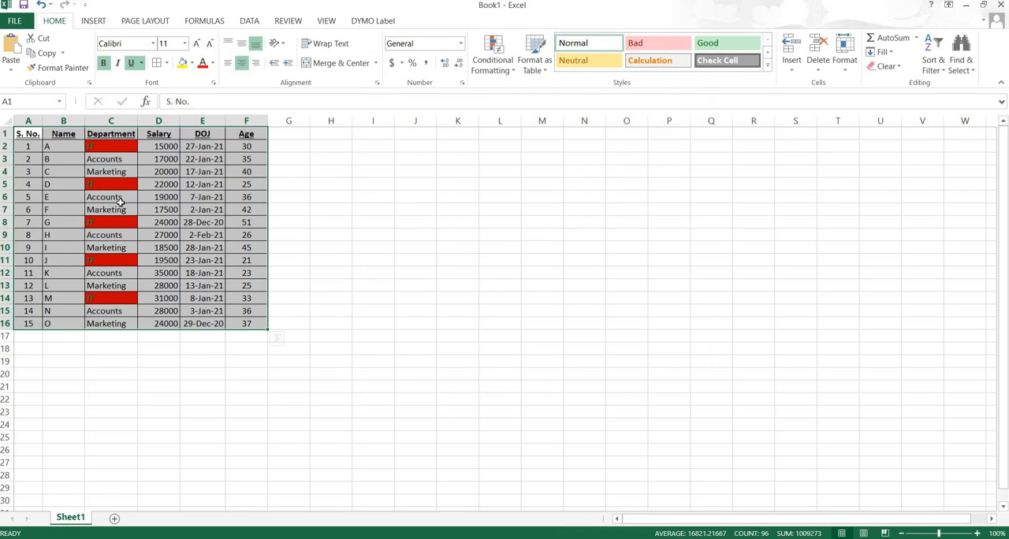
- Clear the salary values in cells D4 and D6
click(158, 172)
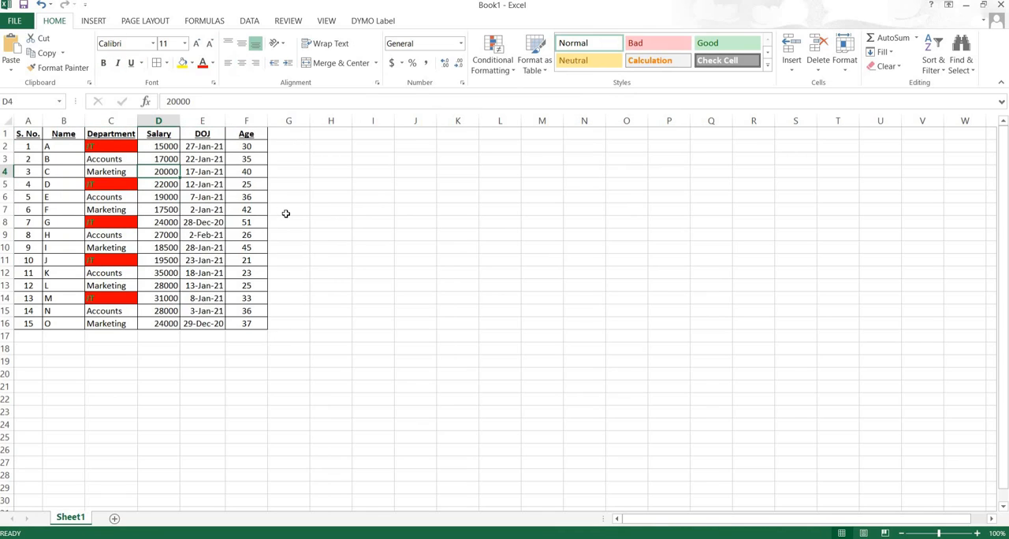
key(BackSpace)
key(Return)
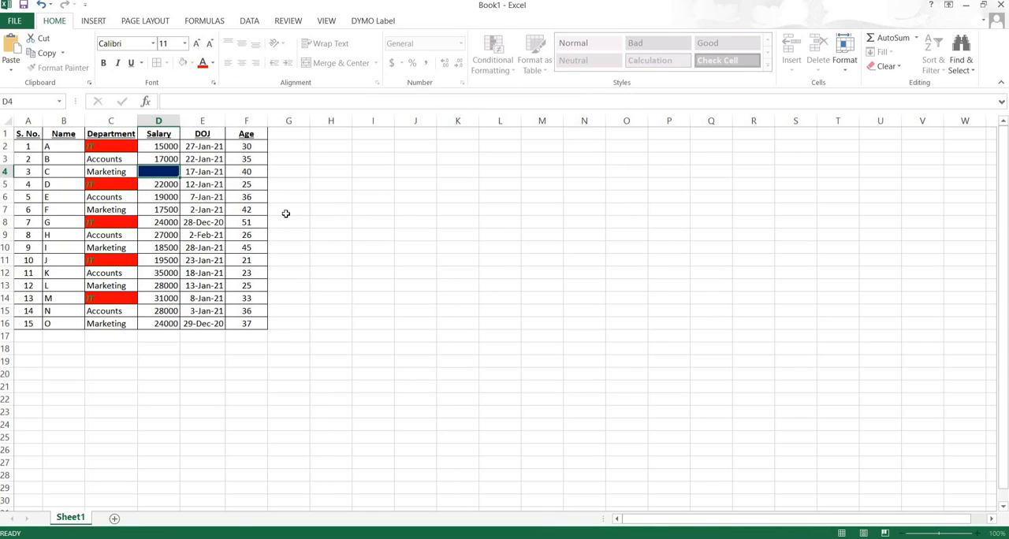
key(Down)
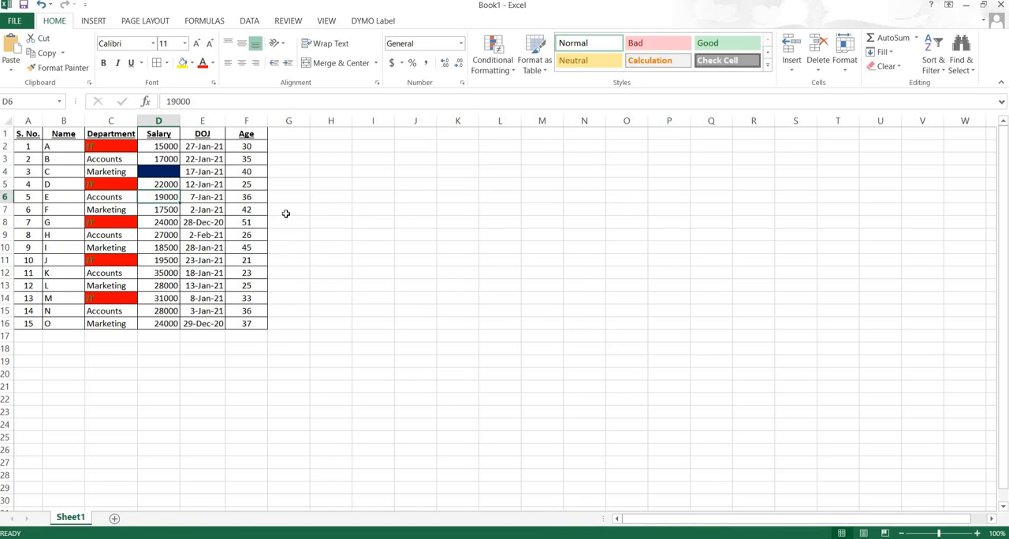
key(BackSpace)
key(Return)
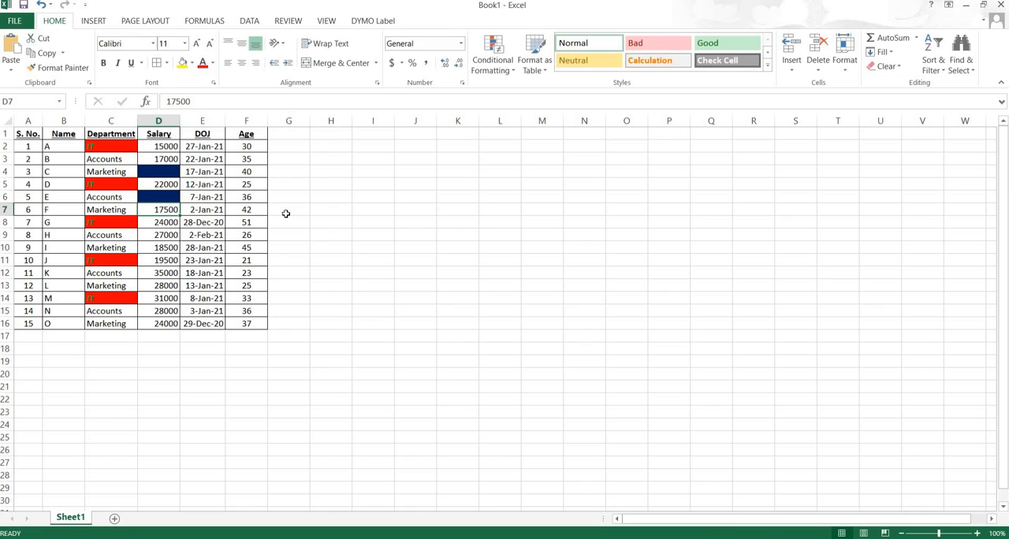
- Clear the department entry in cell C8
key(Down)
key(Up)
key(Left)
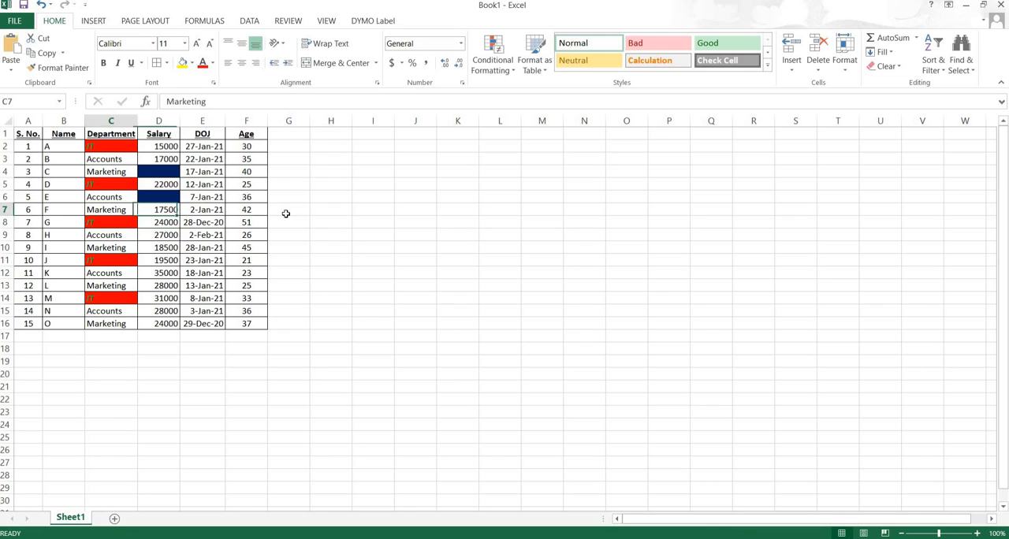
key(Down)
key(BackSpace)
key(Return)
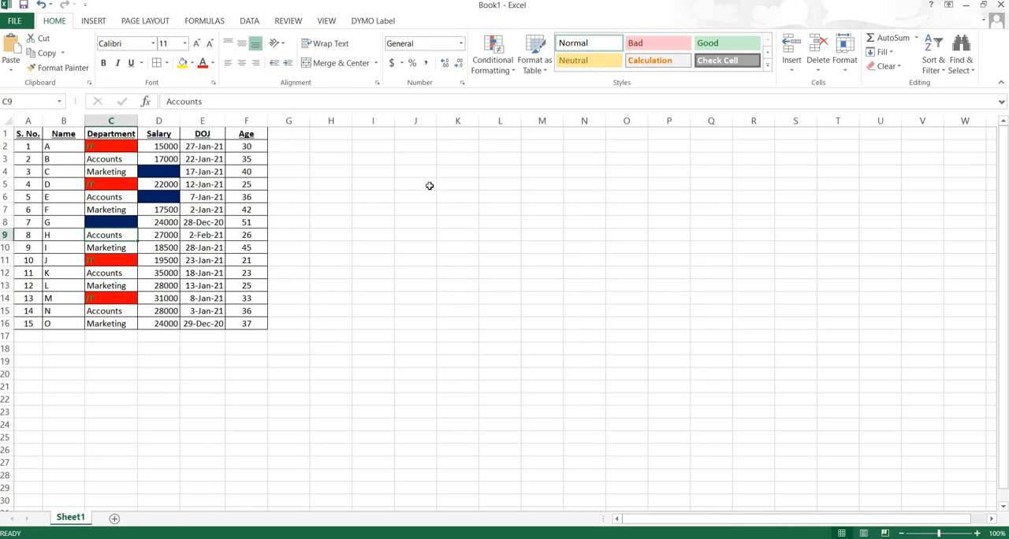
- Review the cell condition choices and the top or bottom ranking options for a new formatting rule, without creating one
click(513, 72)
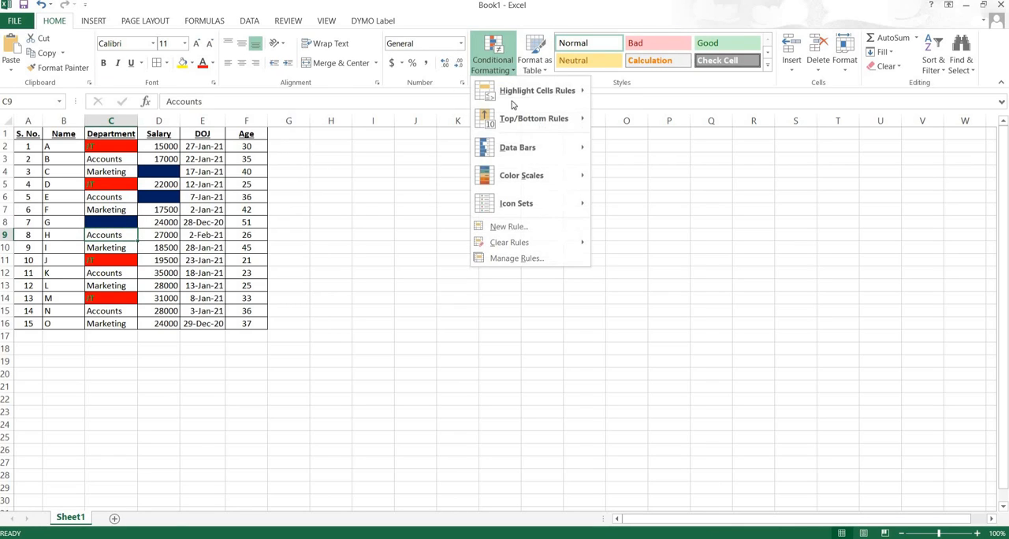
mouse_move(541, 90)
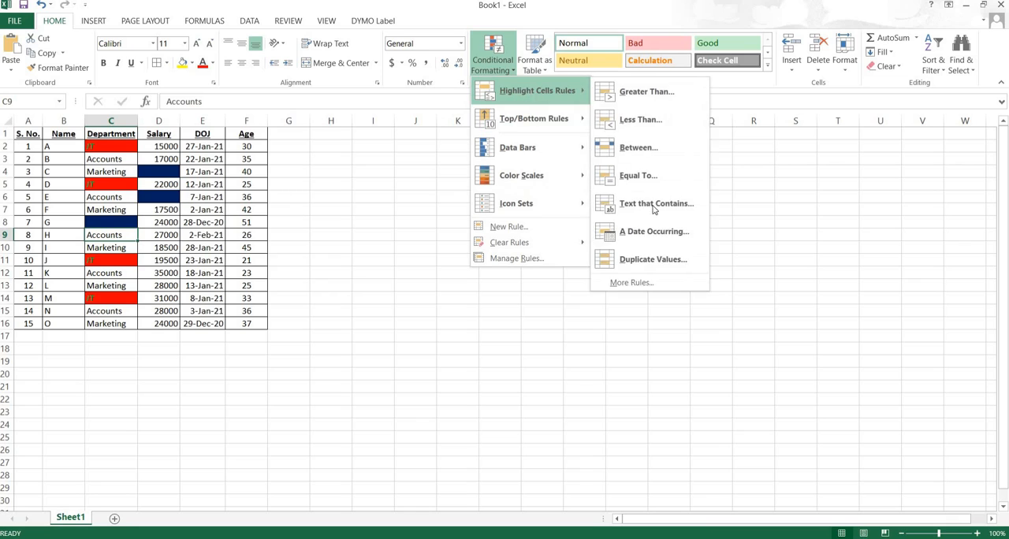
click(640, 282)
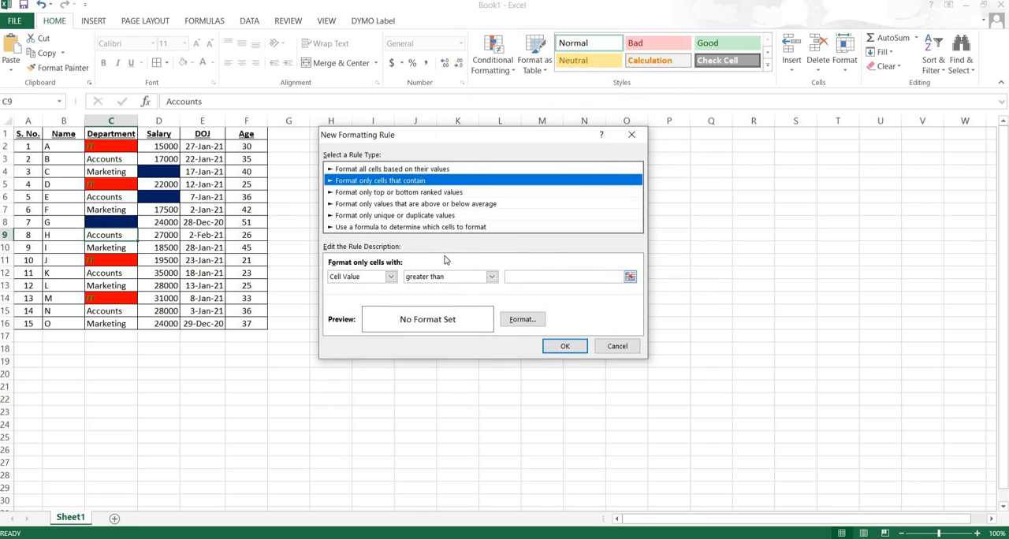
click(391, 277)
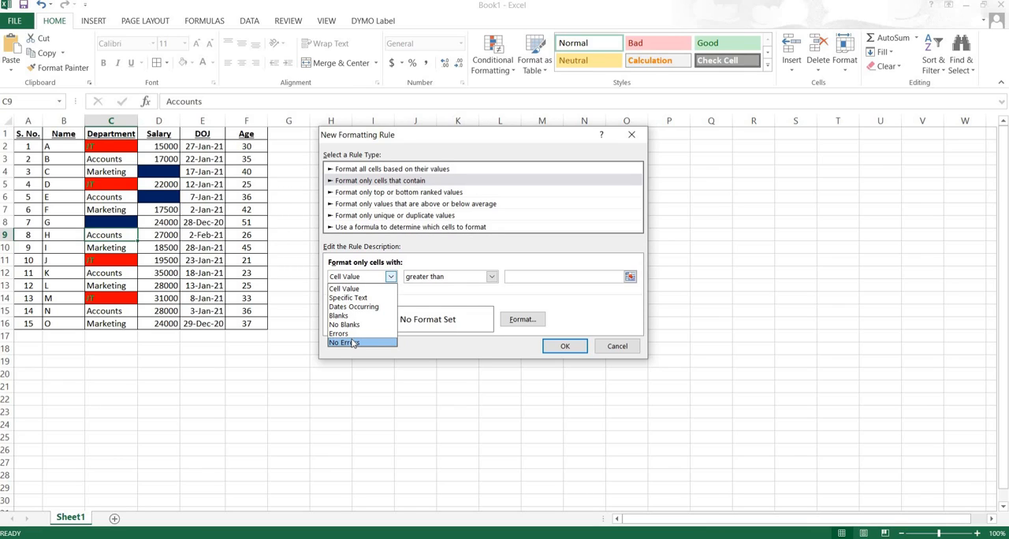
click(402, 183)
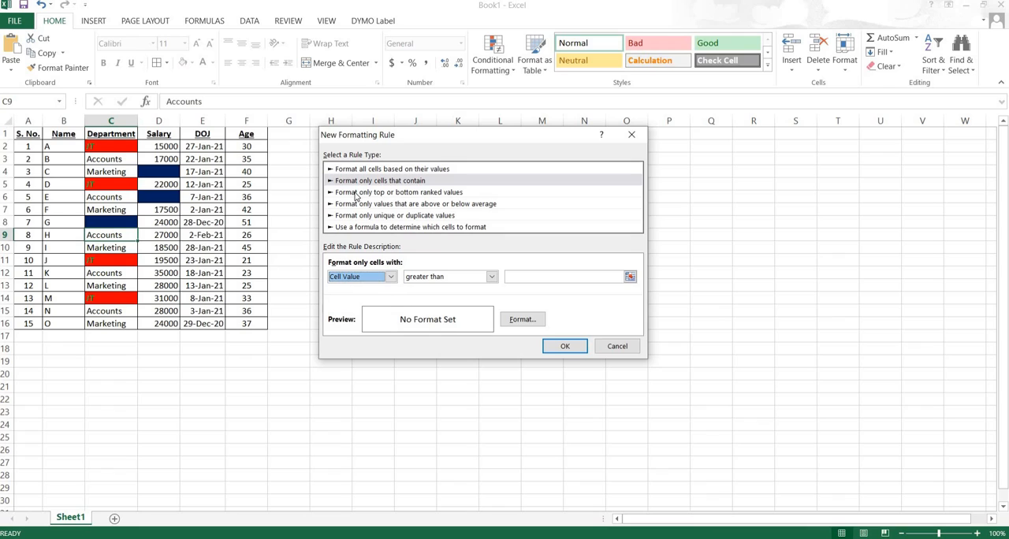
click(343, 194)
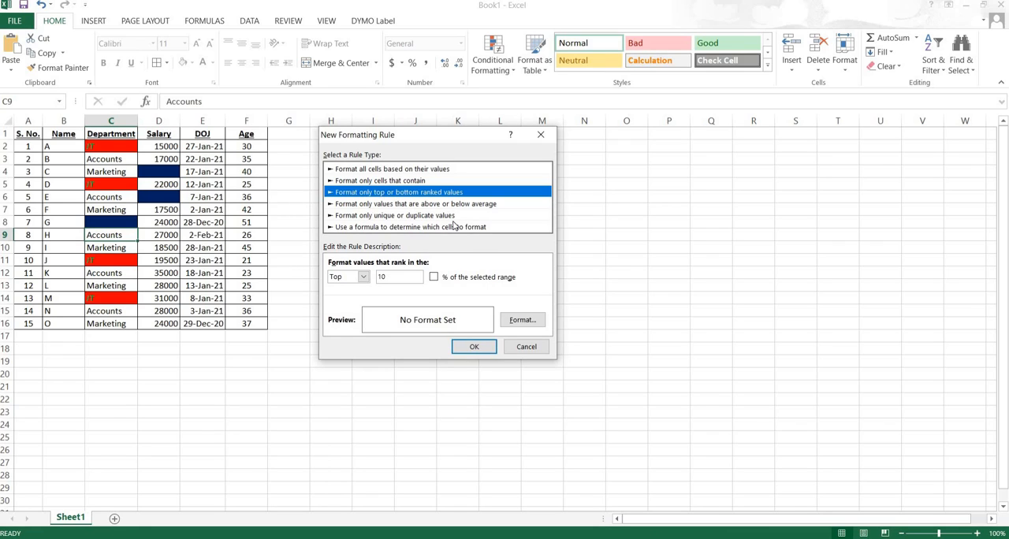
click(364, 277)
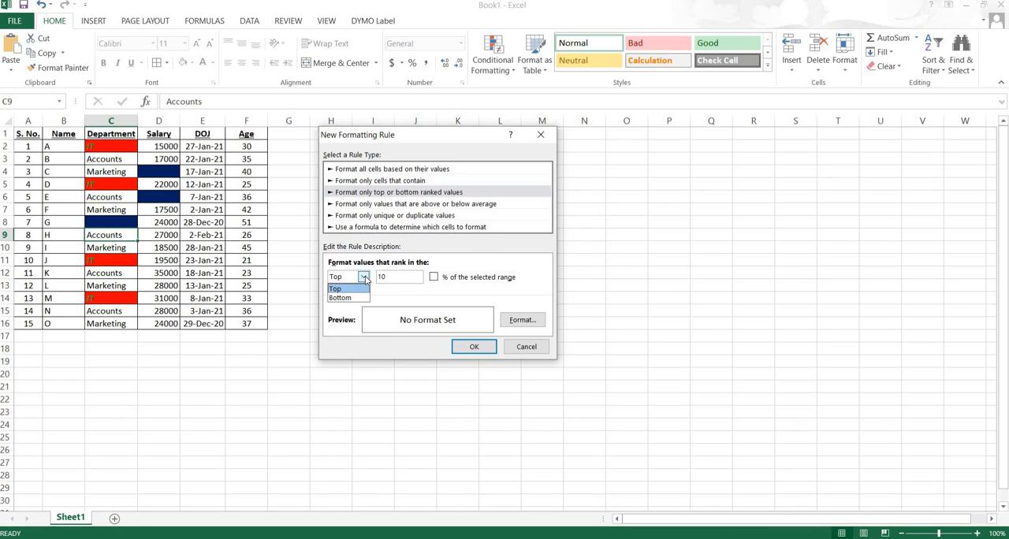
click(363, 277)
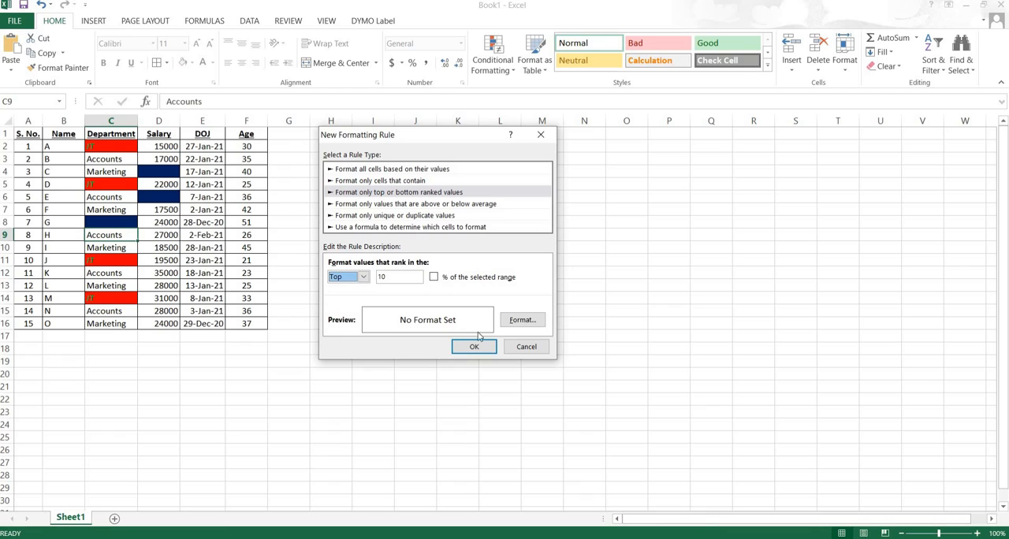
click(526, 347)
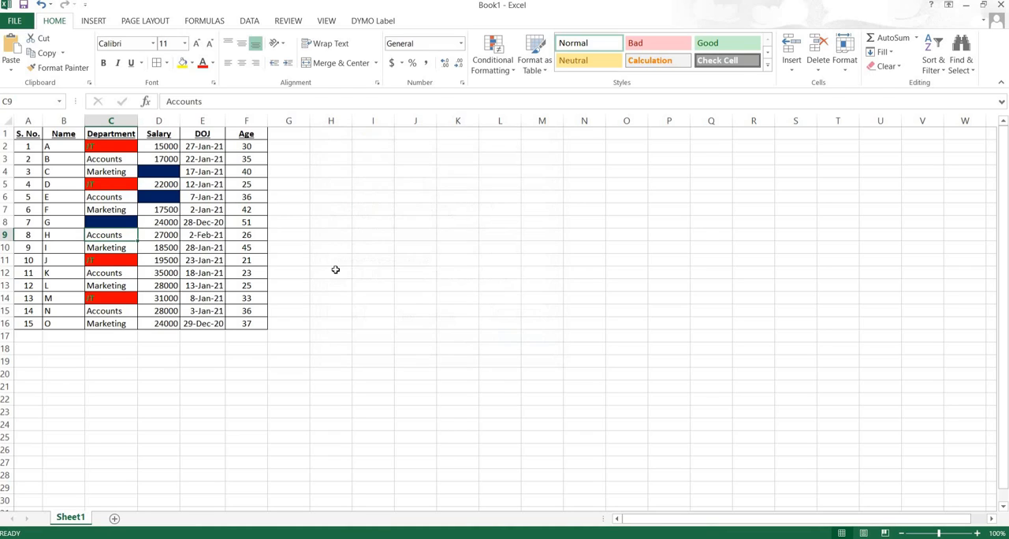
- Delete the Blanks rule and the "it" text rule applied to A1:F16, and apply the change
click(117, 135)
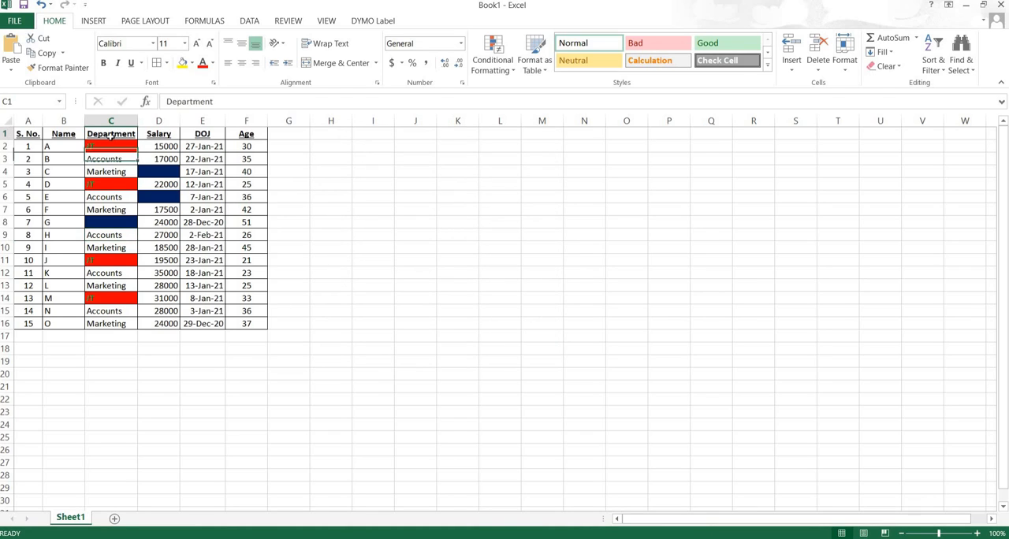
click(511, 71)
click(530, 259)
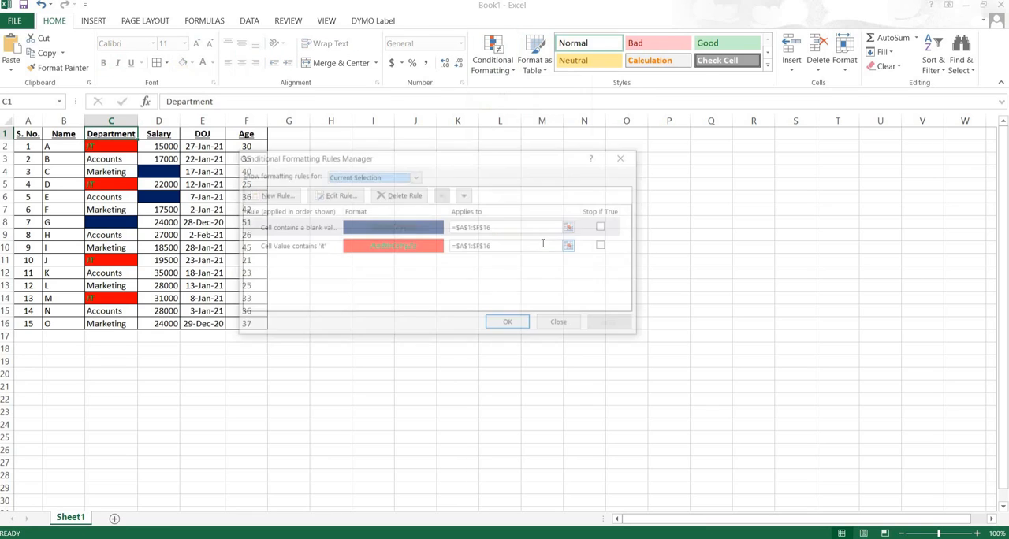
click(605, 227)
click(605, 249)
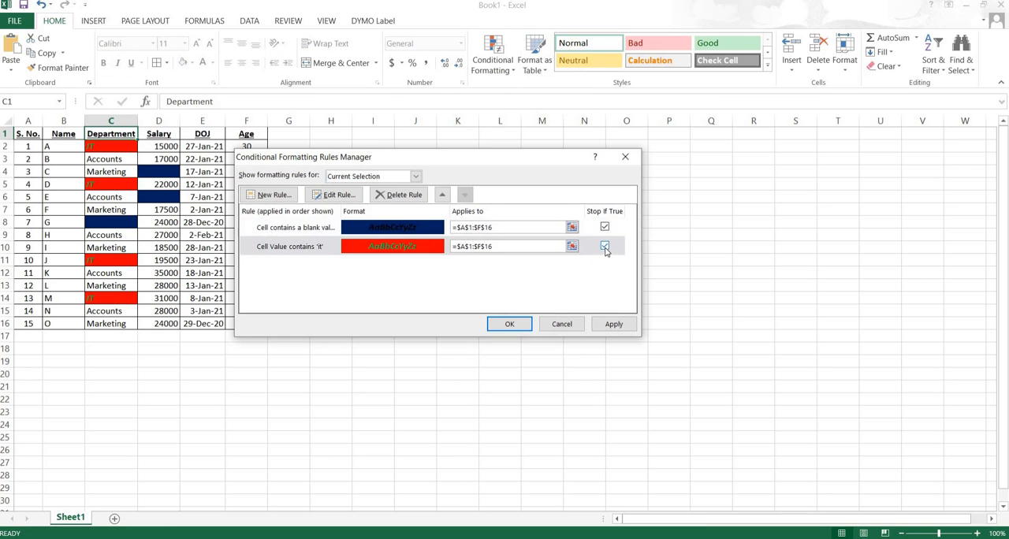
click(397, 197)
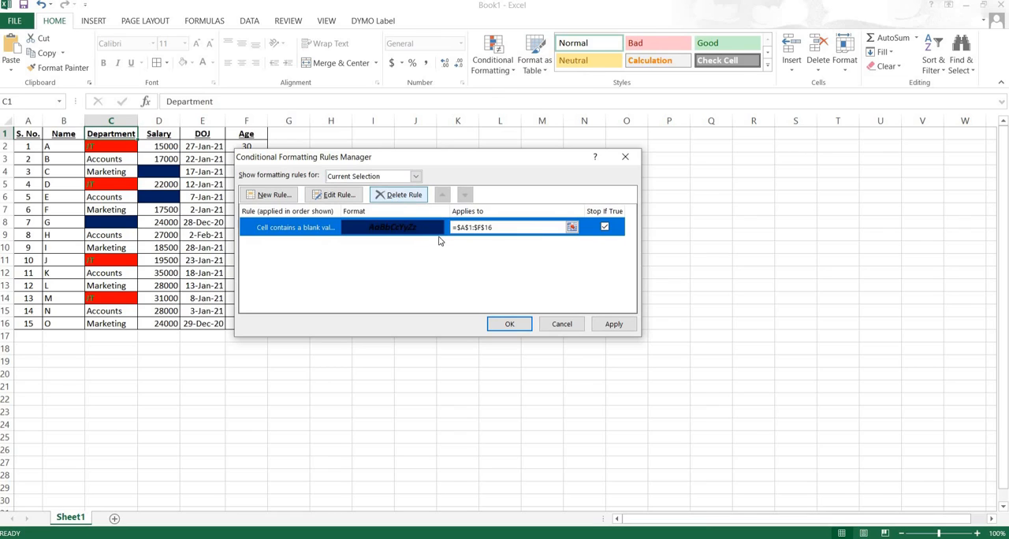
click(398, 195)
click(614, 324)
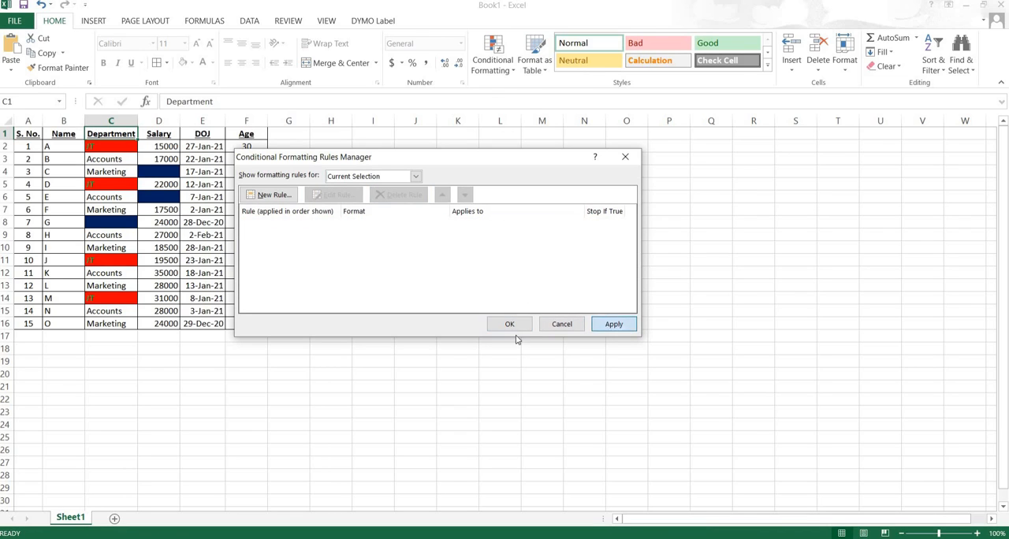
click(509, 325)
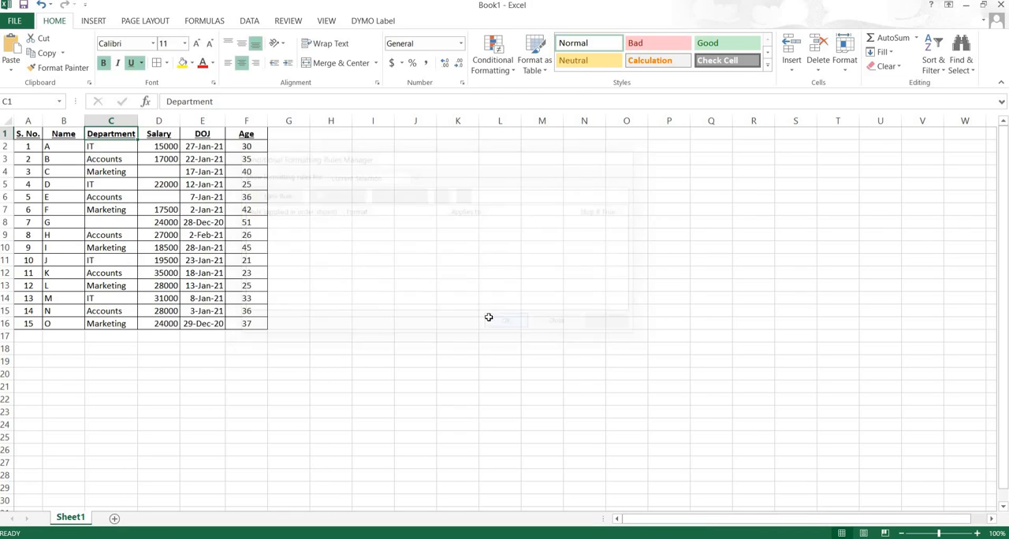
- Fill the empty salary cells with 18000 in D4 and 22000 in D6
click(159, 170)
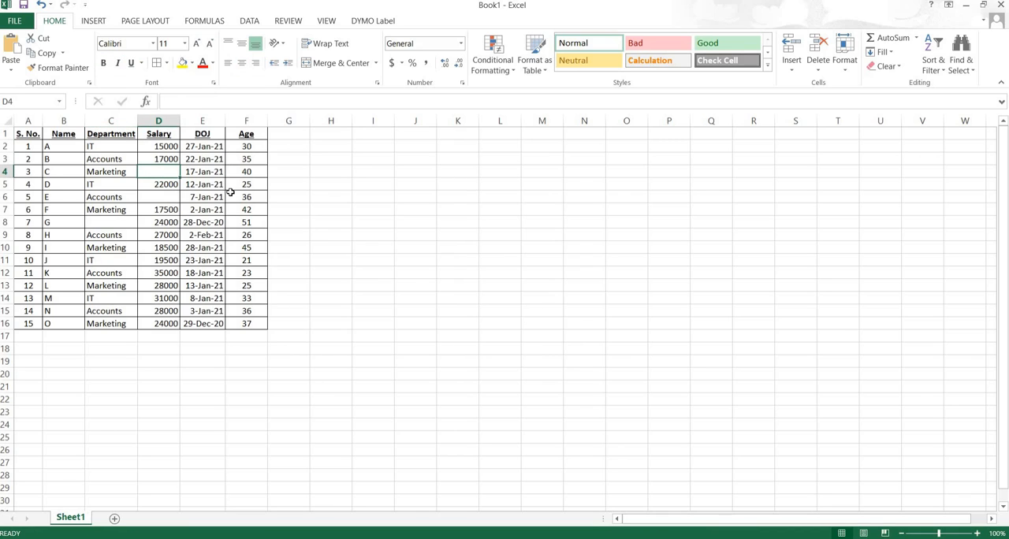
text(18000)
key(Return)
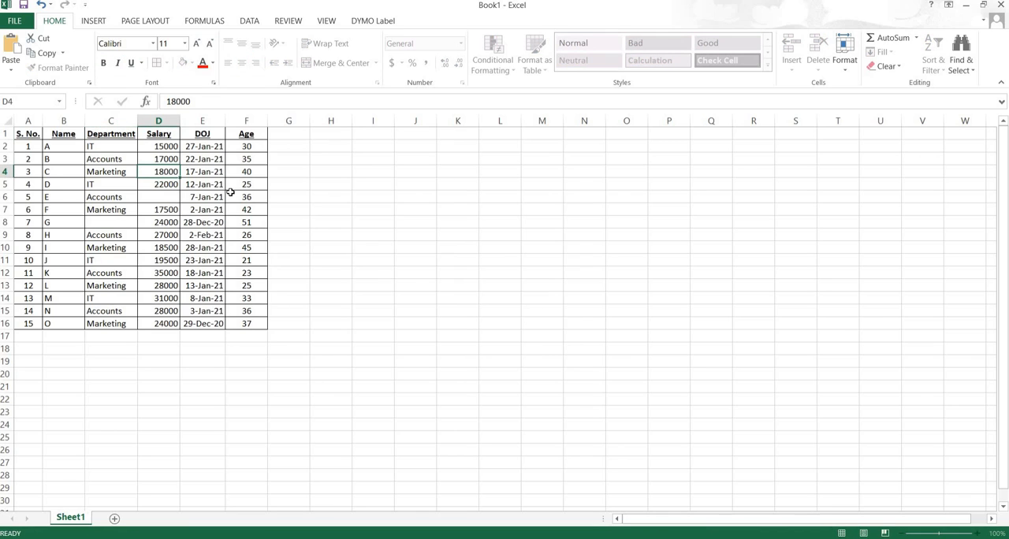
key(Return)
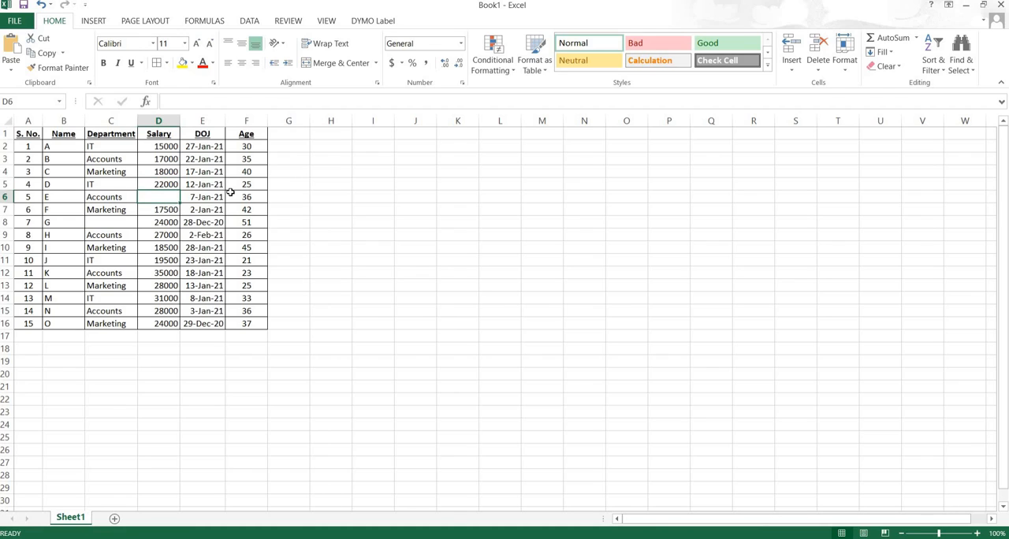
text(22000)
key(Return)
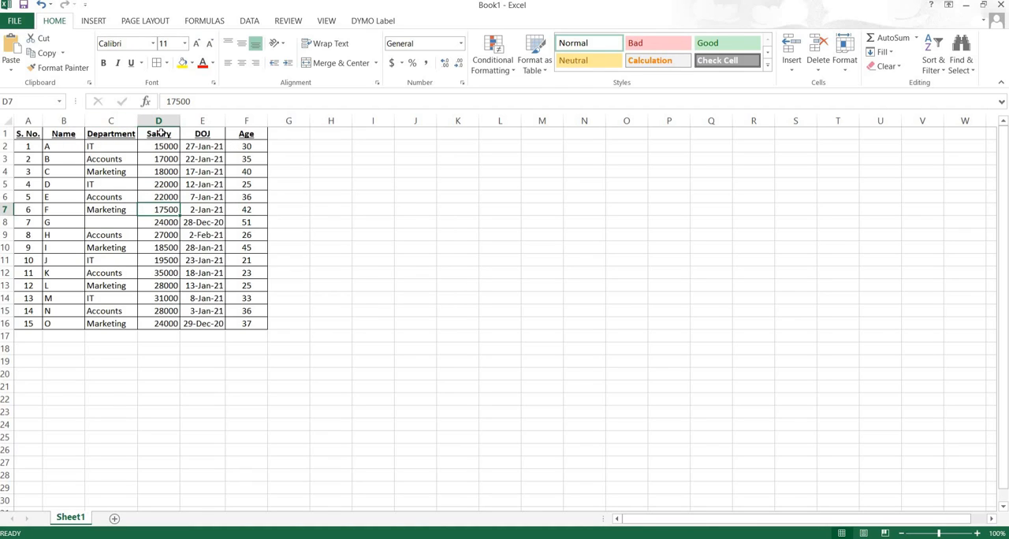
- Start a new rule for the Salary column D1:D16 that formats only the top 10 ranked values
drag(160, 134, 160, 323)
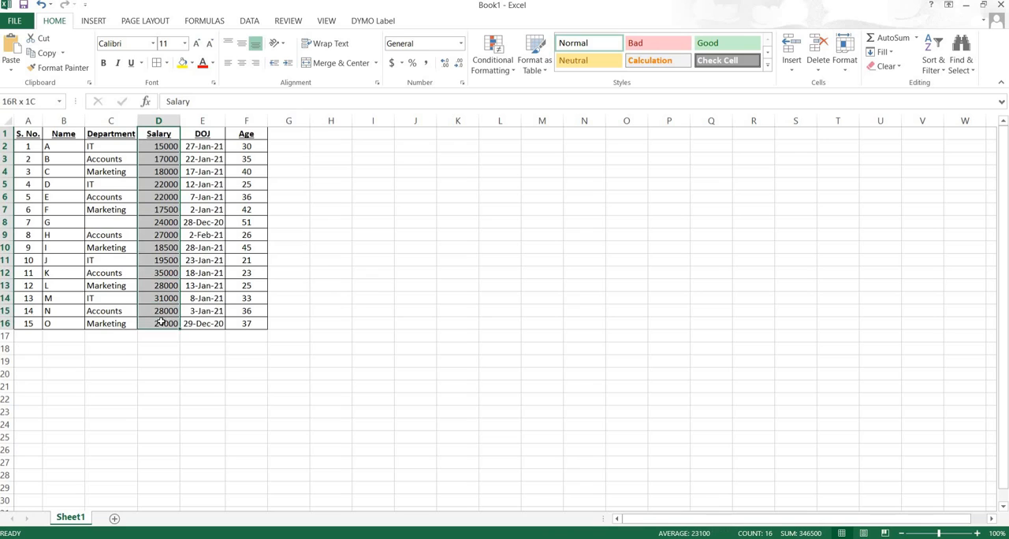
click(507, 71)
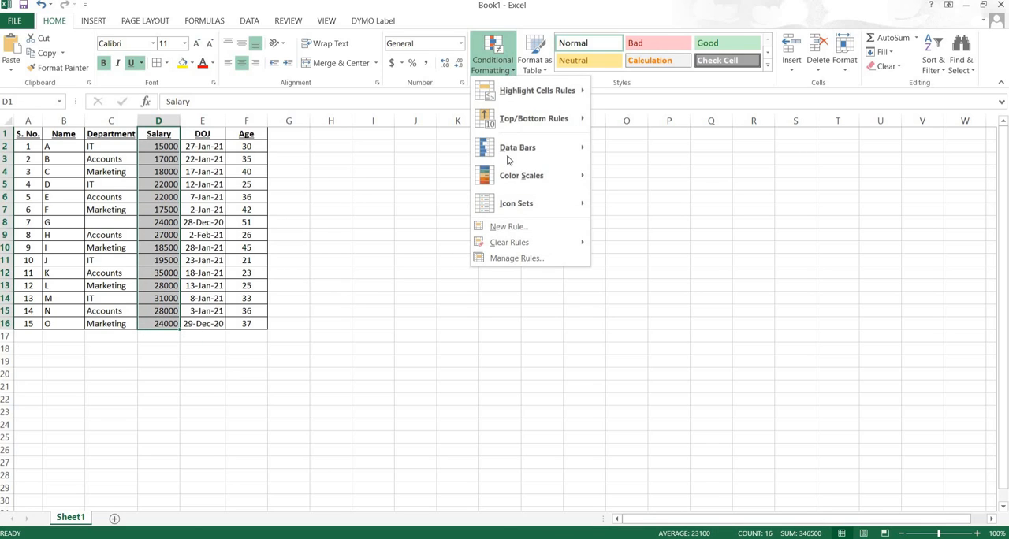
mouse_move(544, 90)
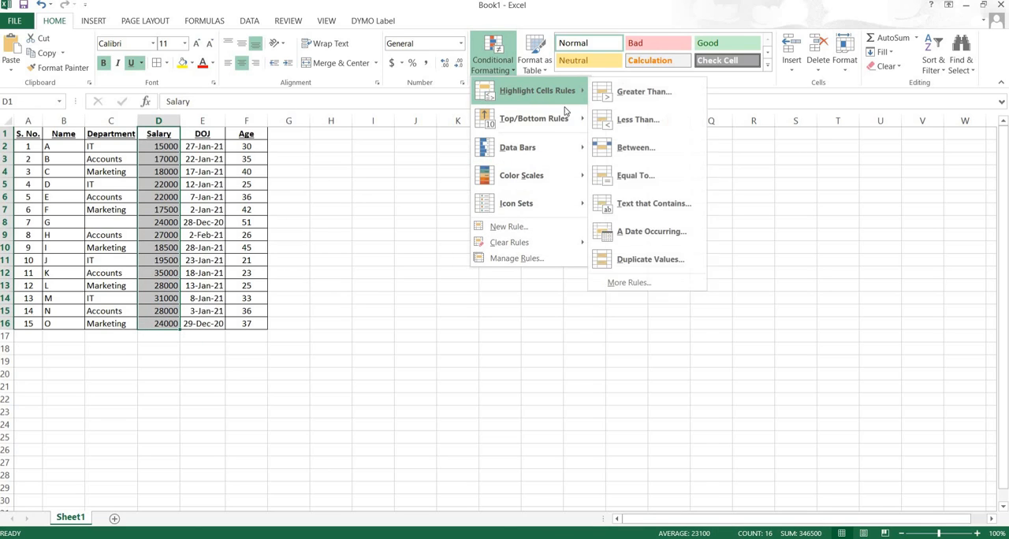
click(630, 282)
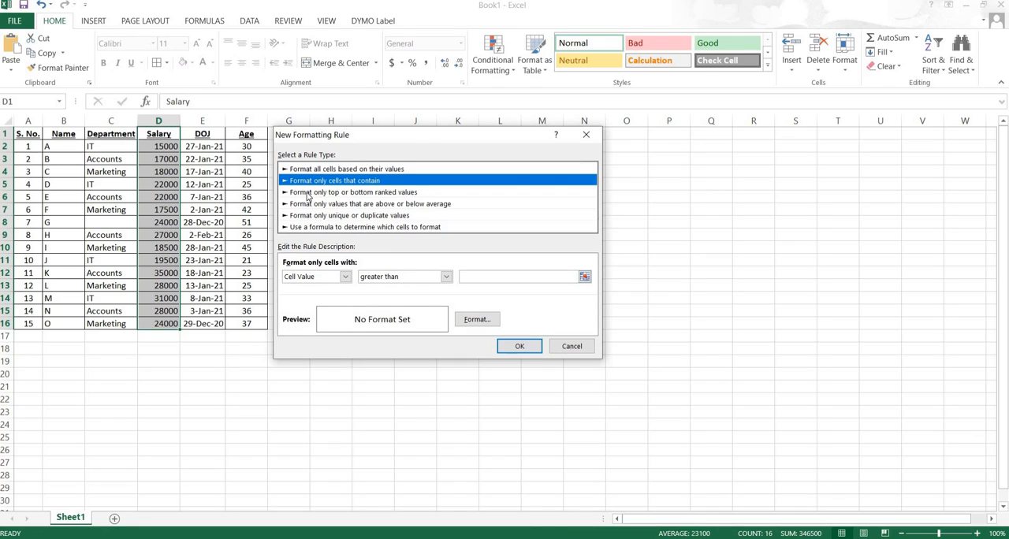
click(308, 194)
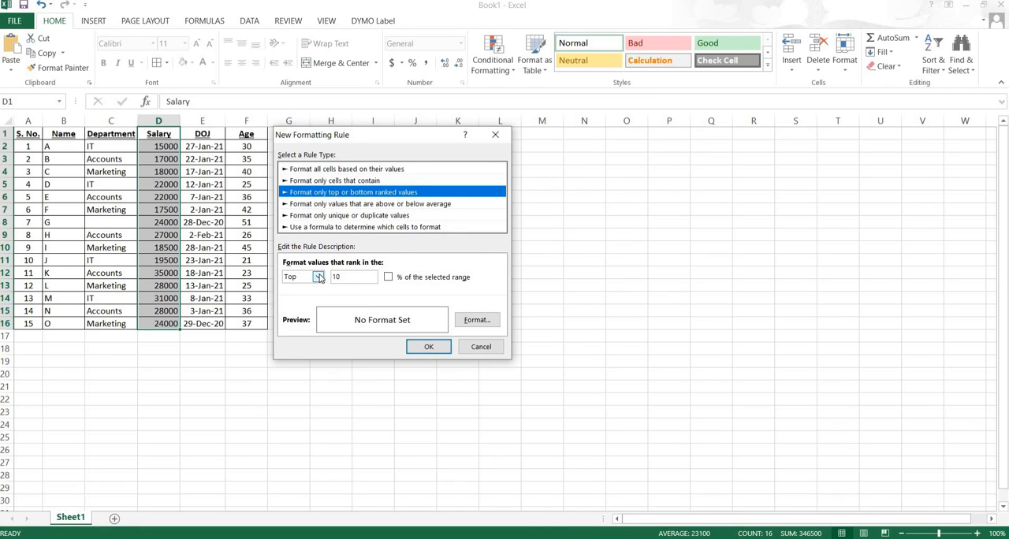
- Give the top-ranked salary rule's format a yellow fill and a dark green outline border
click(470, 322)
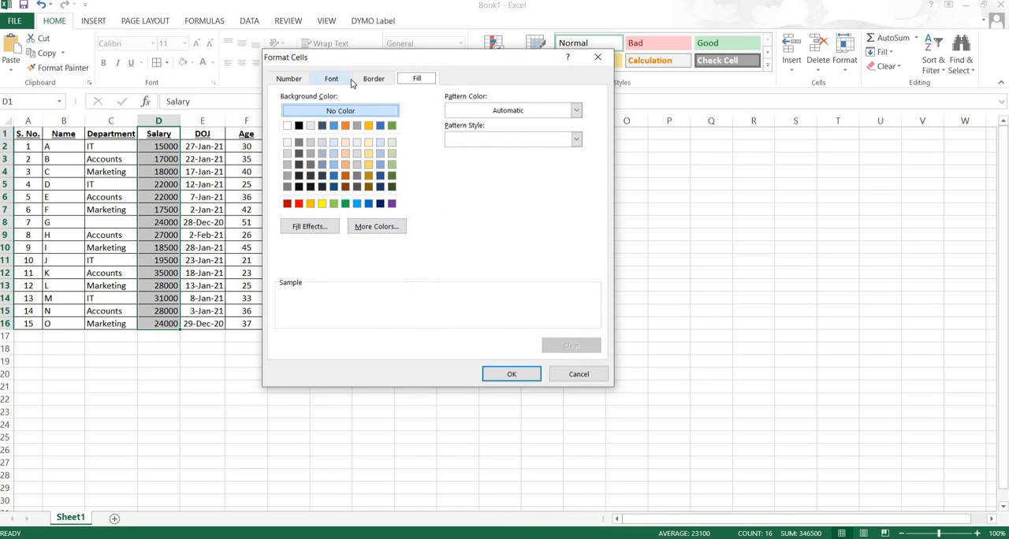
click(579, 373)
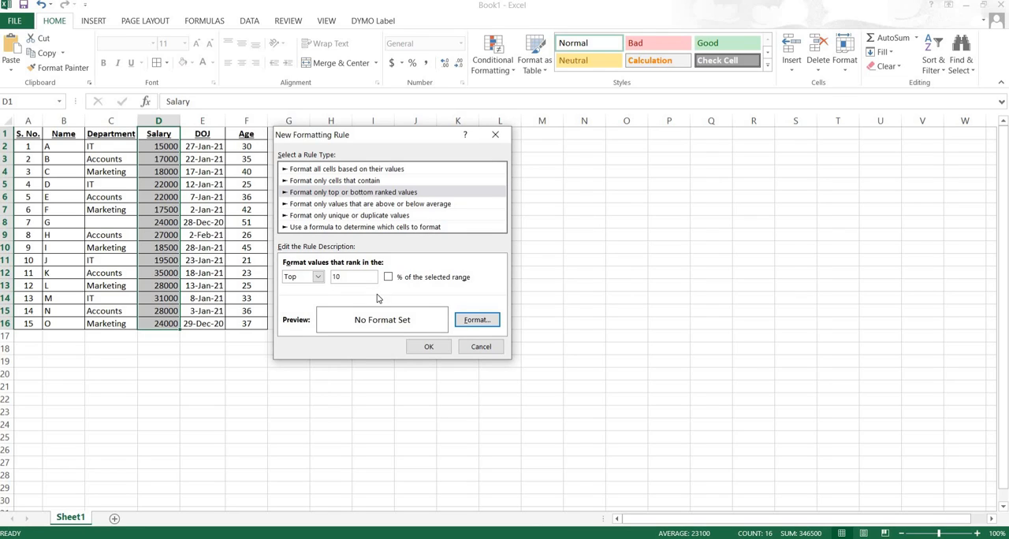
click(488, 319)
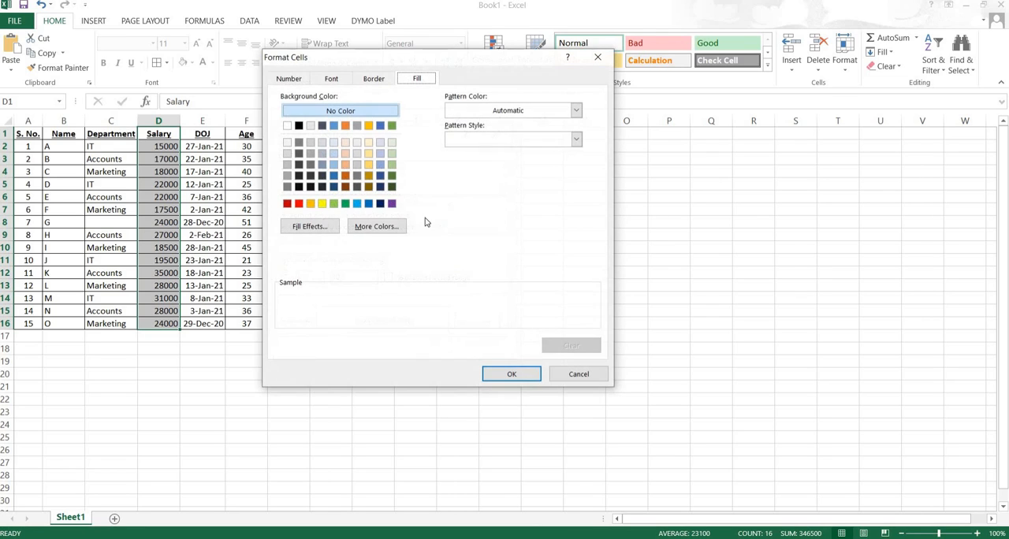
click(322, 205)
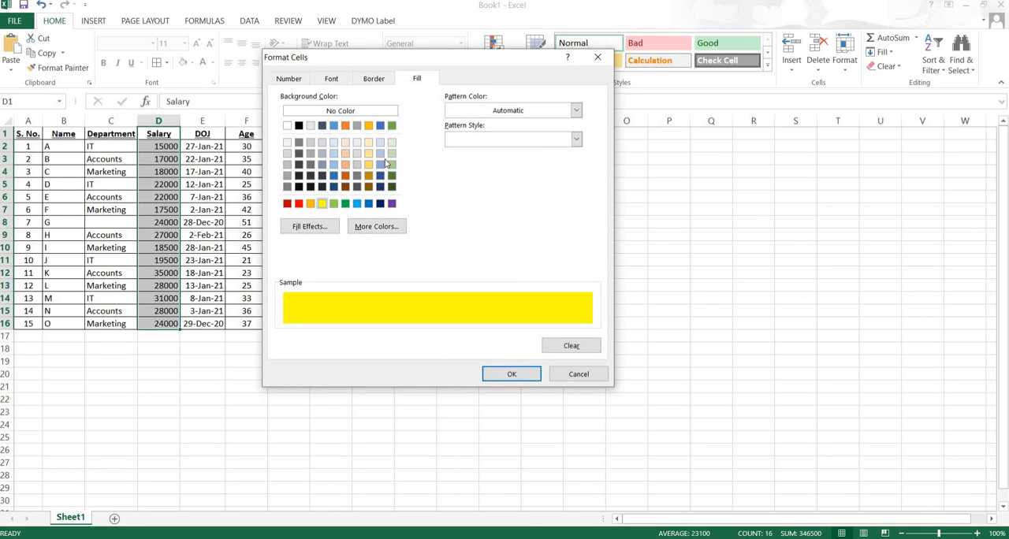
click(375, 79)
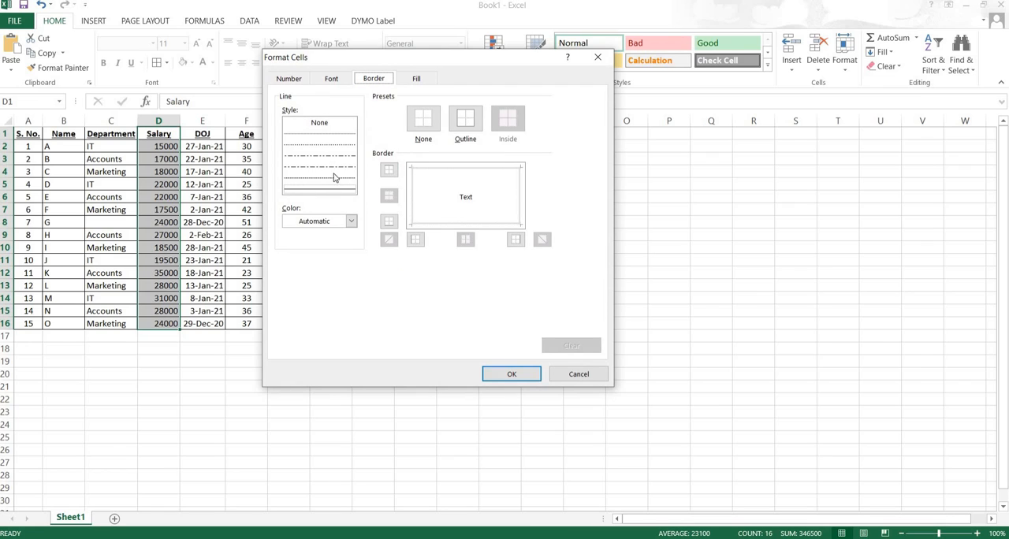
click(351, 222)
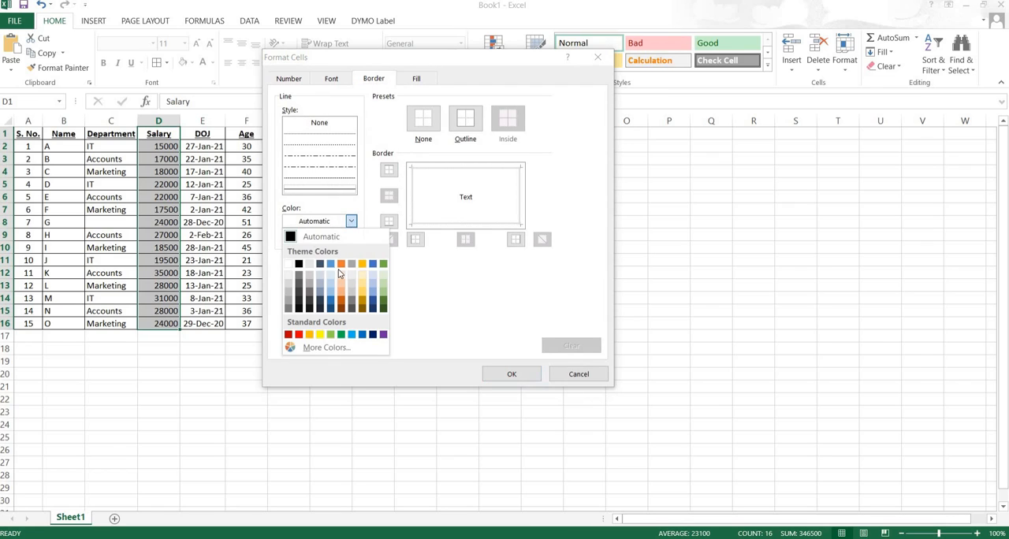
click(382, 306)
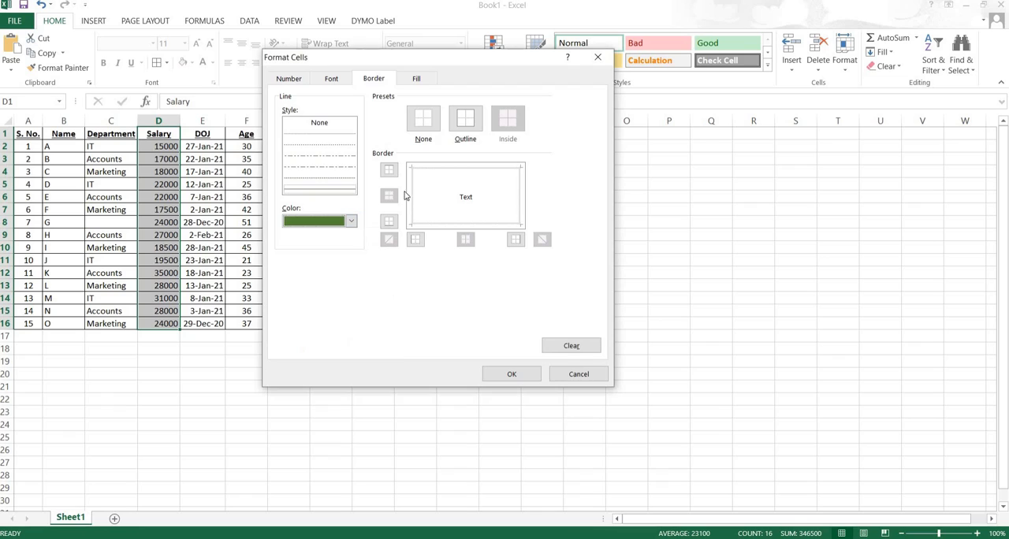
click(465, 131)
- Set the font in the rule's format to bold italic in dark blue
click(332, 79)
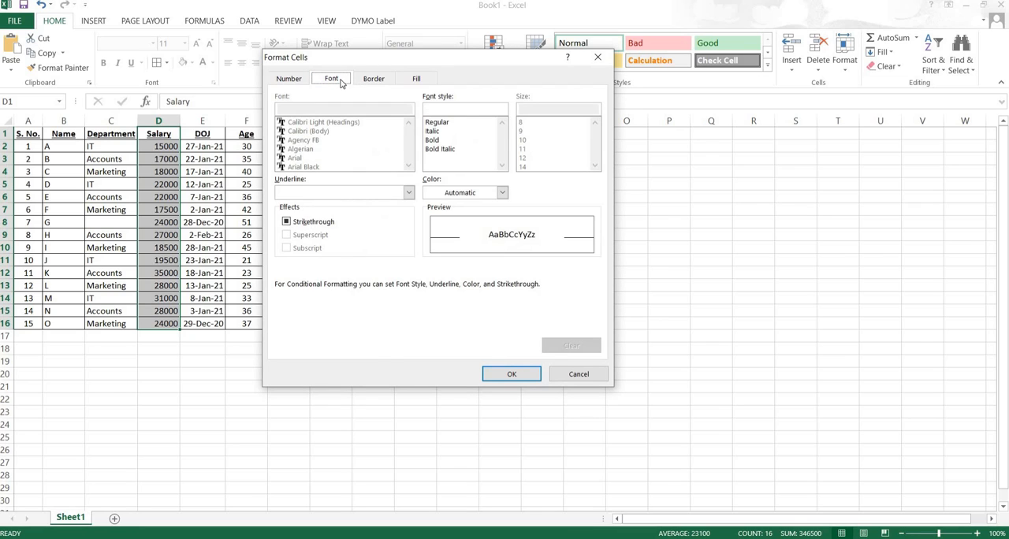
click(432, 139)
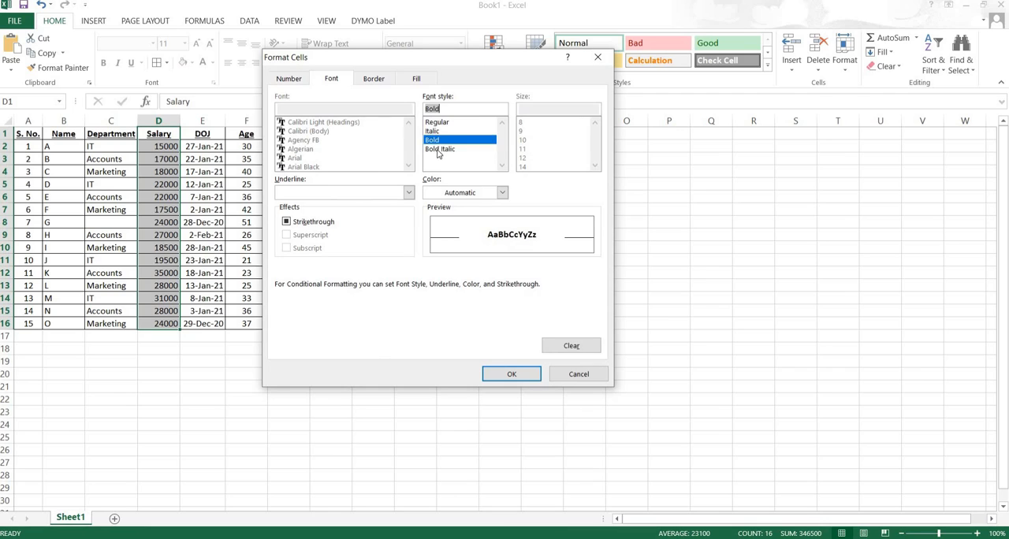
click(440, 149)
click(502, 193)
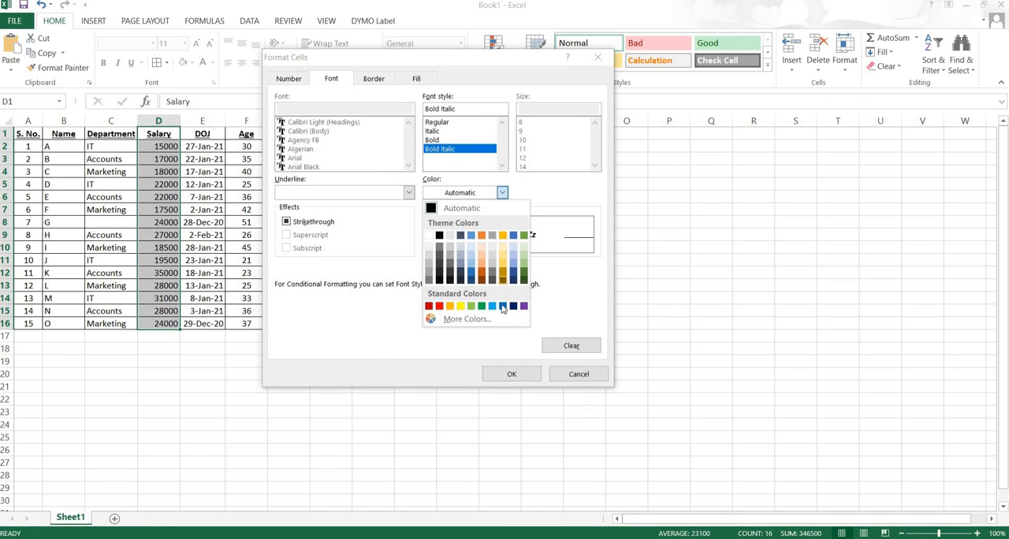
click(513, 307)
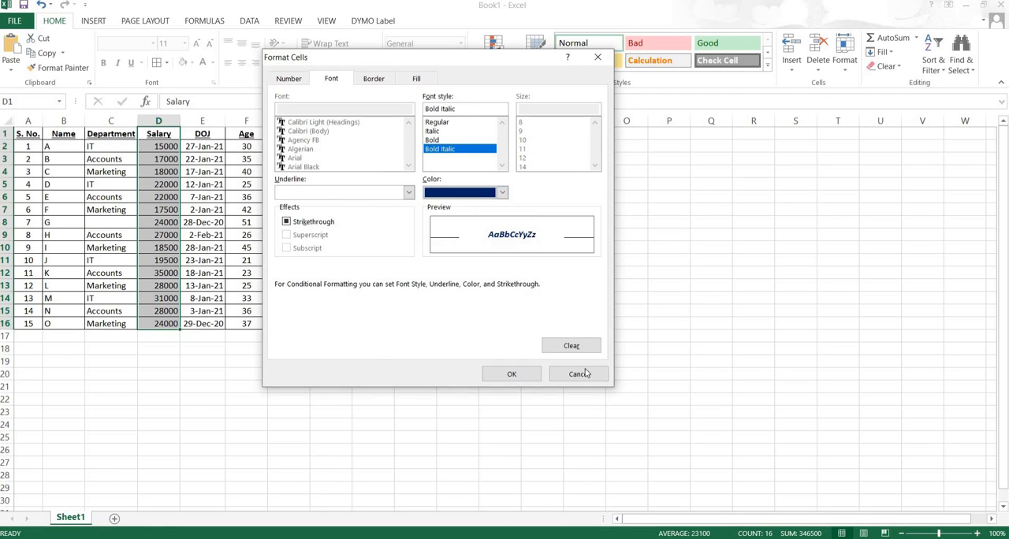
- Accept the format, limit the rule to the top 5 values, and create it
click(417, 79)
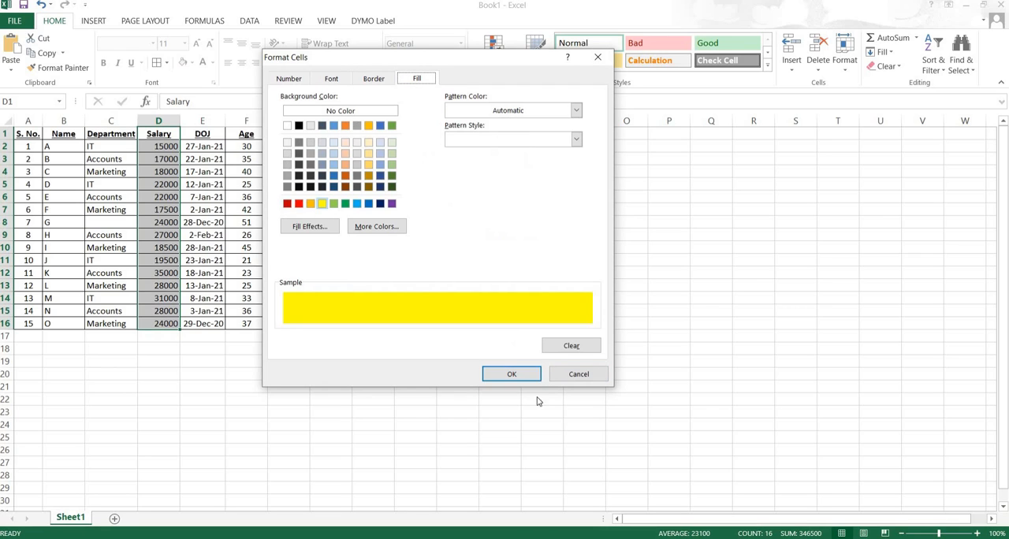
click(512, 374)
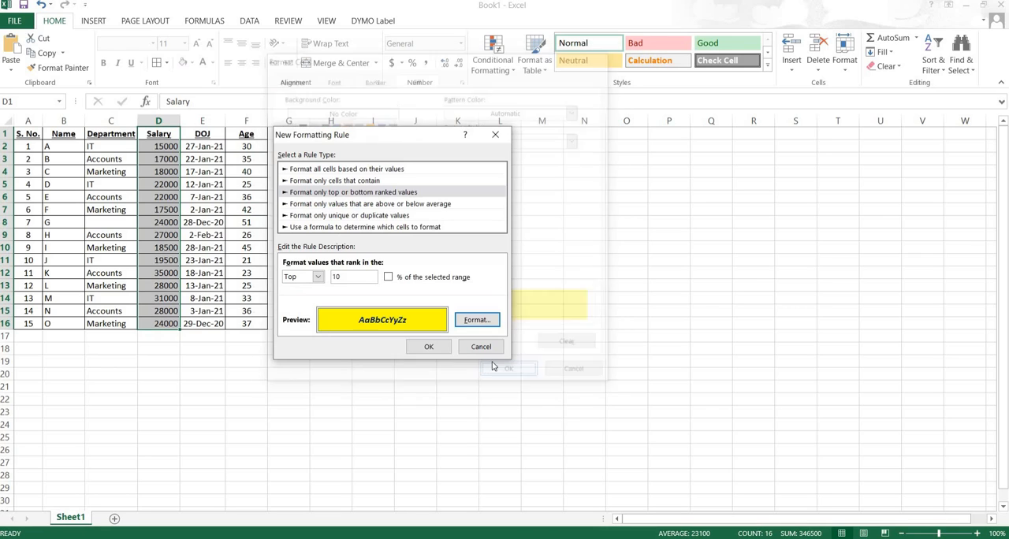
double_click(336, 277)
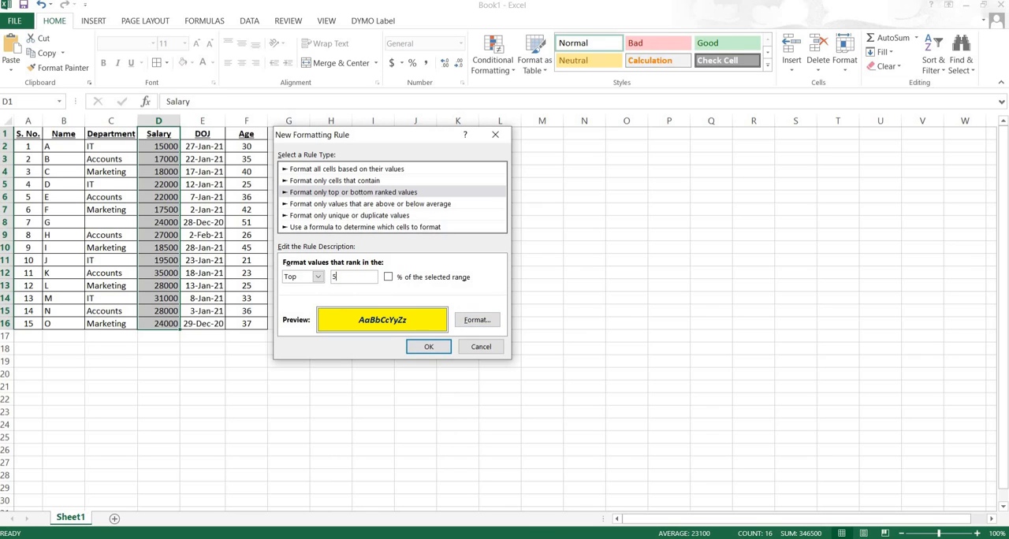
click(431, 347)
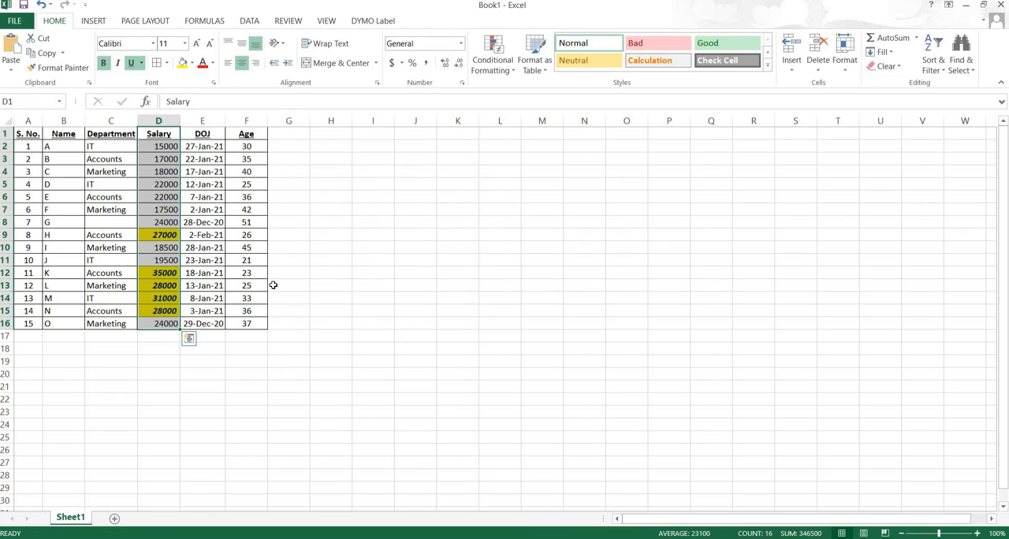
click(509, 76)
mouse_move(528, 92)
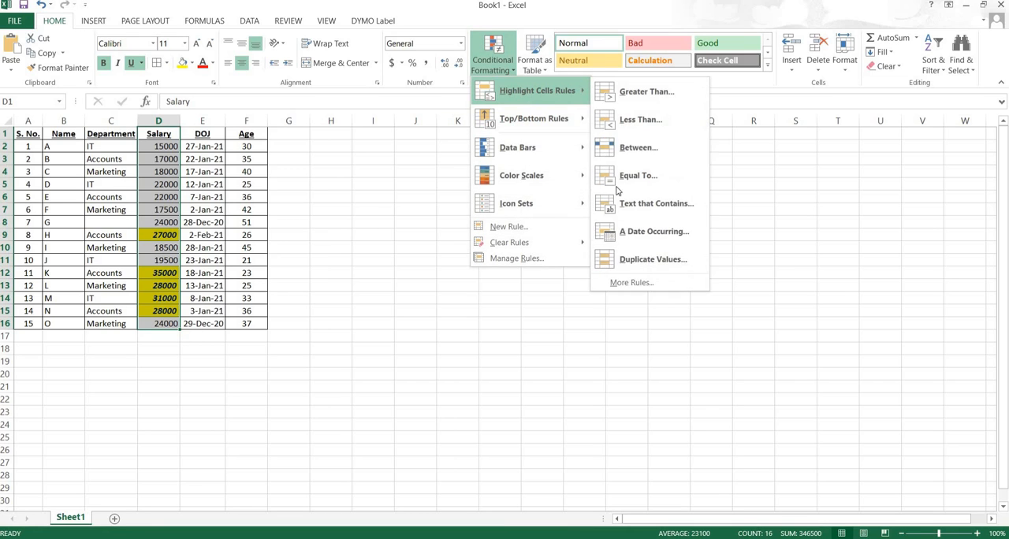
click(628, 285)
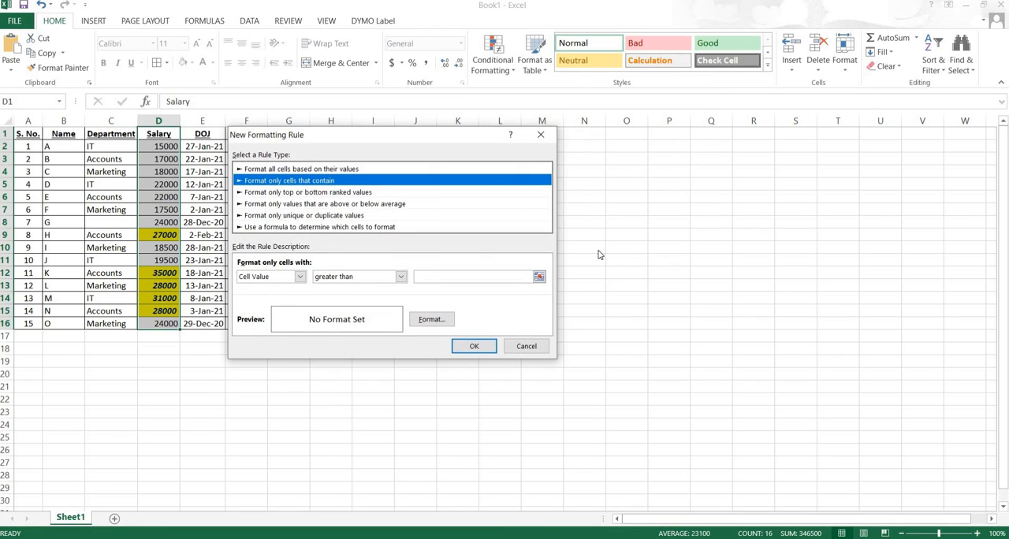
click(527, 346)
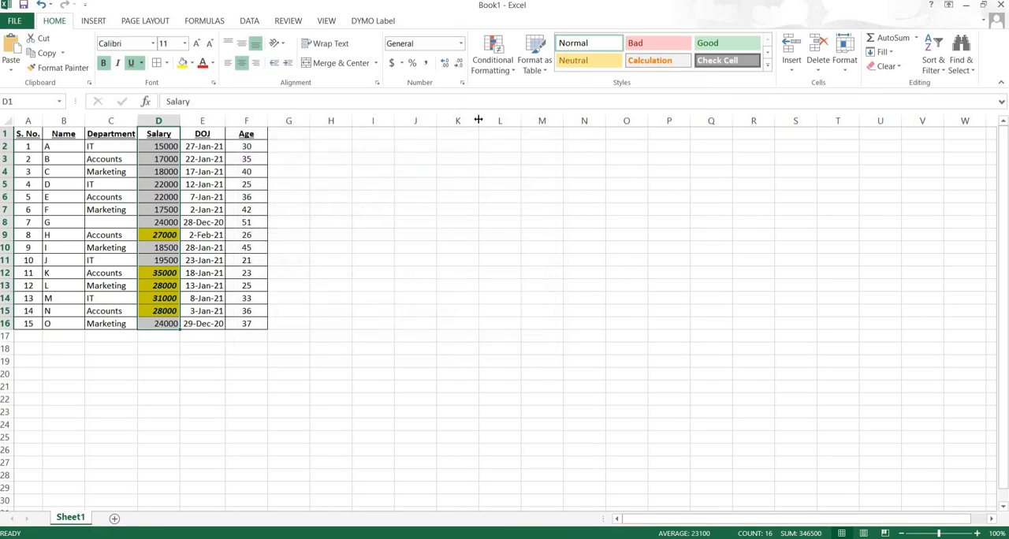
- Edit the existing Salary column rule to format the top 10 values and apply the change
click(513, 73)
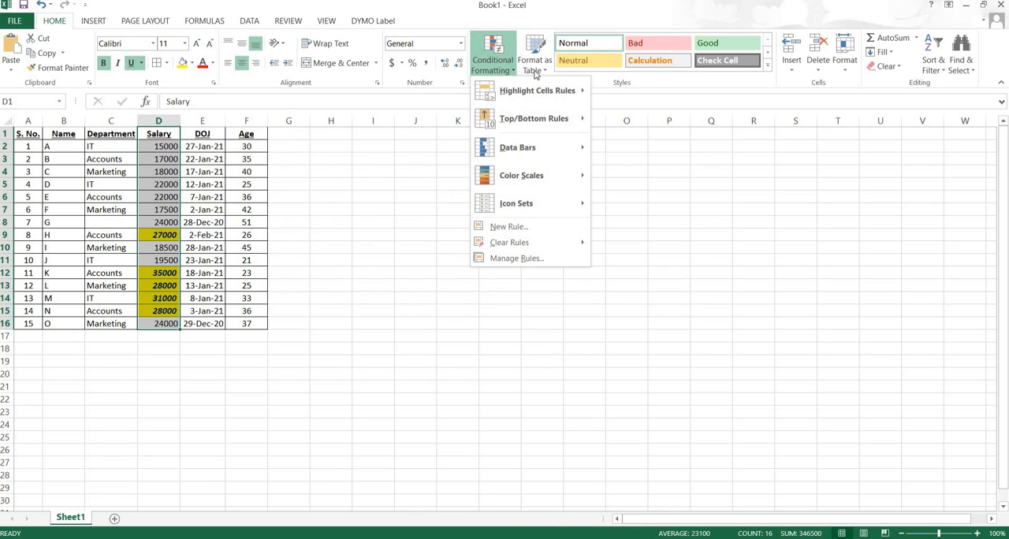
click(514, 258)
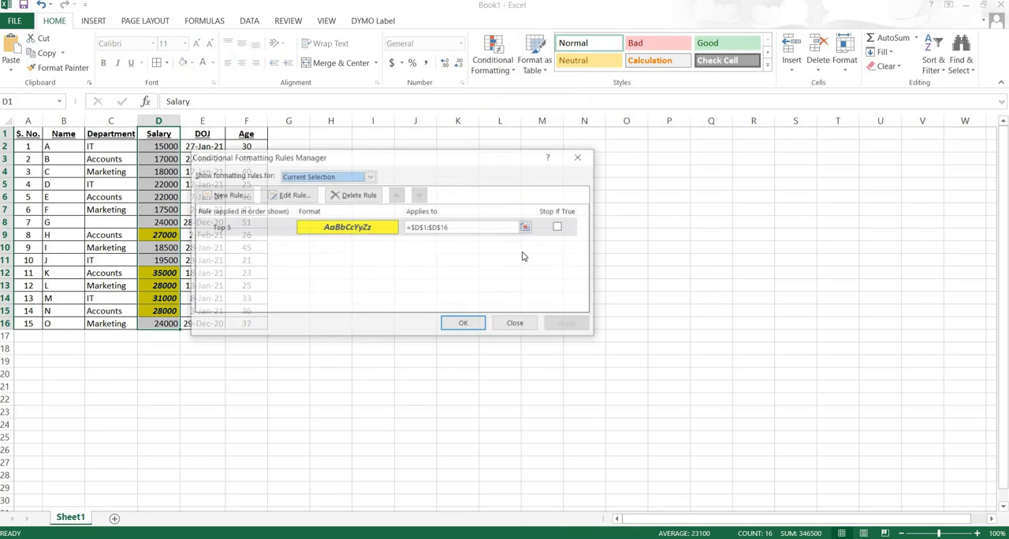
drag(403, 159, 585, 167)
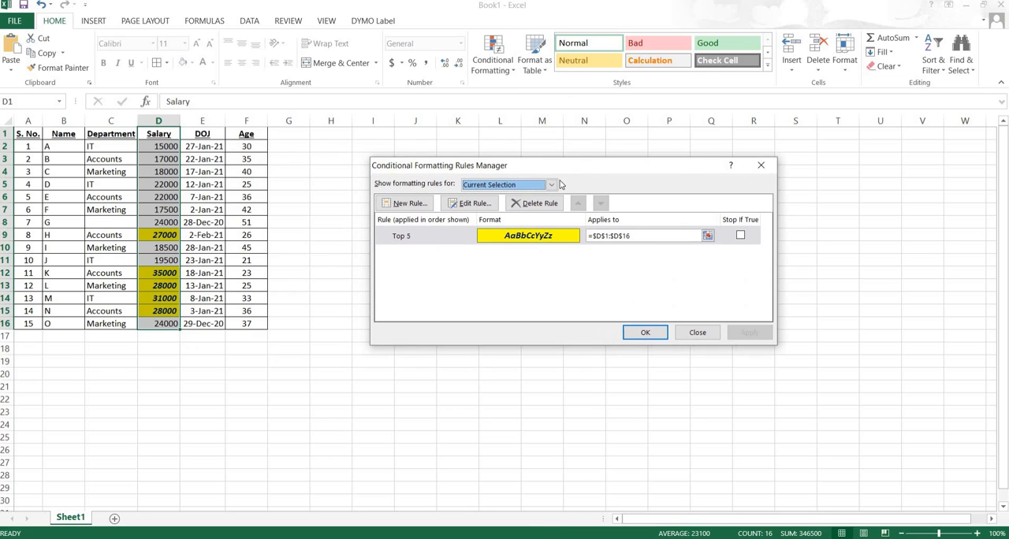
click(469, 205)
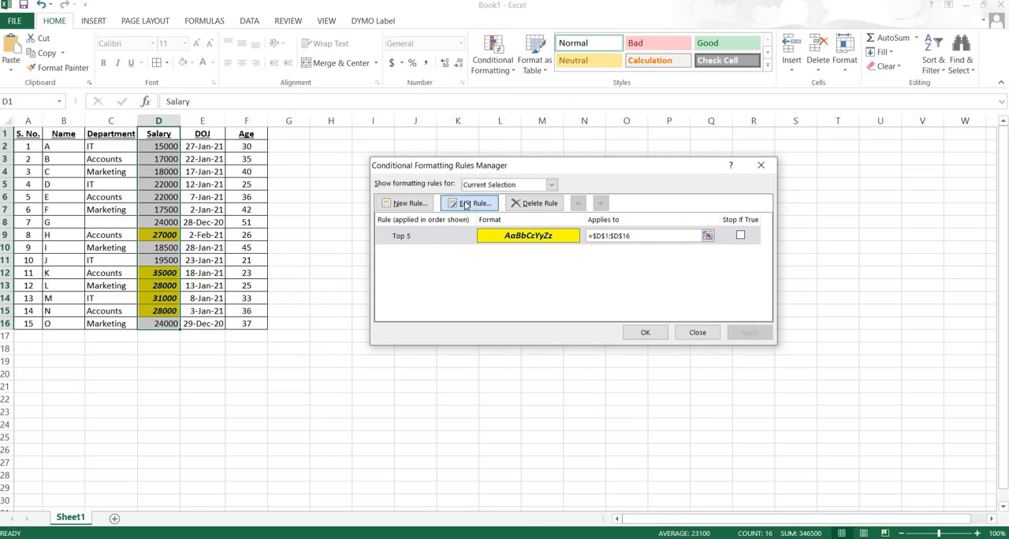
key(Tab)
key(Tab)
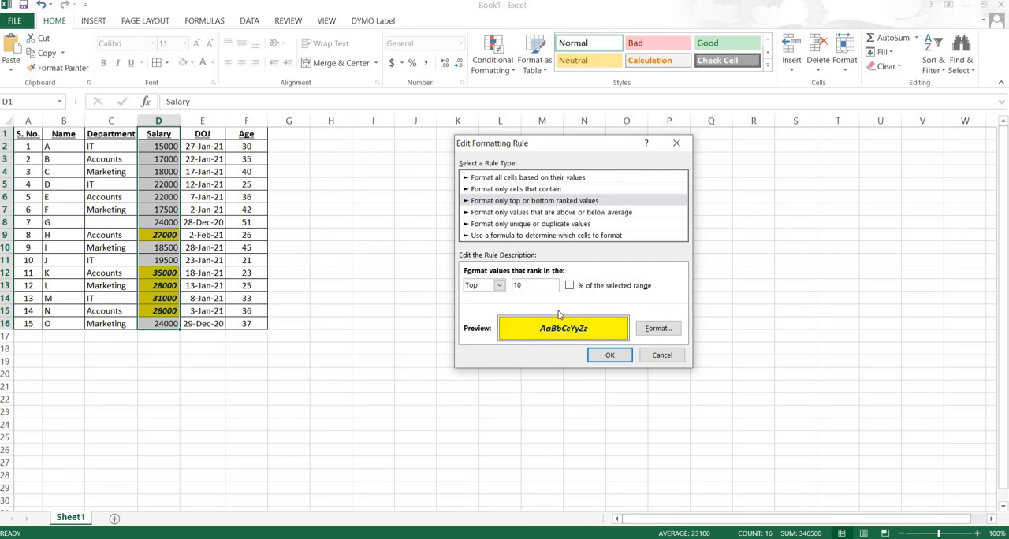
click(605, 357)
click(746, 333)
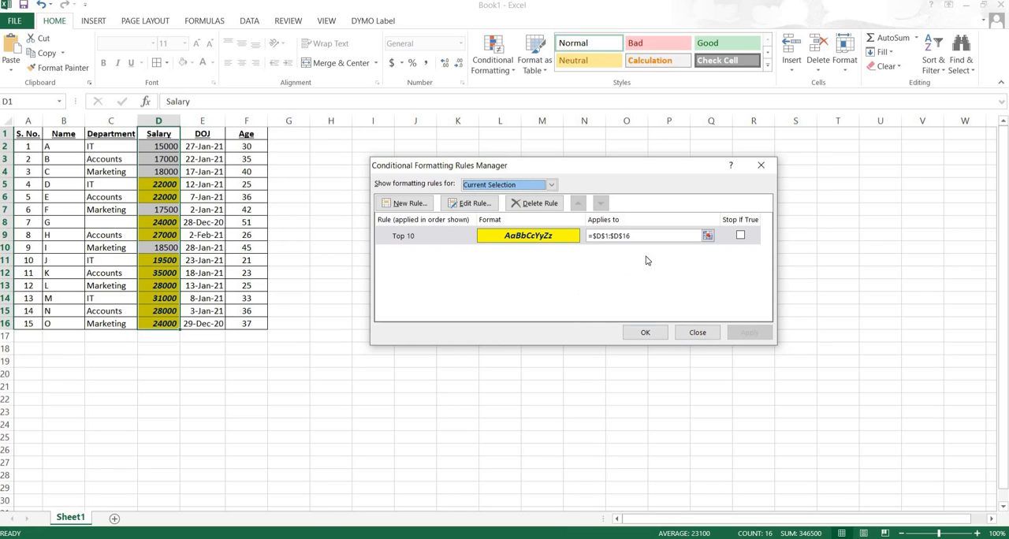
click(645, 332)
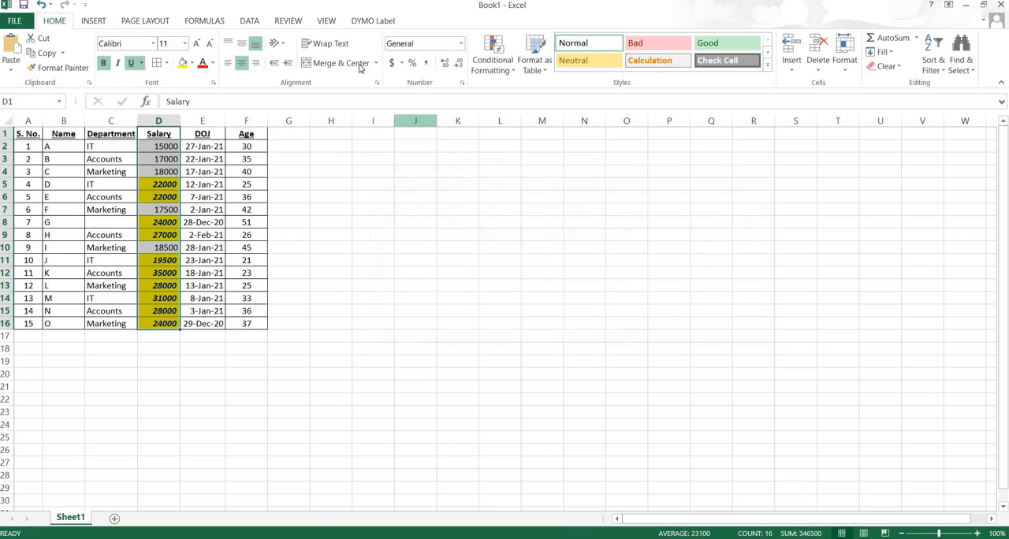
- Start a new rule for the Salary column that formats only the bottom ranked values, and edit its rank count
click(504, 63)
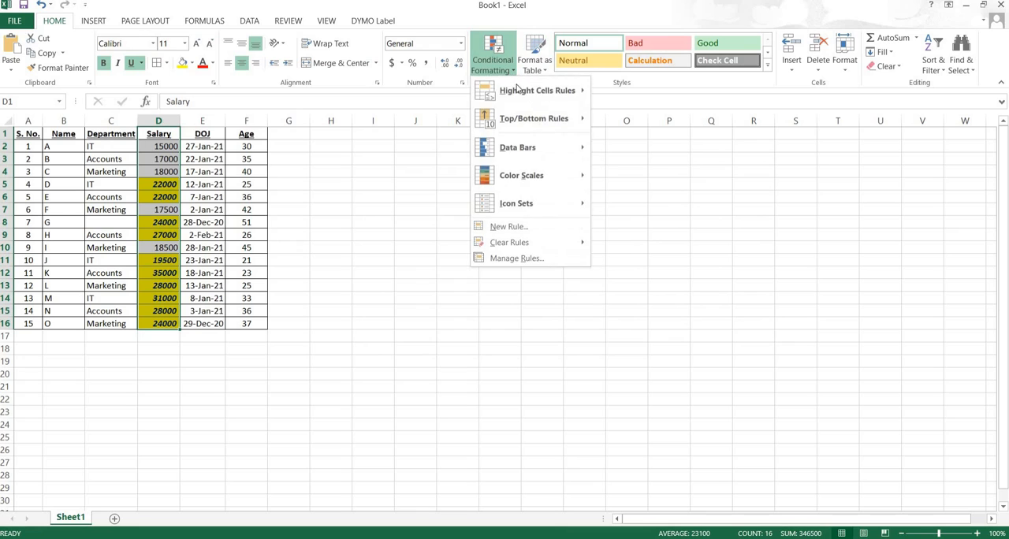
mouse_move(531, 92)
click(639, 284)
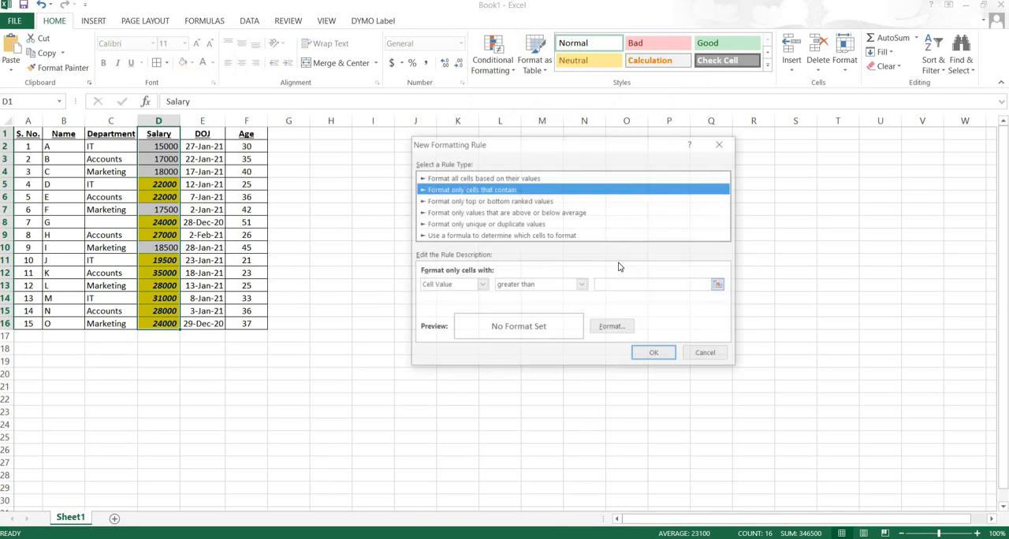
click(474, 202)
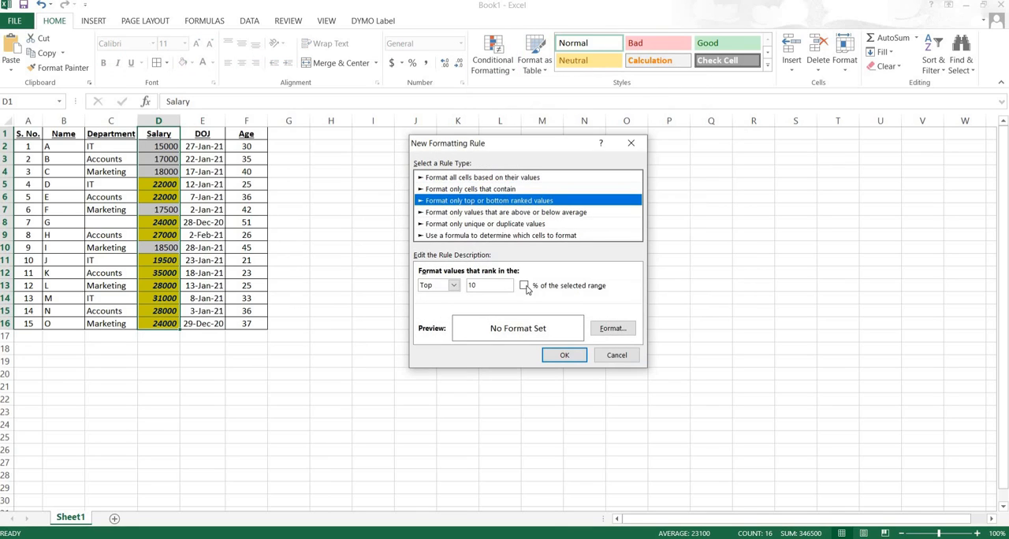
click(455, 286)
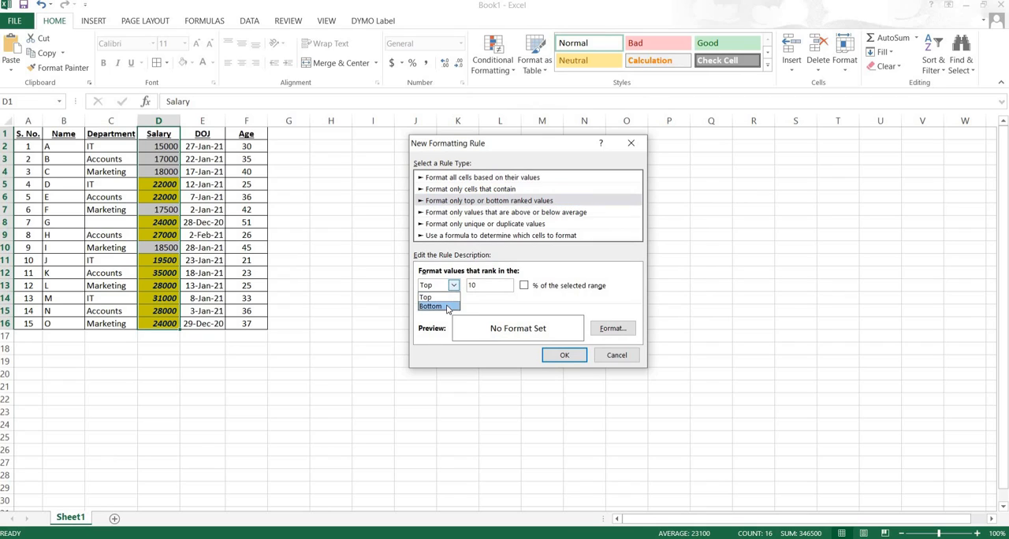
click(450, 309)
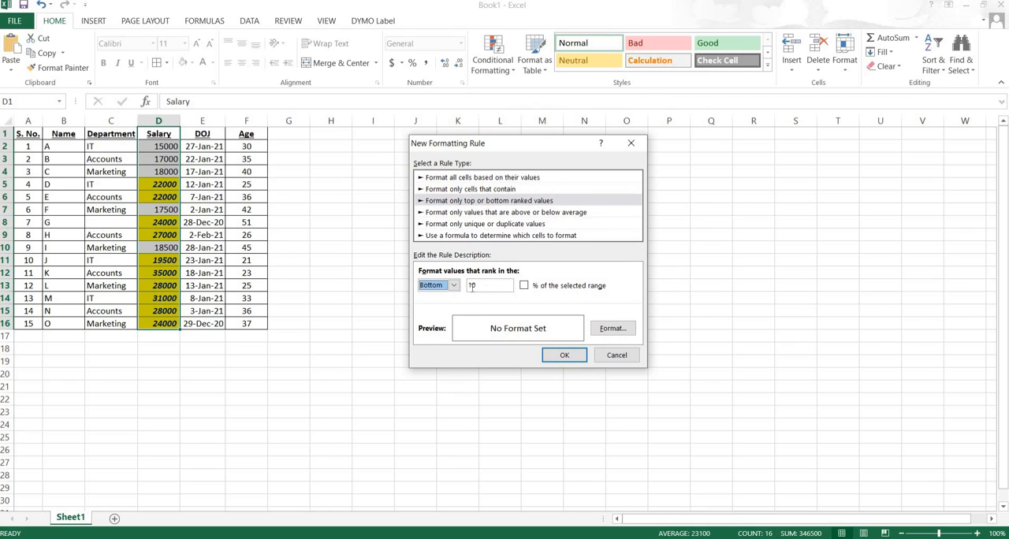
double_click(472, 286)
- Give the bottom-ranked Salary rule's format a red fill and choose green as its border line colour
click(613, 328)
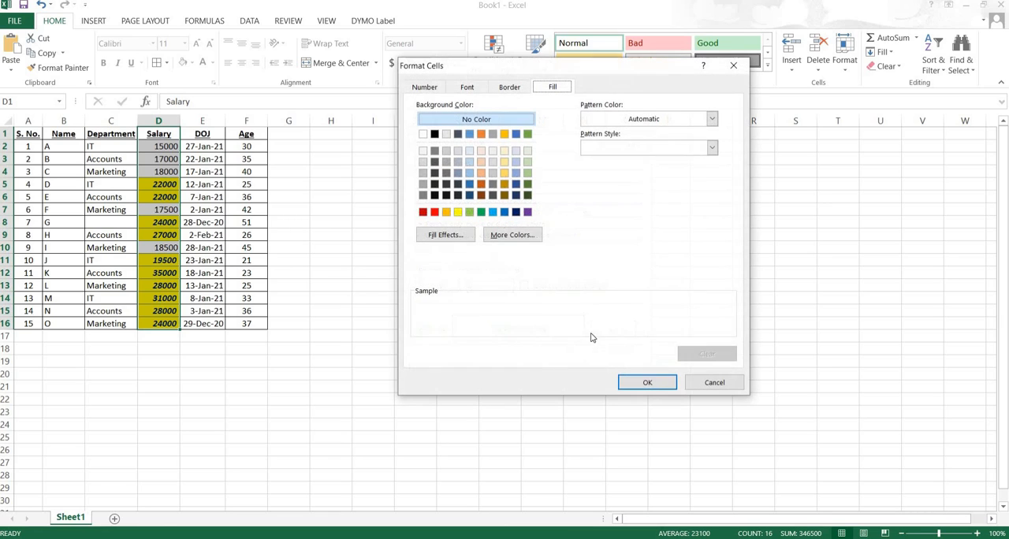
click(434, 212)
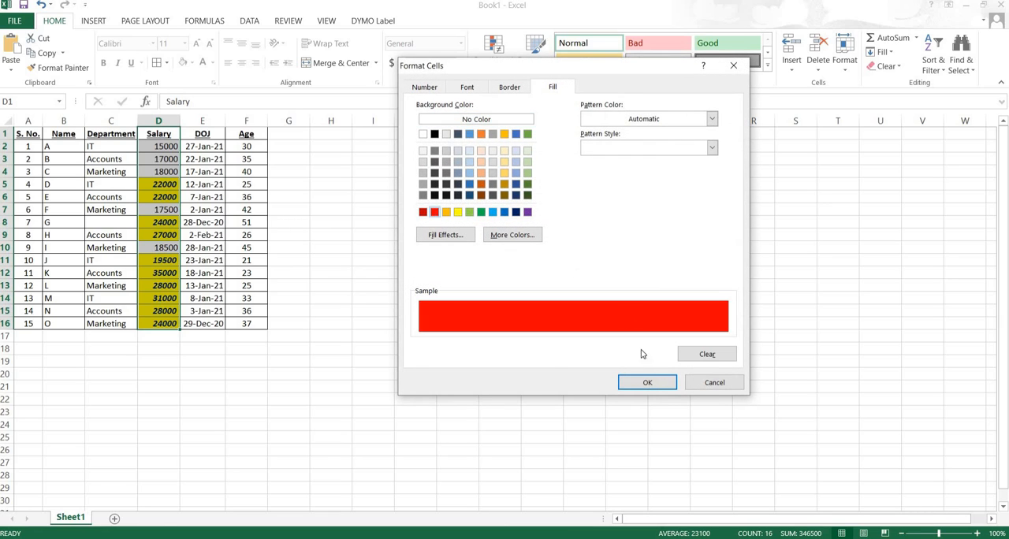
click(497, 88)
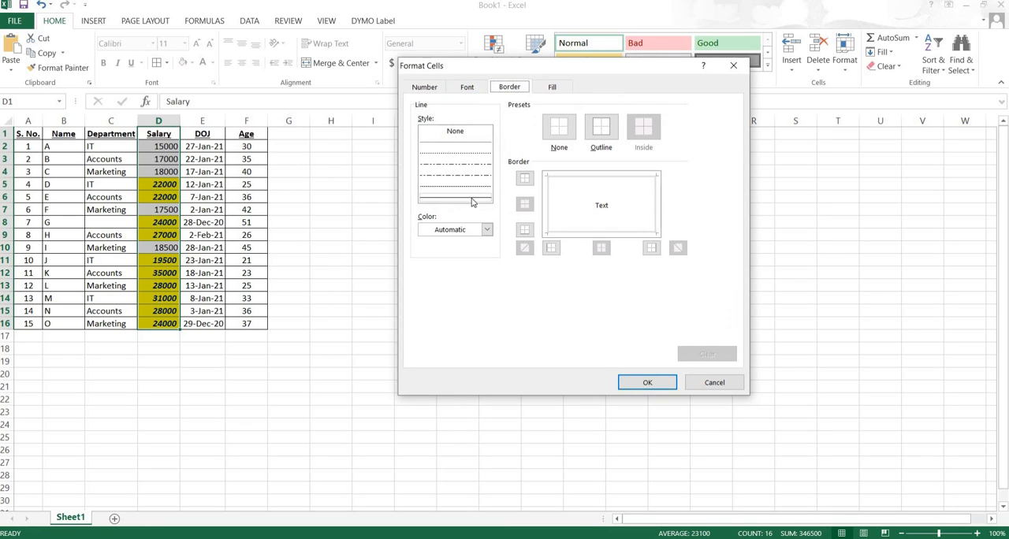
click(486, 229)
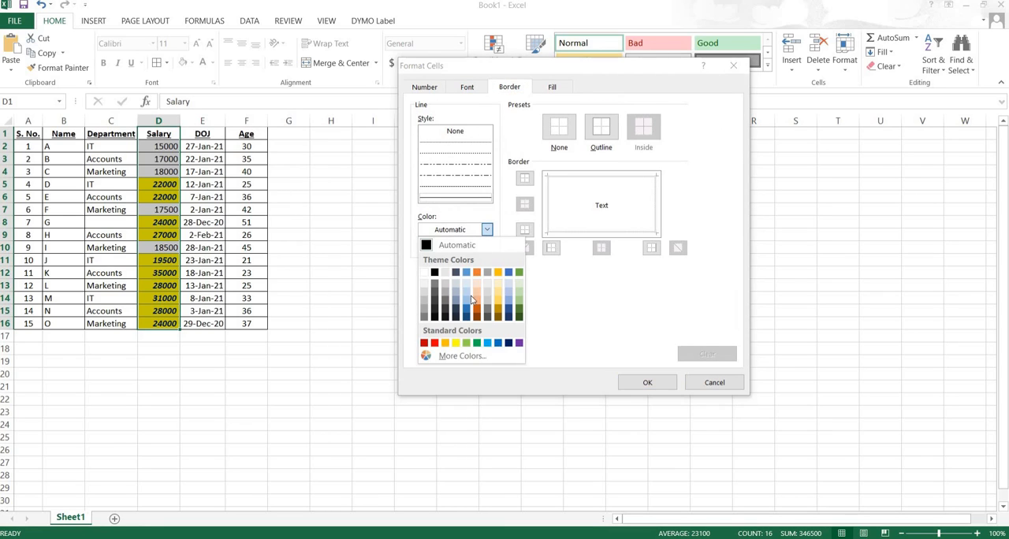
click(477, 343)
- Set the rule's font style to italic, accept the format, and create the bottom 5 rule
click(468, 87)
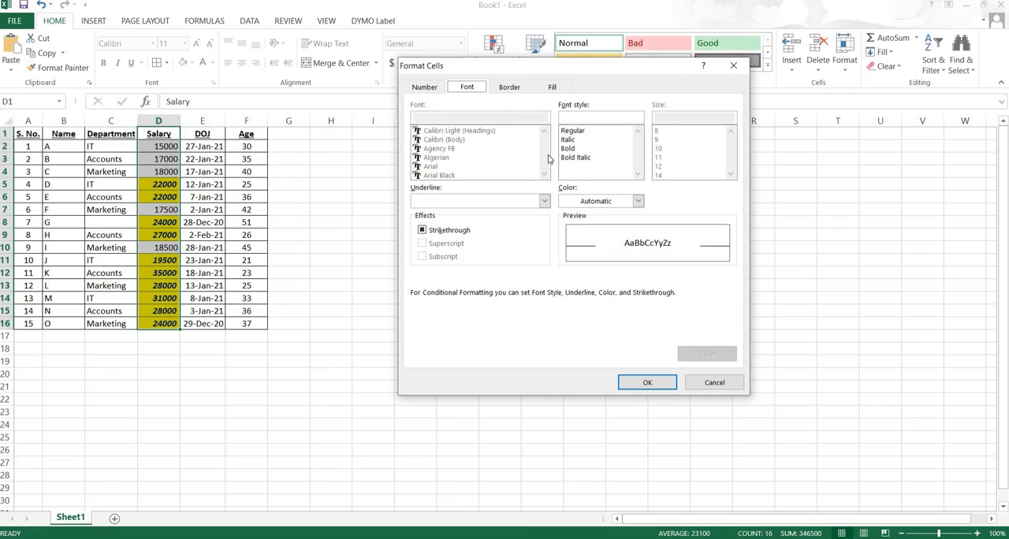
click(569, 151)
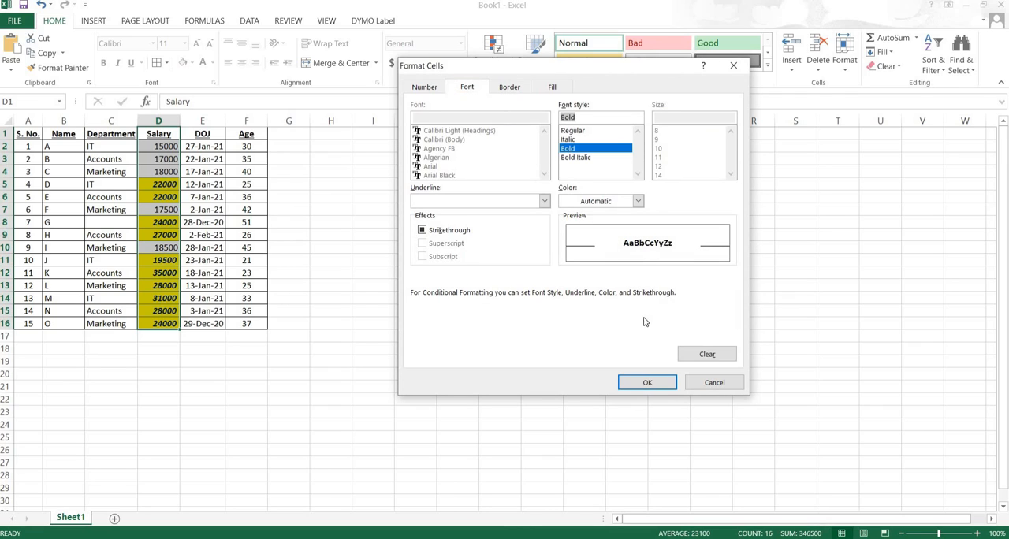
key(Up)
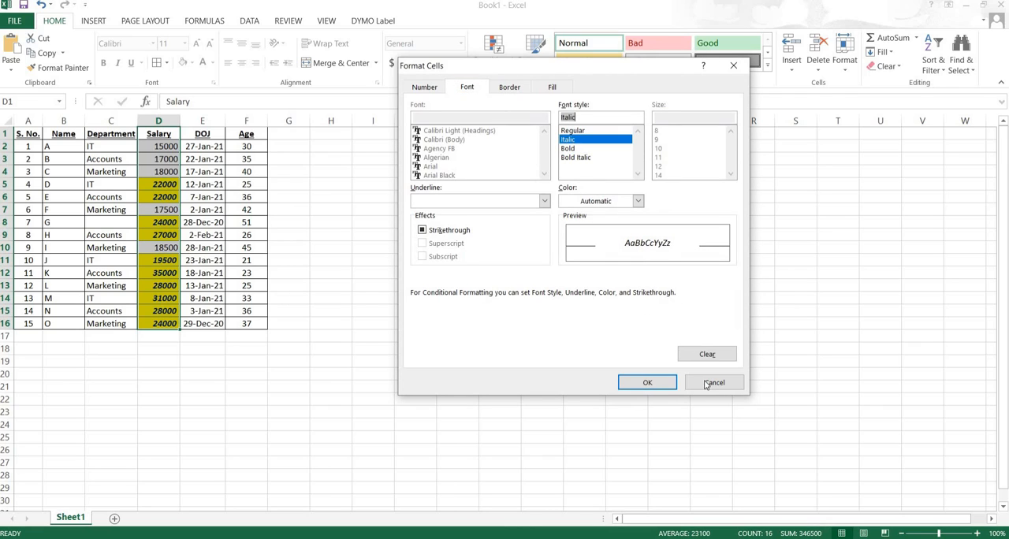
click(648, 383)
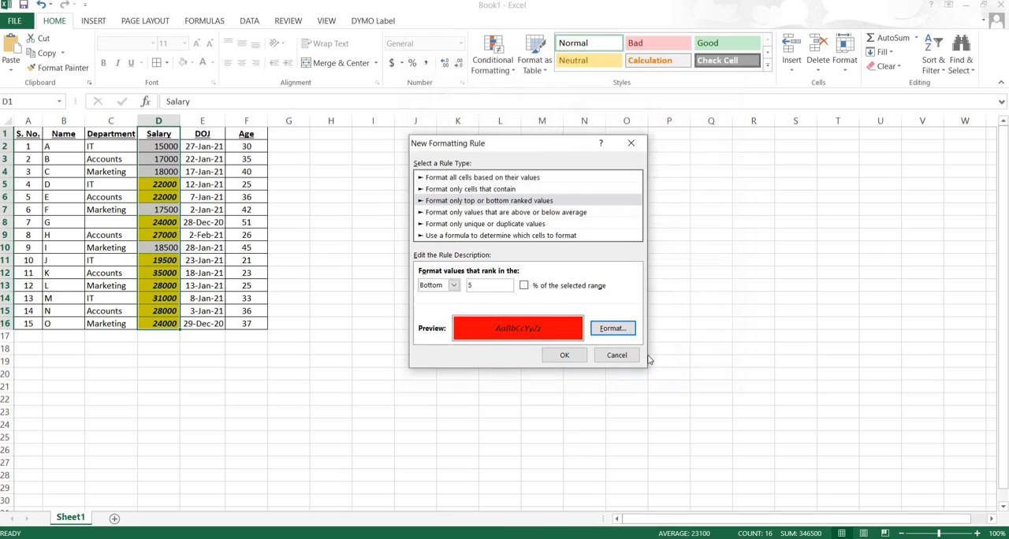
click(556, 357)
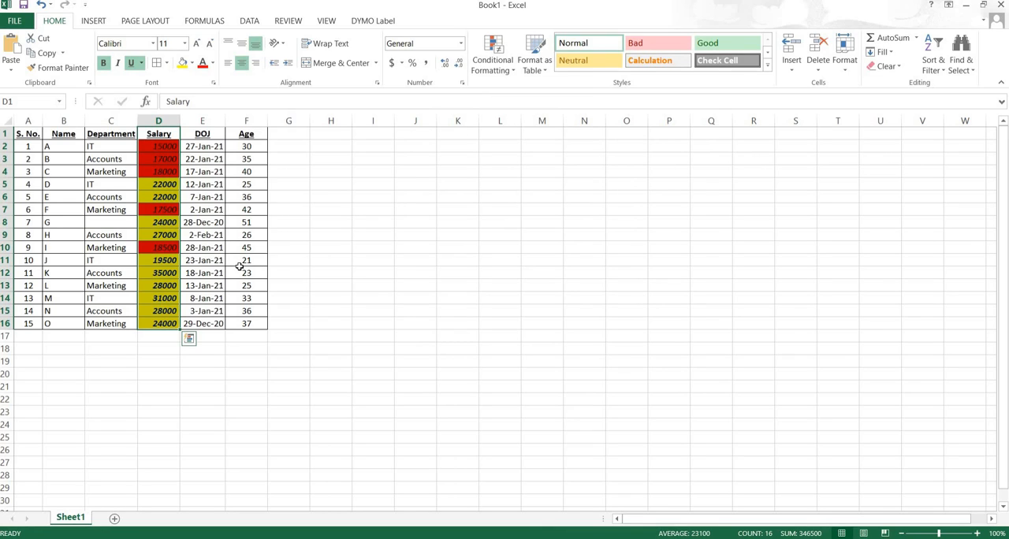
- Delete both the Bottom 5 and Top 10 rules from the Salary column and apply the change
click(513, 71)
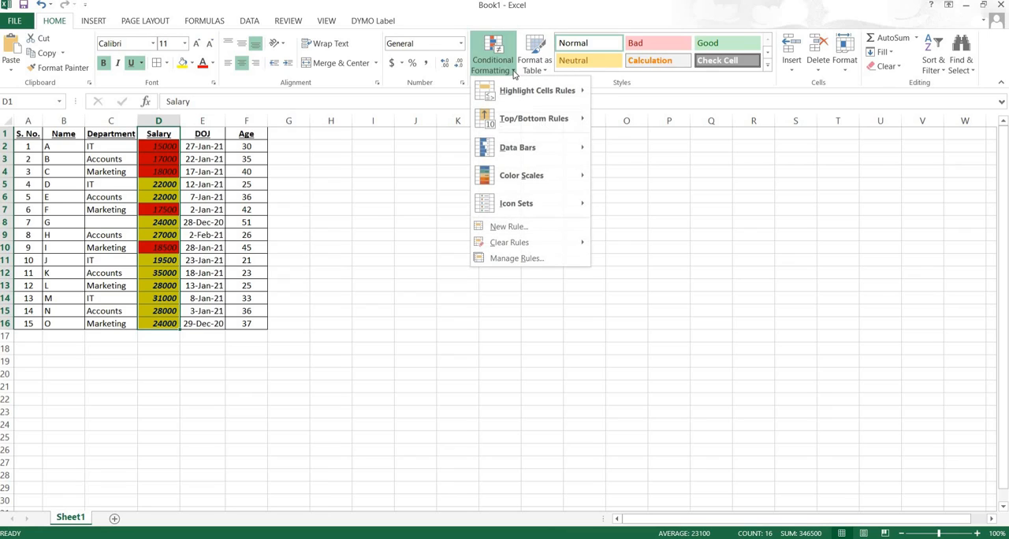
mouse_move(522, 99)
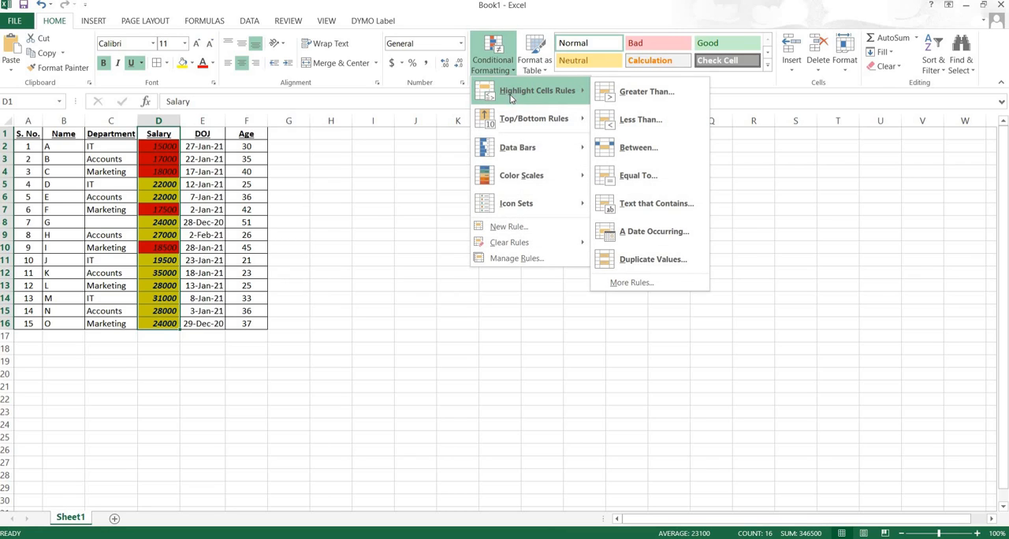
mouse_move(498, 127)
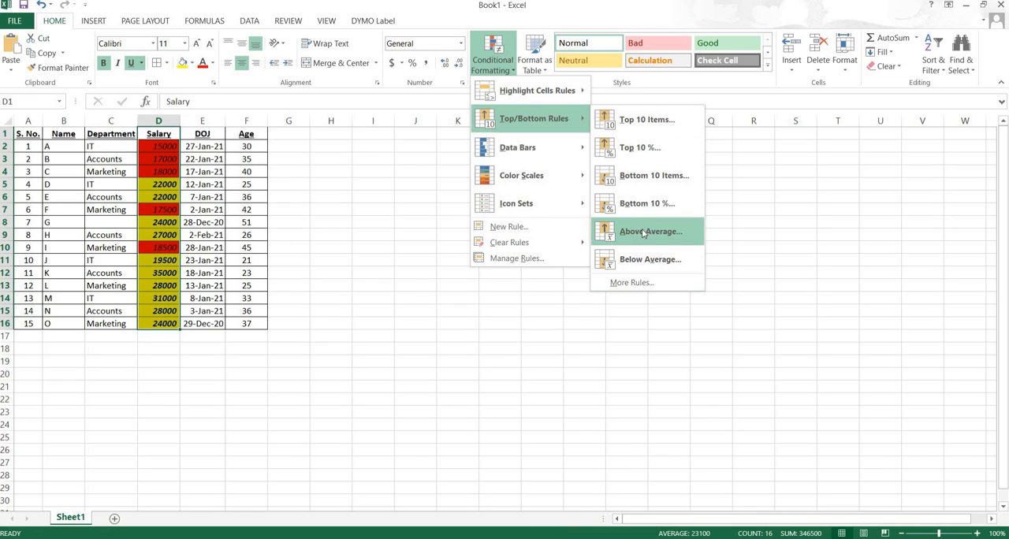
mouse_move(512, 149)
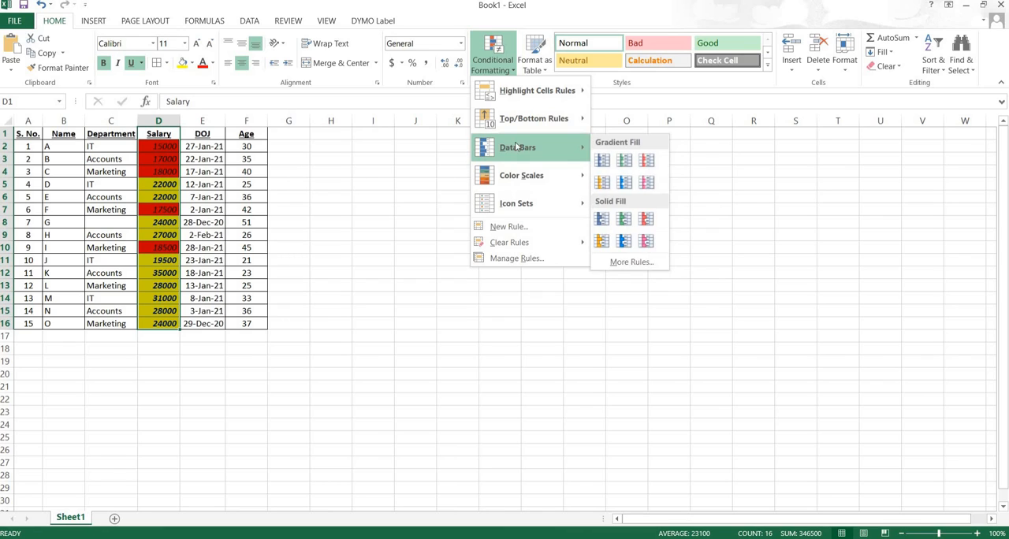
click(511, 259)
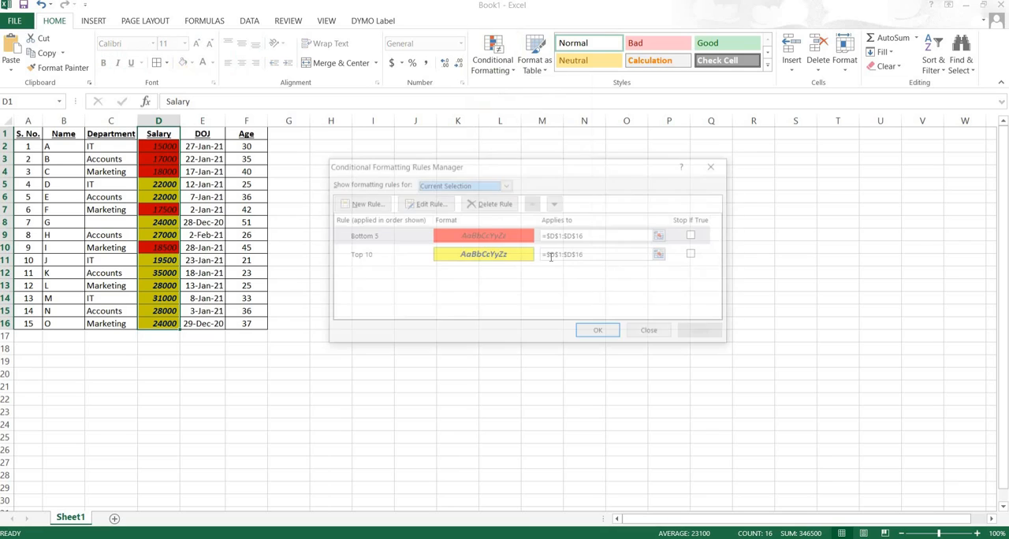
click(695, 235)
click(695, 254)
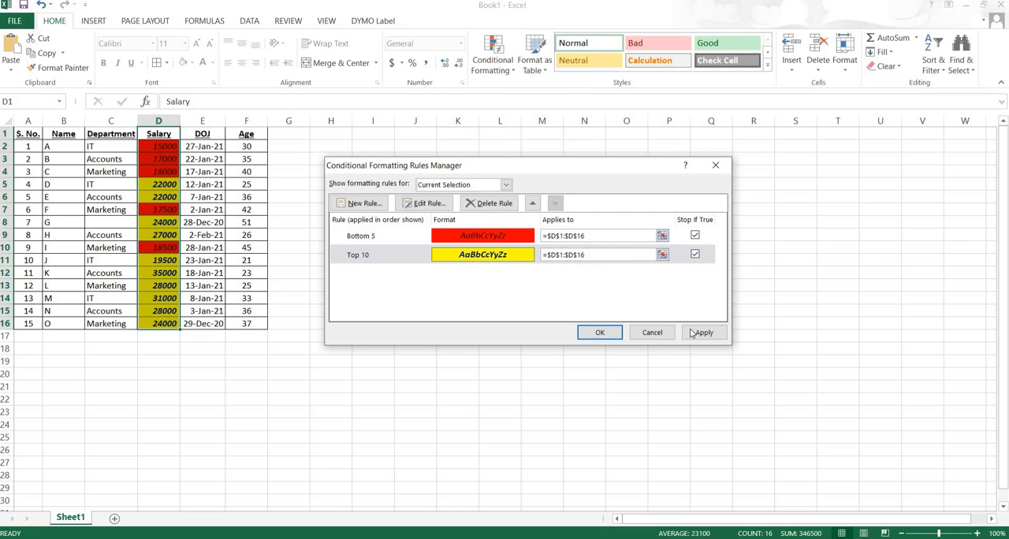
click(484, 207)
click(488, 205)
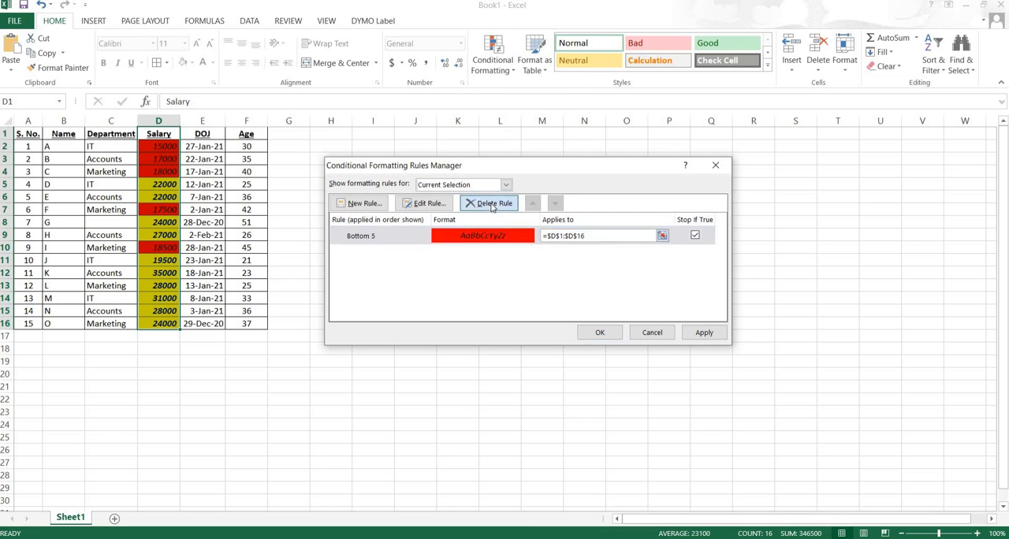
click(705, 332)
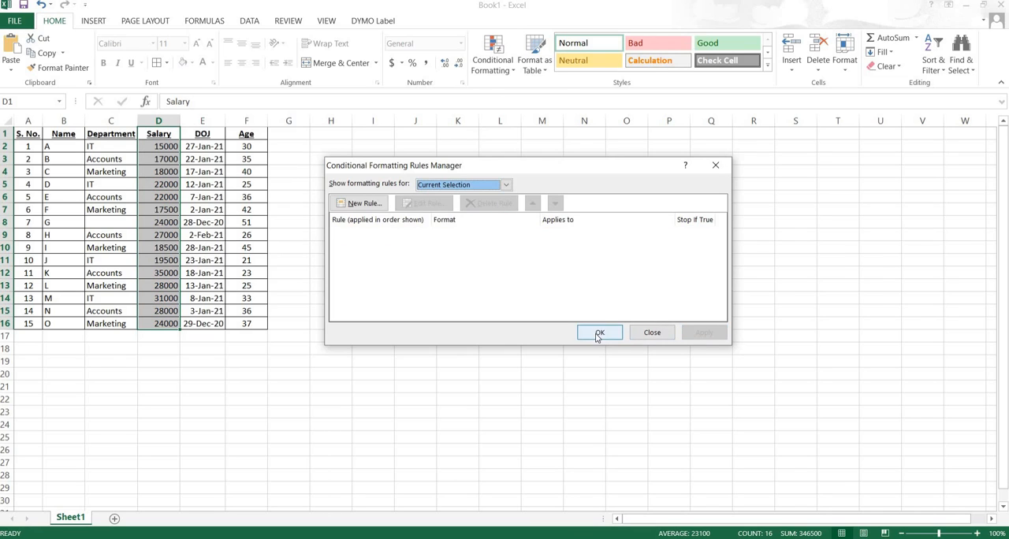
click(599, 332)
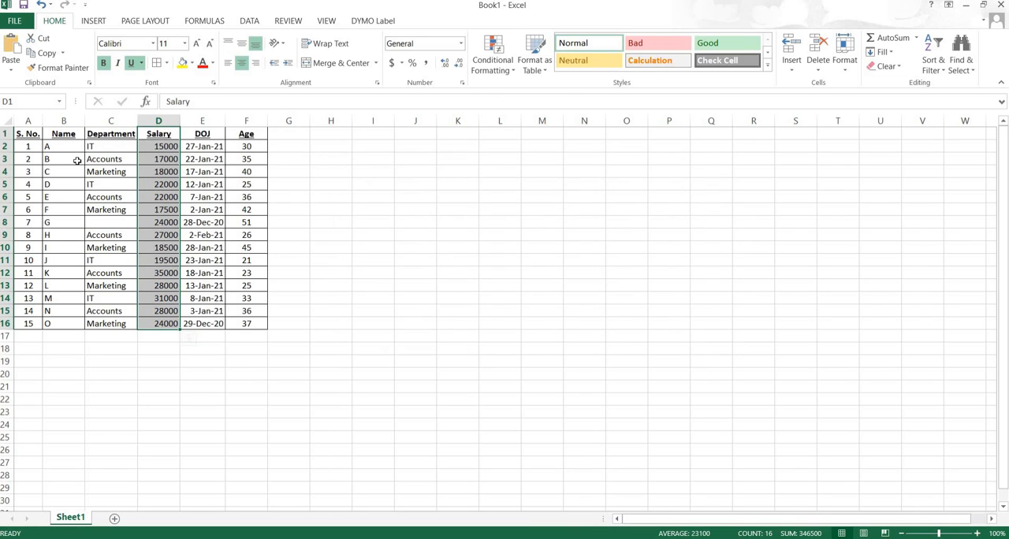
drag(28, 135, 253, 324)
click(512, 71)
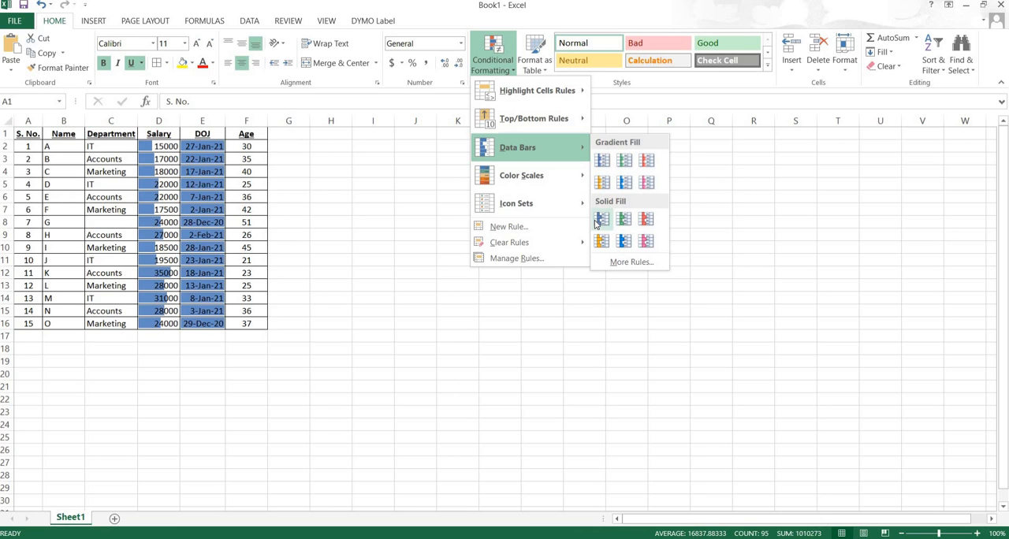
click(158, 167)
click(170, 146)
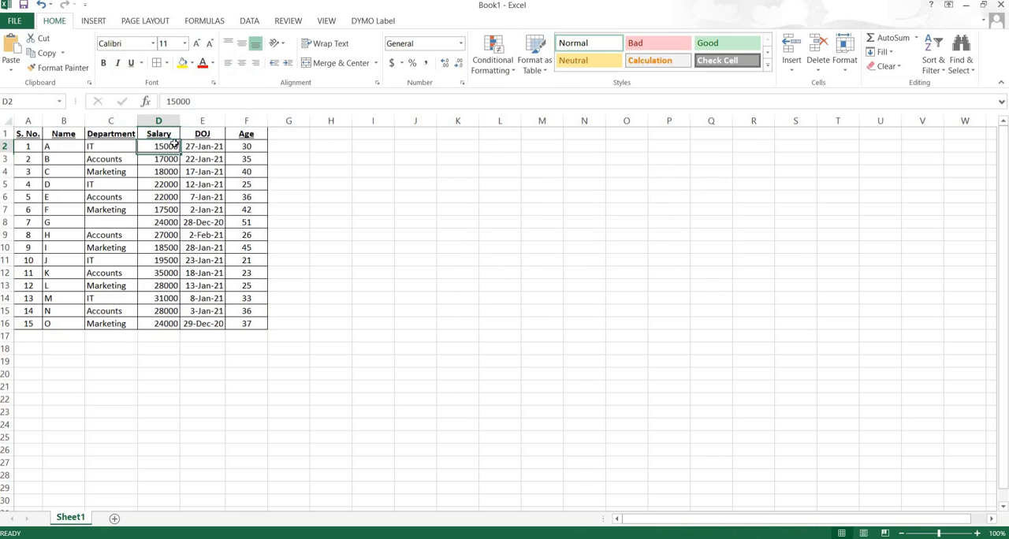
- Apply light blue gradient-fill data bars to the Salary column, D1:D16
drag(158, 134, 163, 324)
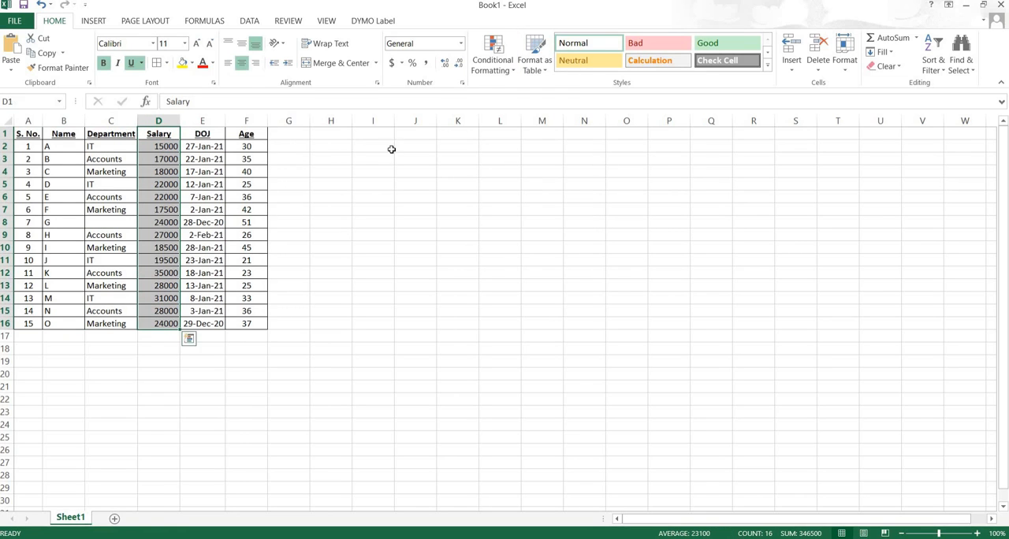
click(513, 68)
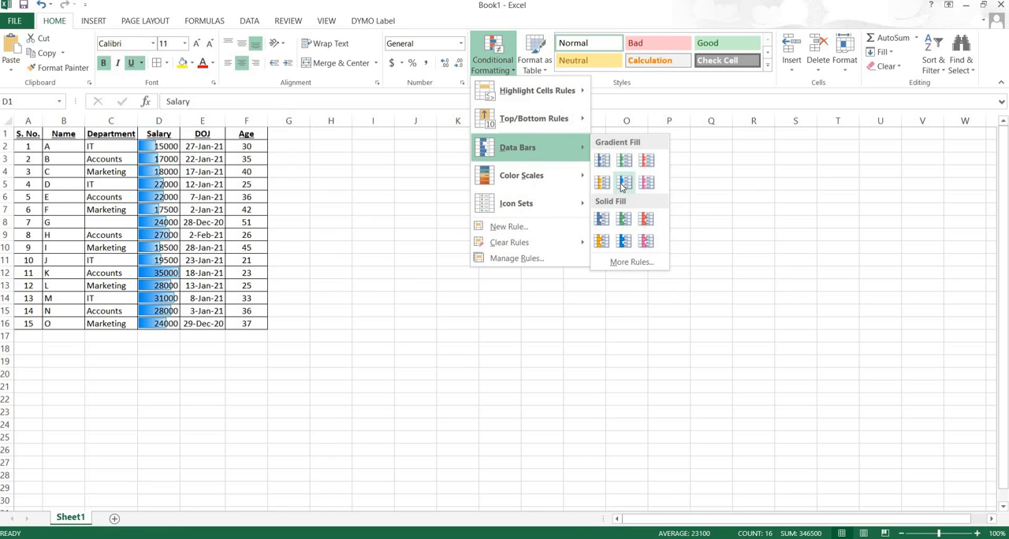
click(623, 184)
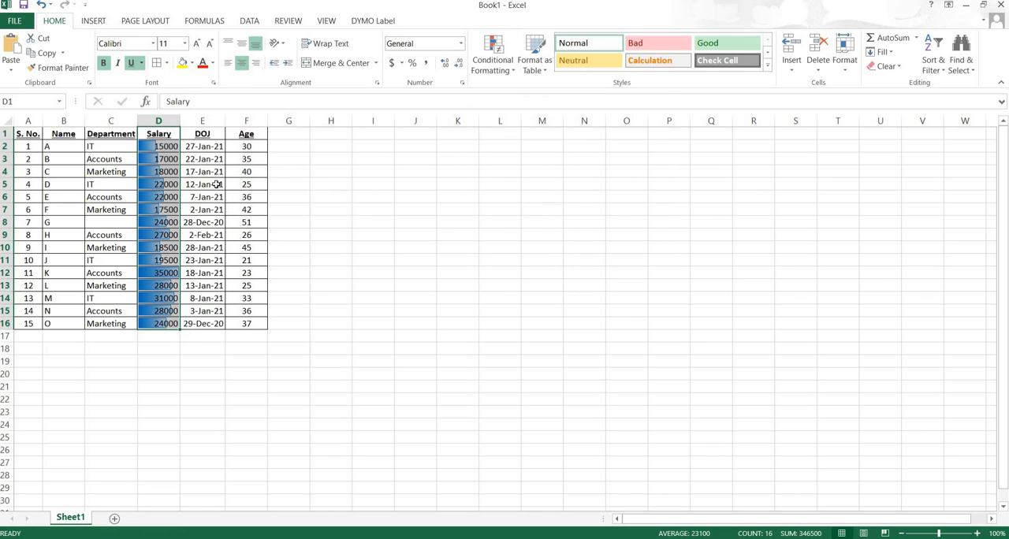
- Change the salary in cell D2 to 10
key(Down)
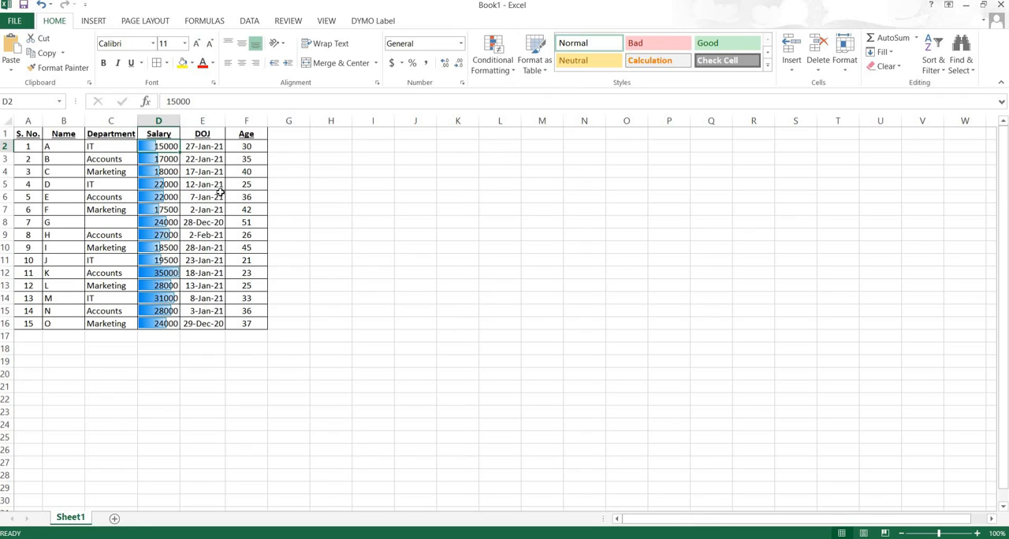
text(10)
key(Return)
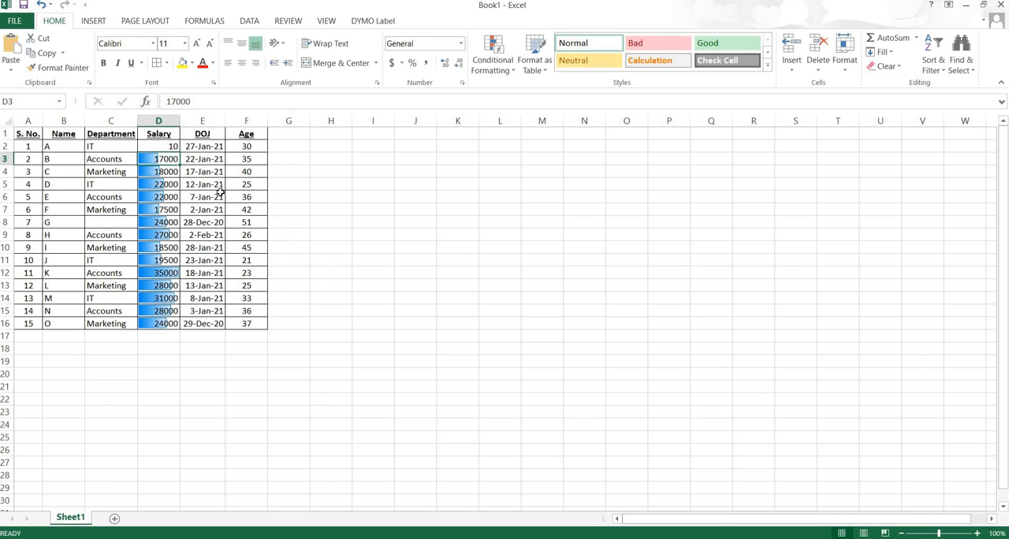
- Try the salary in cell D2 at 1000 and at 1000000 to compare the data bars
key(Up)
text(10)
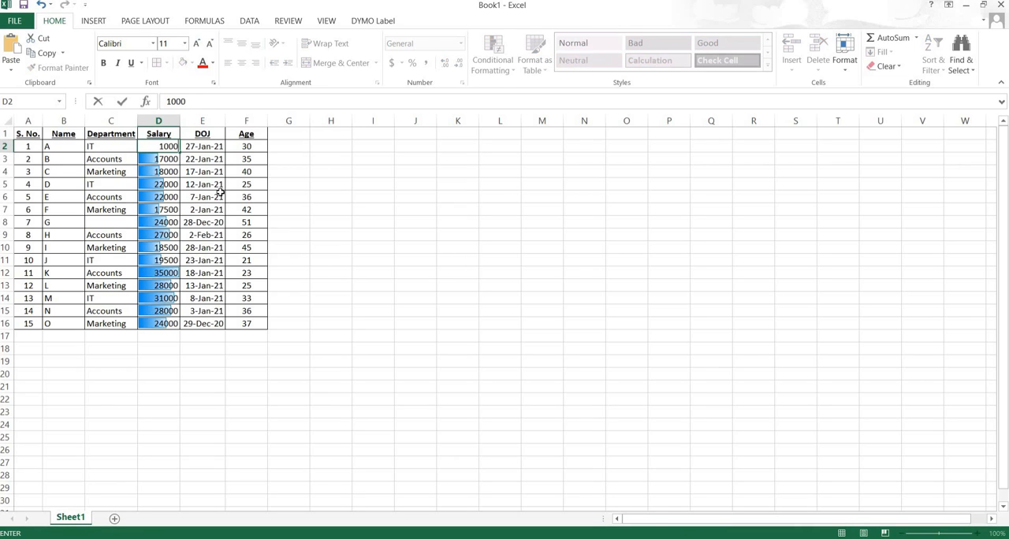
key(Return)
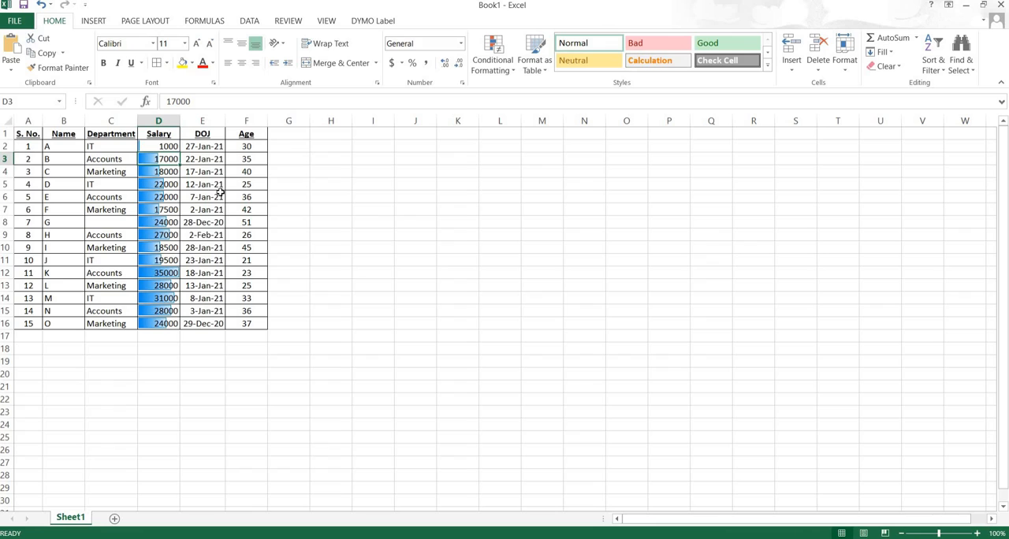
key(Up)
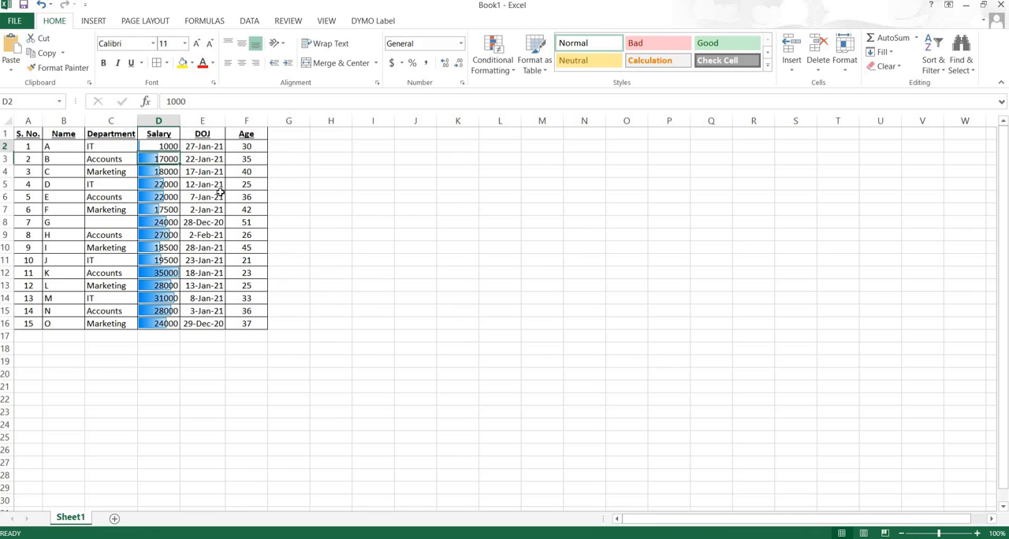
text(1)
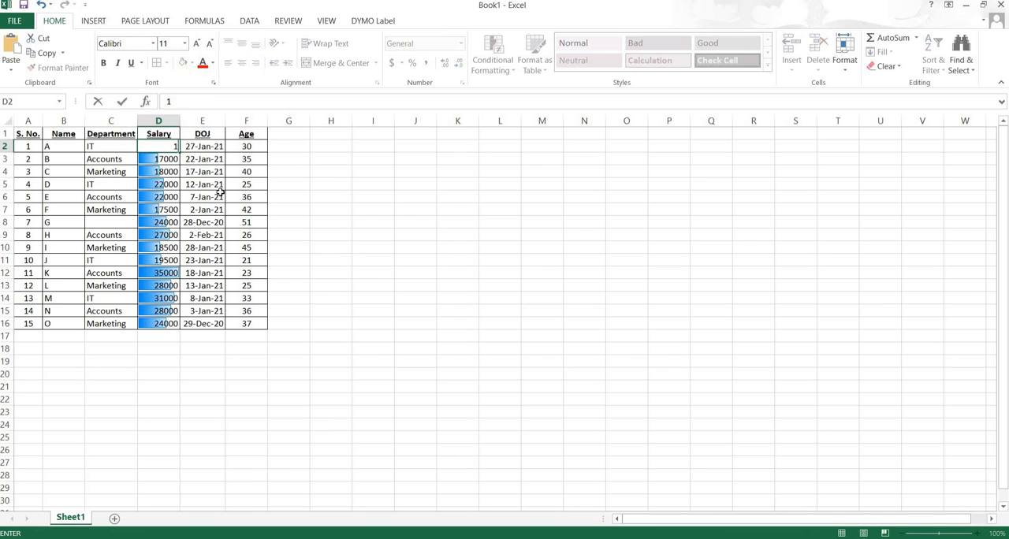
text(000000)
key(Return)
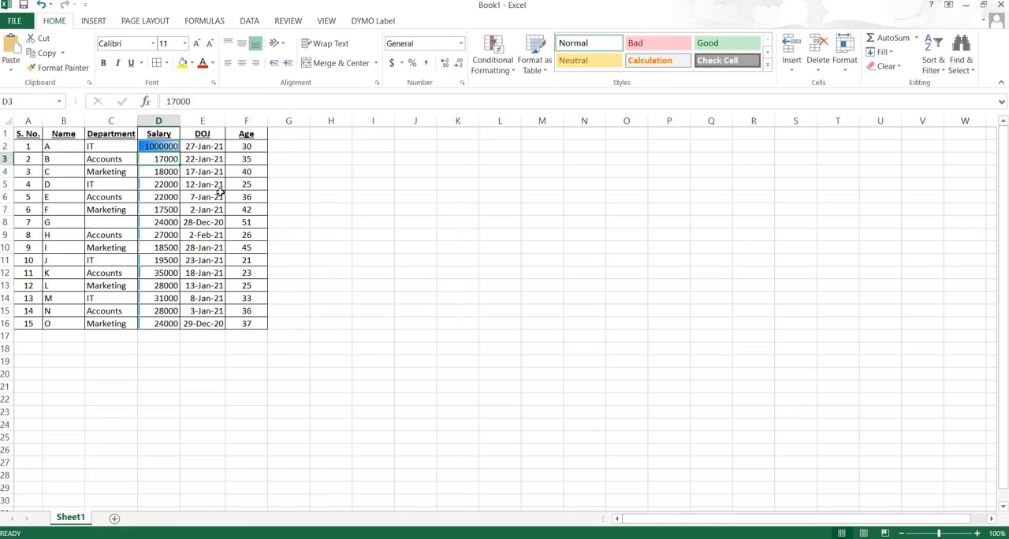
- Try a salary of 5000000 in cell D3
text(5000000)
key(Return)
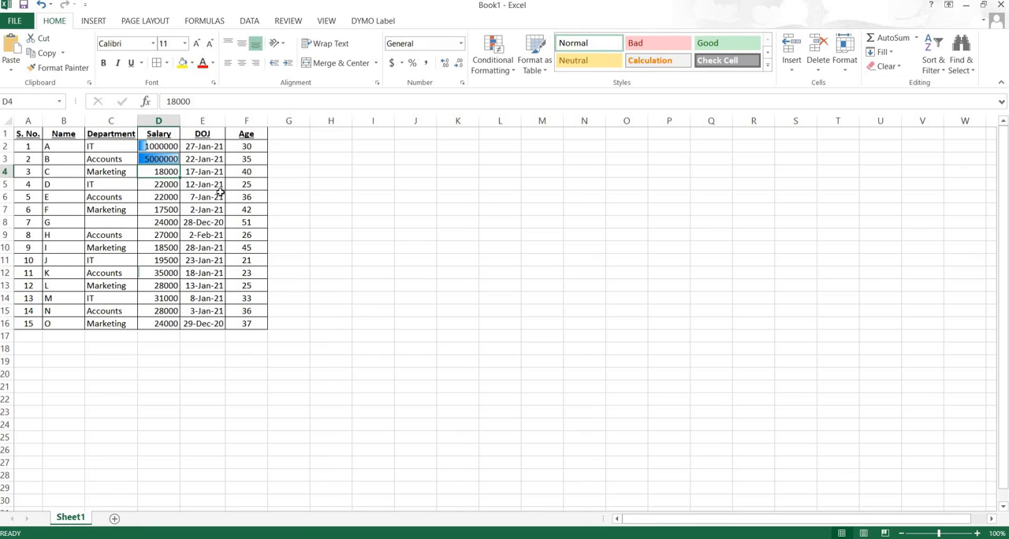
- Undo the last three salary edits in cells D3 and D2
key(ctrl+z)
key(ctrl+z)
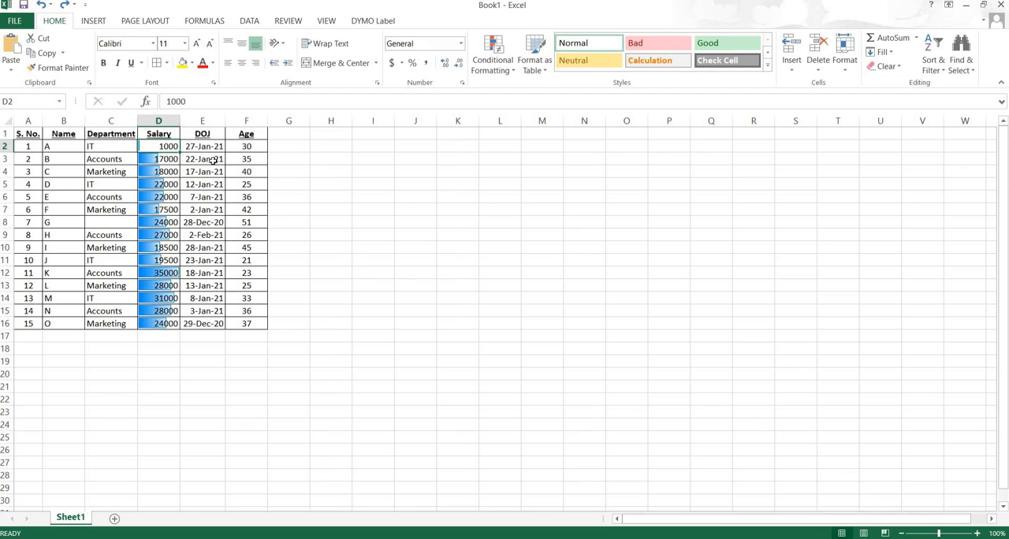
key(ctrl+z)
- Apply light blue gradient data bars to the Age column, range F1:F16
click(241, 147)
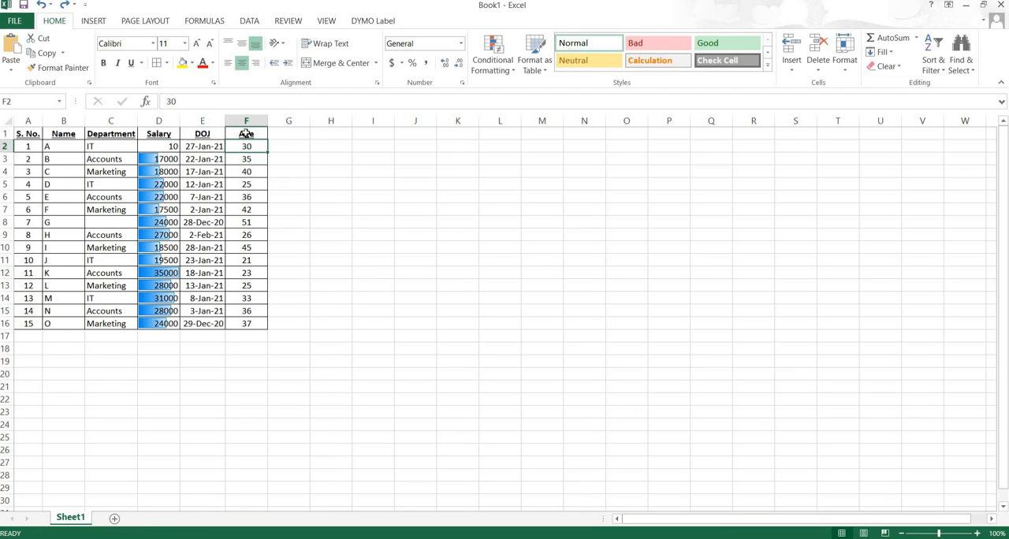
click(242, 134)
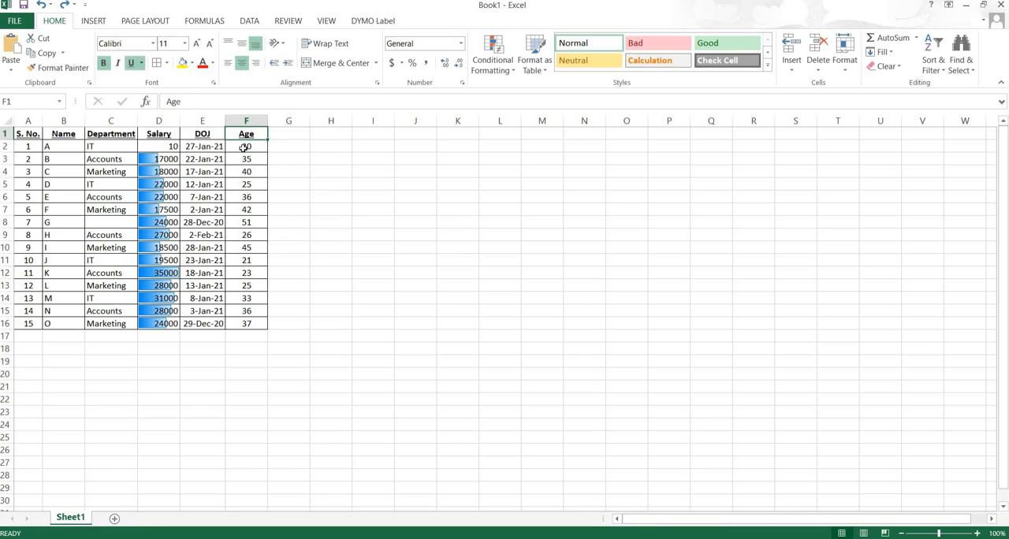
click(244, 147)
drag(242, 134, 244, 325)
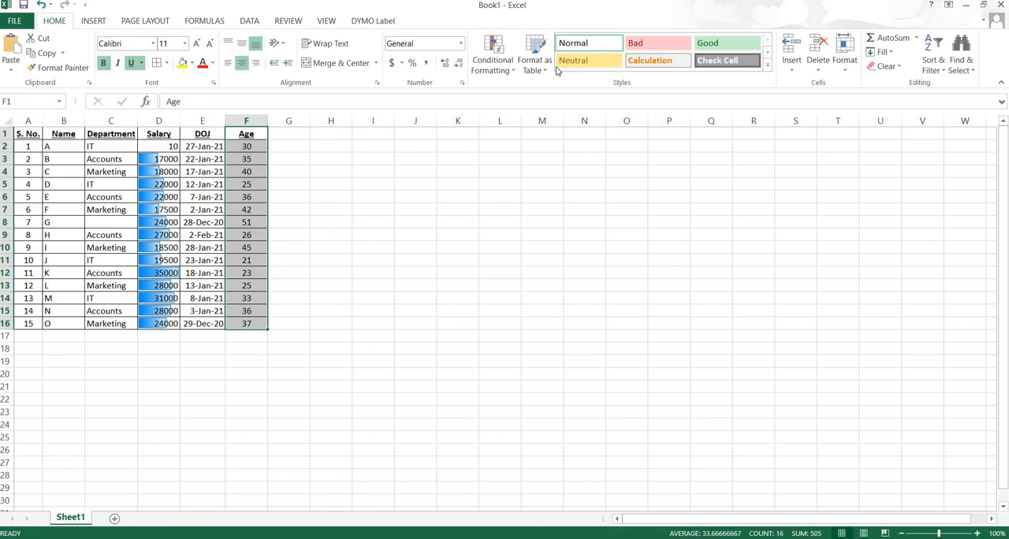
click(509, 74)
mouse_move(515, 149)
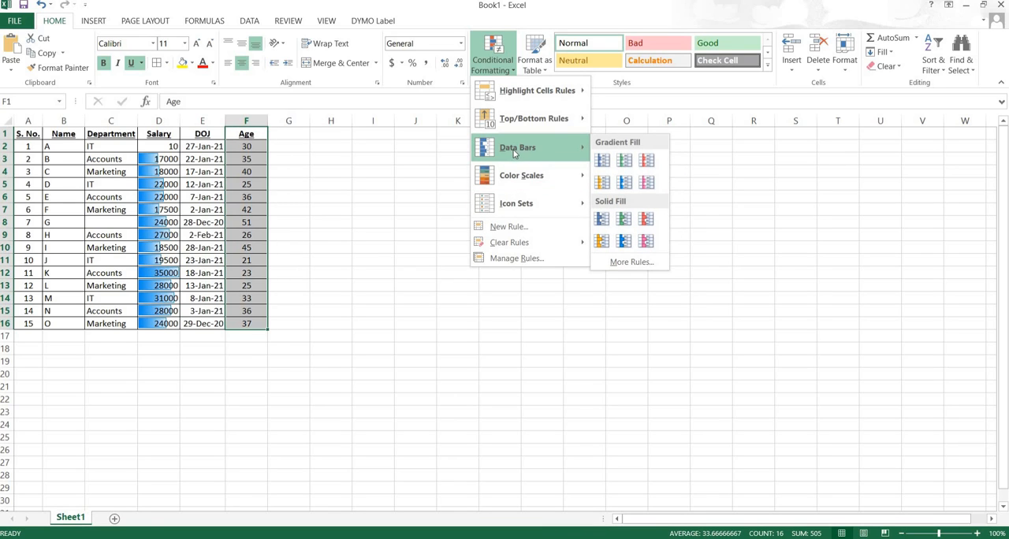
click(623, 182)
- Delete the data bar rule from the Age column through the conditional formatting rules manager
click(511, 78)
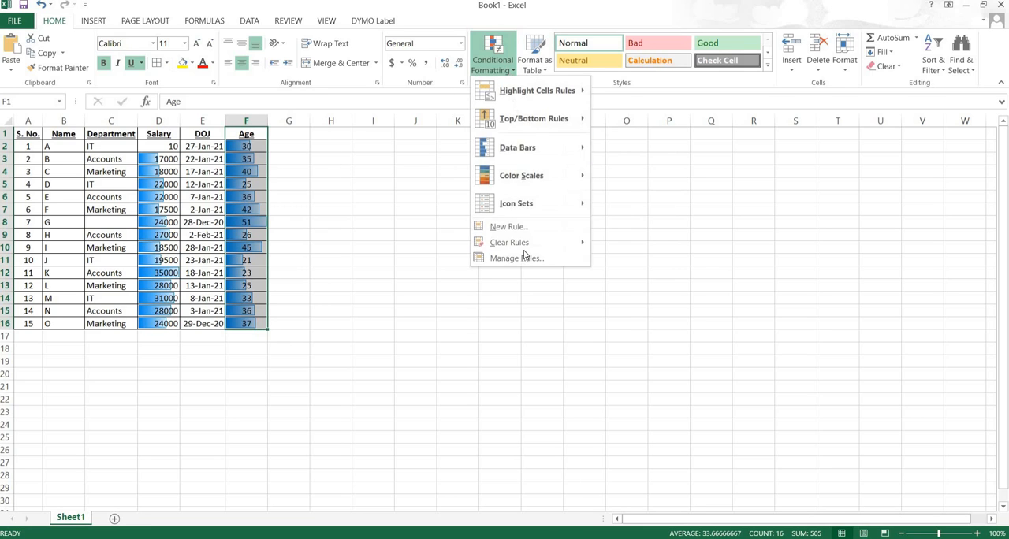
click(523, 251)
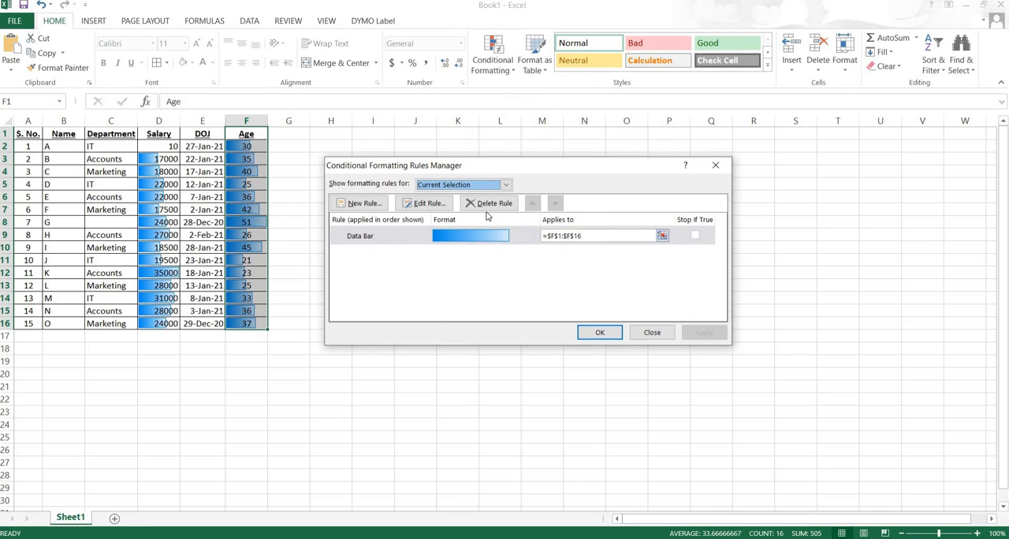
click(493, 204)
click(704, 333)
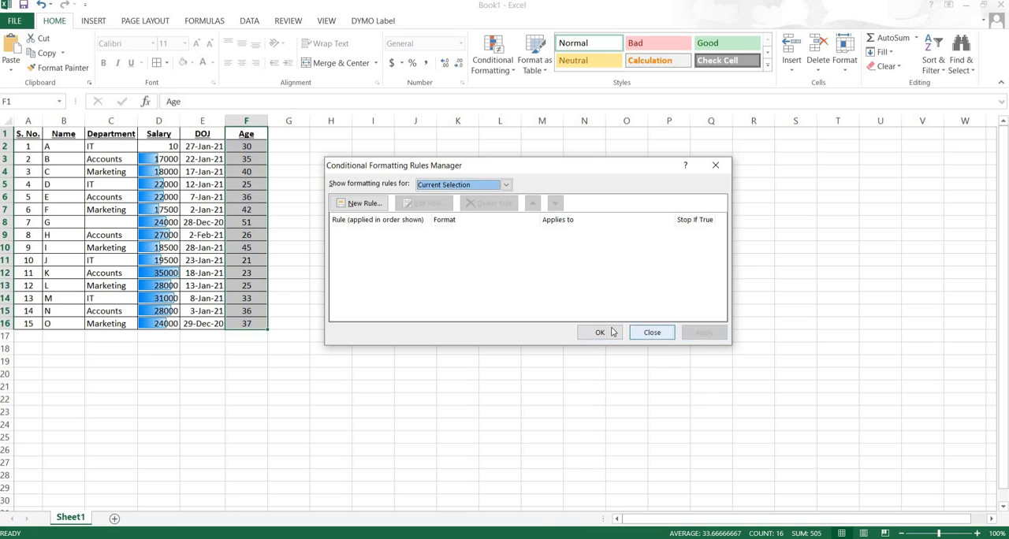
click(600, 332)
- Delete the data bar rule from the Salary column through the conditional formatting rules manager
click(159, 120)
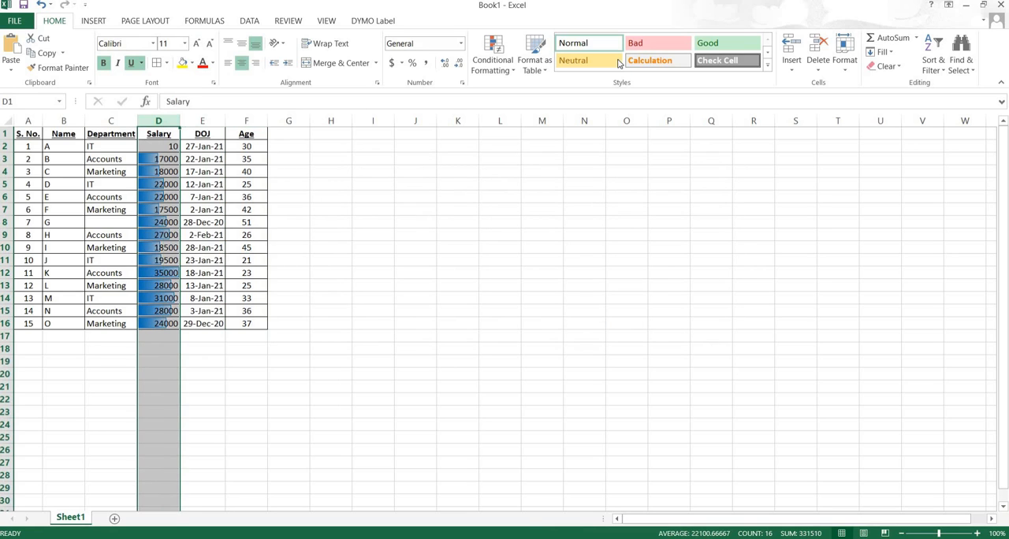
click(493, 55)
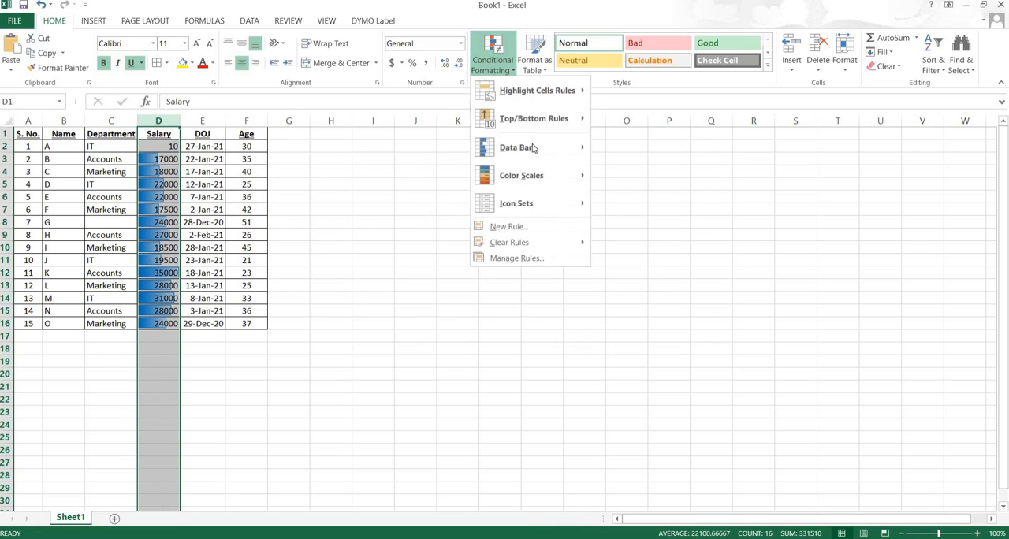
click(521, 258)
click(696, 238)
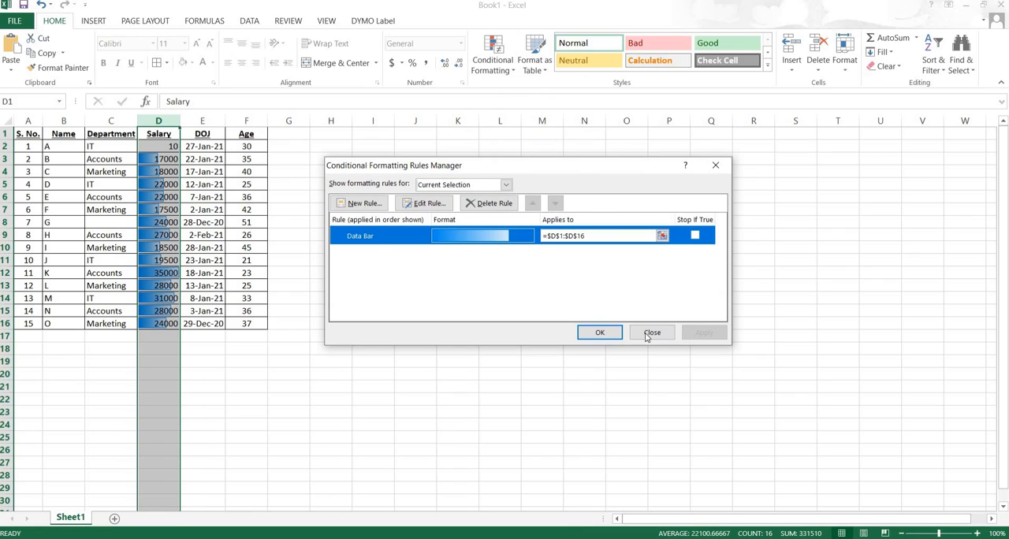
click(486, 203)
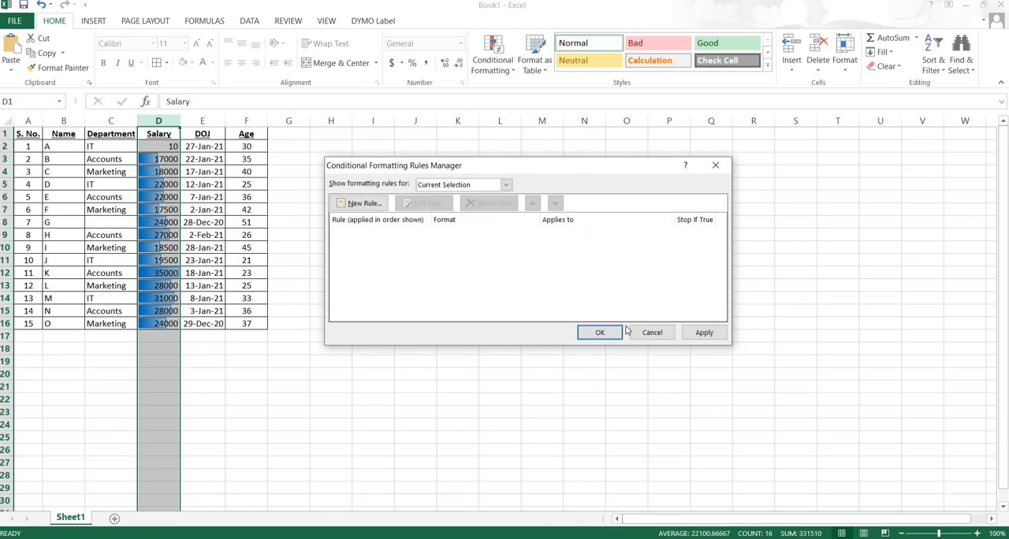
click(710, 333)
click(599, 332)
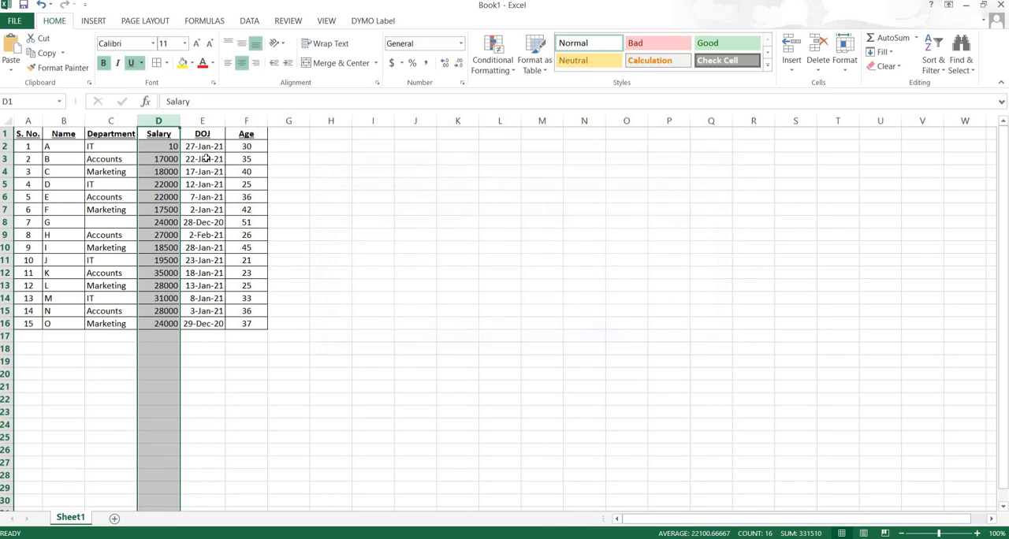
- Set the salary in cell D2 to 15000
click(158, 149)
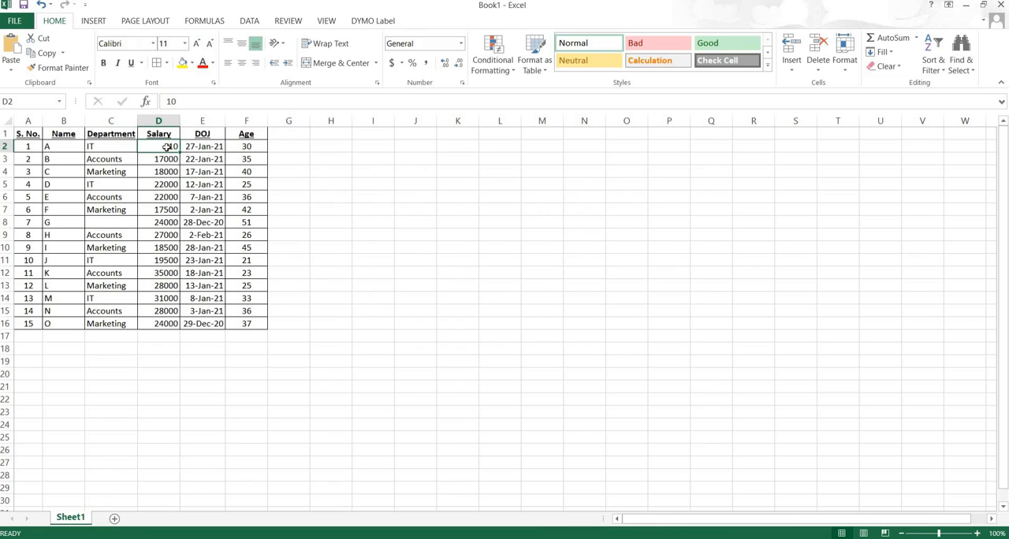
text(15000)
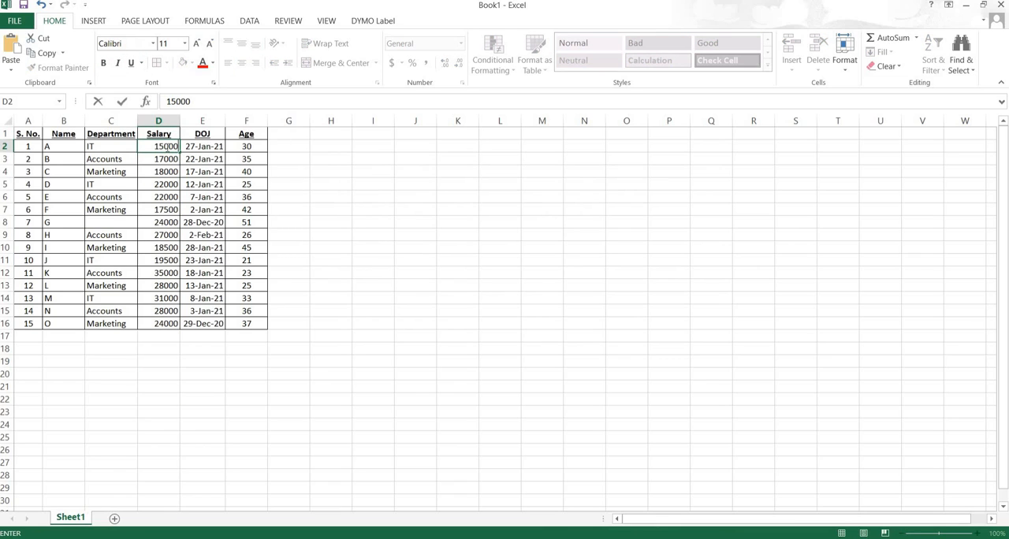
key(Return)
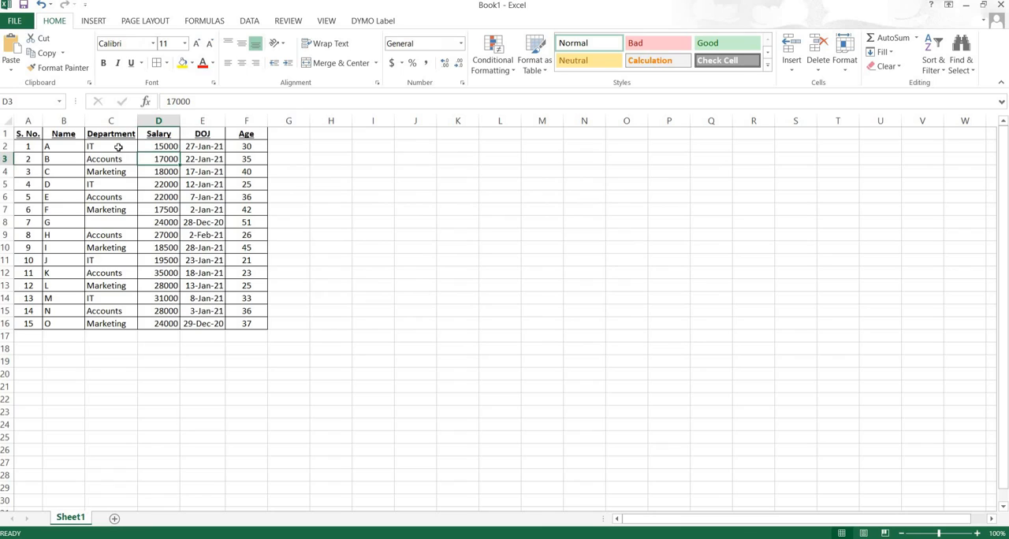
click(505, 65)
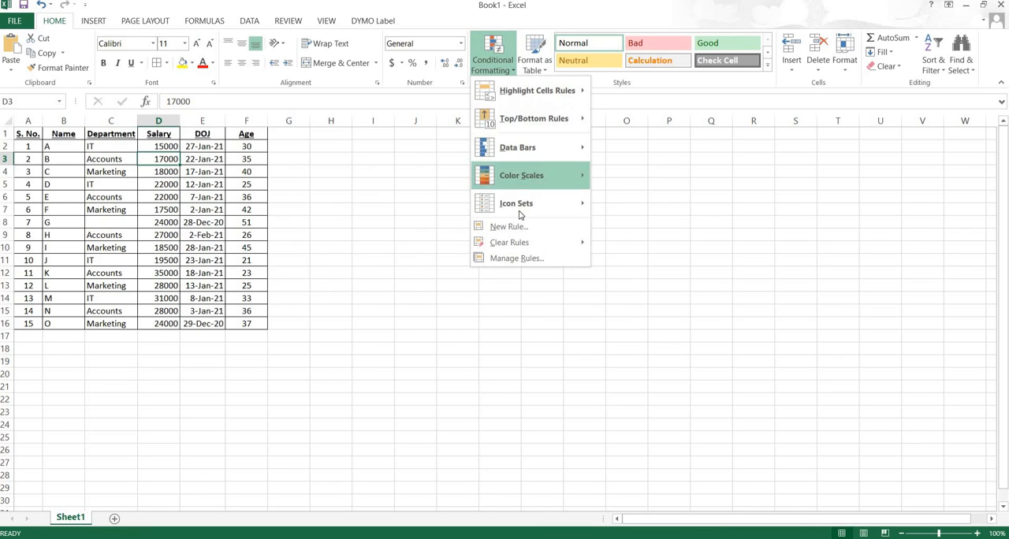
mouse_move(519, 215)
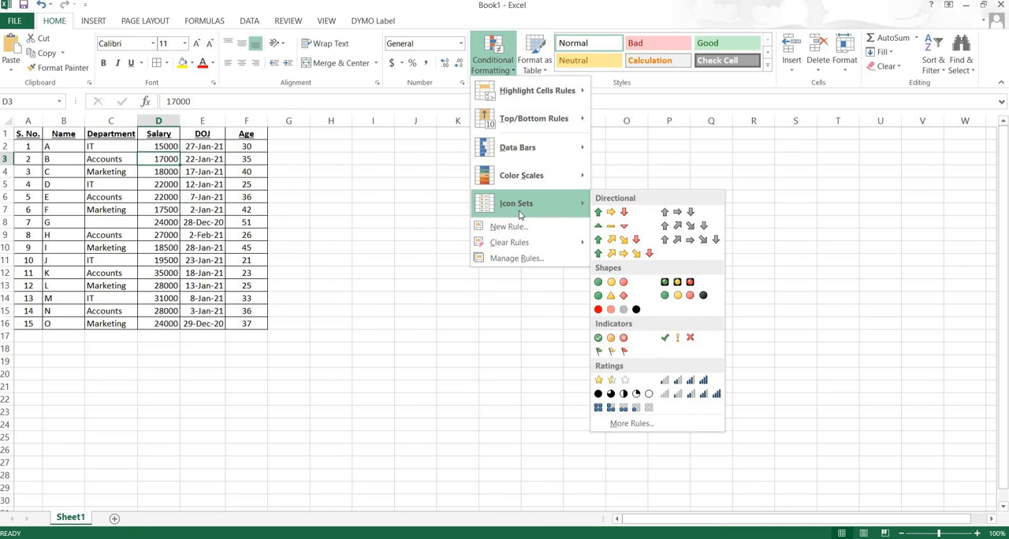
mouse_move(507, 175)
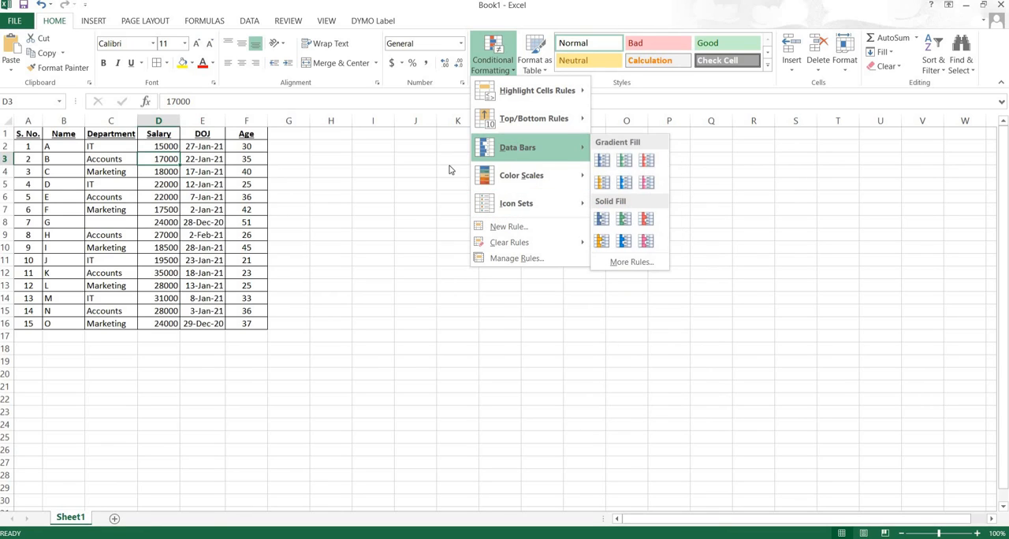
click(147, 137)
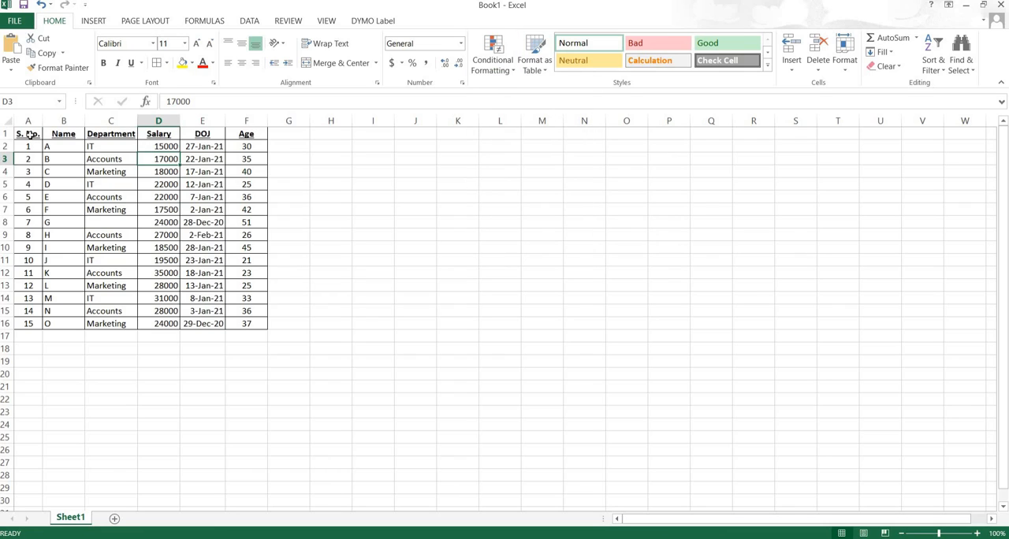
- Apply the red-white-blue color scale and the colored three-arrow icon set to the Salary range D1:D16
drag(153, 134, 246, 298)
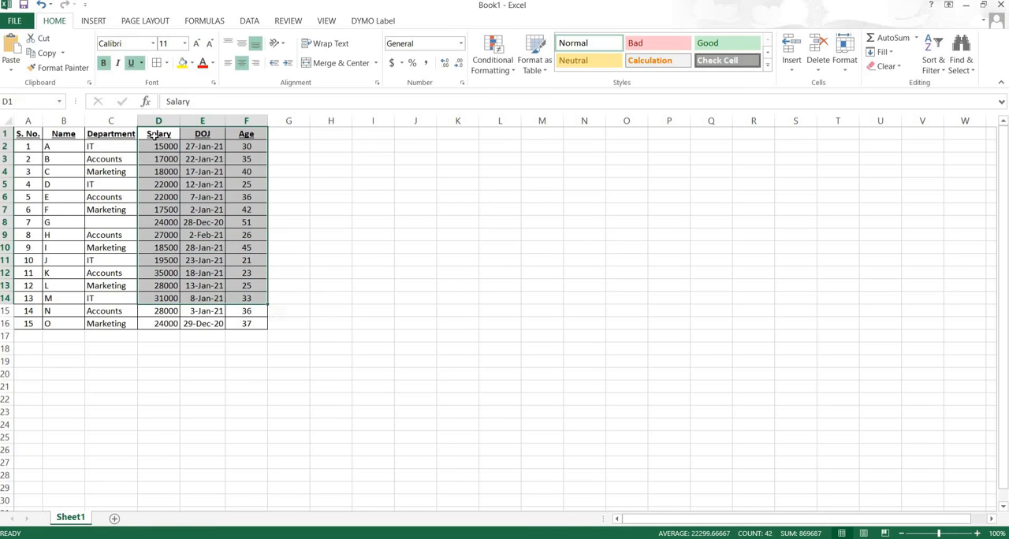
drag(155, 133, 171, 336)
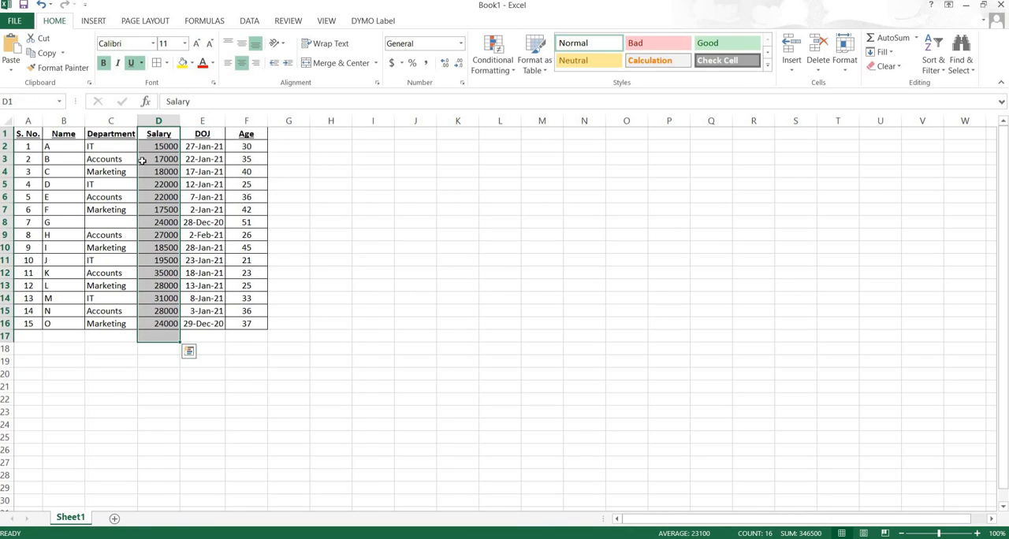
click(154, 134)
drag(170, 226, 171, 328)
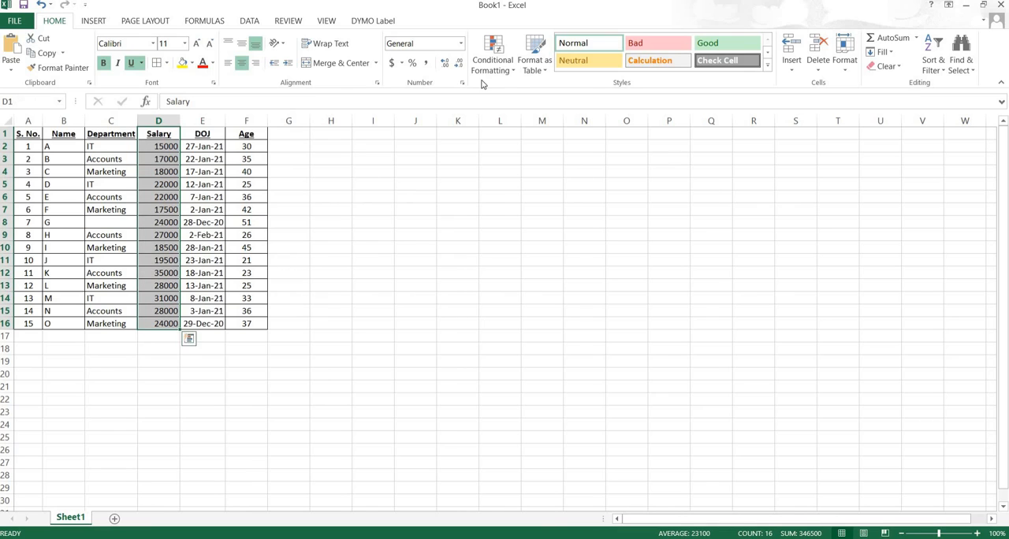
click(493, 60)
mouse_move(524, 178)
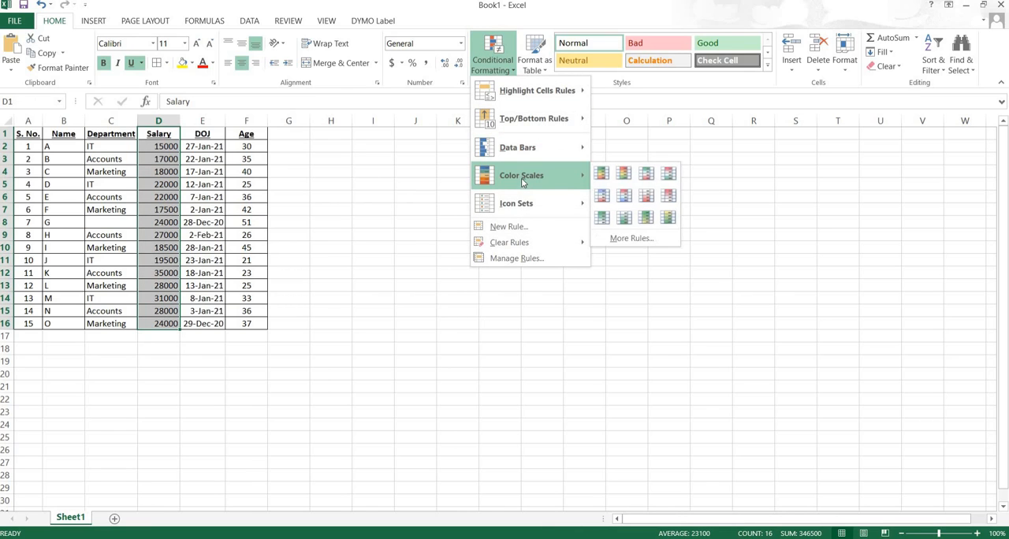
click(612, 193)
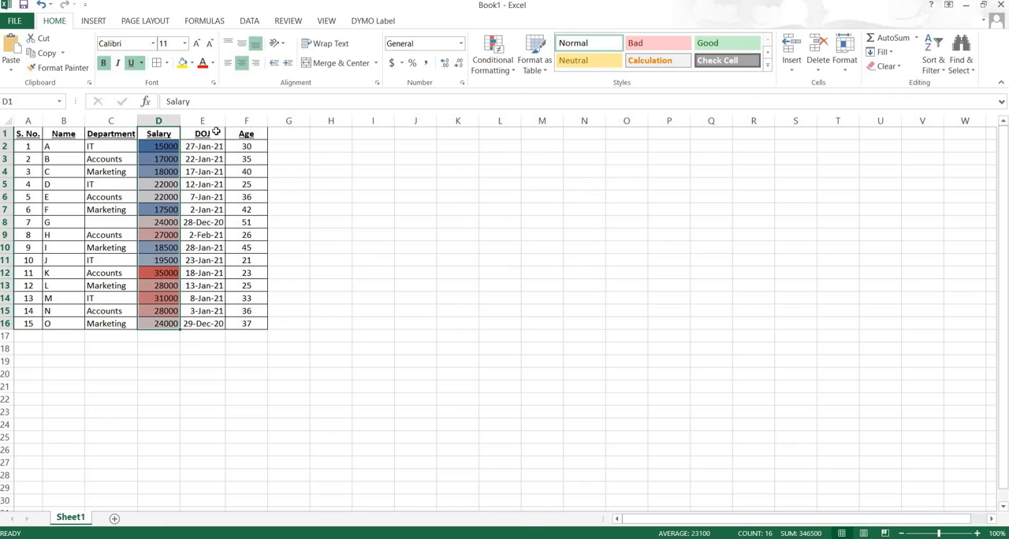
click(493, 57)
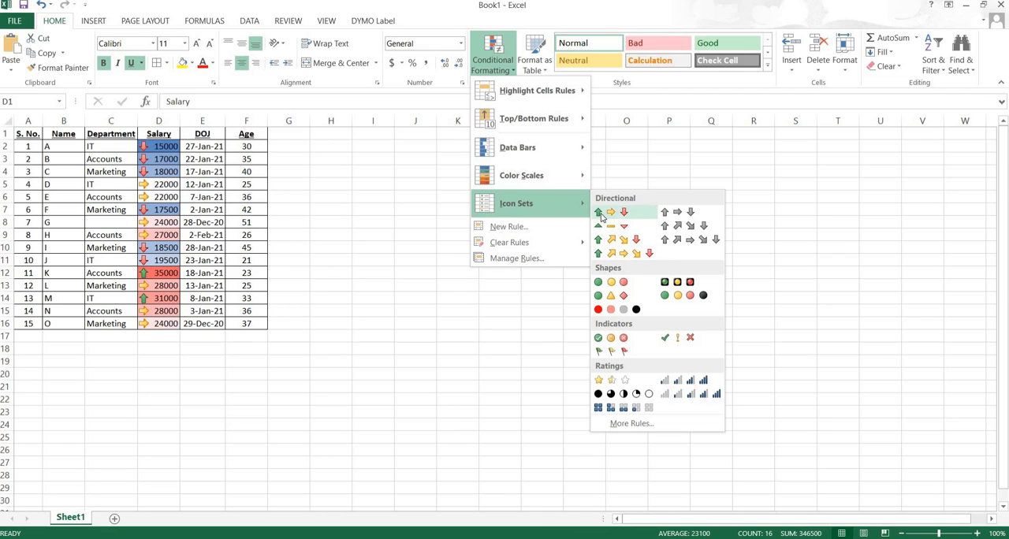
click(600, 214)
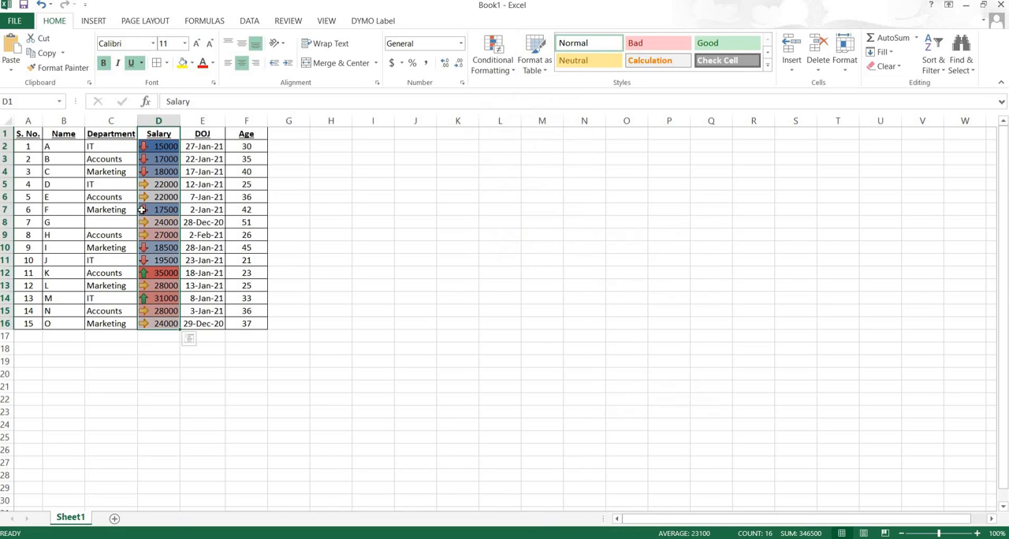
- Try a salary of 350000 in cell D4 to test the color scale and arrow icons
click(162, 148)
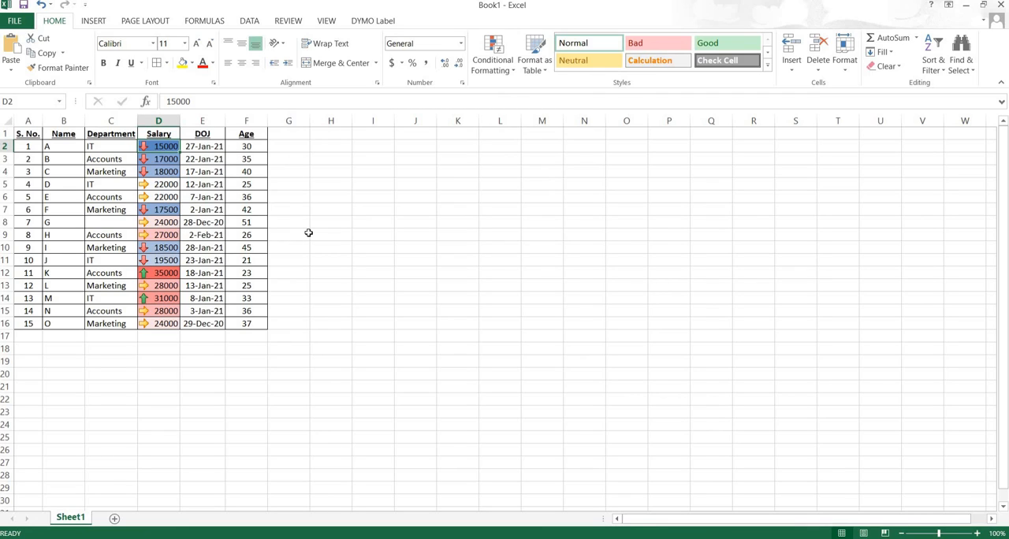
key(Down)
key(Down)
key(Down)
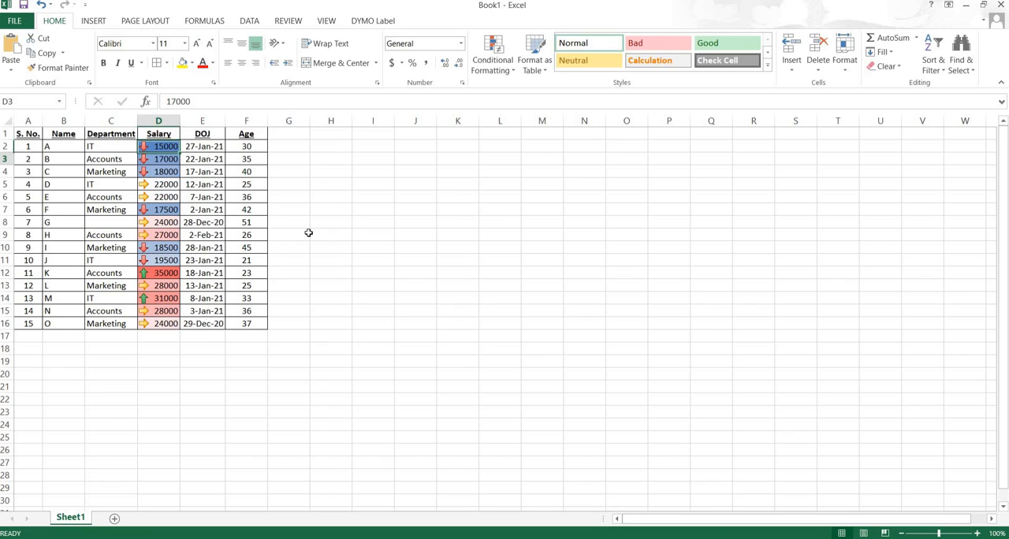
key(Up)
key(Up)
key(Up)
key(Down)
key(Down)
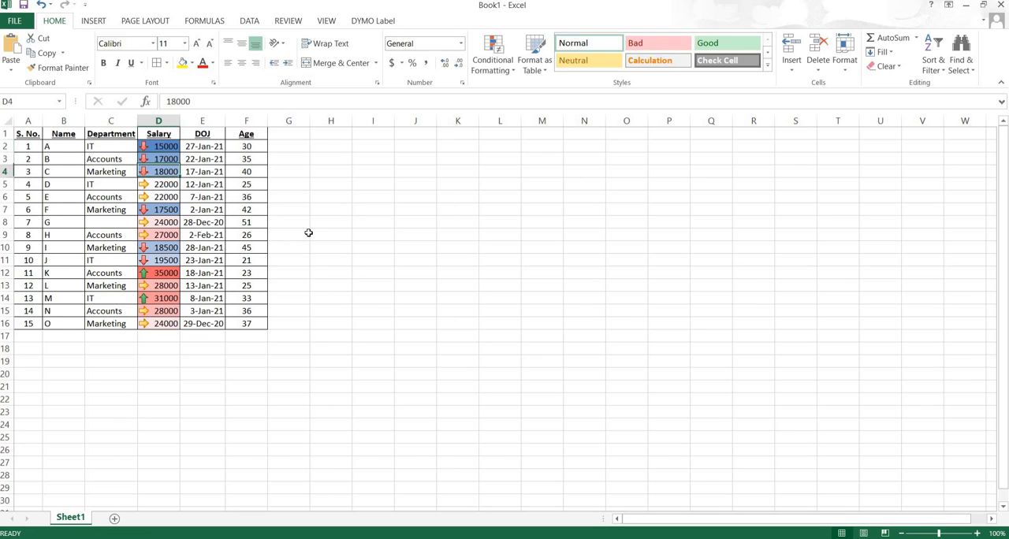
key(Down)
key(Down)
key(Up)
key(Up)
text(35)
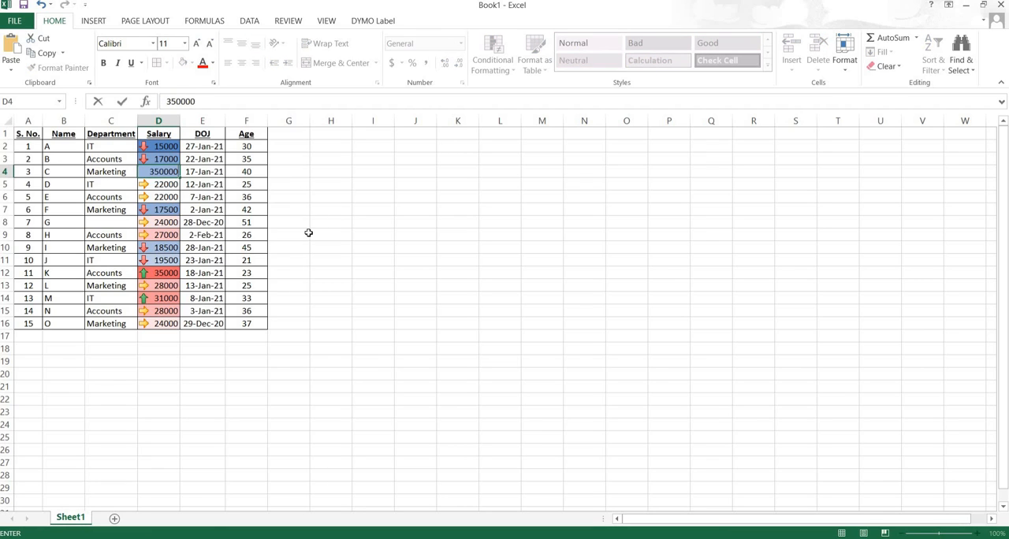
key(Return)
- Set the salary in cell D4 to 35000
key(Up)
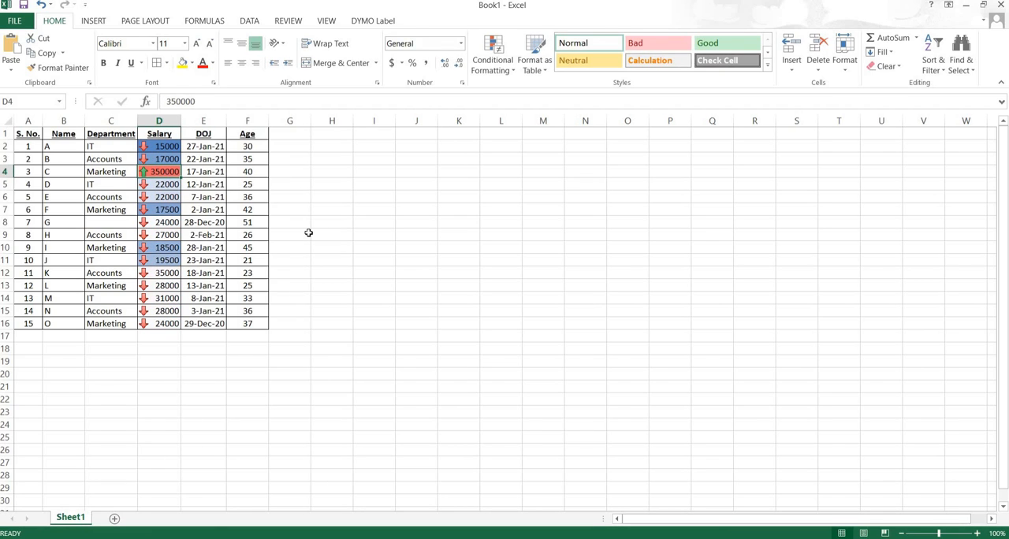
text(3500)
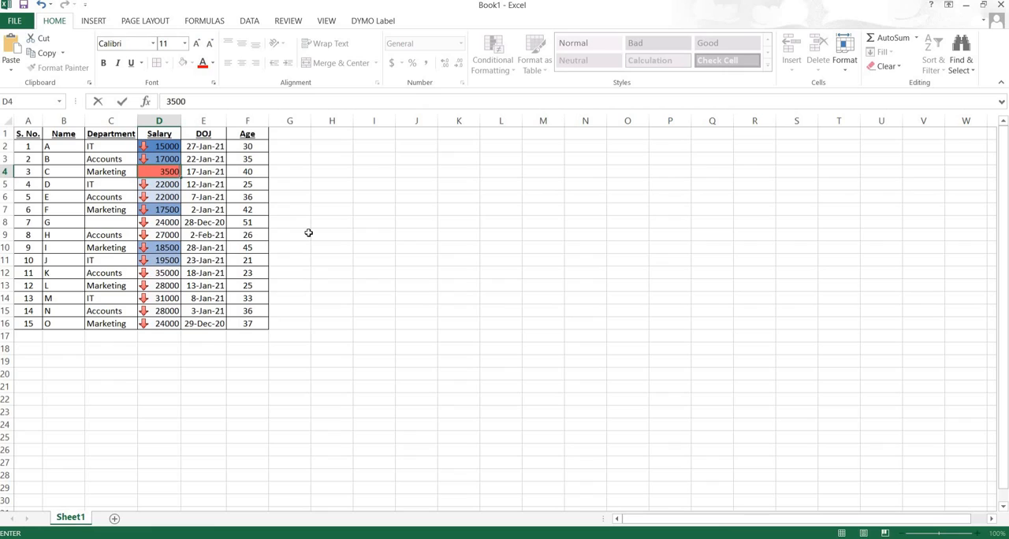
text(0)
key(Return)
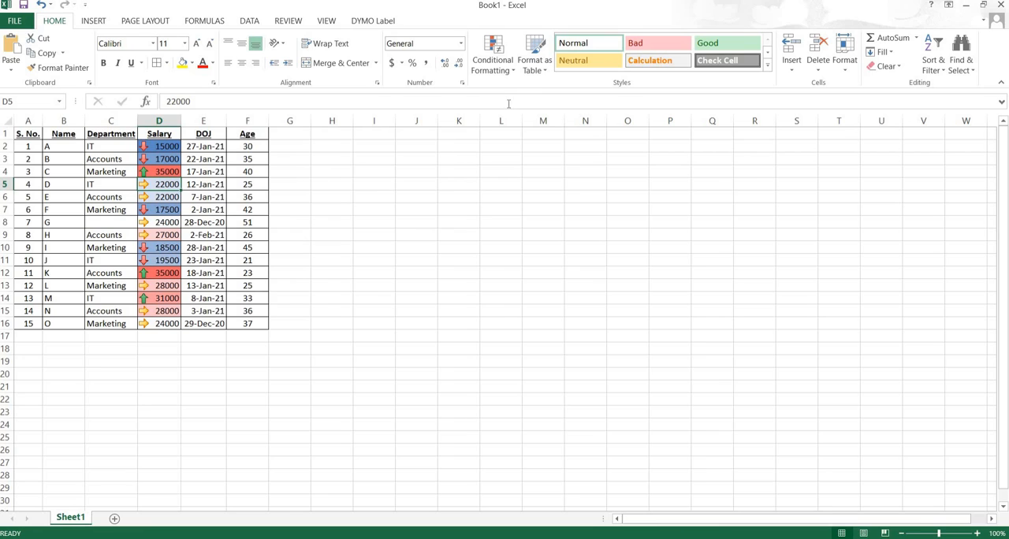
click(511, 69)
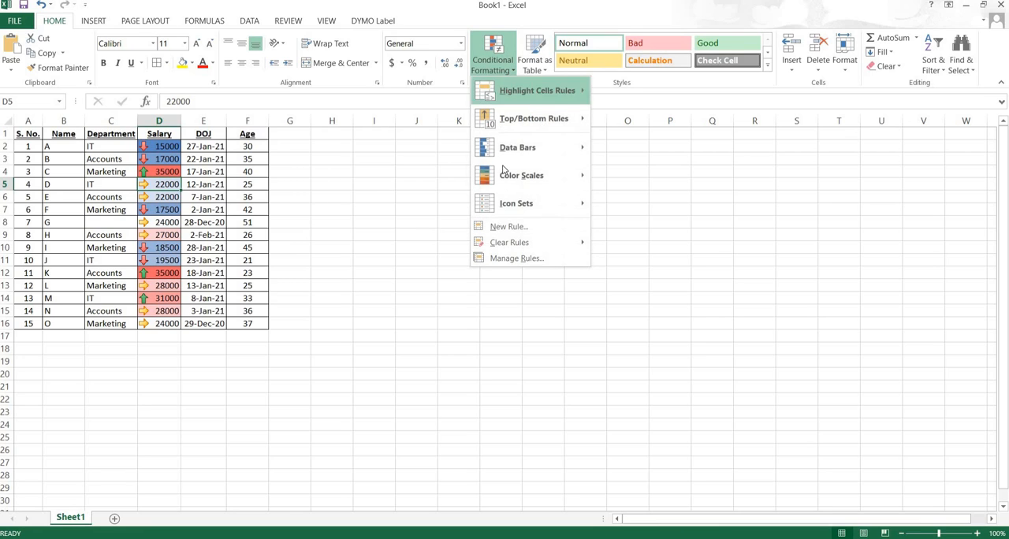
mouse_move(507, 211)
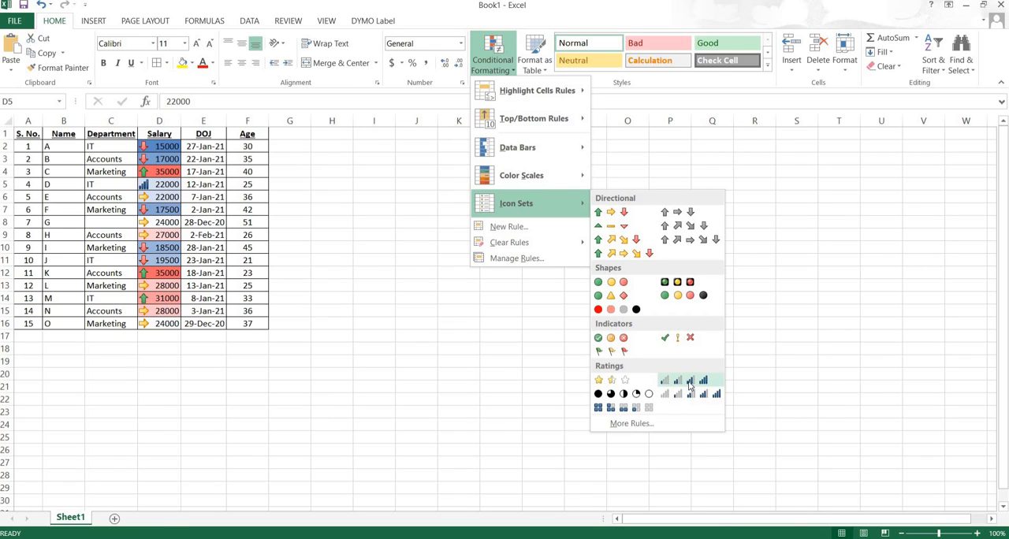
click(156, 146)
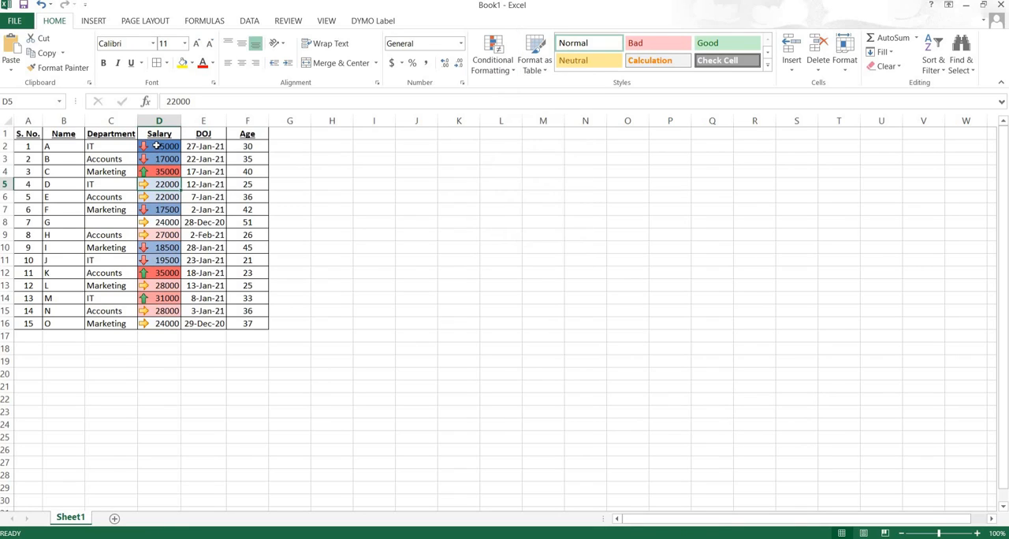
- Examine the above/below average options and the unique/duplicate rule type for a new formatting rule on the salaries D2:D16
click(157, 147)
drag(156, 147, 164, 323)
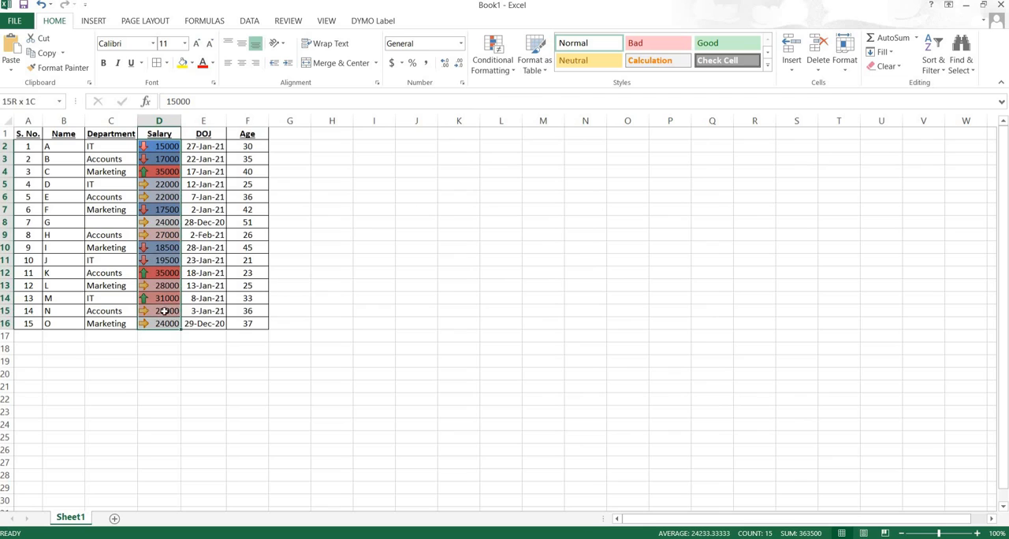
click(503, 73)
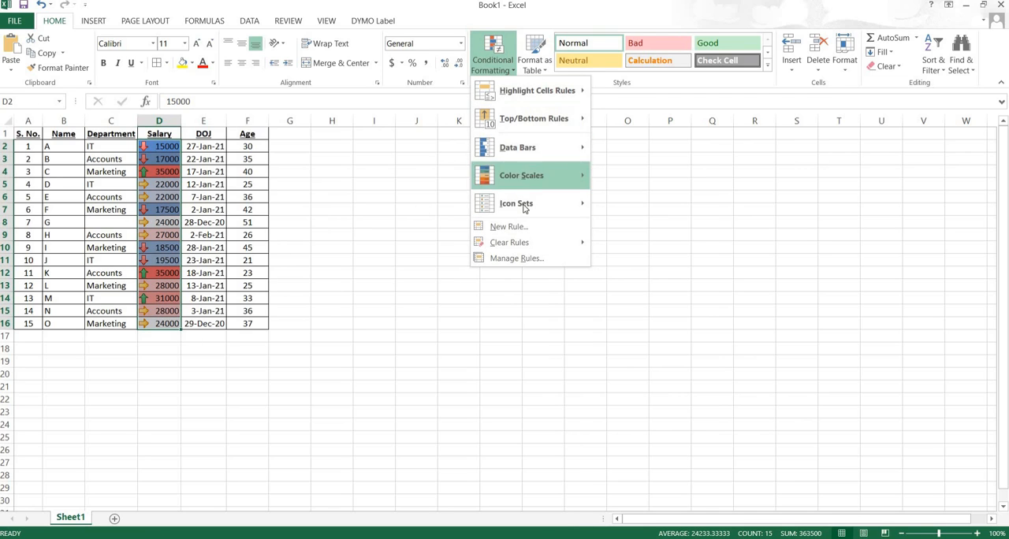
mouse_move(523, 205)
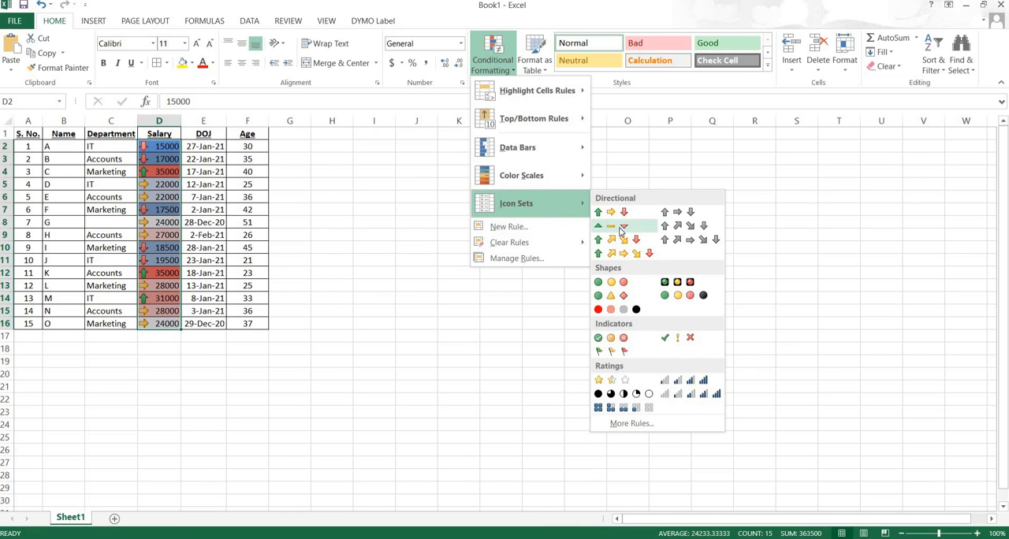
click(513, 226)
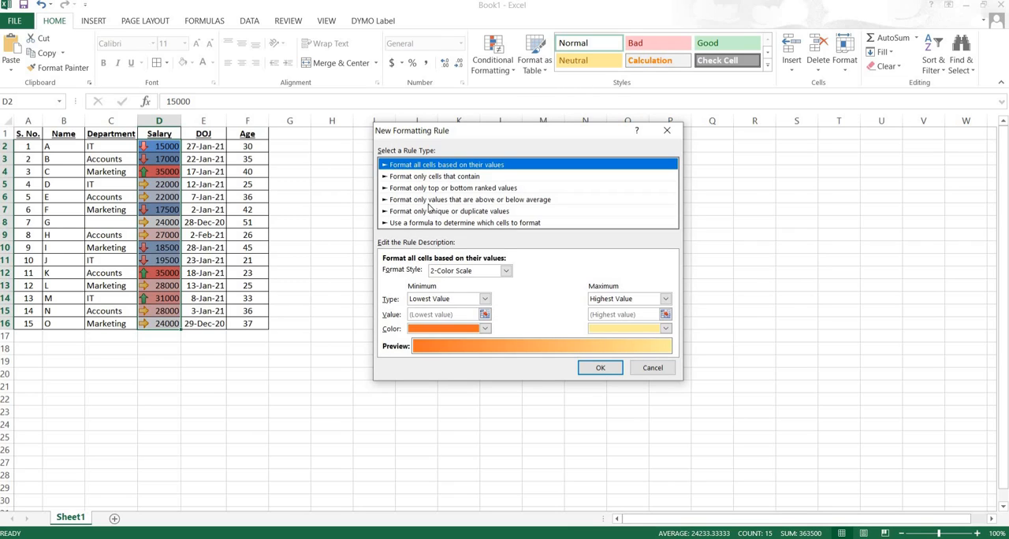
click(525, 202)
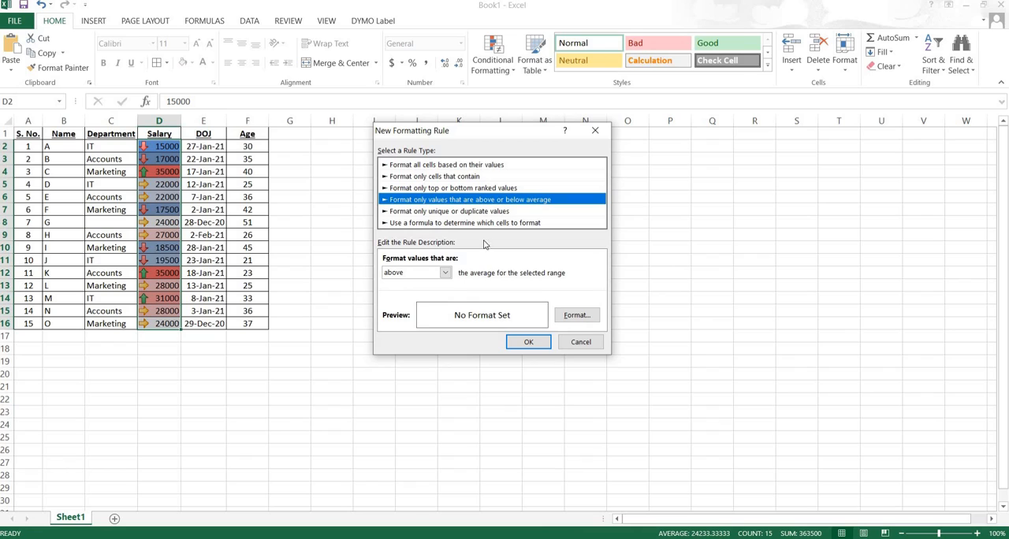
click(443, 273)
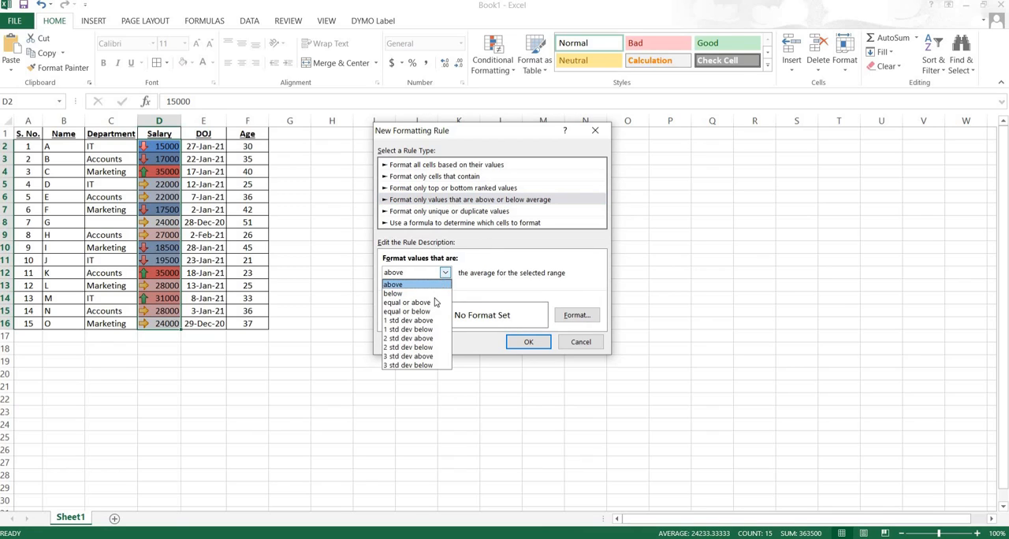
key(Down)
key(Down)
key(Down)
key(Down)
key(Down)
key(Down)
key(Down)
key(Down)
key(Return)
click(425, 211)
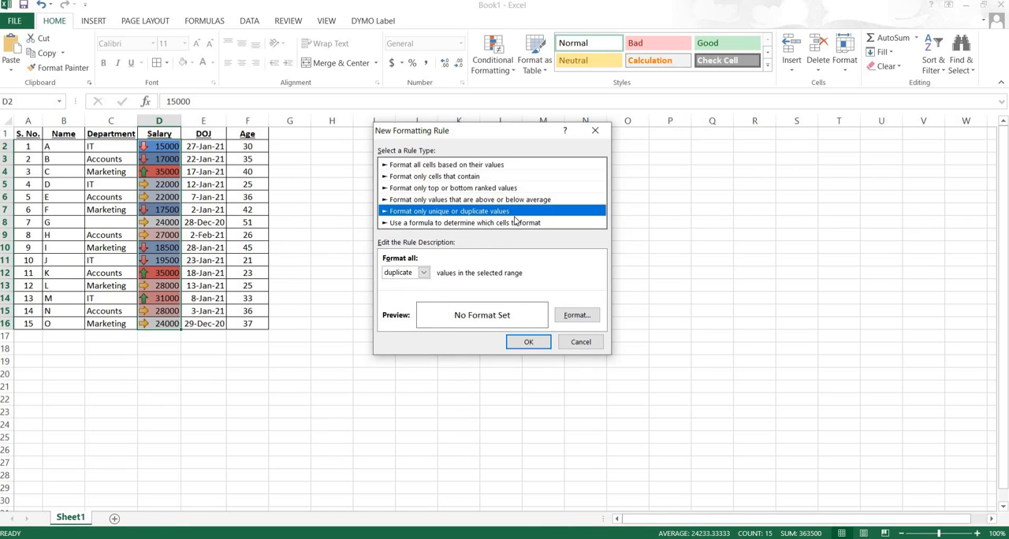
click(581, 341)
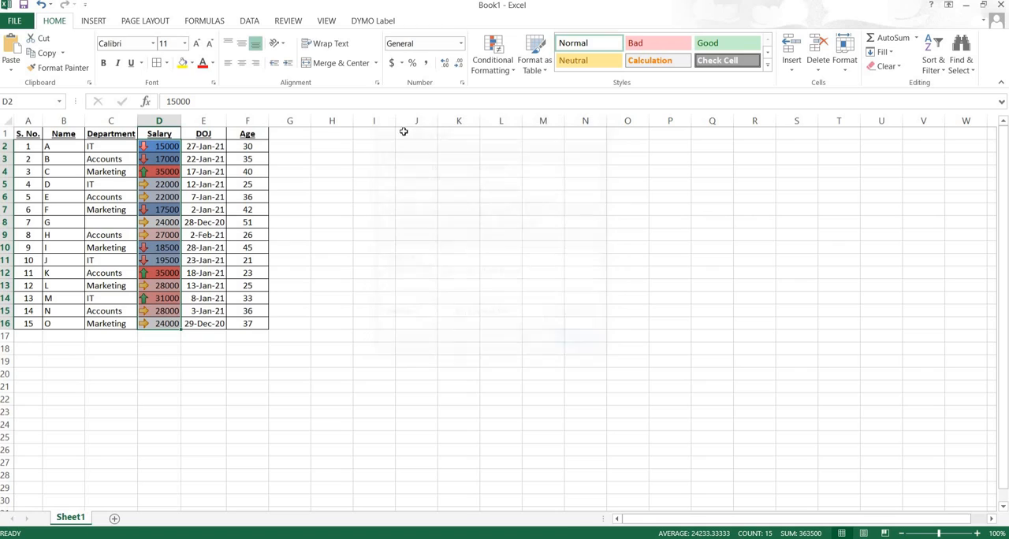
- Delete the icon set and graded color scale rules from the Salary column
click(505, 69)
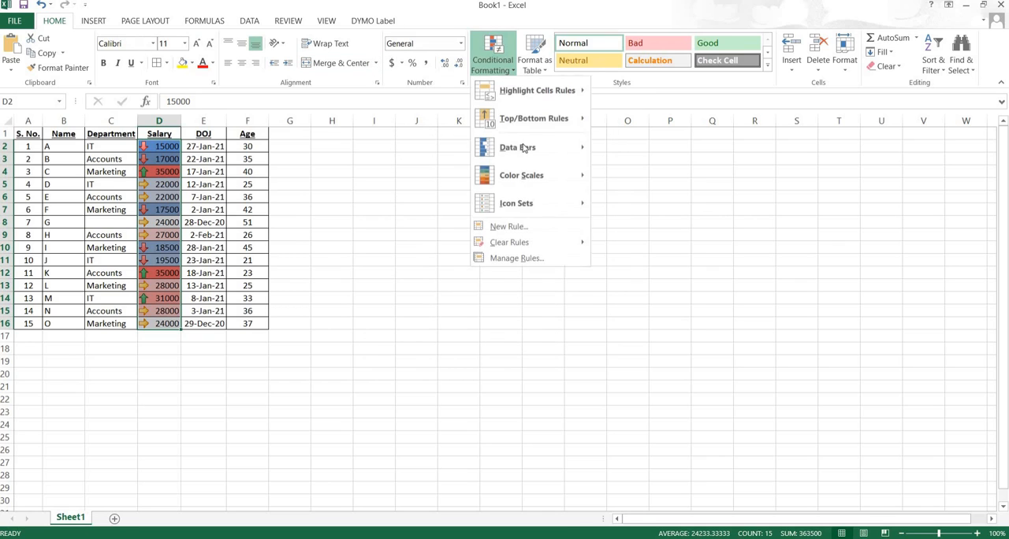
click(524, 257)
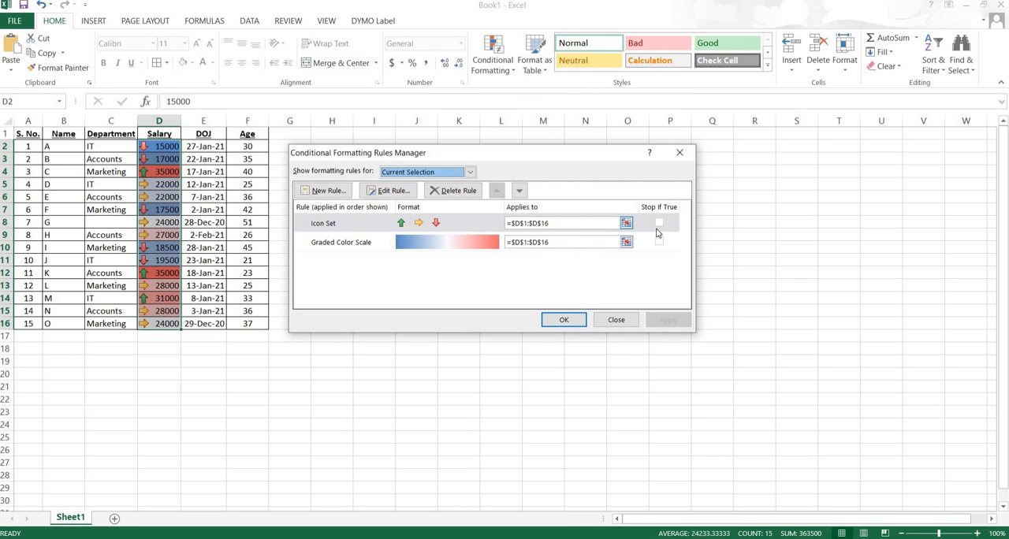
click(654, 223)
click(452, 191)
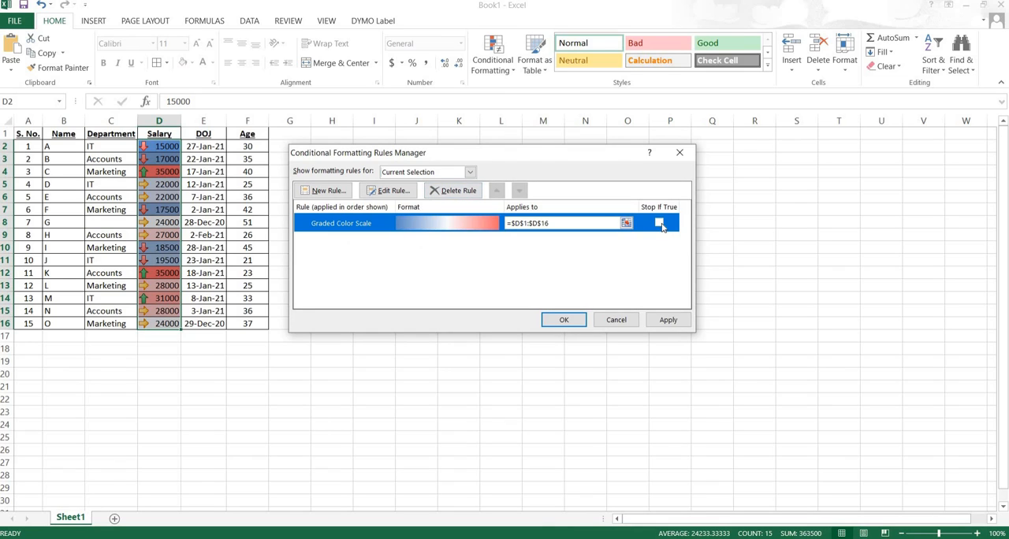
click(476, 190)
click(666, 326)
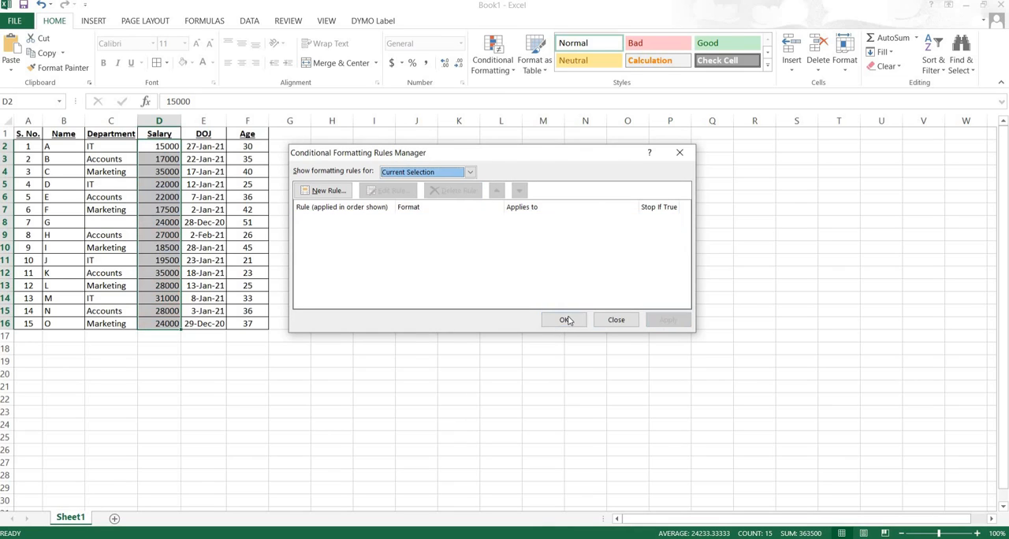
click(566, 318)
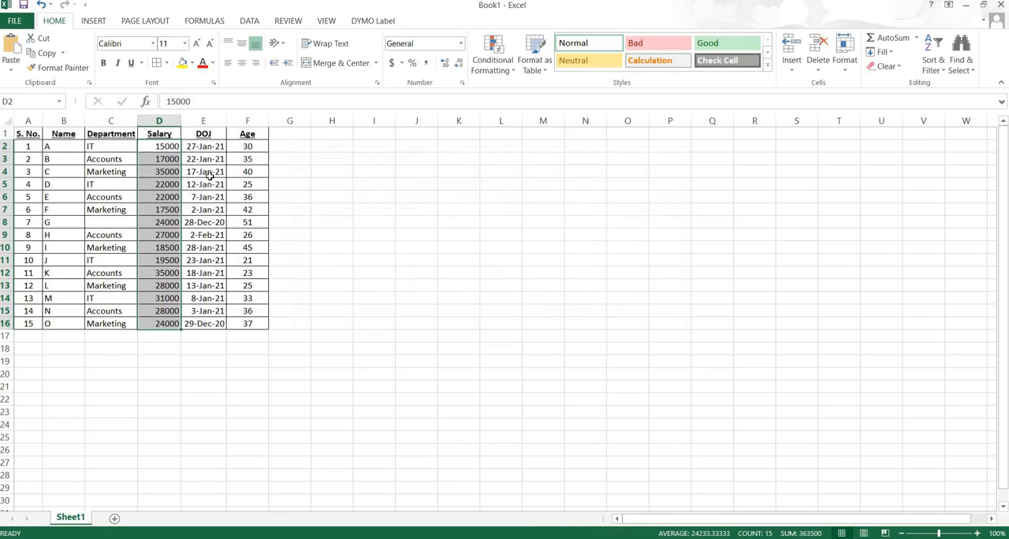
click(171, 148)
drag(27, 134, 253, 324)
click(509, 73)
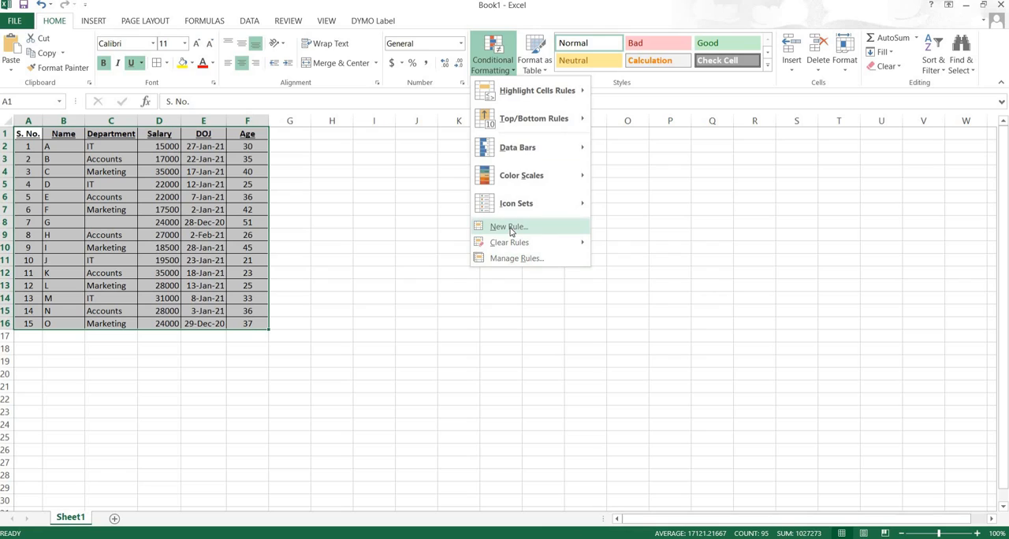
click(509, 227)
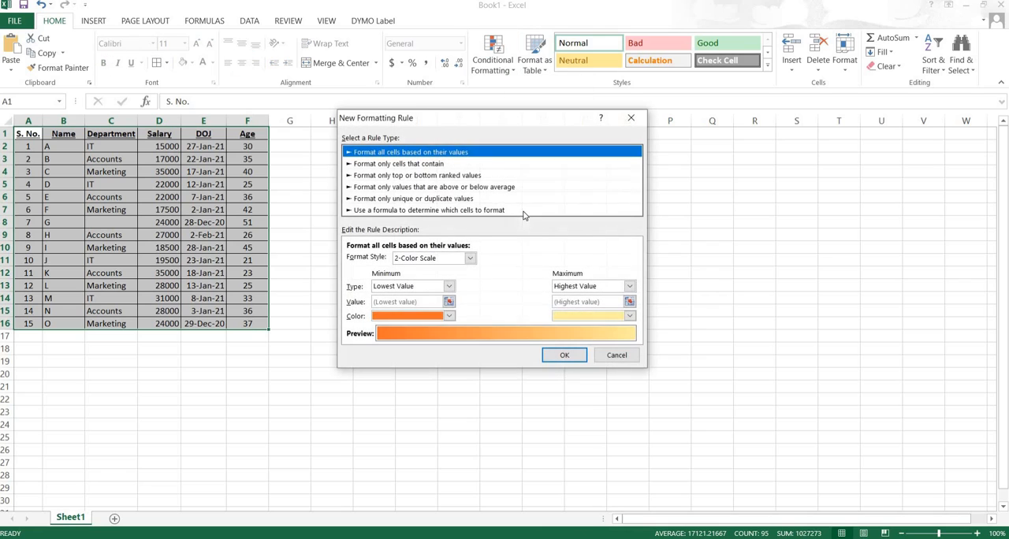
click(375, 200)
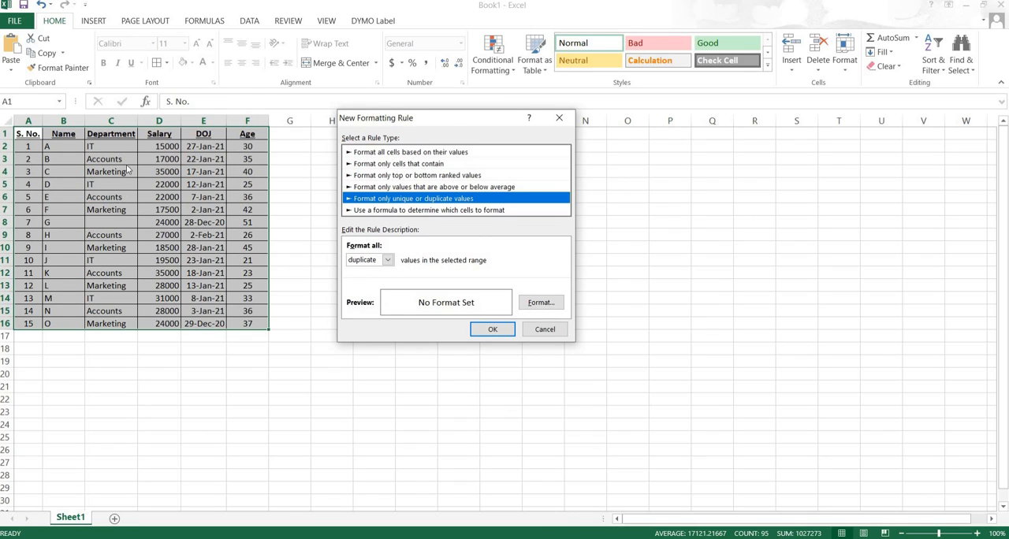
click(545, 329)
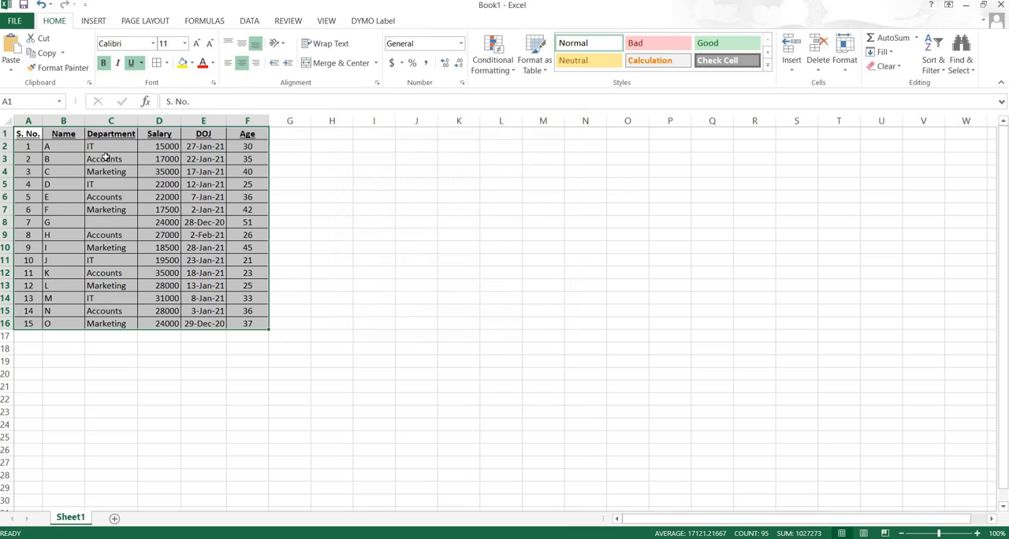
- Create a rule on the Department range C1:C16 that formats duplicate values in bold italic with a gold font color
click(106, 159)
drag(103, 135, 109, 325)
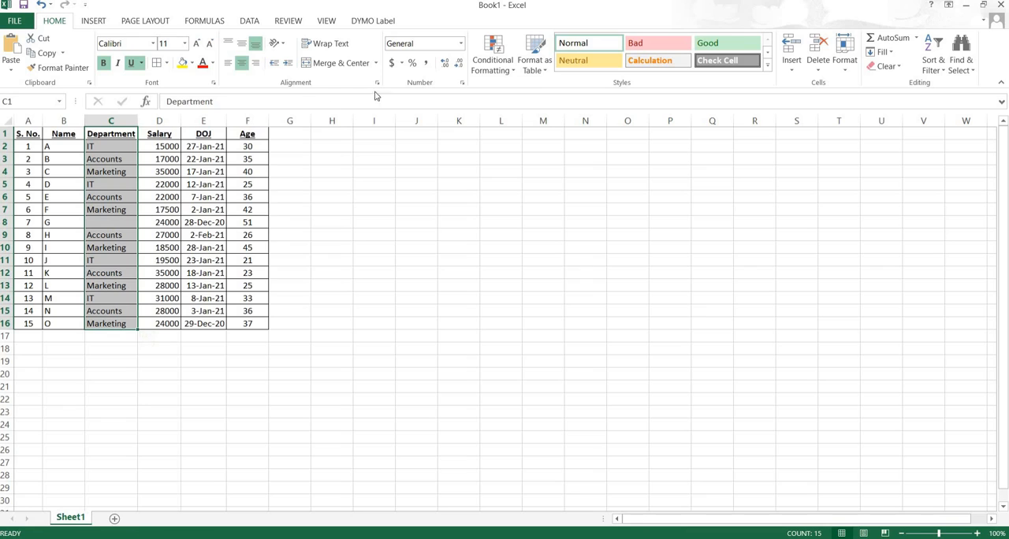
click(513, 73)
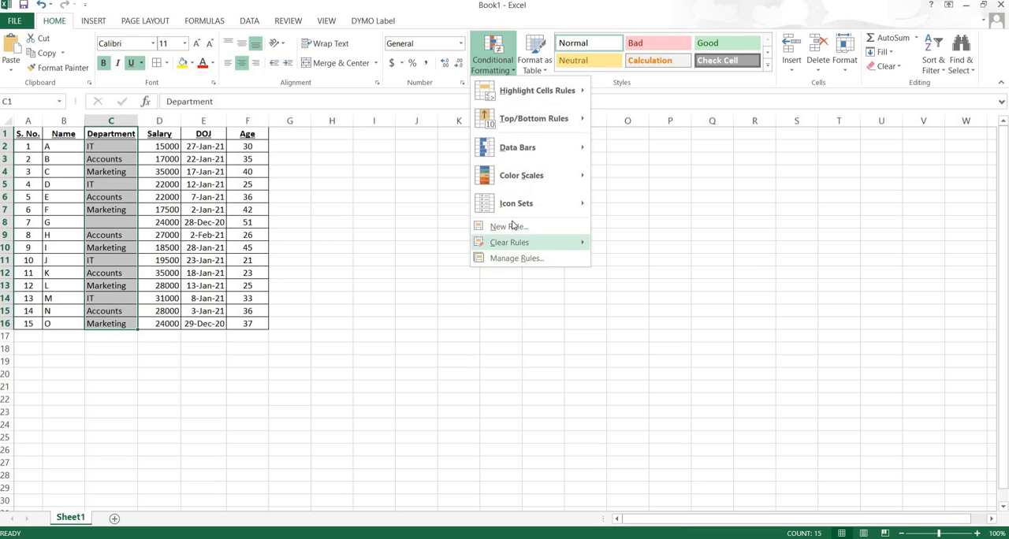
click(515, 224)
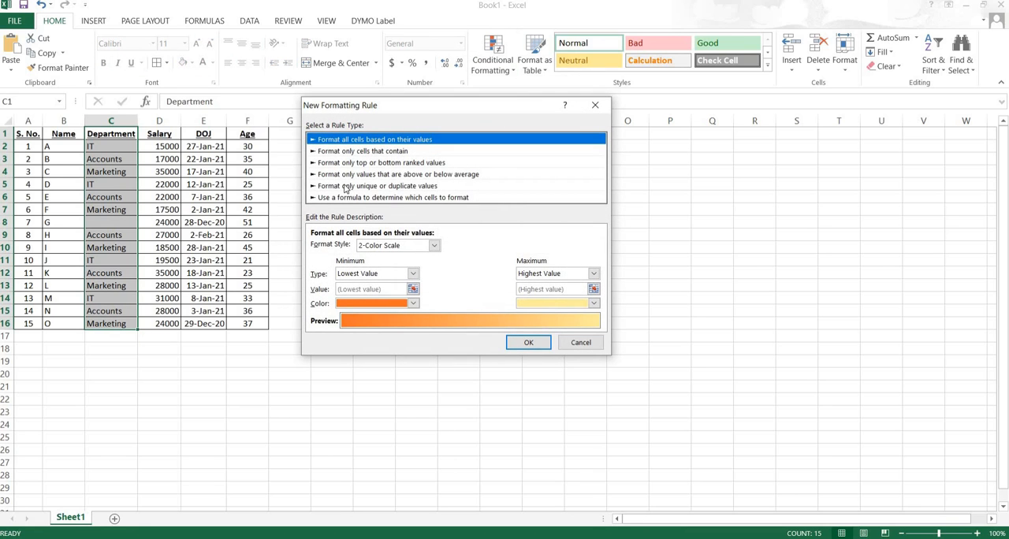
click(340, 187)
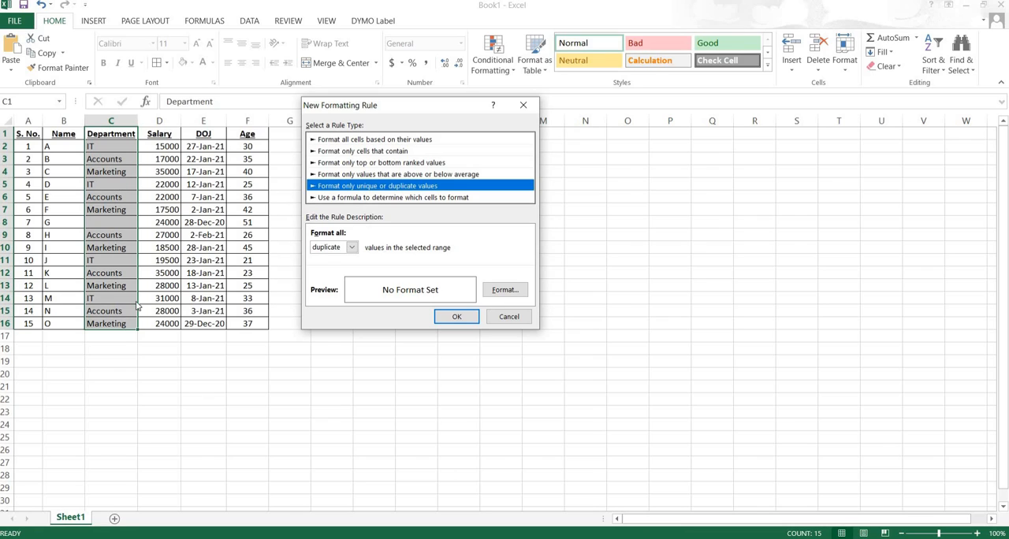
click(499, 291)
click(460, 133)
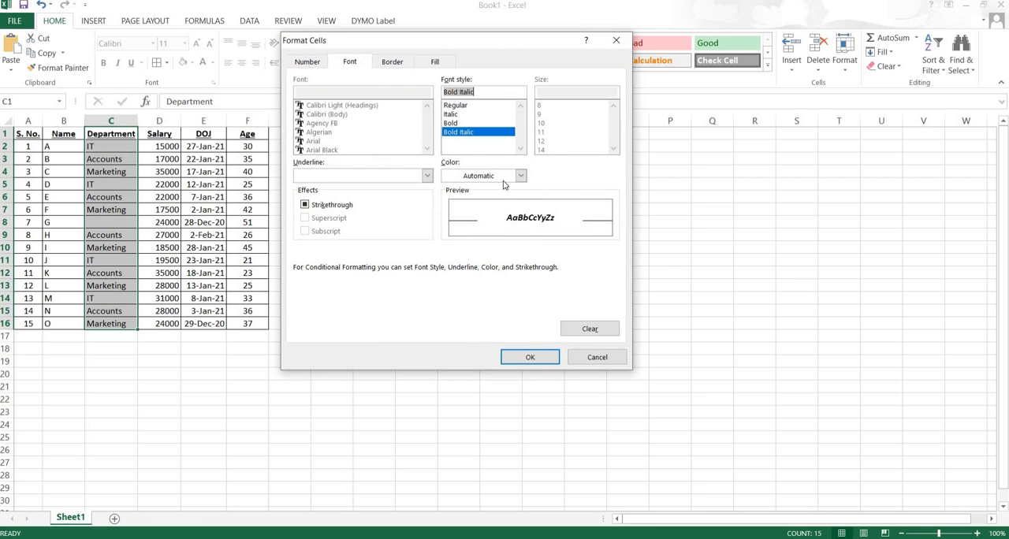
click(516, 176)
click(472, 290)
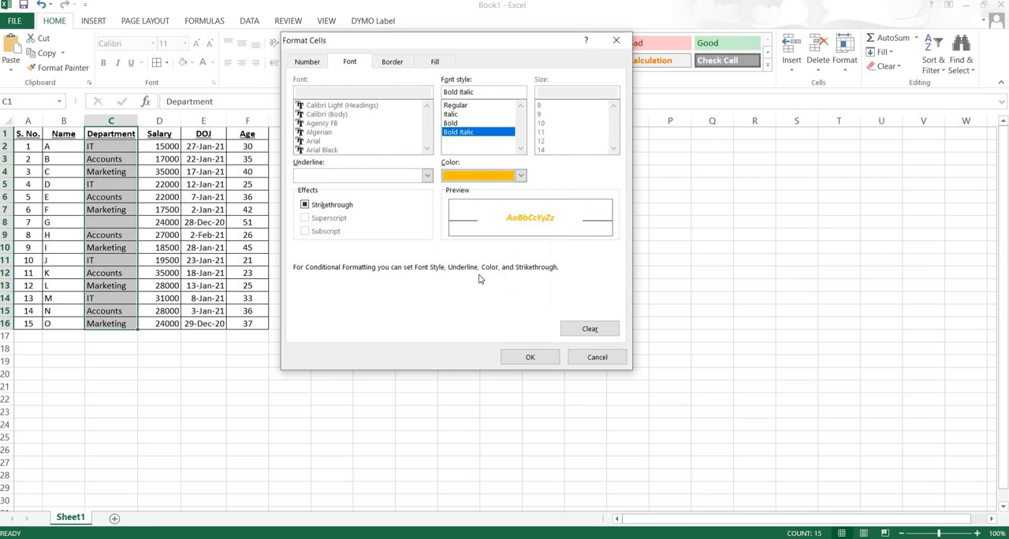
click(530, 357)
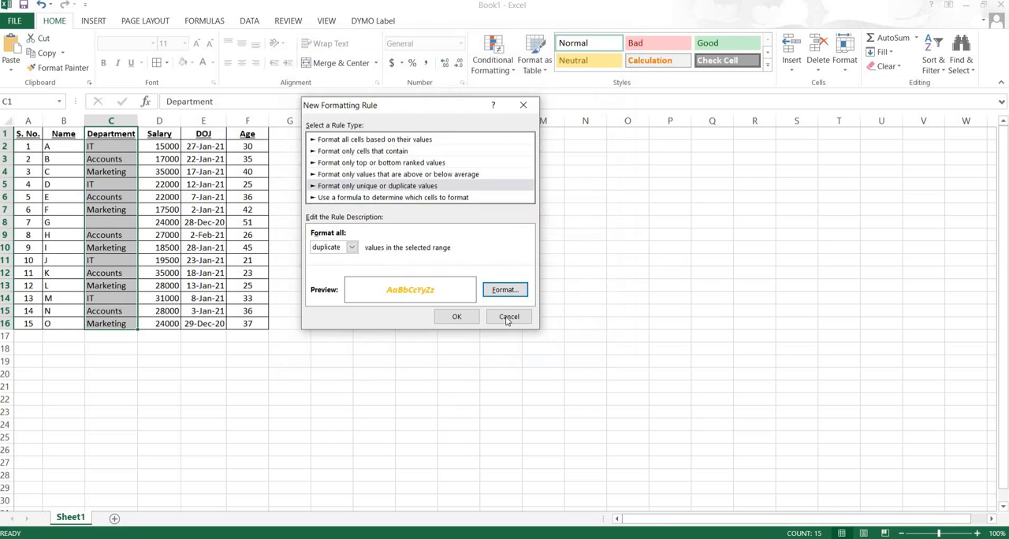
click(454, 317)
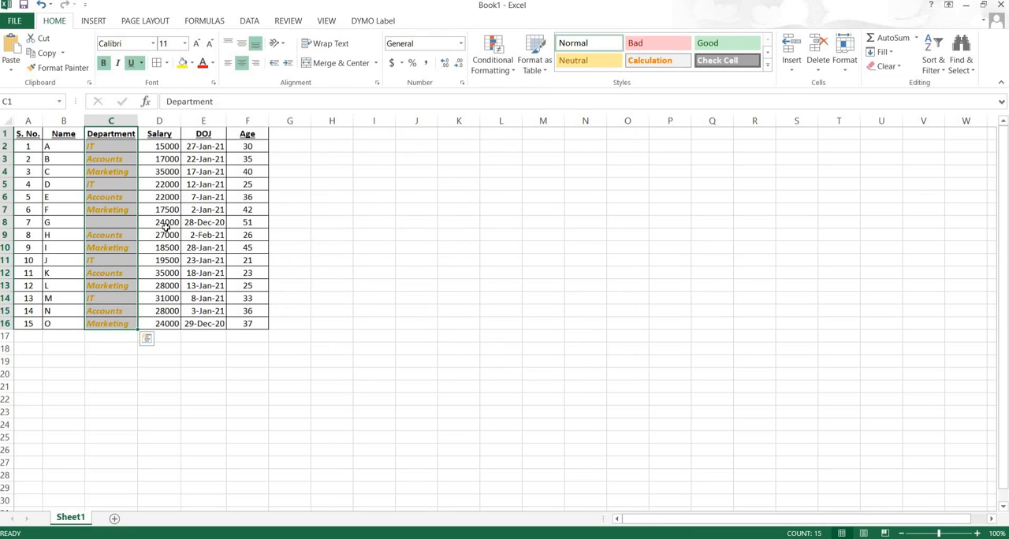
- Enter abc in cell C7 and it in cell C8 to test the duplicate values rule
click(111, 210)
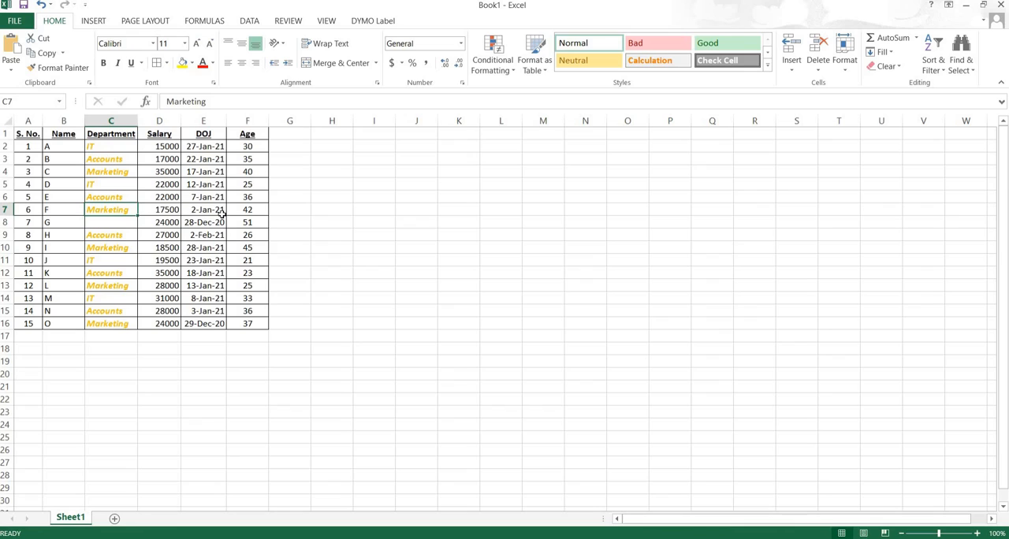
text(abc)
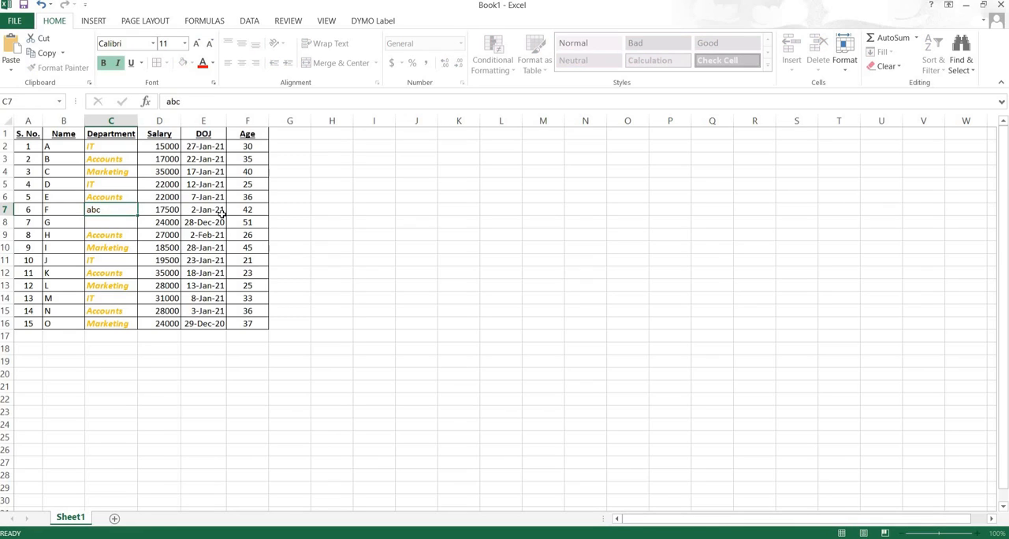
key(Return)
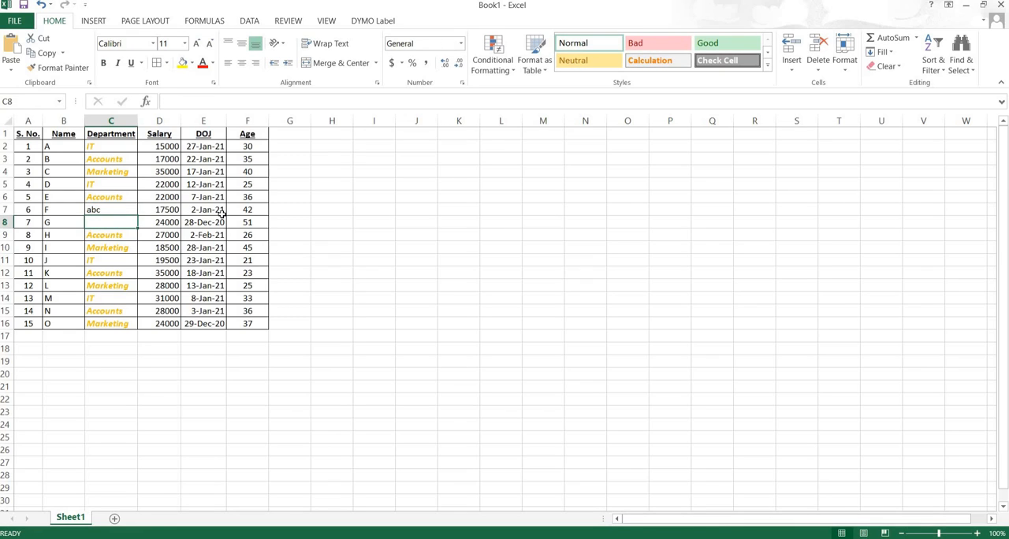
text(it)
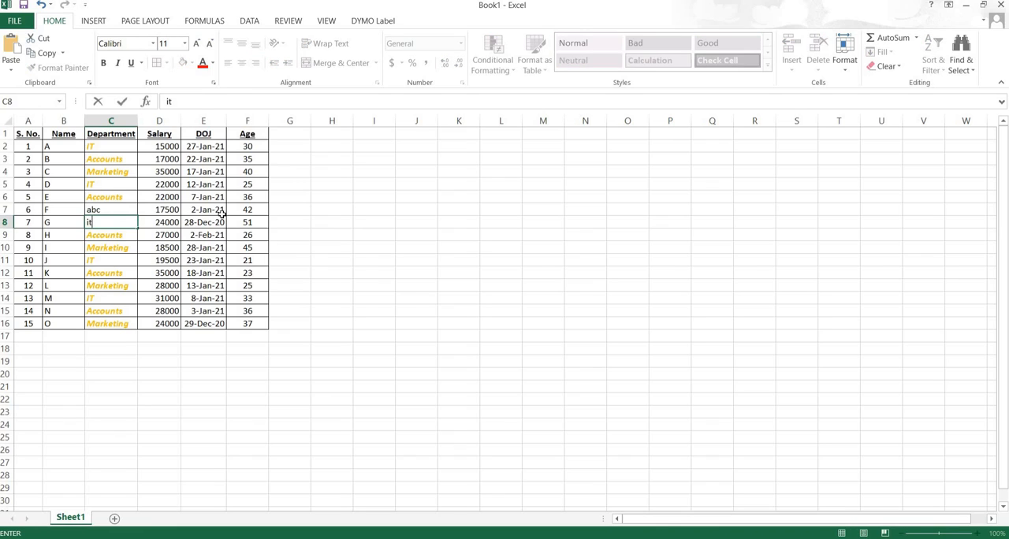
key(Return)
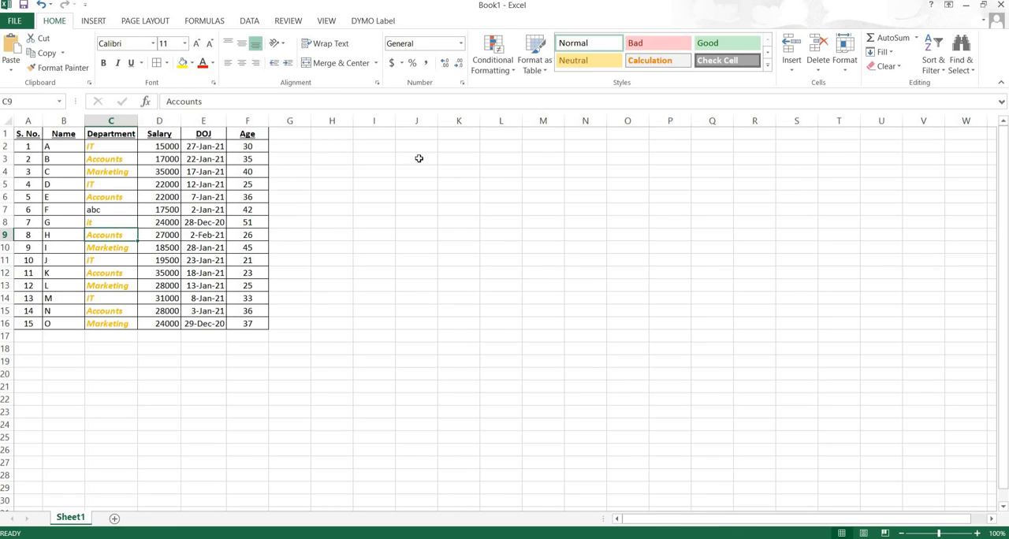
- Delete the duplicate values rule from the Department column
click(509, 68)
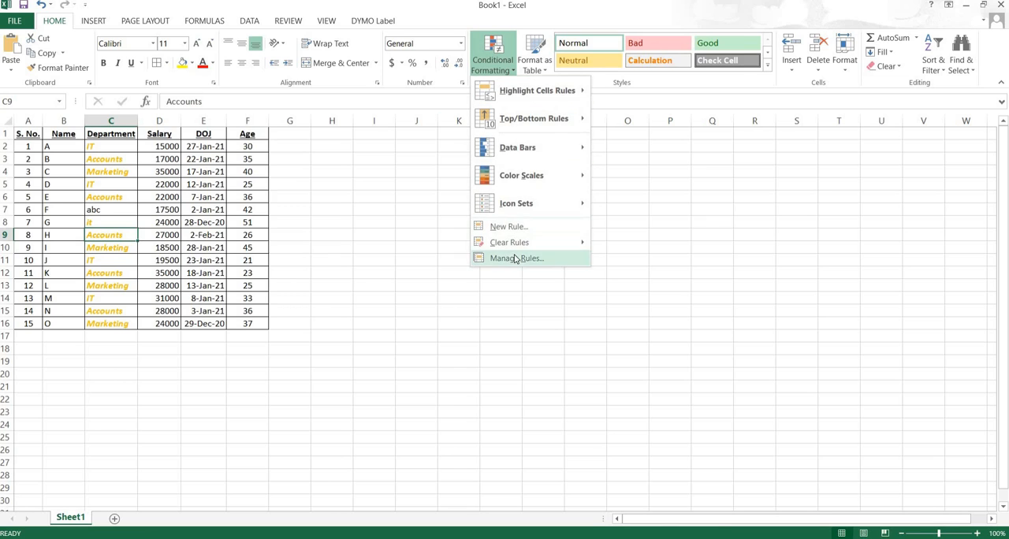
click(516, 259)
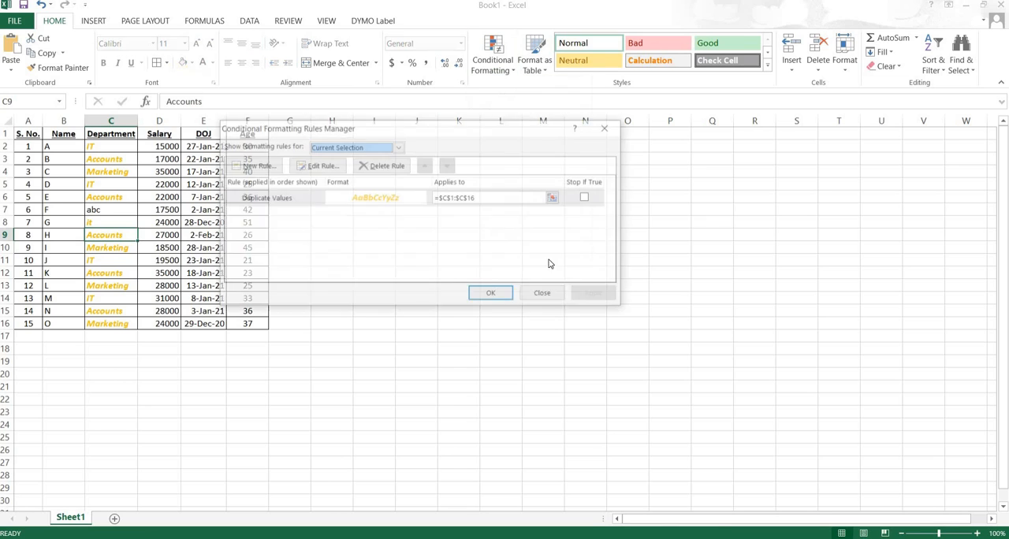
click(587, 197)
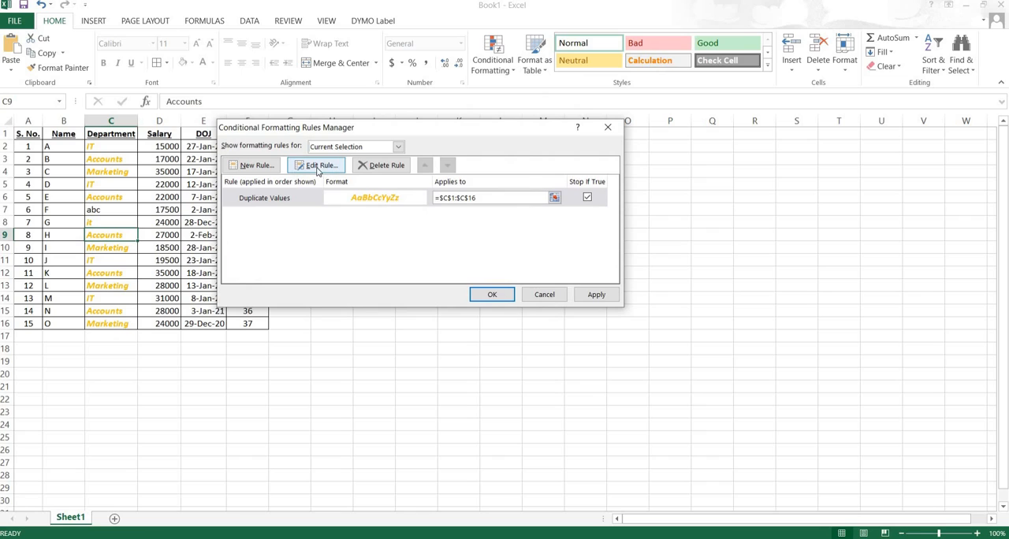
click(367, 167)
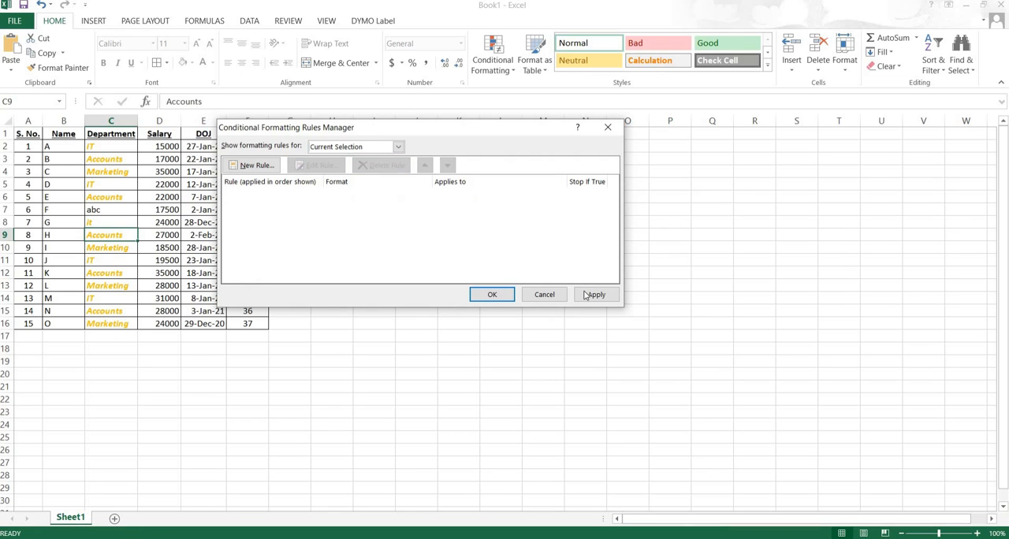
click(489, 295)
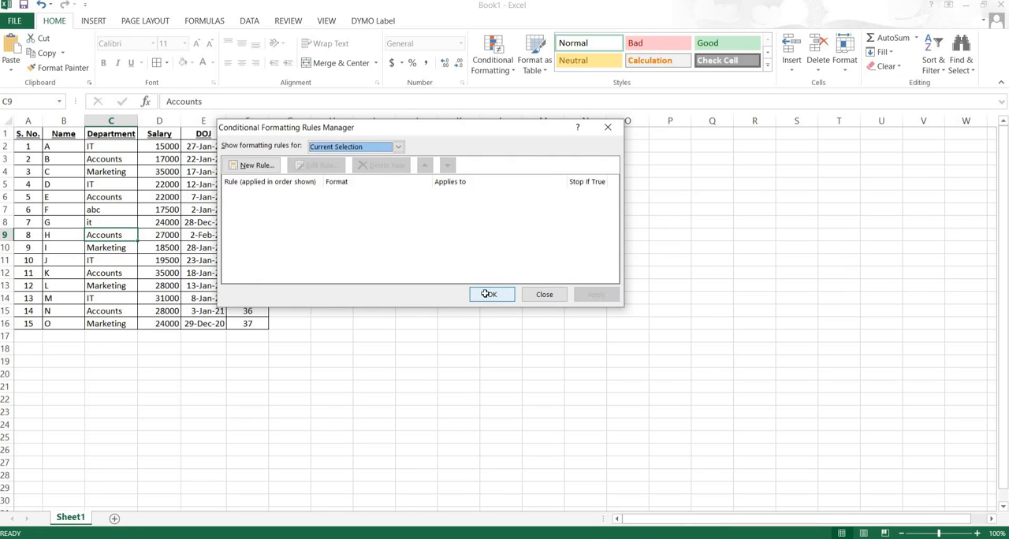
click(491, 71)
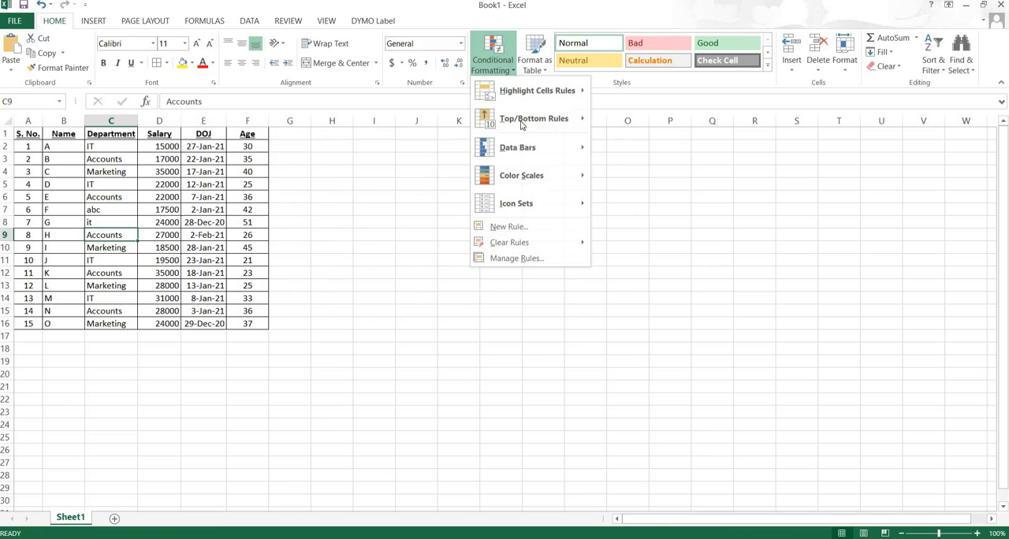
click(510, 227)
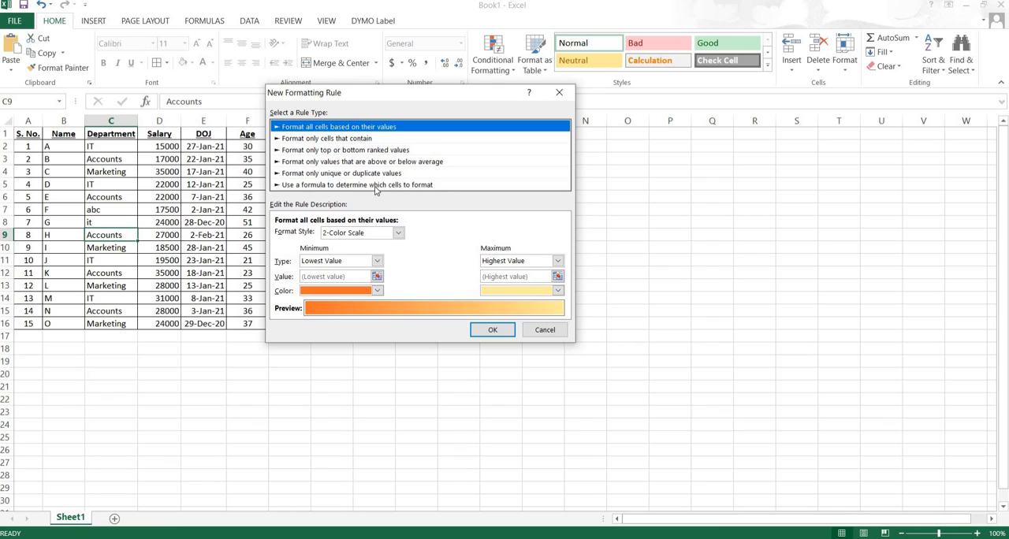
click(376, 186)
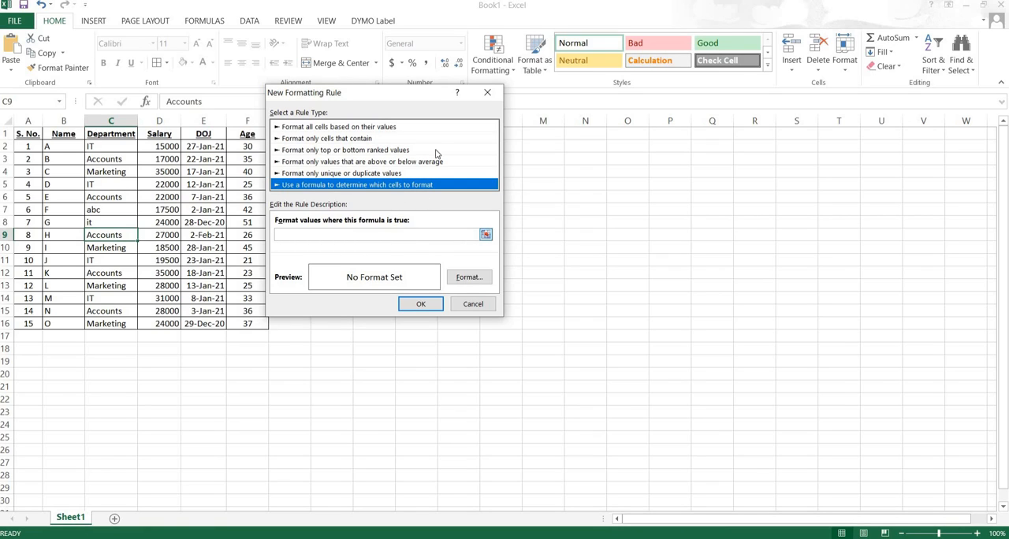
drag(404, 96, 533, 100)
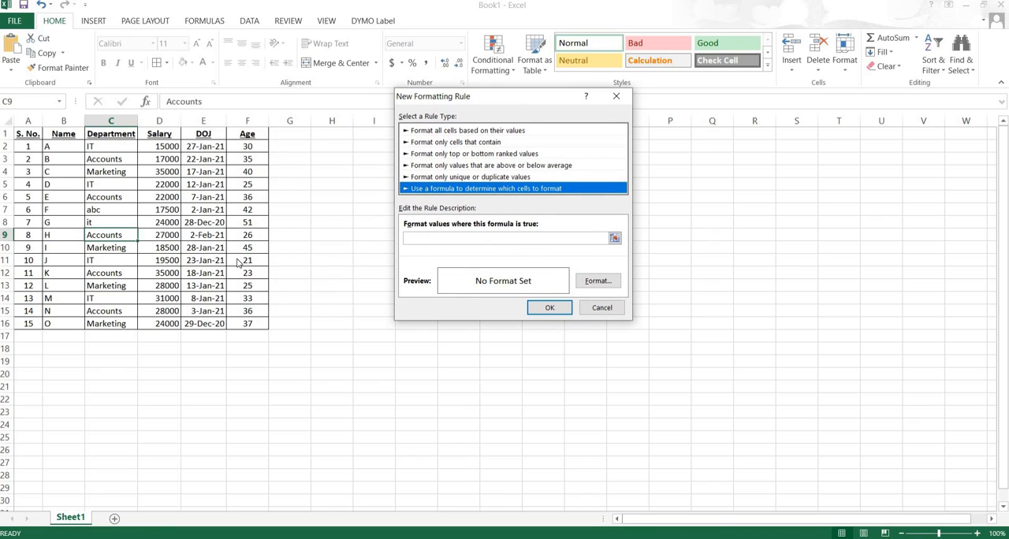
click(603, 308)
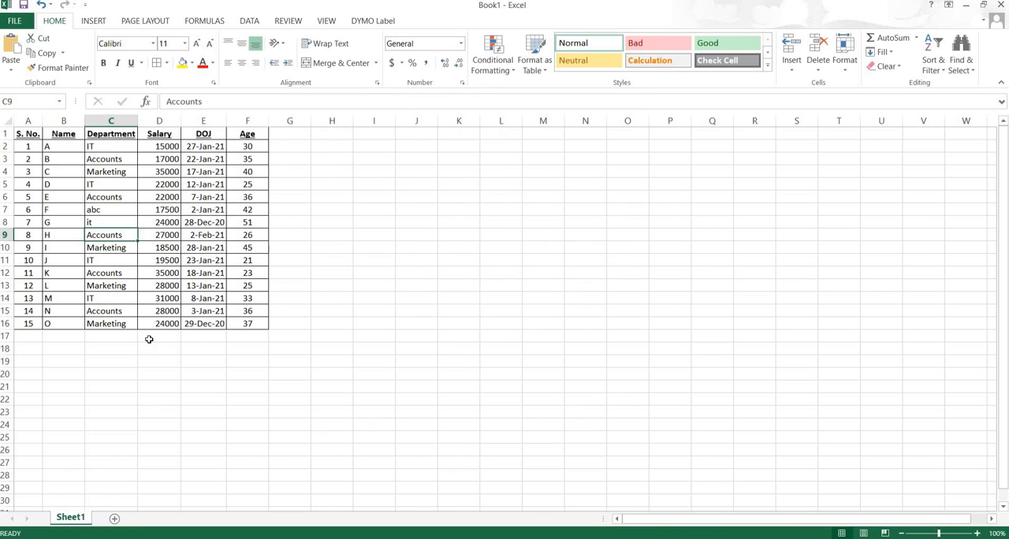
- Add cell borders to the empty row A17:F17 below the employee table
click(27, 337)
drag(84, 337, 254, 331)
click(157, 63)
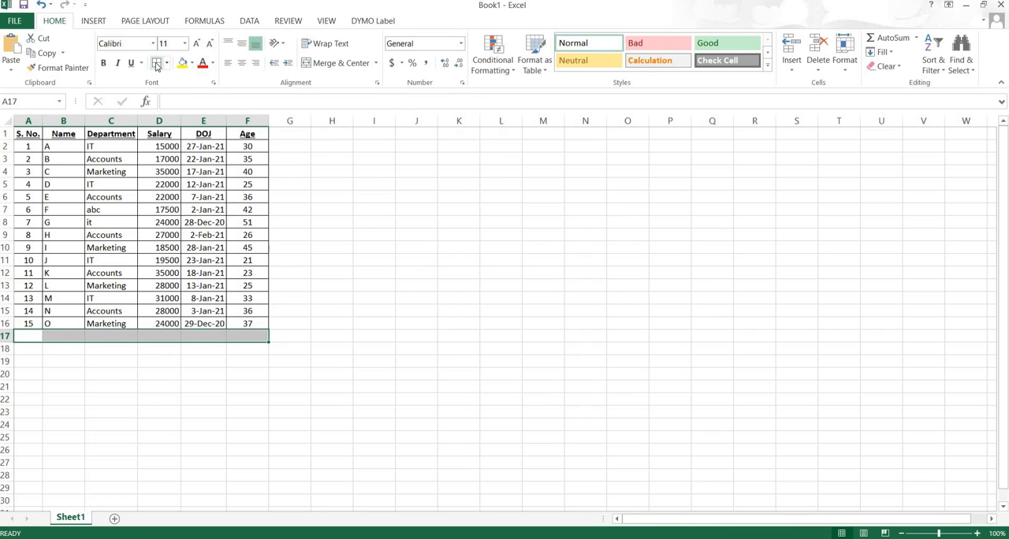
- Total the salaries in cell D17 with =SUM(D2:D16) and make the total bold
click(160, 337)
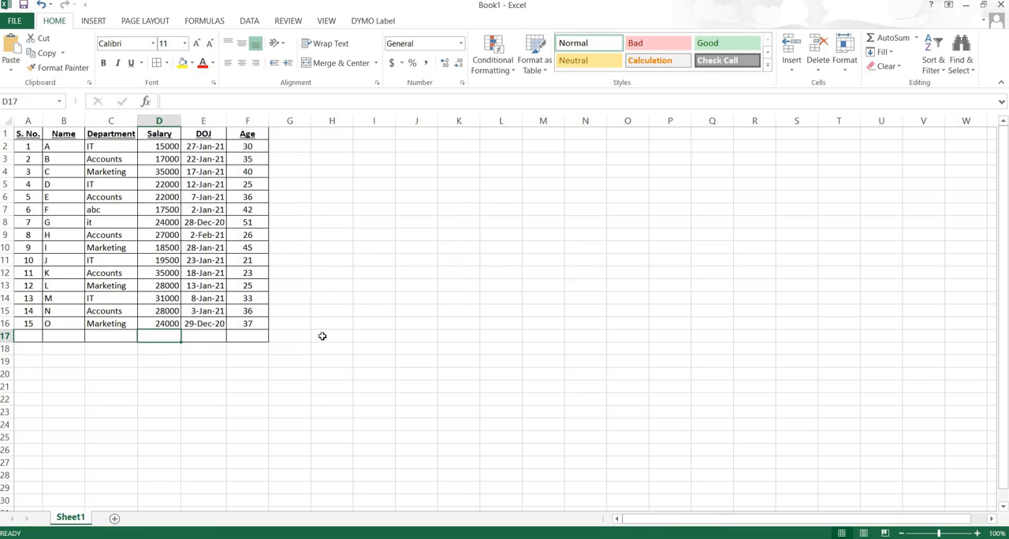
key(alt+equal)
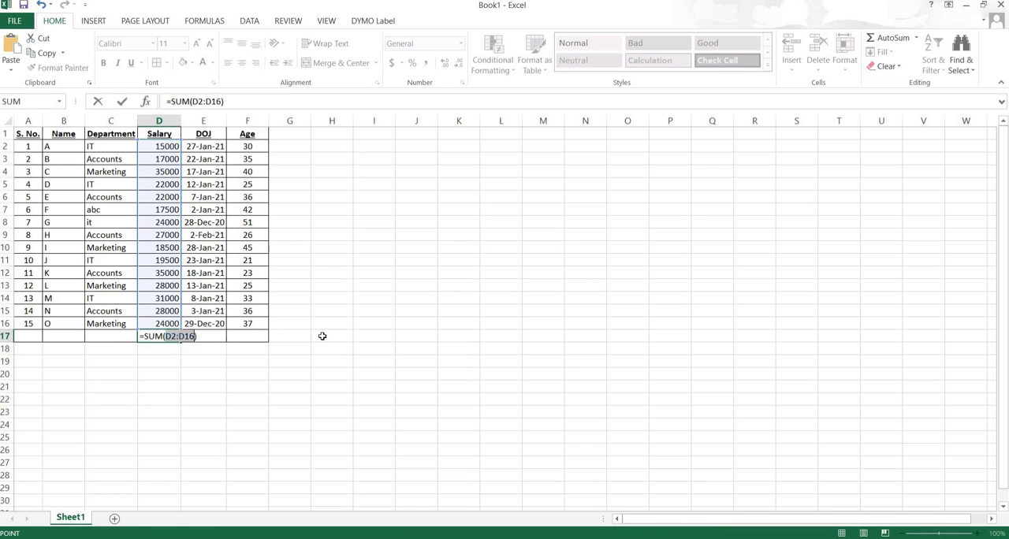
key(Return)
click(152, 336)
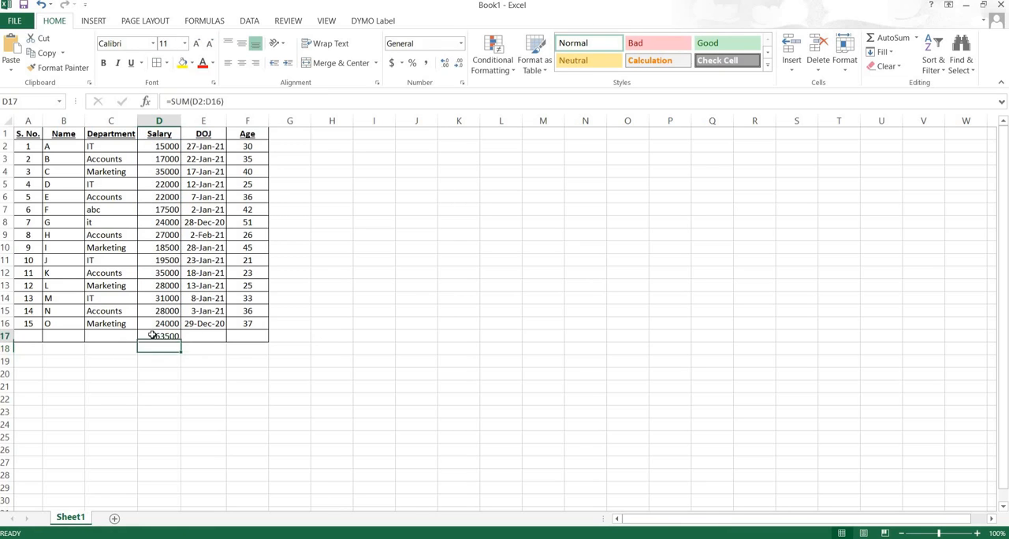
click(104, 63)
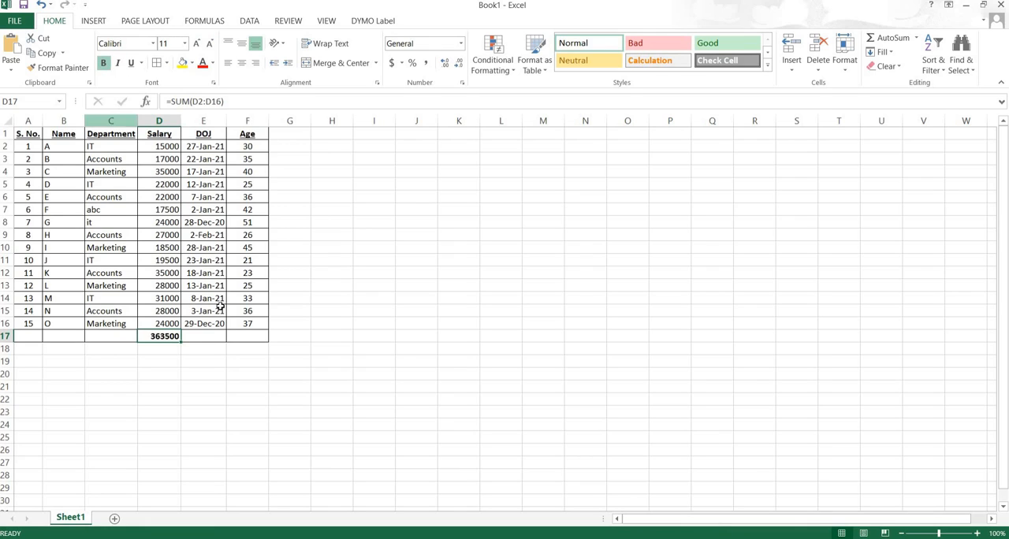
- Start a new rule on the Salary range D1:D17 that uses a formula to determine which cells to format
drag(158, 134, 161, 338)
click(509, 71)
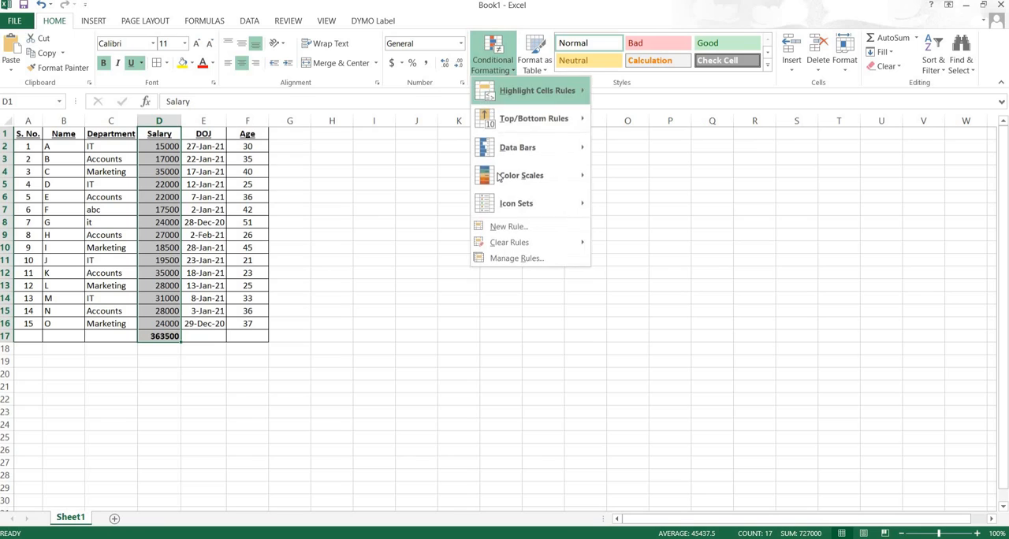
click(512, 259)
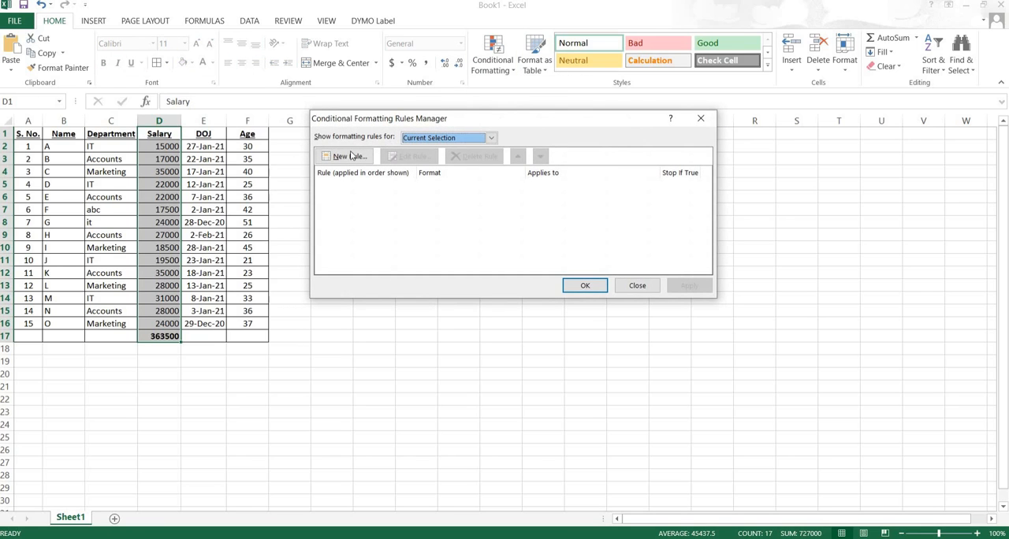
click(348, 158)
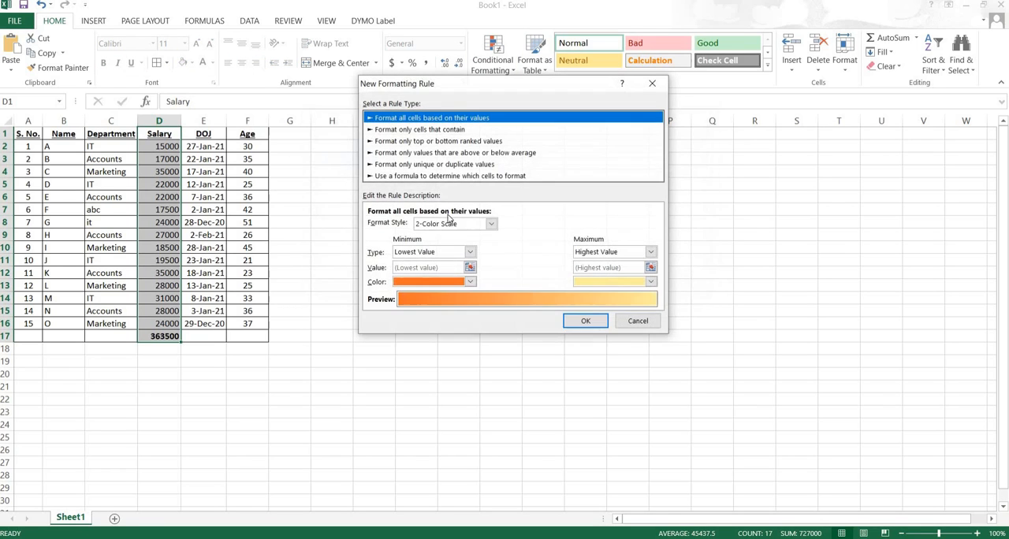
click(409, 177)
click(580, 229)
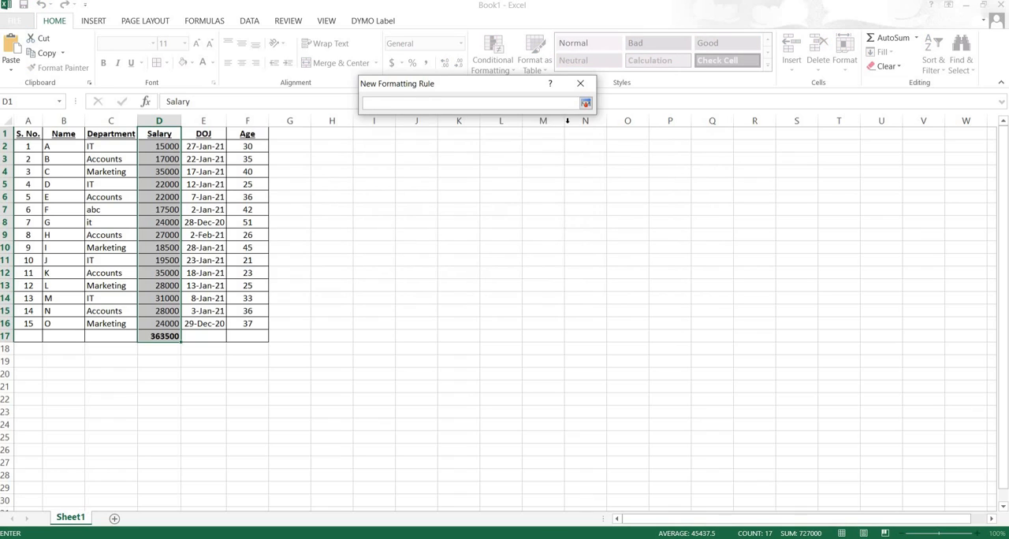
click(586, 104)
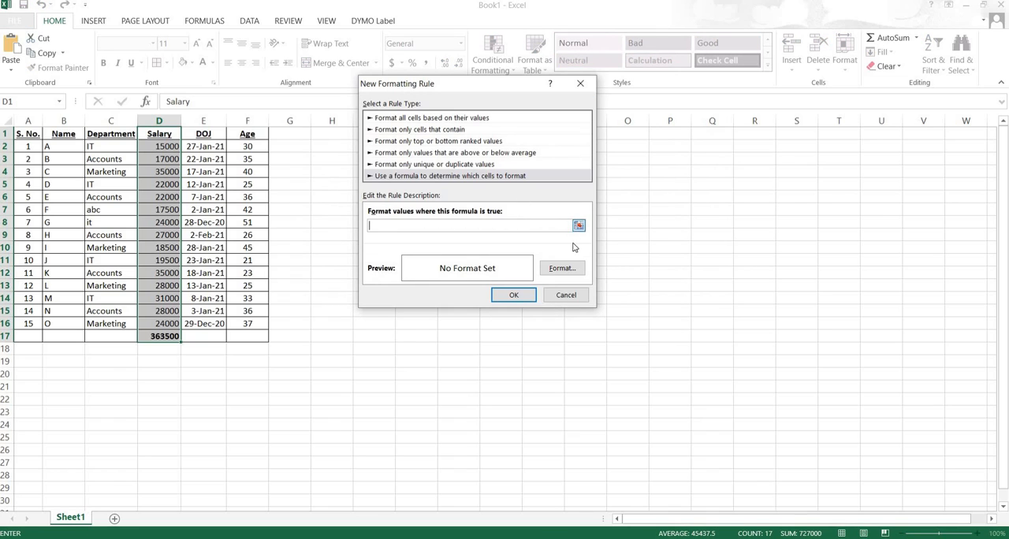
- Set the formula rule's format to bold italic with a light blue font color
click(562, 268)
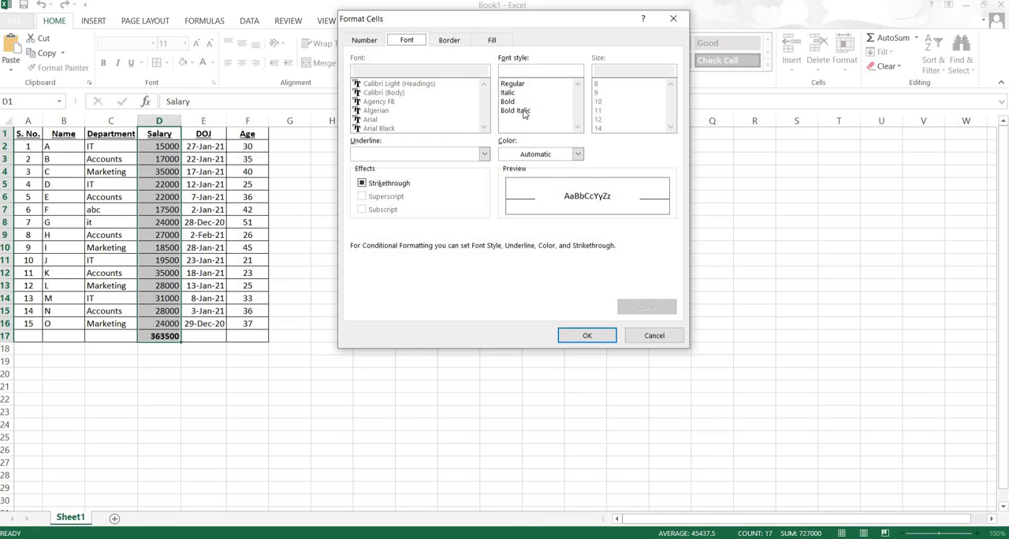
click(525, 111)
click(578, 154)
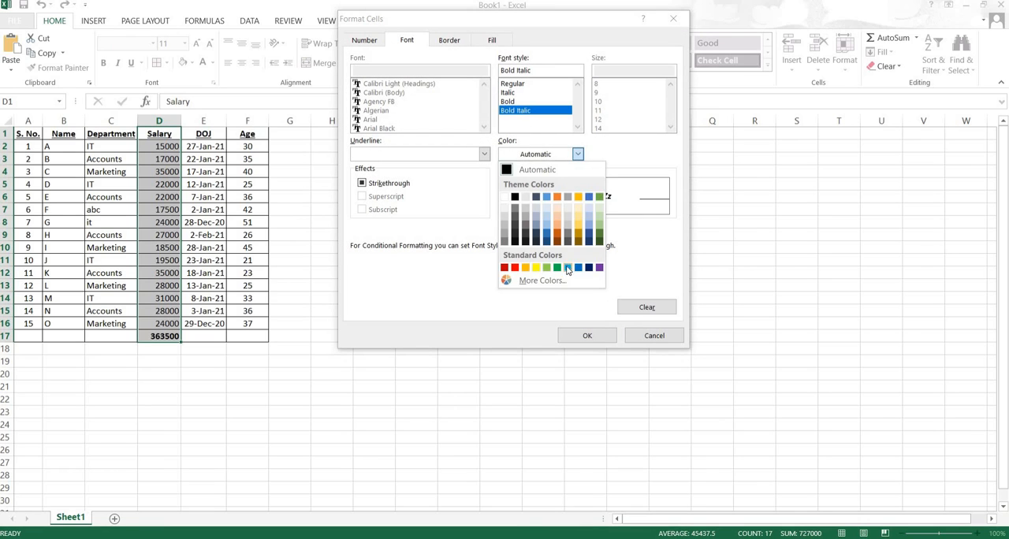
click(567, 268)
click(587, 336)
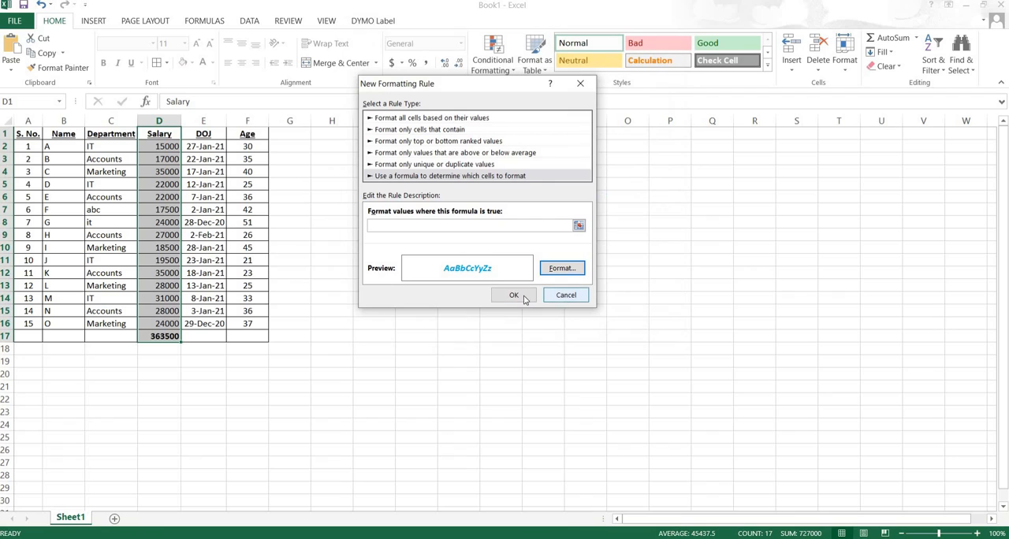
click(514, 295)
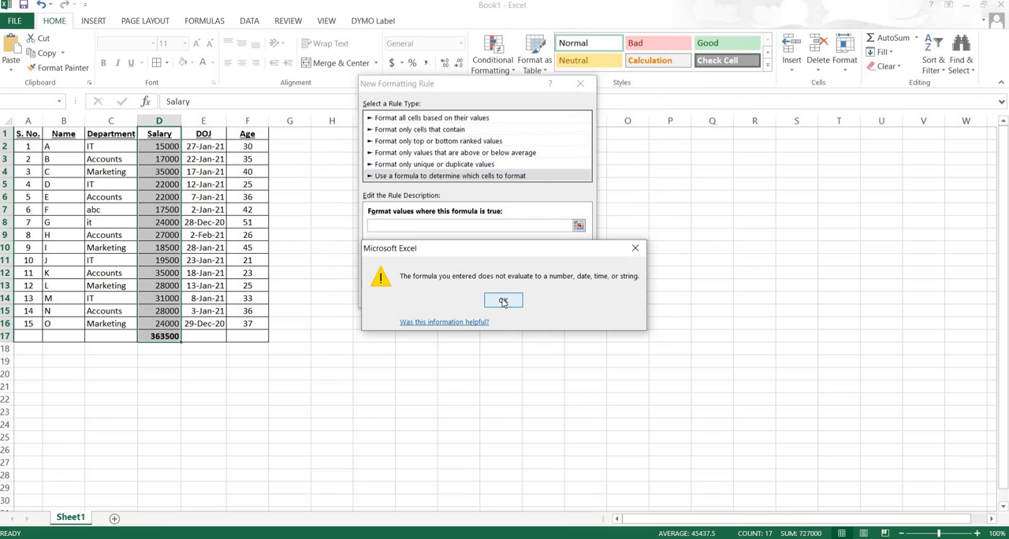
click(503, 302)
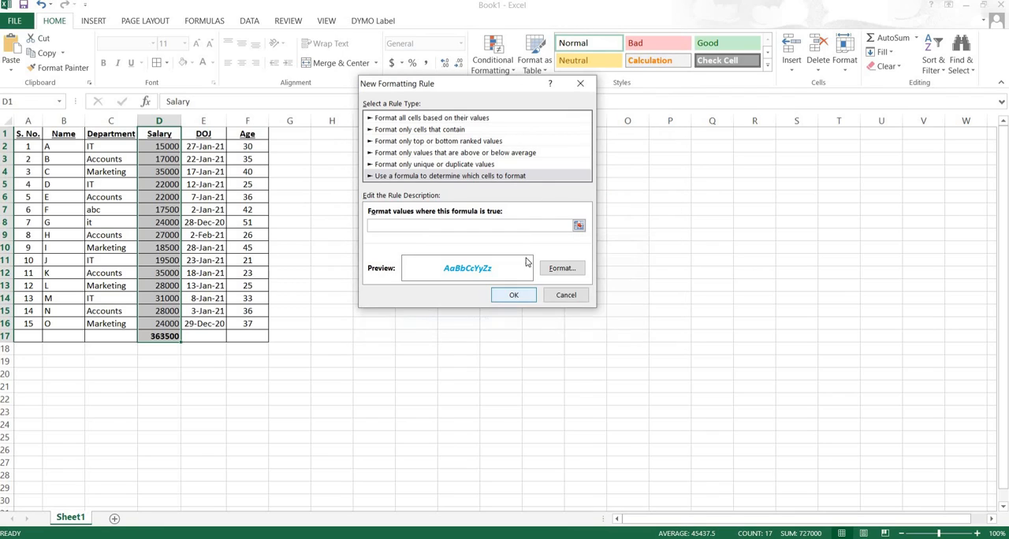
- Set the rule's formula to =$D$17 and apply the rule to the Salary range
click(580, 227)
click(162, 338)
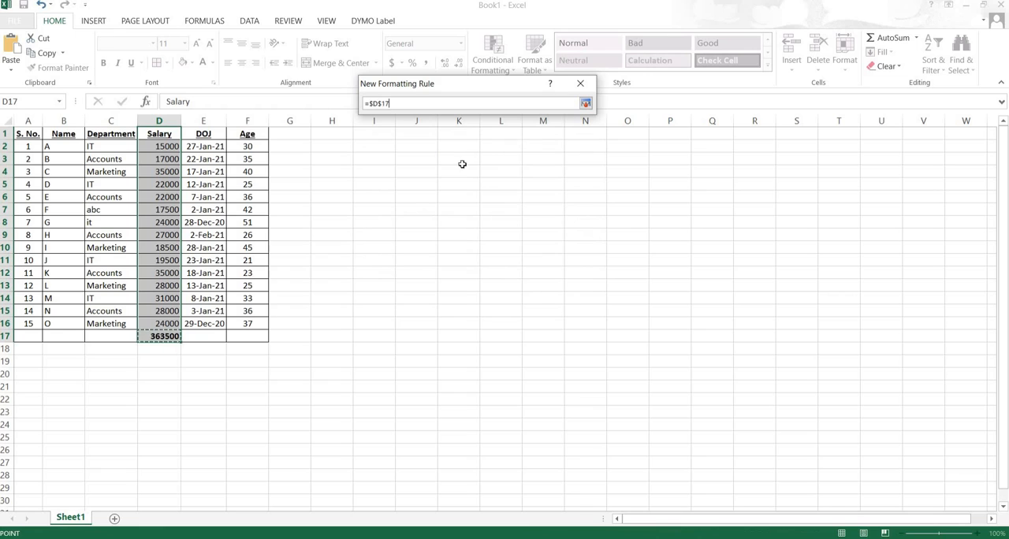
click(585, 105)
click(514, 295)
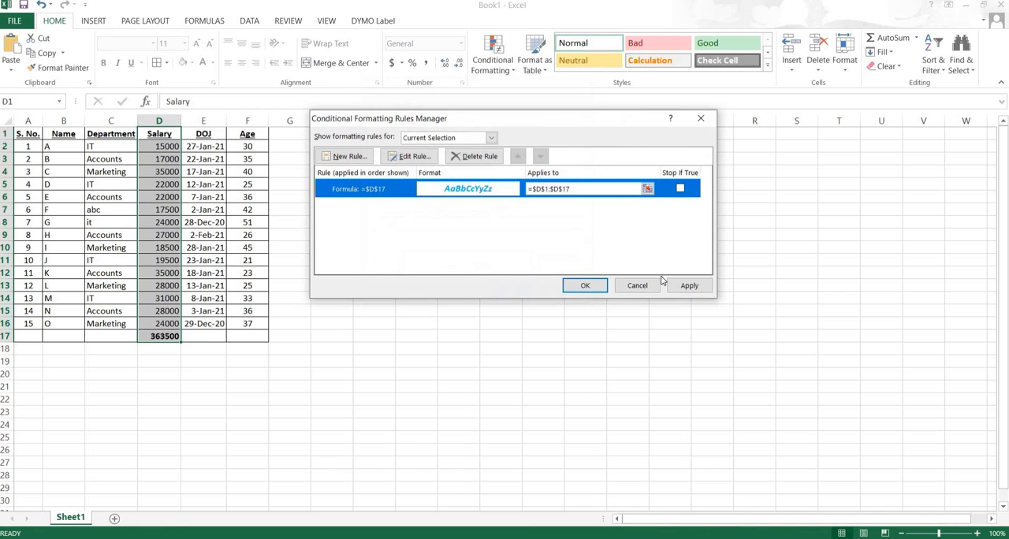
click(689, 285)
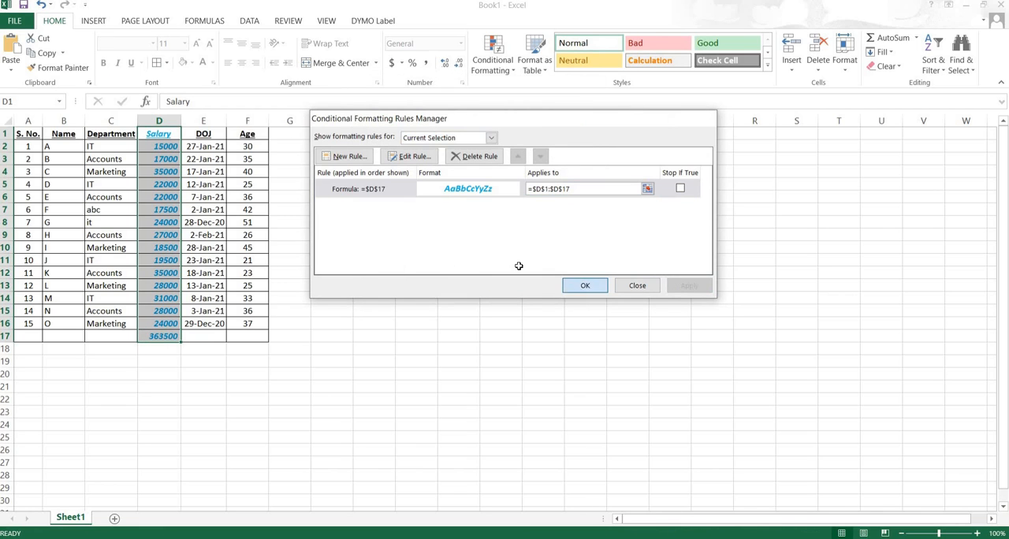
key(Return)
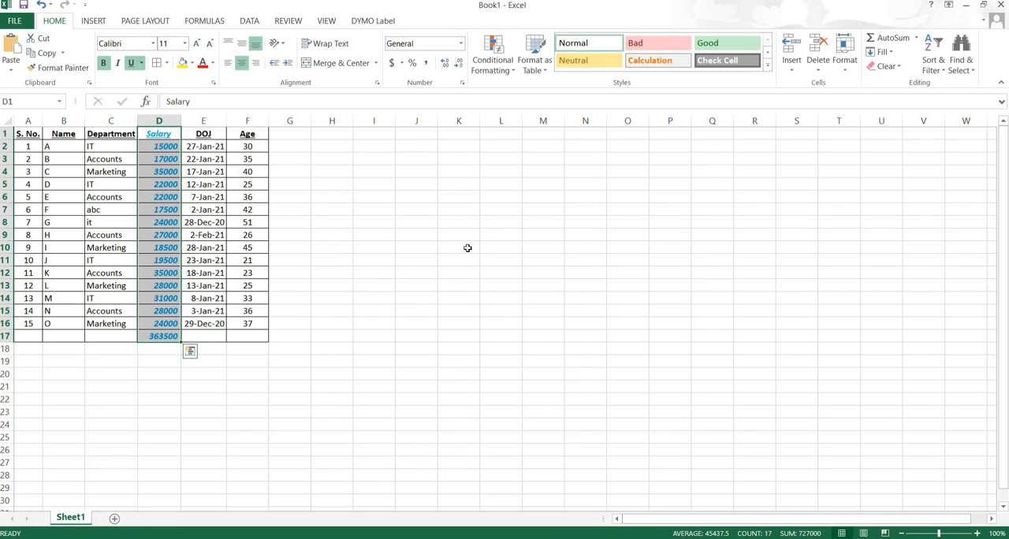
click(209, 337)
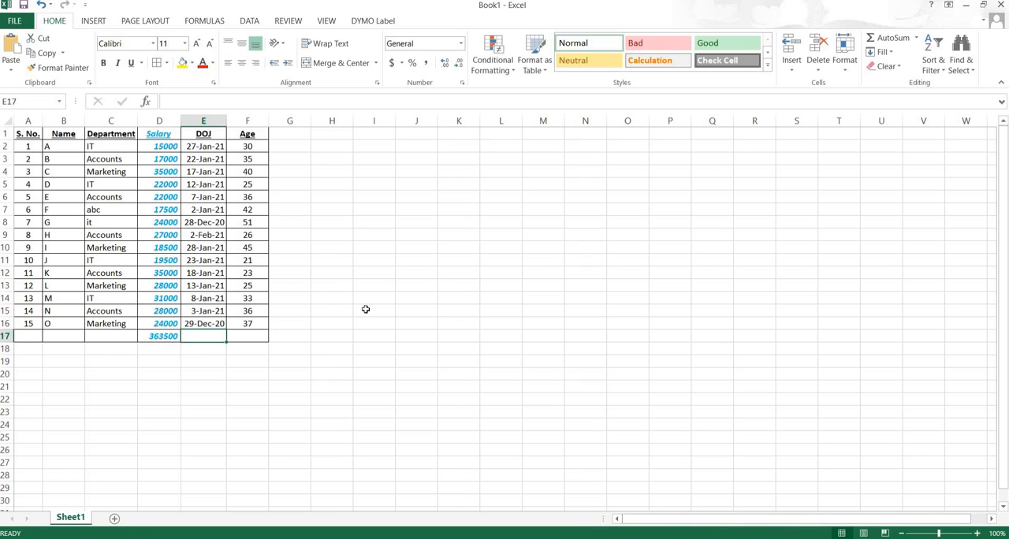
click(506, 69)
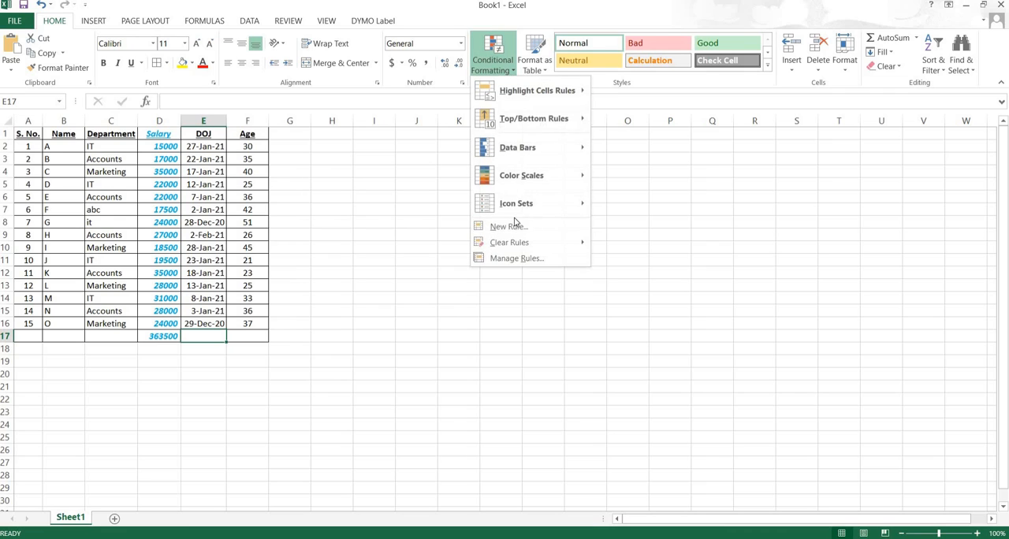
click(513, 258)
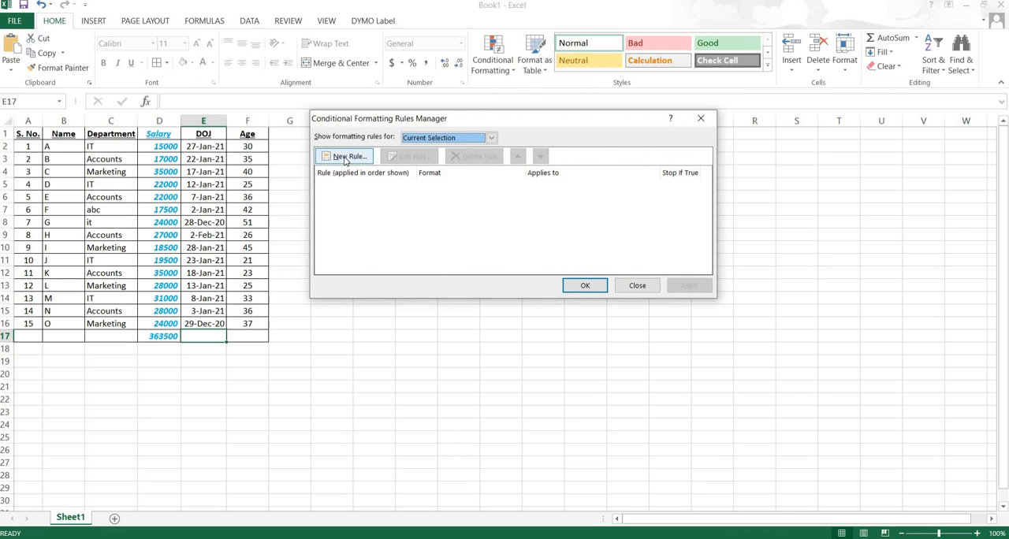
click(345, 157)
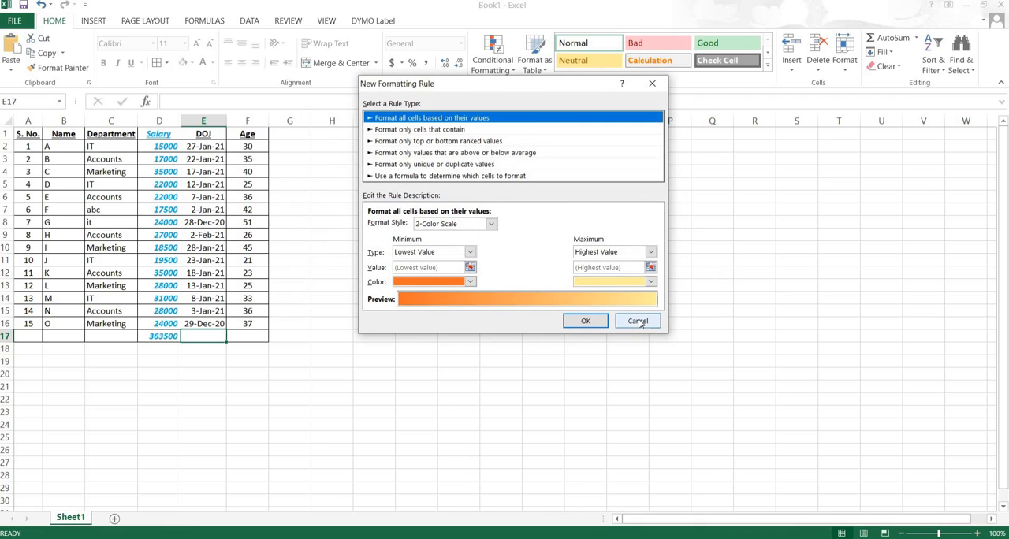
click(638, 322)
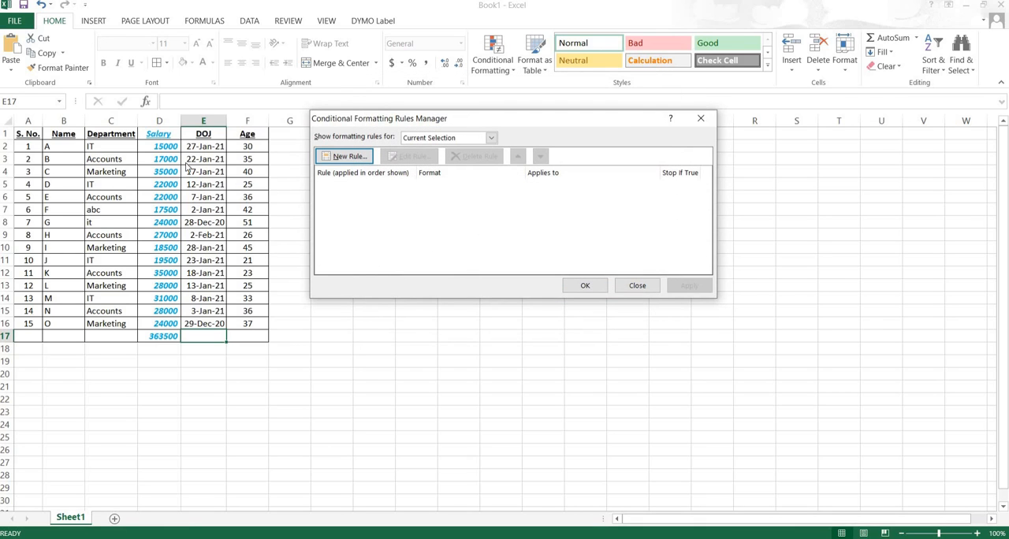
click(631, 287)
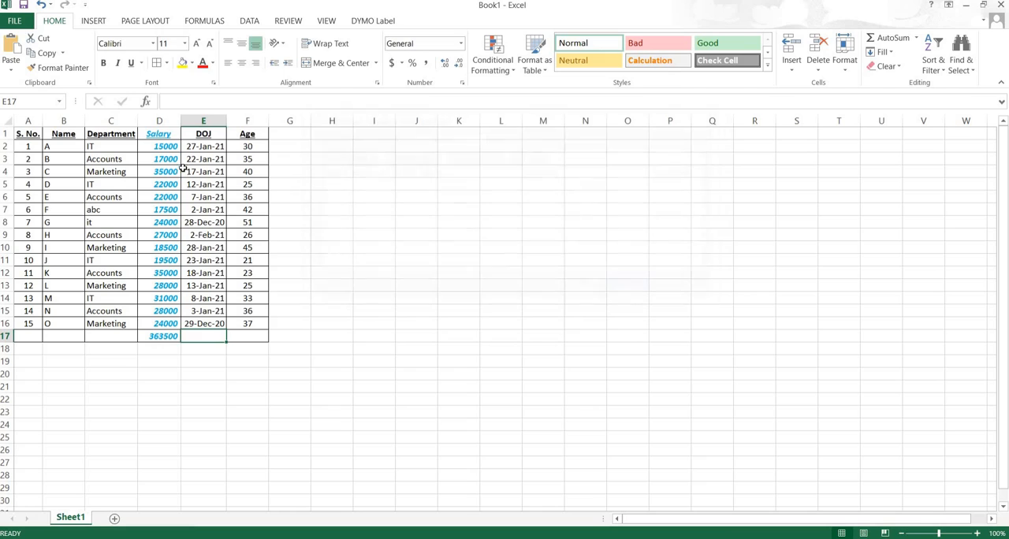
- Delete the =$D$17 formula rule from the Salary range D1:D17 through the conditional formatting rules manager and apply the removal
drag(154, 134, 162, 338)
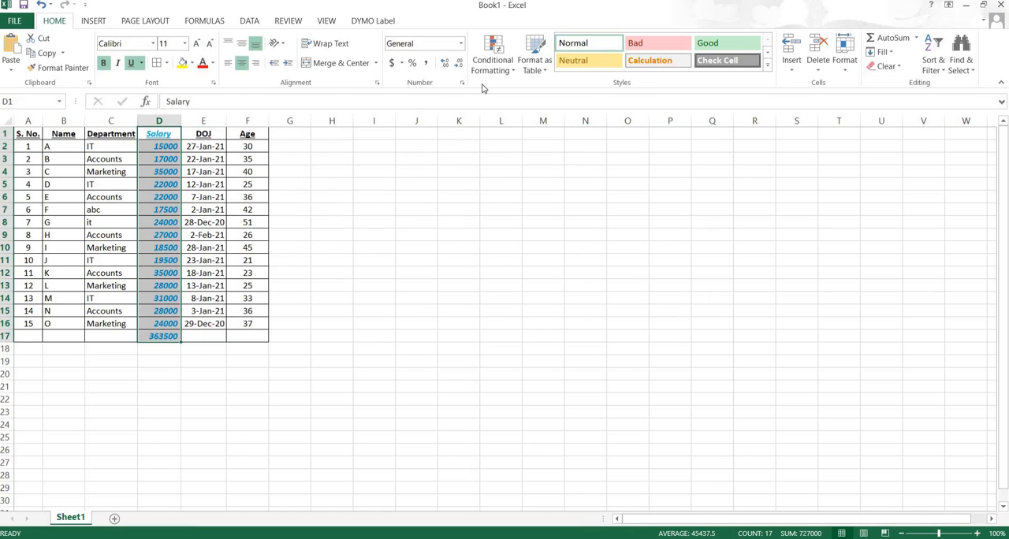
click(505, 73)
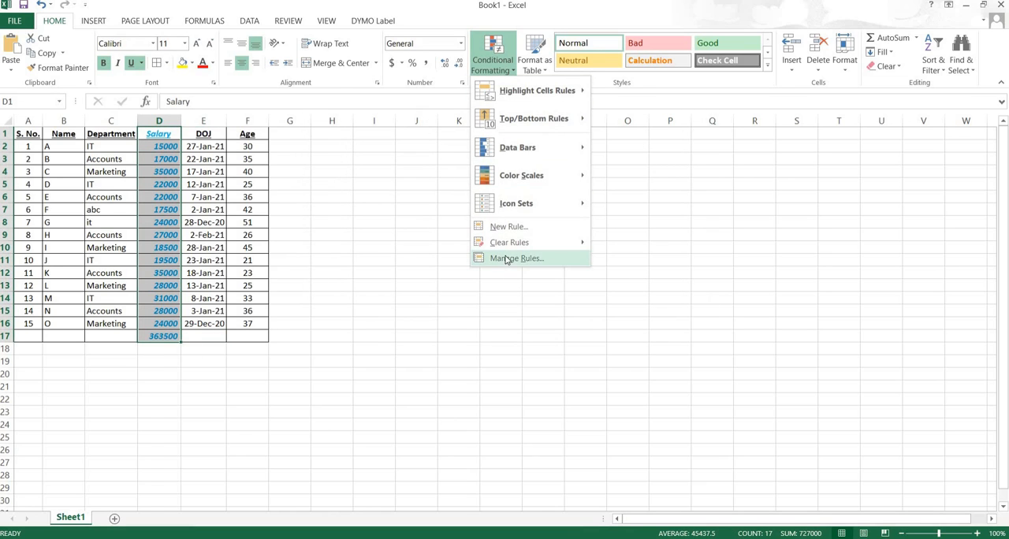
click(507, 260)
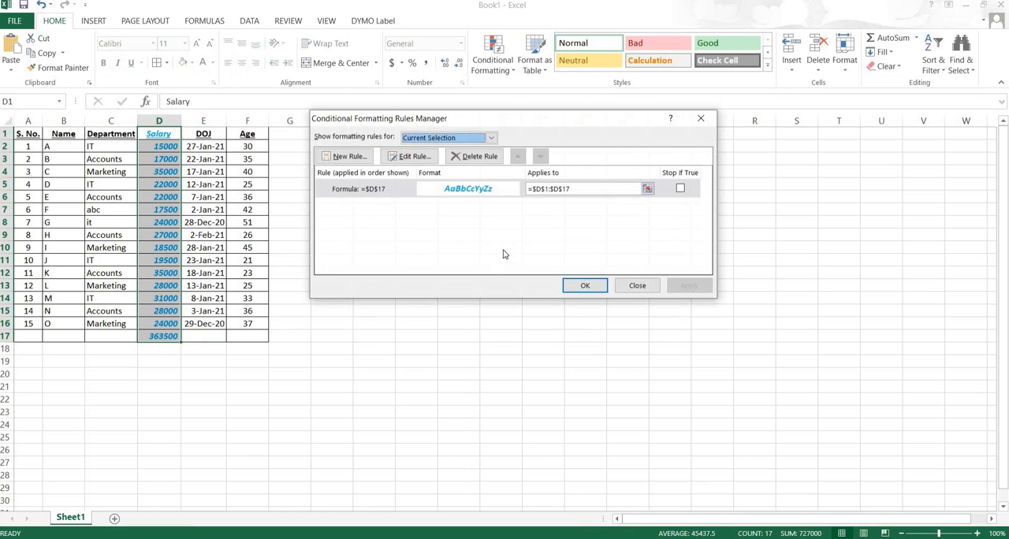
click(680, 189)
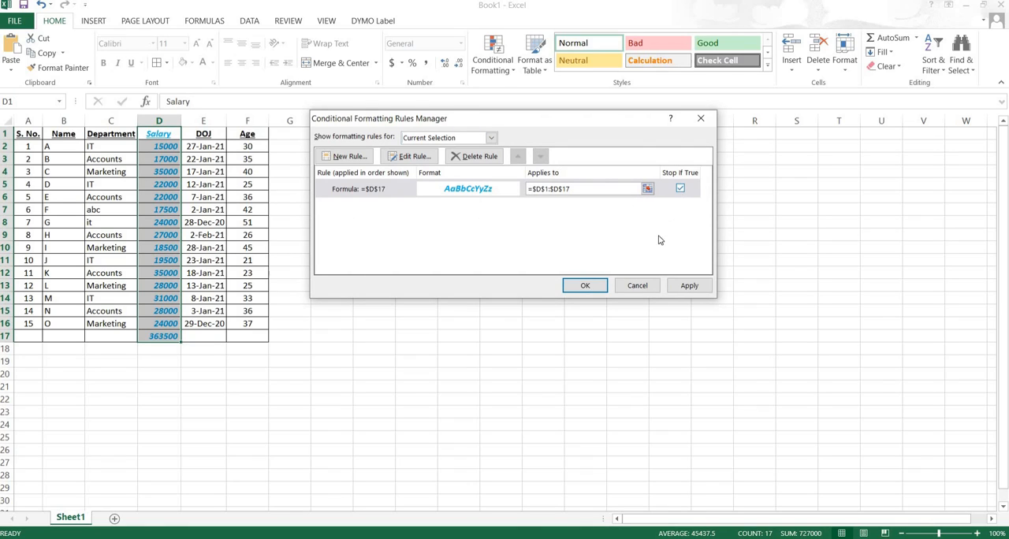
click(469, 158)
click(688, 285)
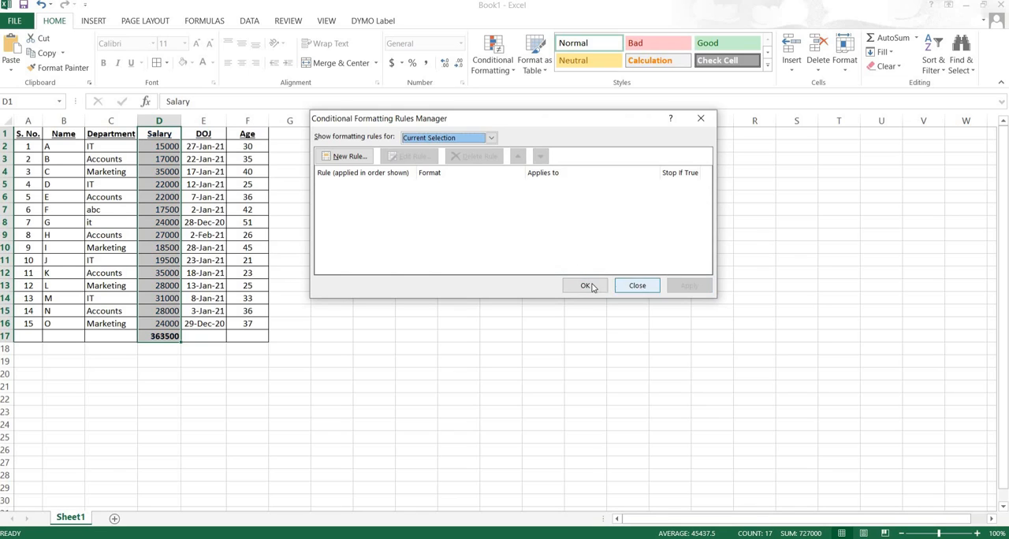
click(585, 285)
click(163, 157)
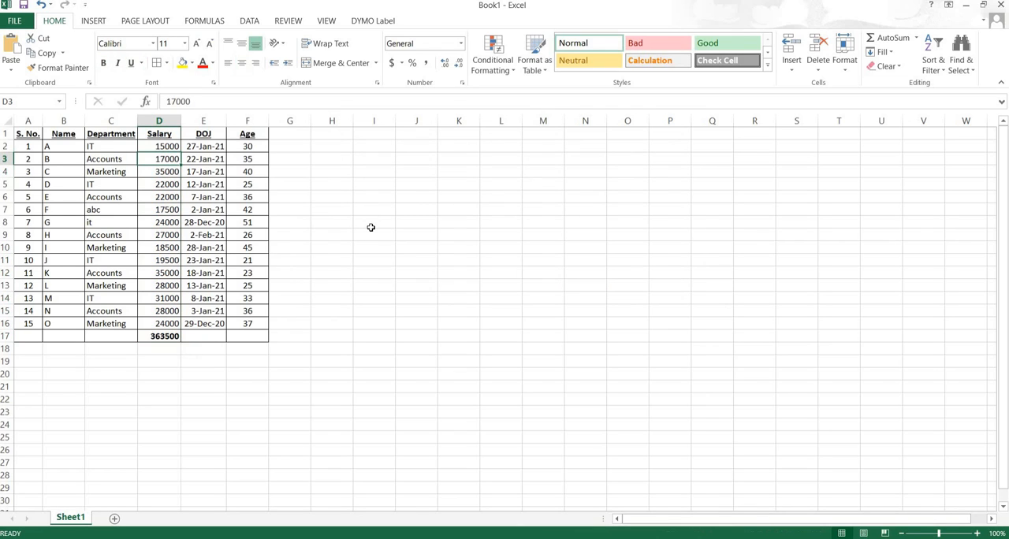